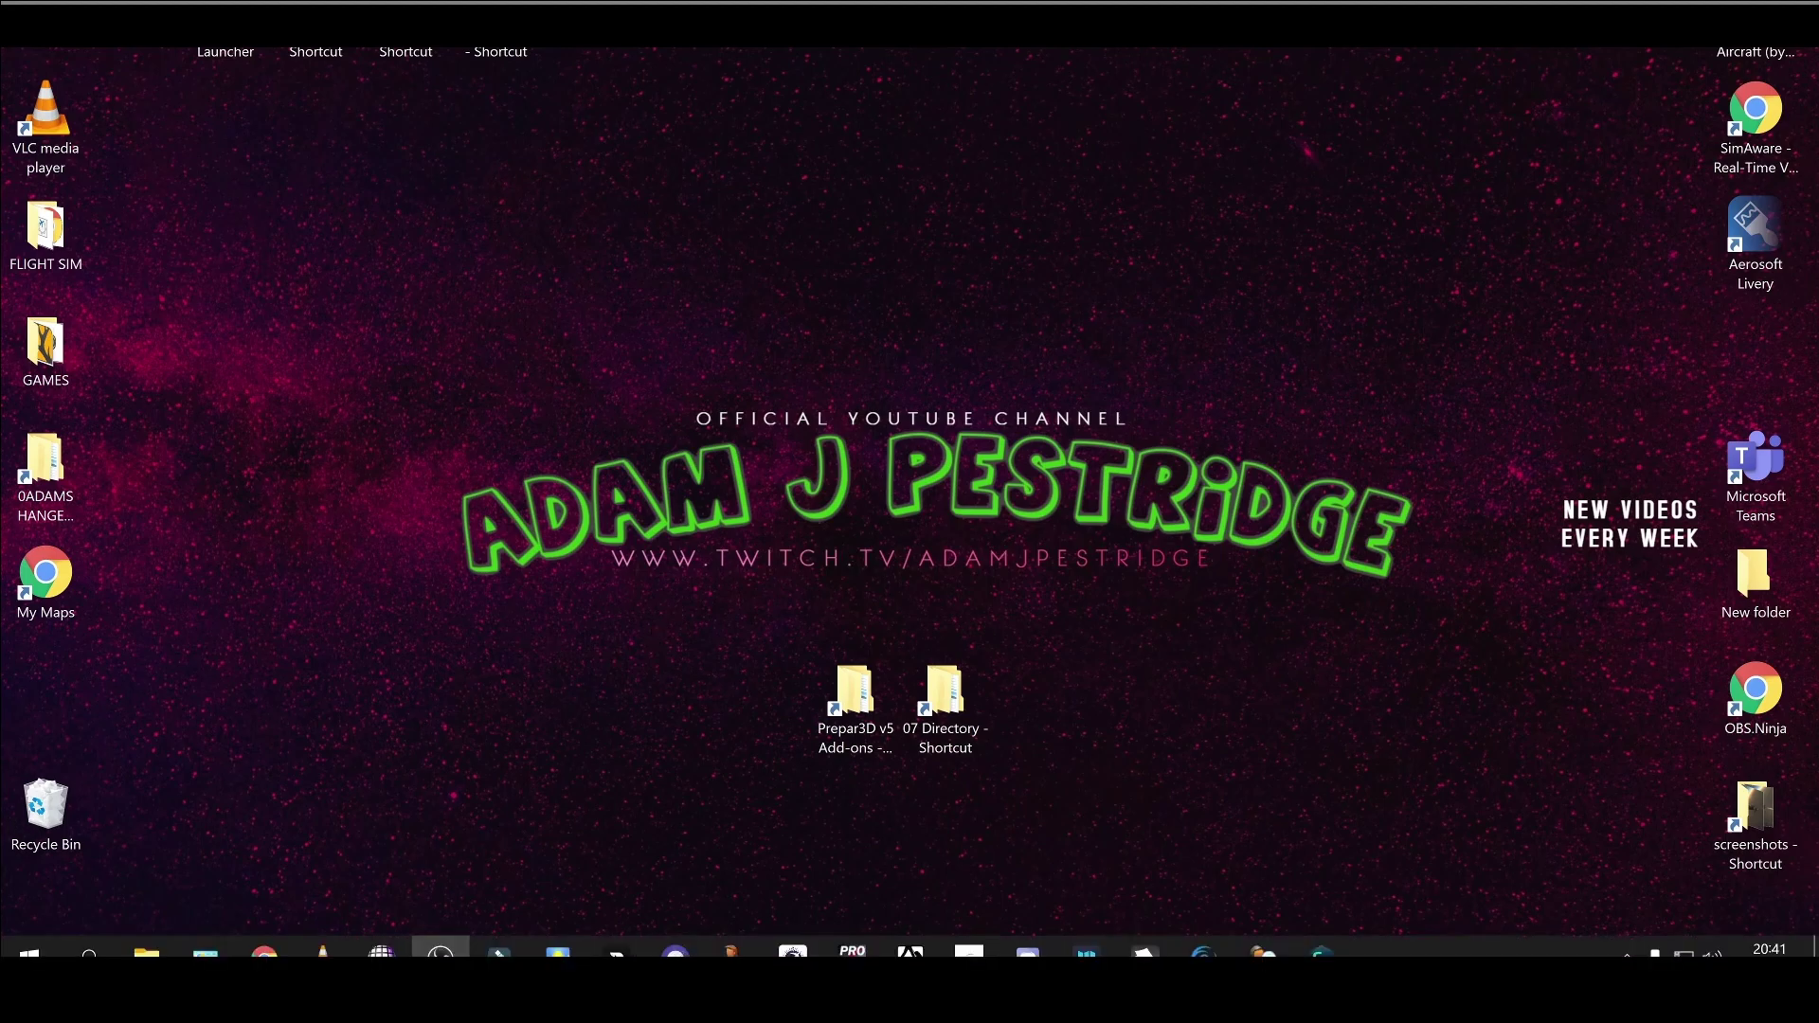
Open Windows Settings through the taskbar settings, go to the Settings home, then close it
{"action": "right_click", "coordinate": [1454, 947]}
{"action": "left_click", "coordinate": [1478, 946]}
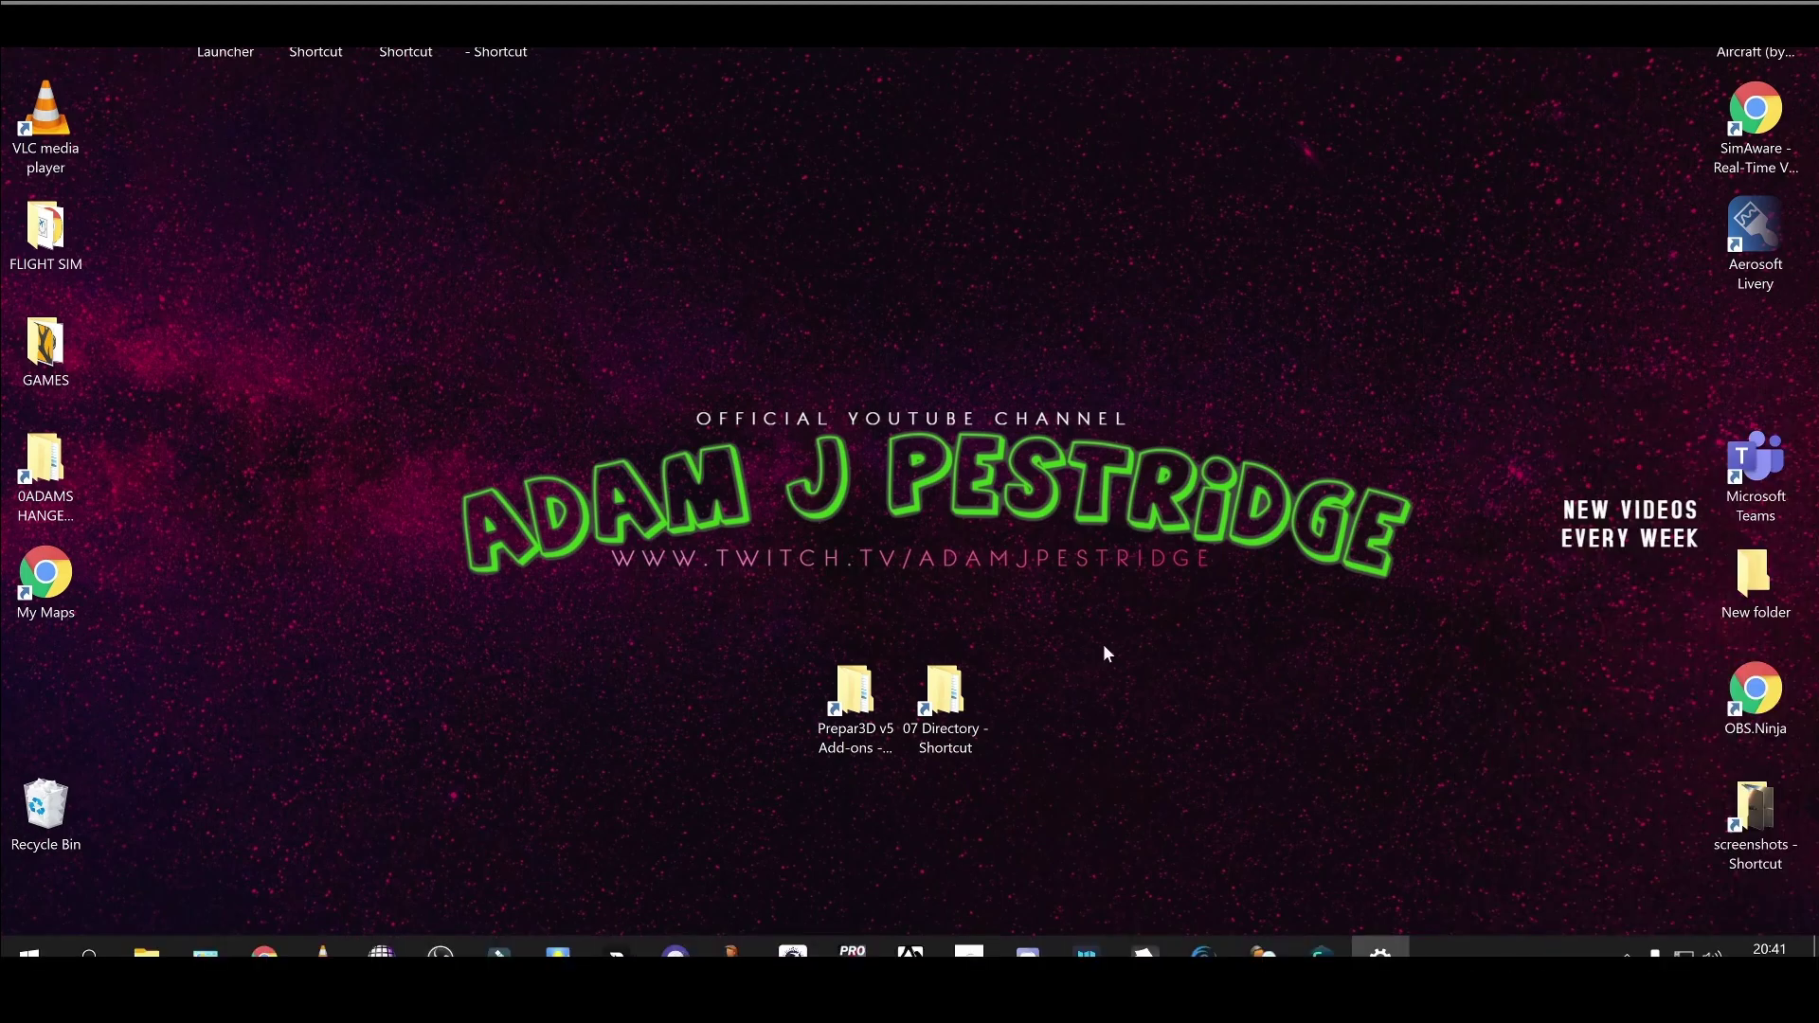
{"action": "left_click", "coordinate": [369, 347]}
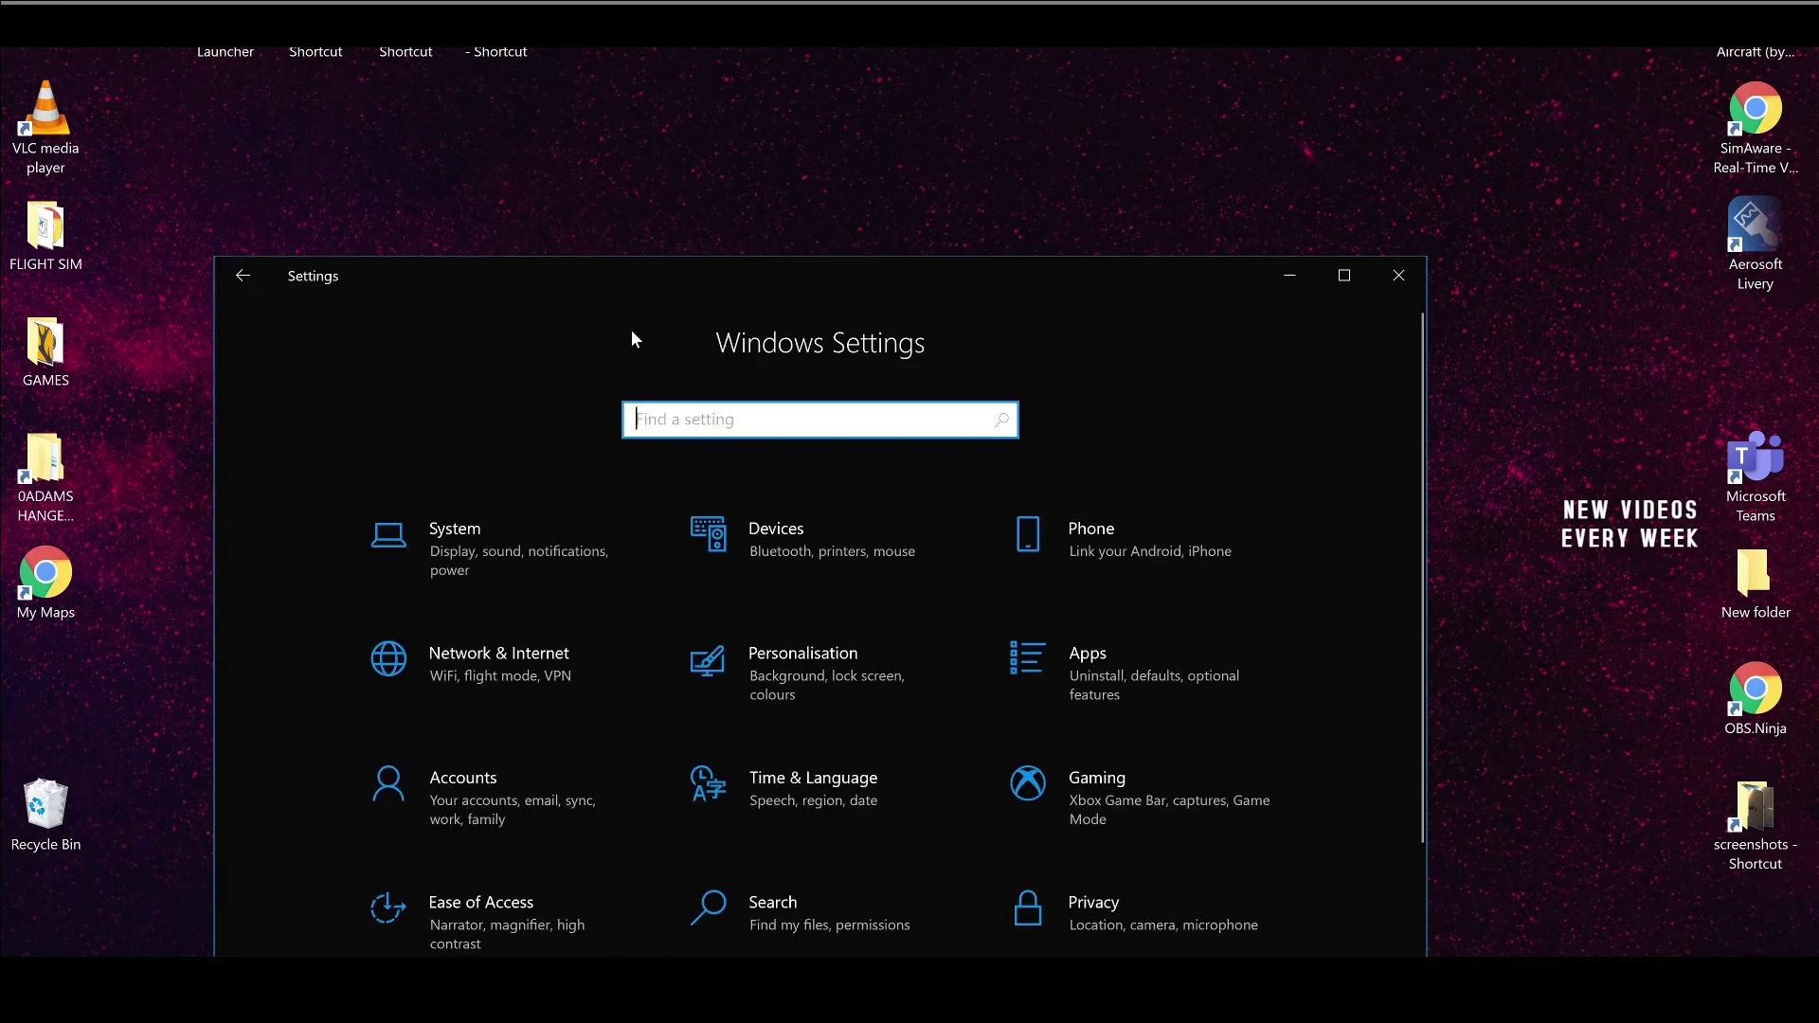
{"action": "left_click_drag", "start_coordinate": [643, 297], "coordinate": [746, 119]}
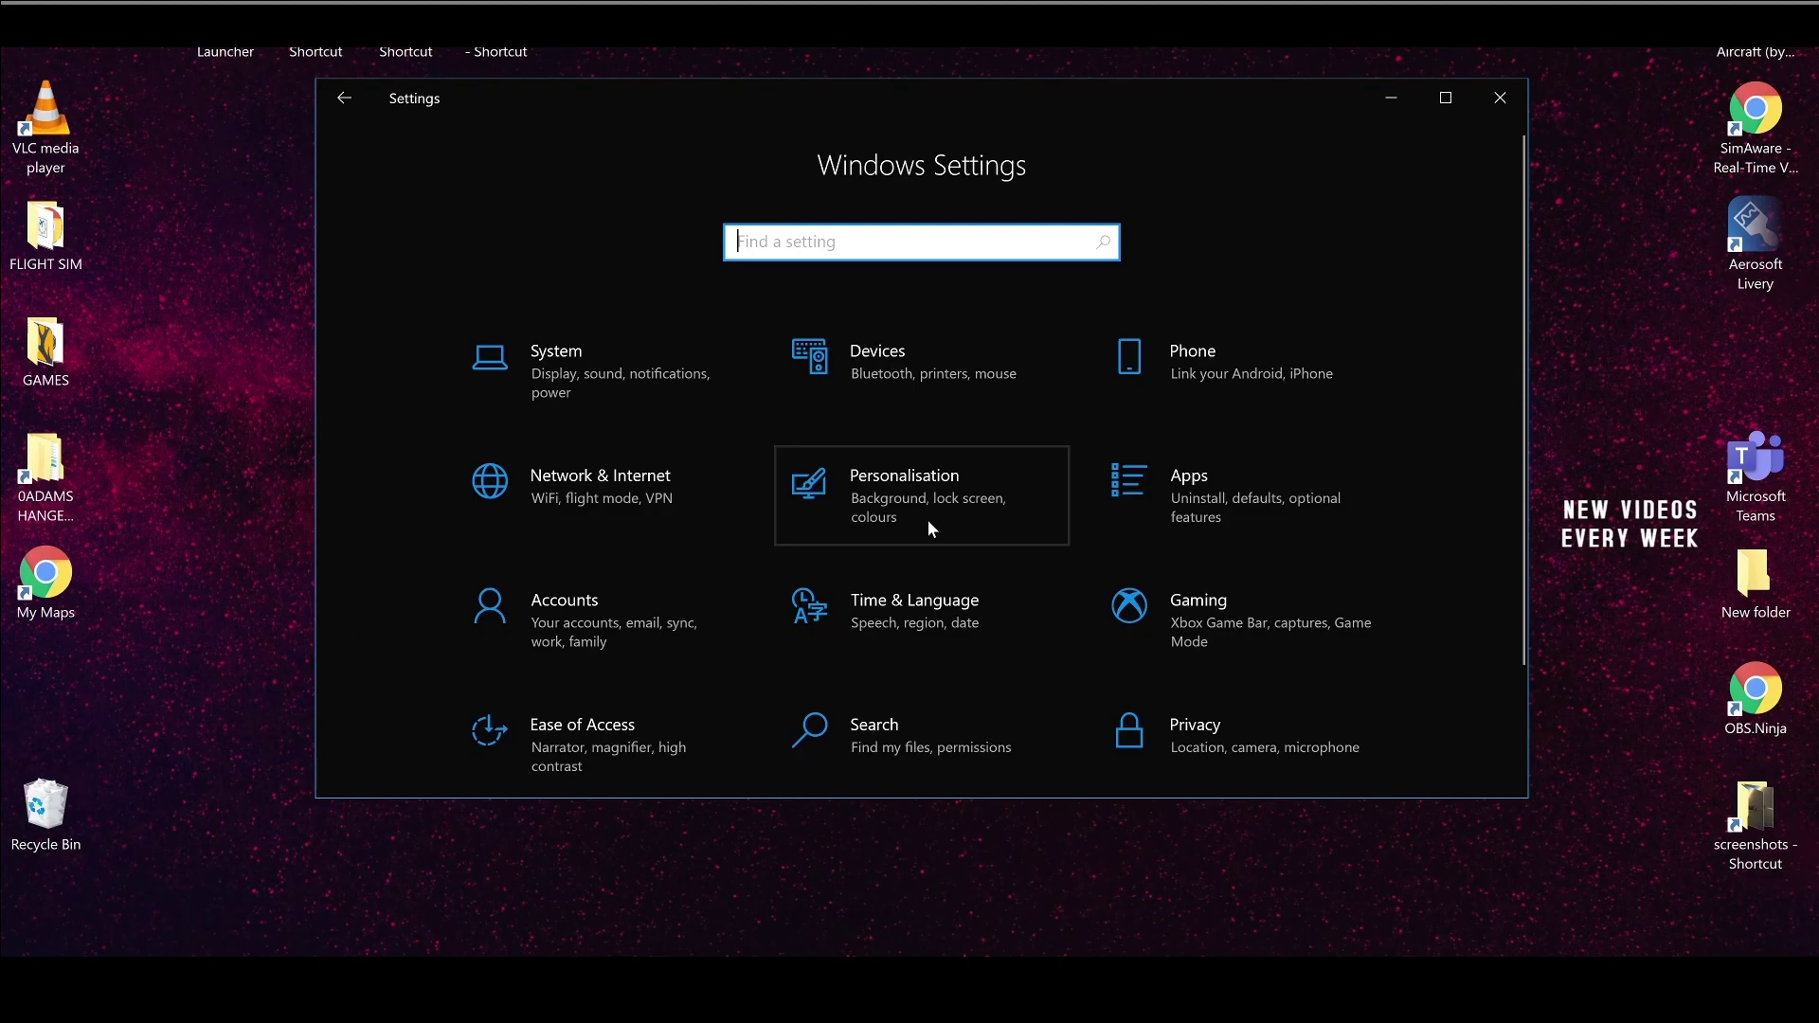
{"action": "left_click", "coordinate": [1514, 104]}
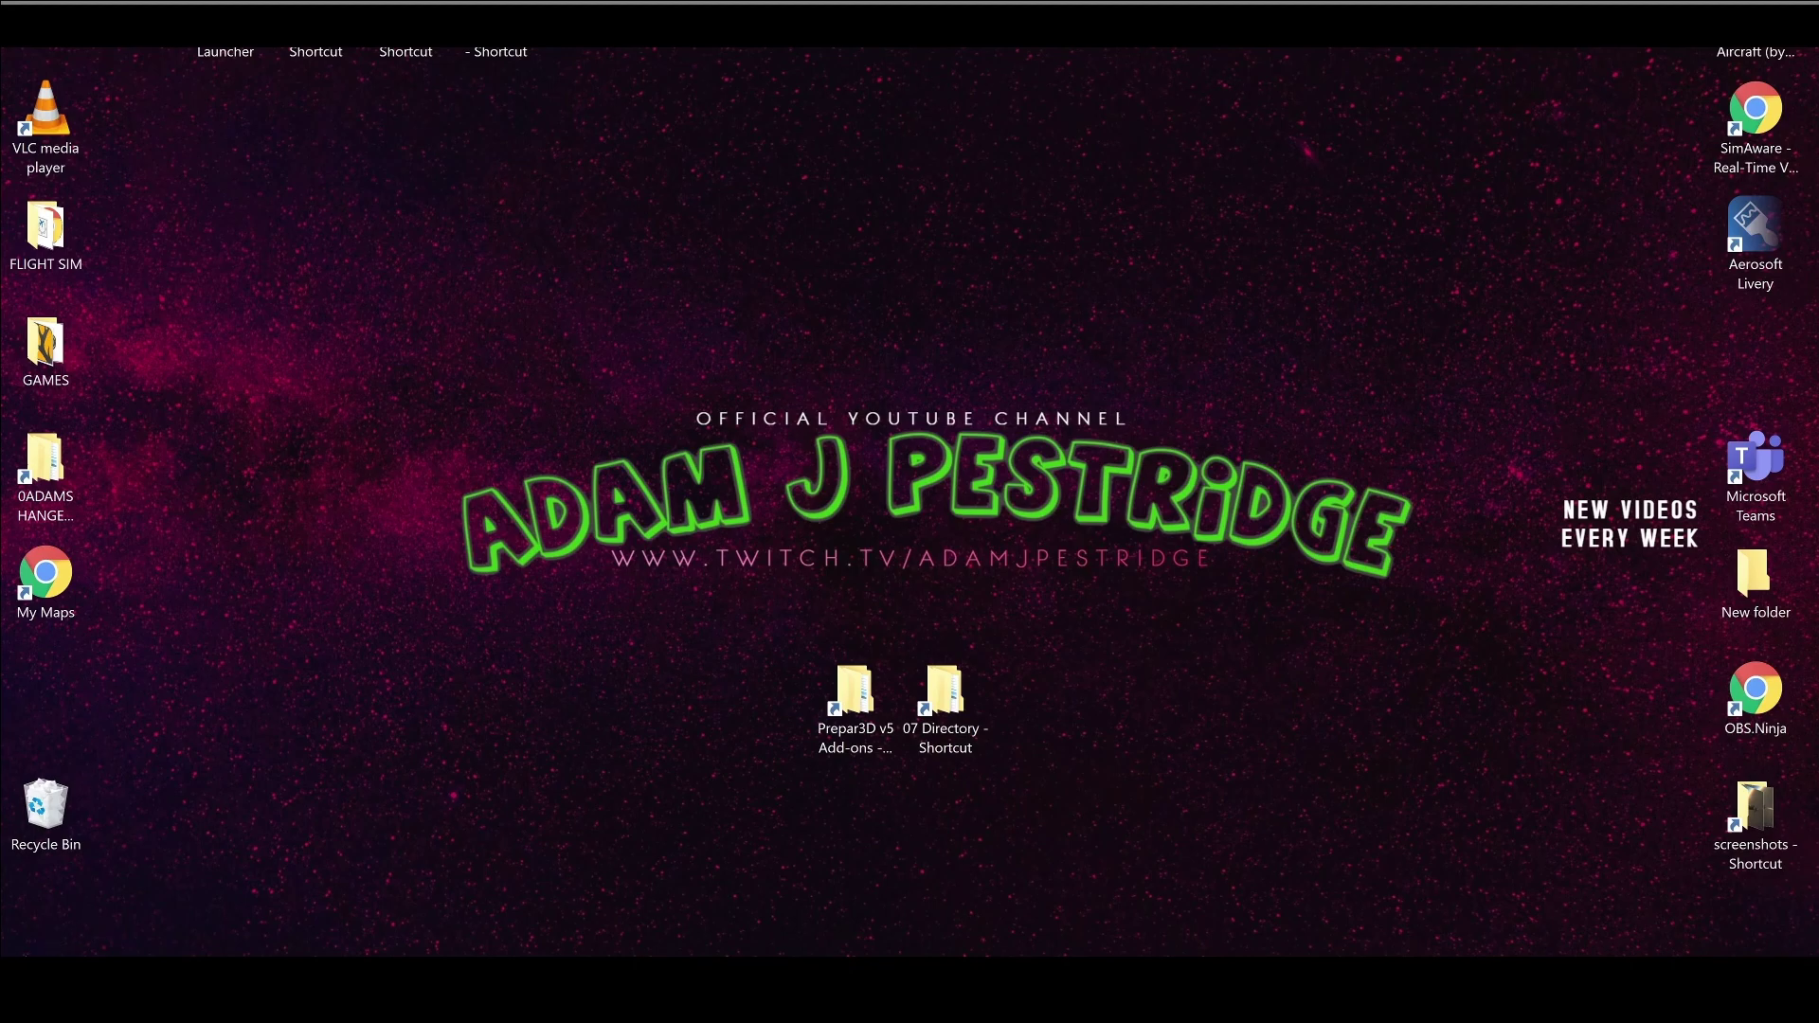
Open This PC from the Start menu, then Local Disk (C:) and its Users folder
{"action": "left_click", "coordinate": [28, 951]}
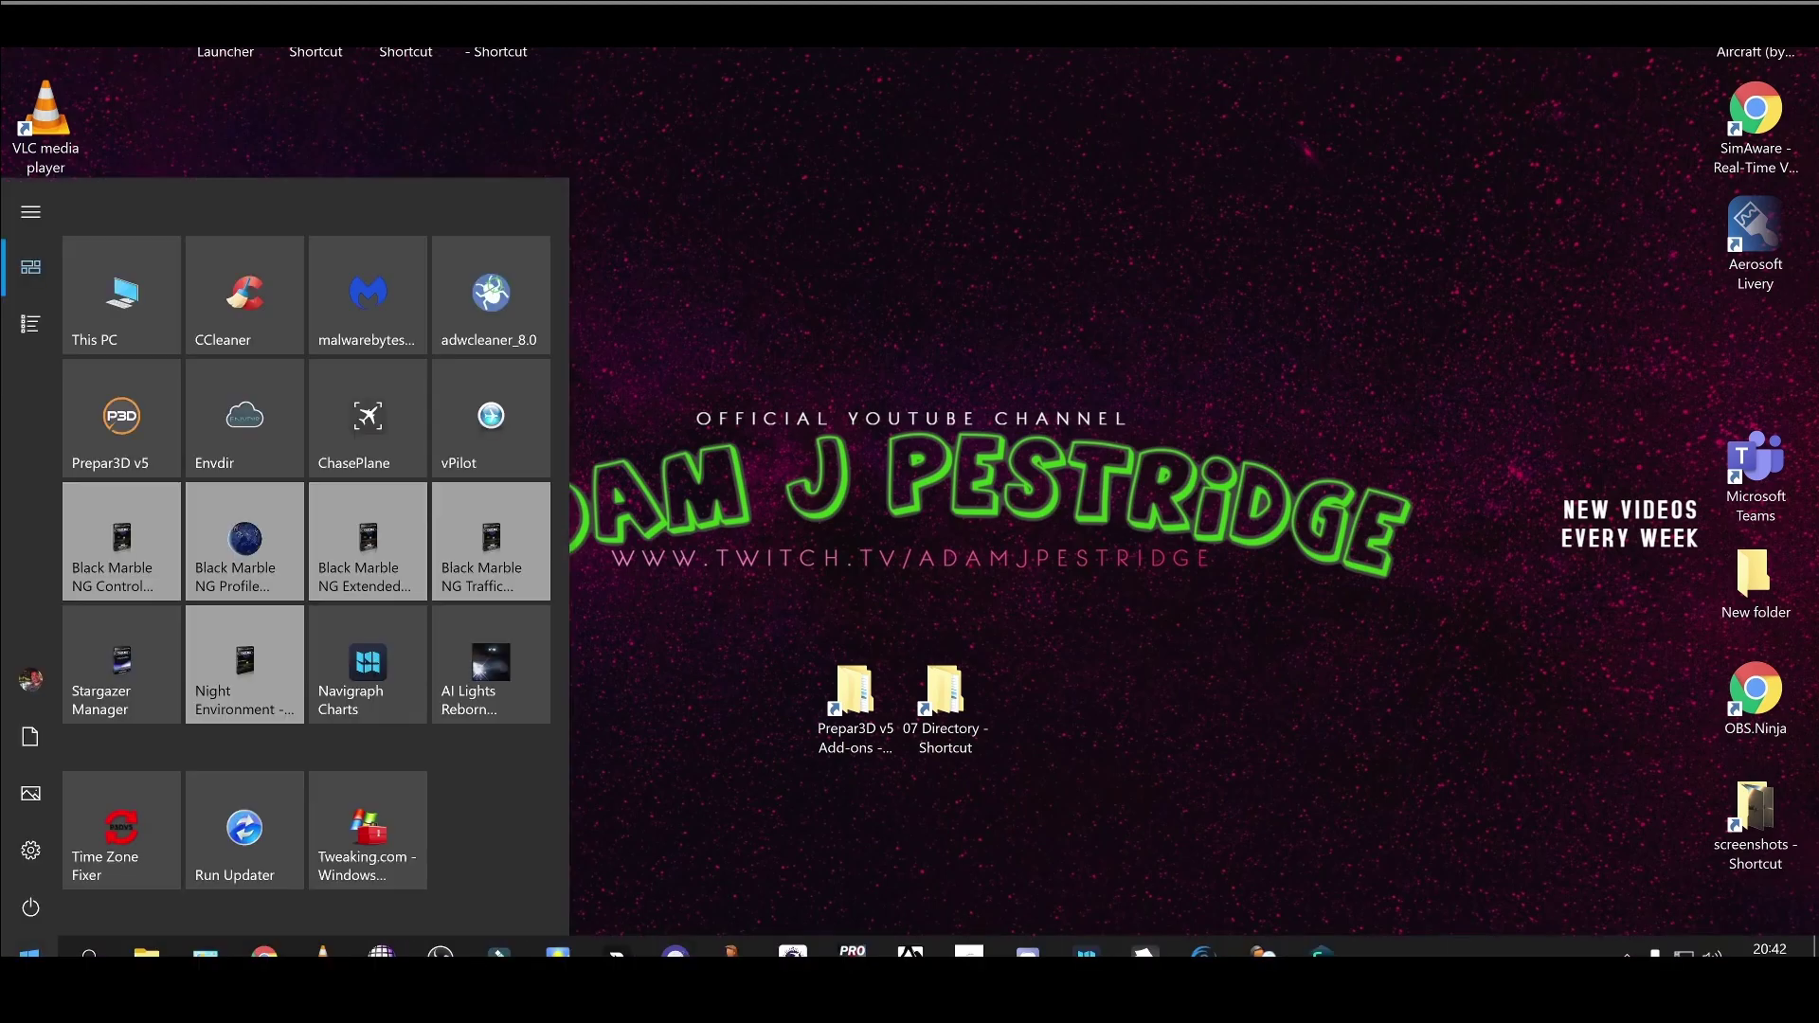
{"action": "left_click", "coordinate": [117, 304]}
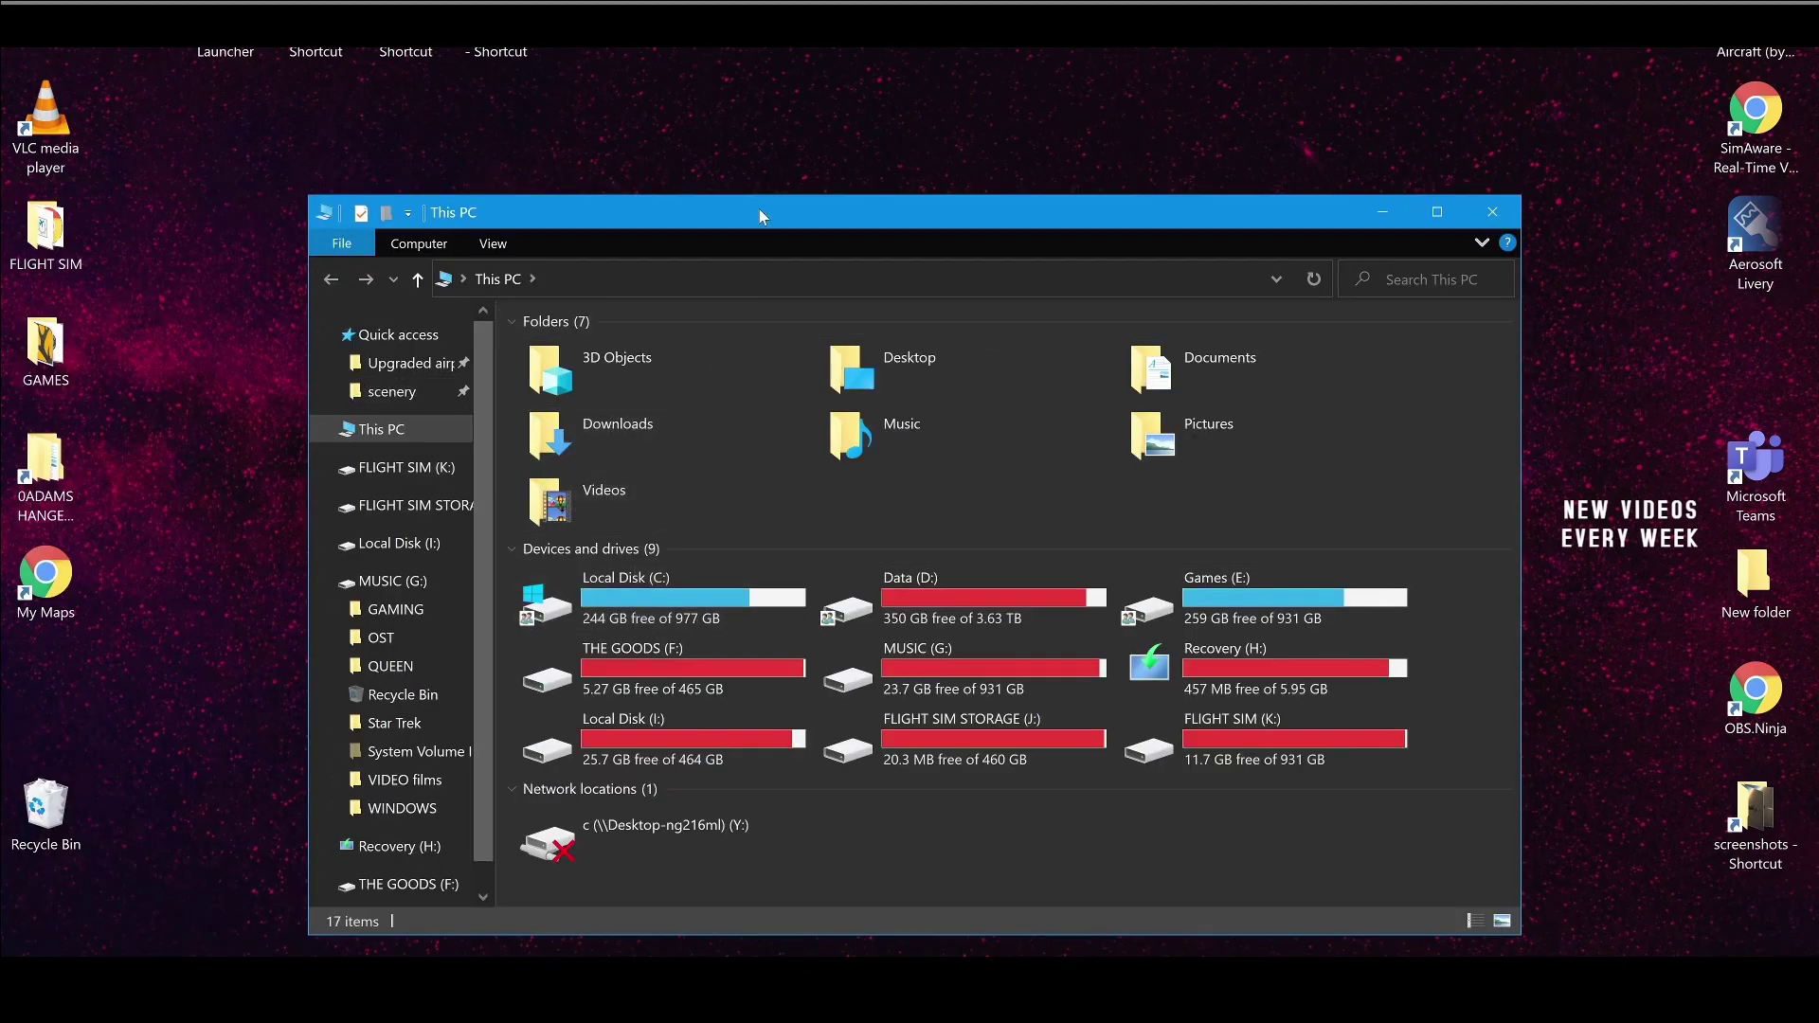
{"action": "left_click_drag", "start_coordinate": [760, 210], "coordinate": [702, 138]}
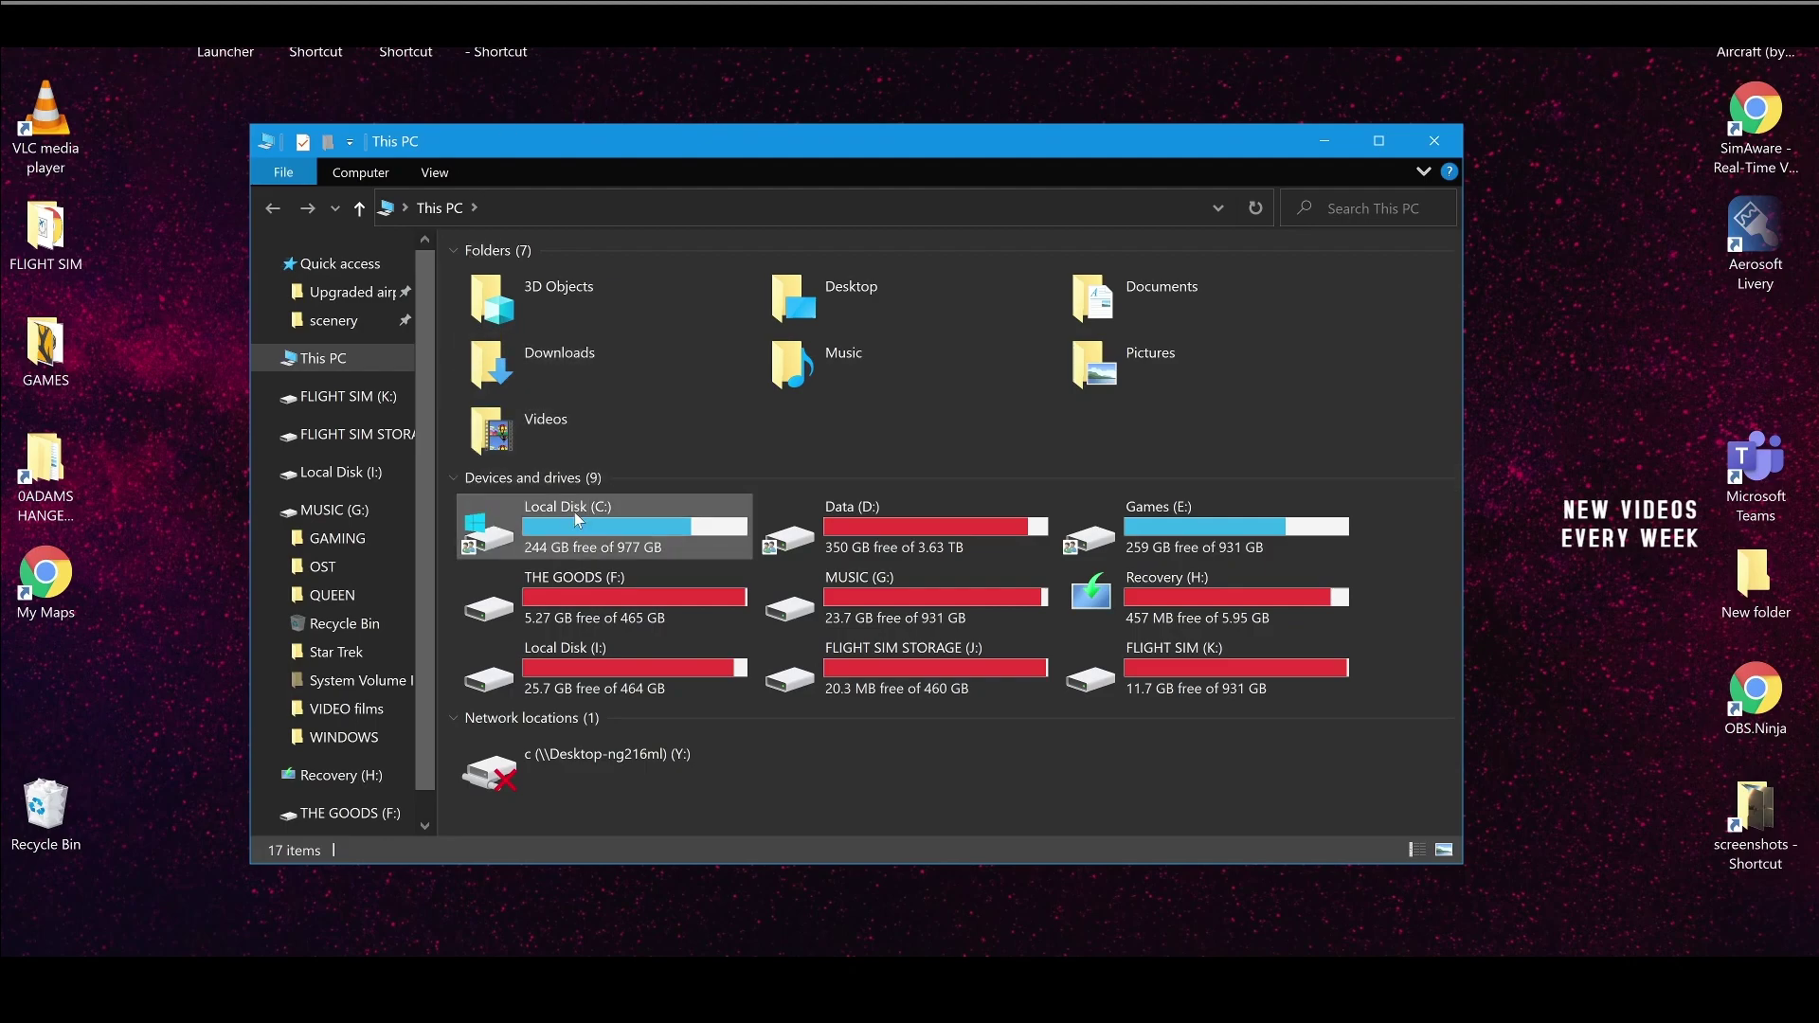
{"action": "mouse_move", "coordinate": [576, 514]}
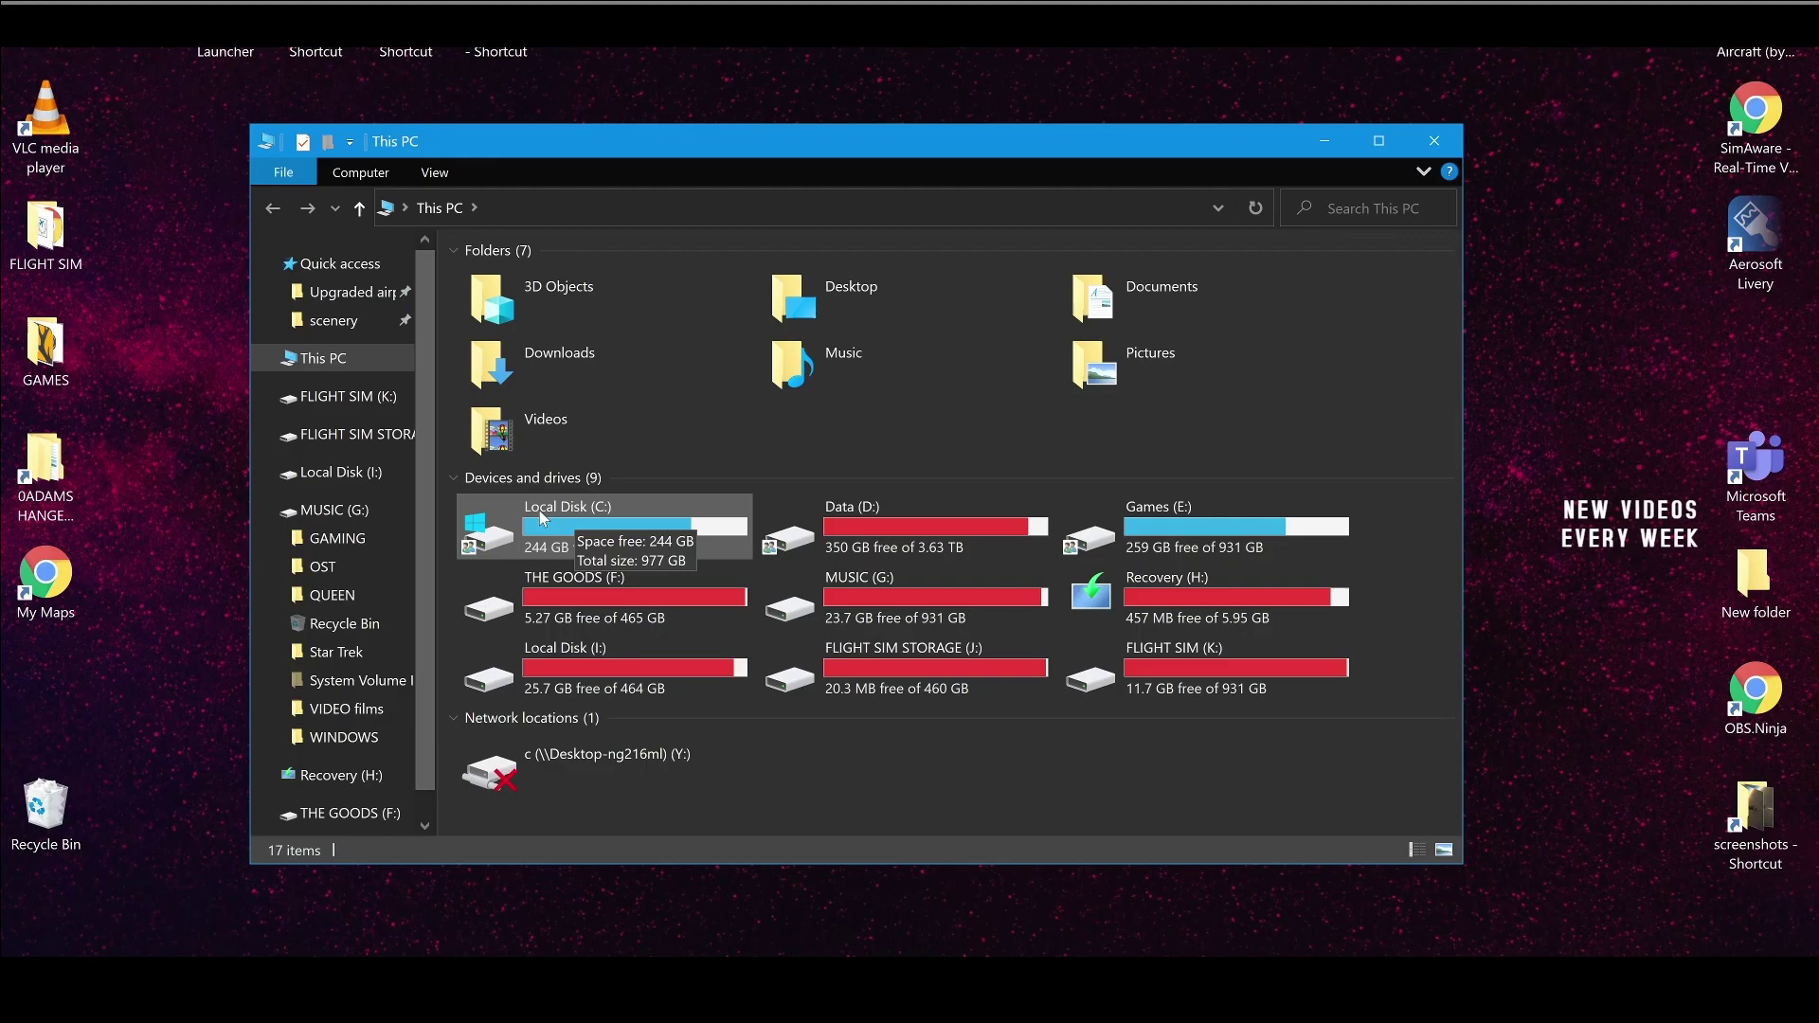
{"action": "left_click", "coordinate": [627, 521]}
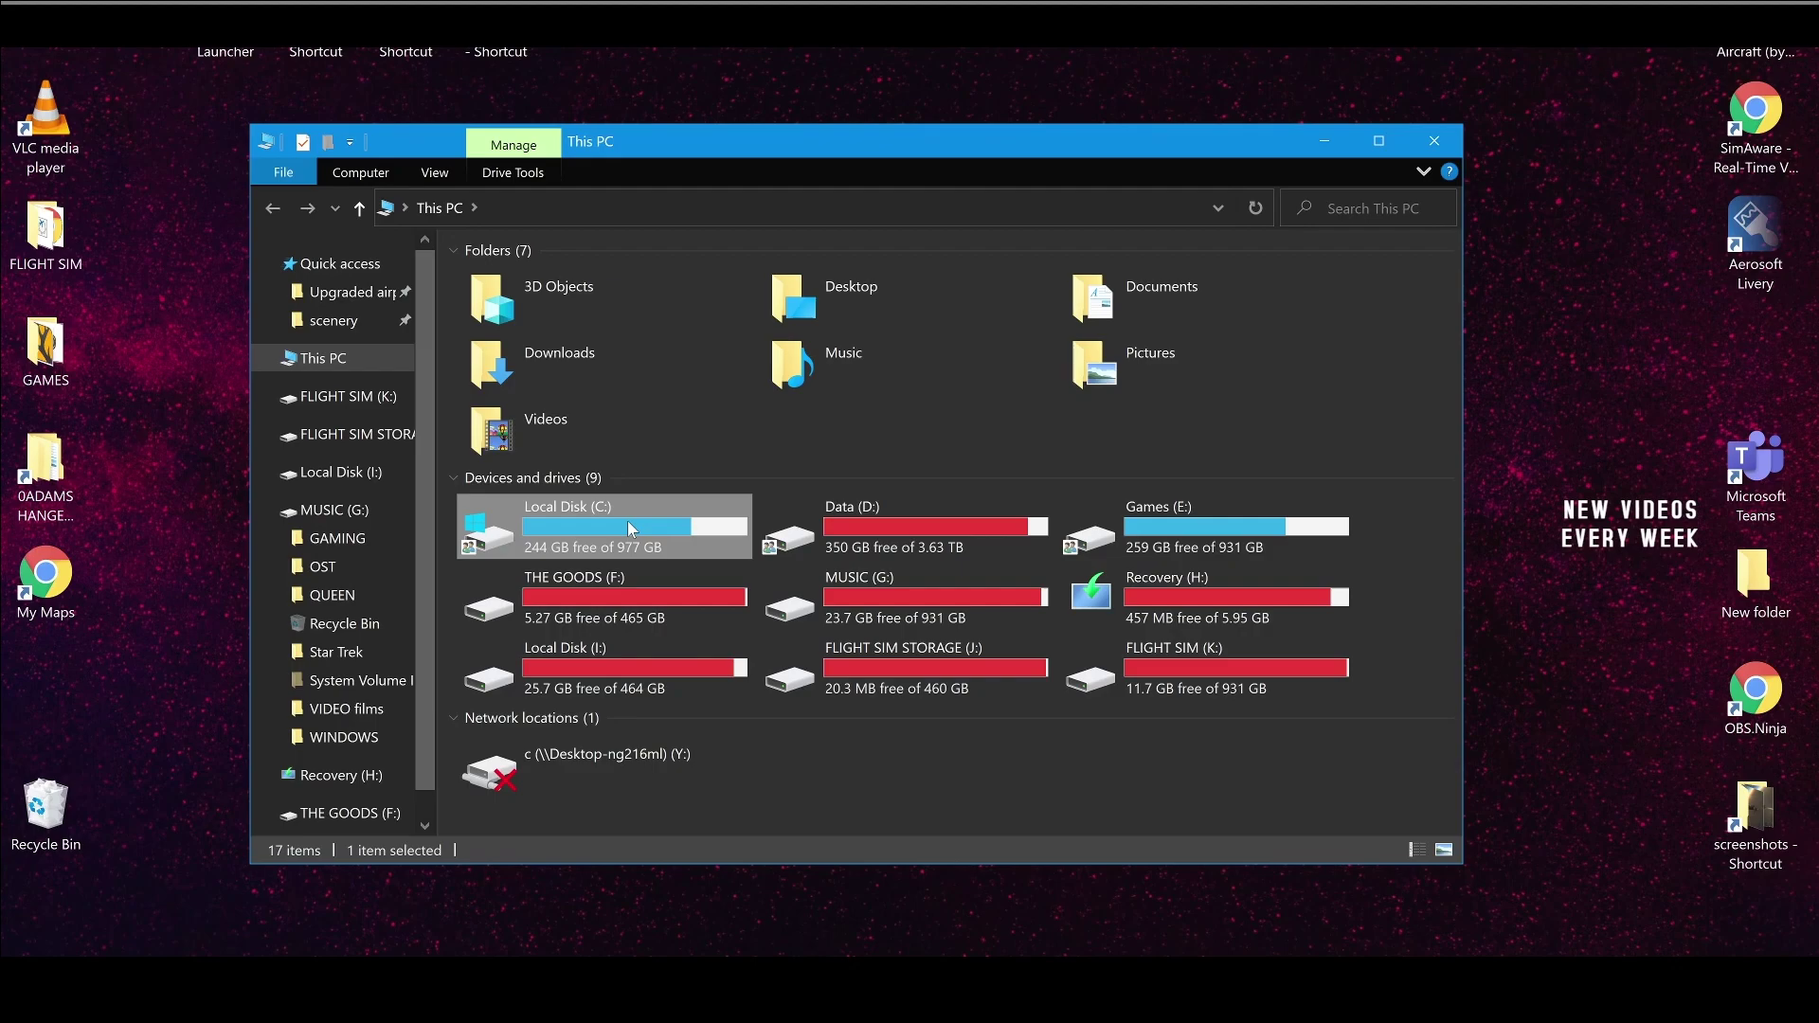
{"action": "mouse_move", "coordinate": [626, 956]}
{"action": "double_click", "coordinate": [622, 523]}
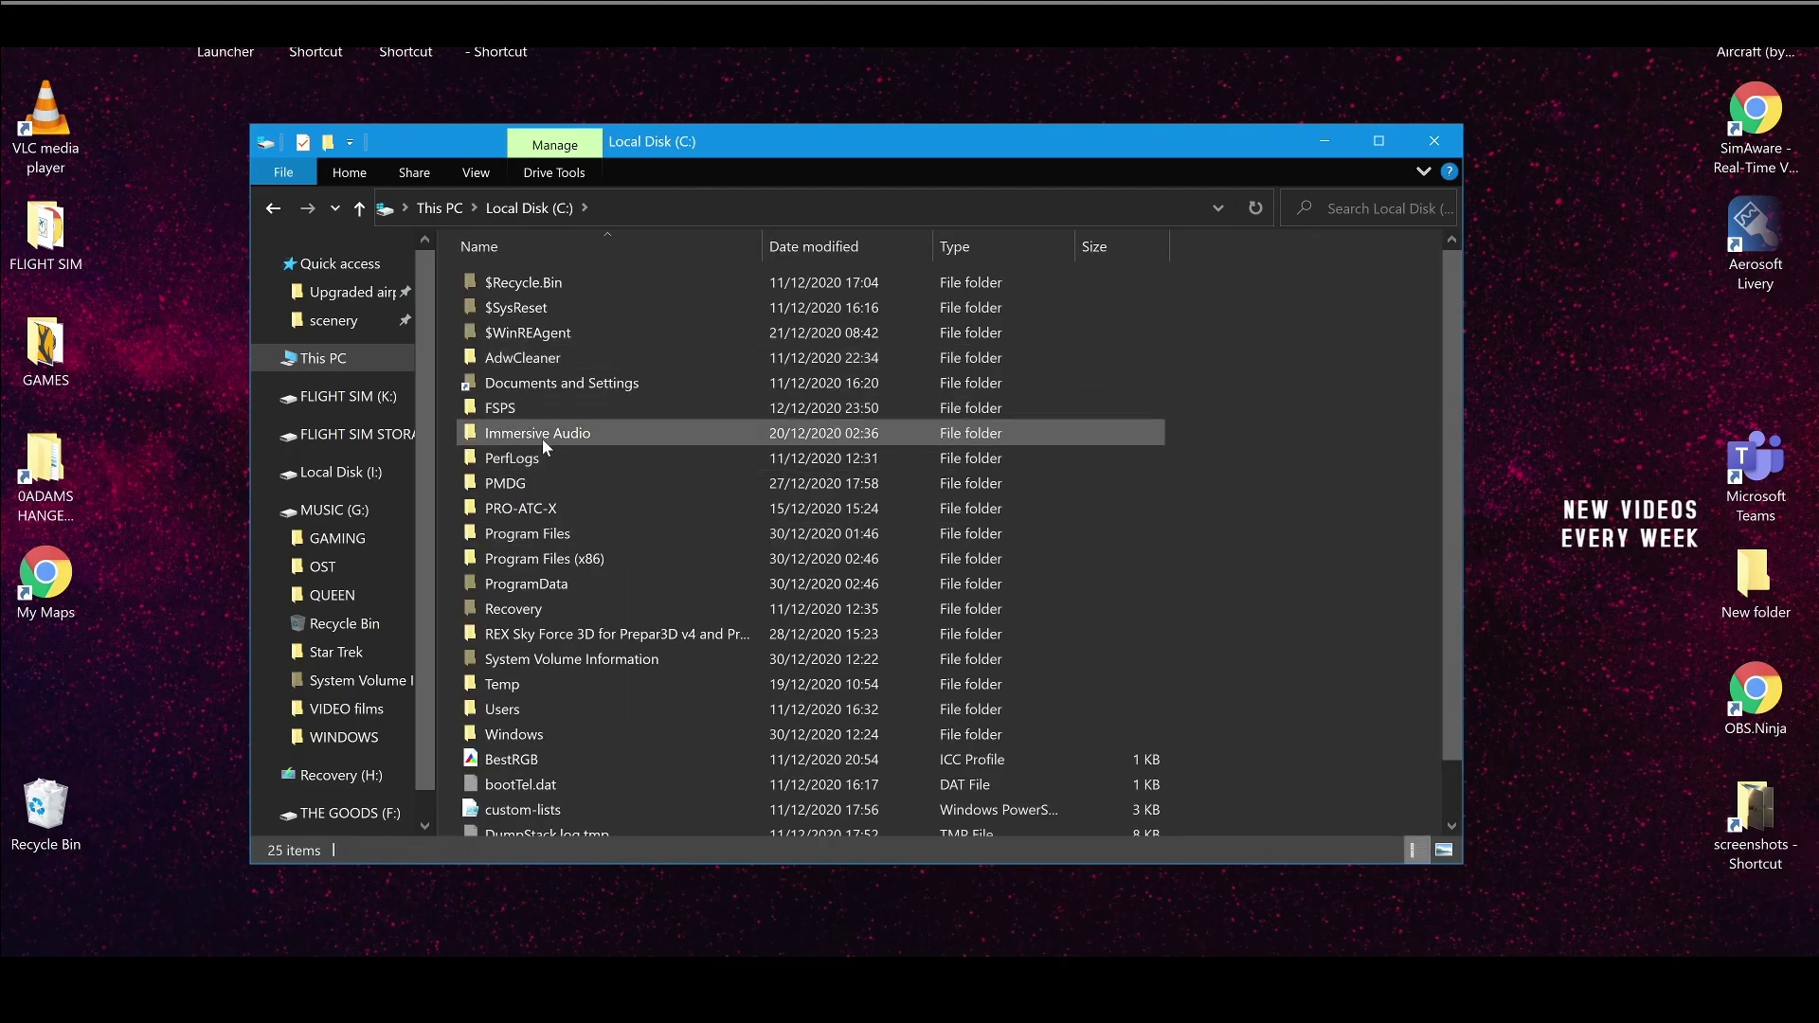
{"action": "double_click", "coordinate": [536, 719]}
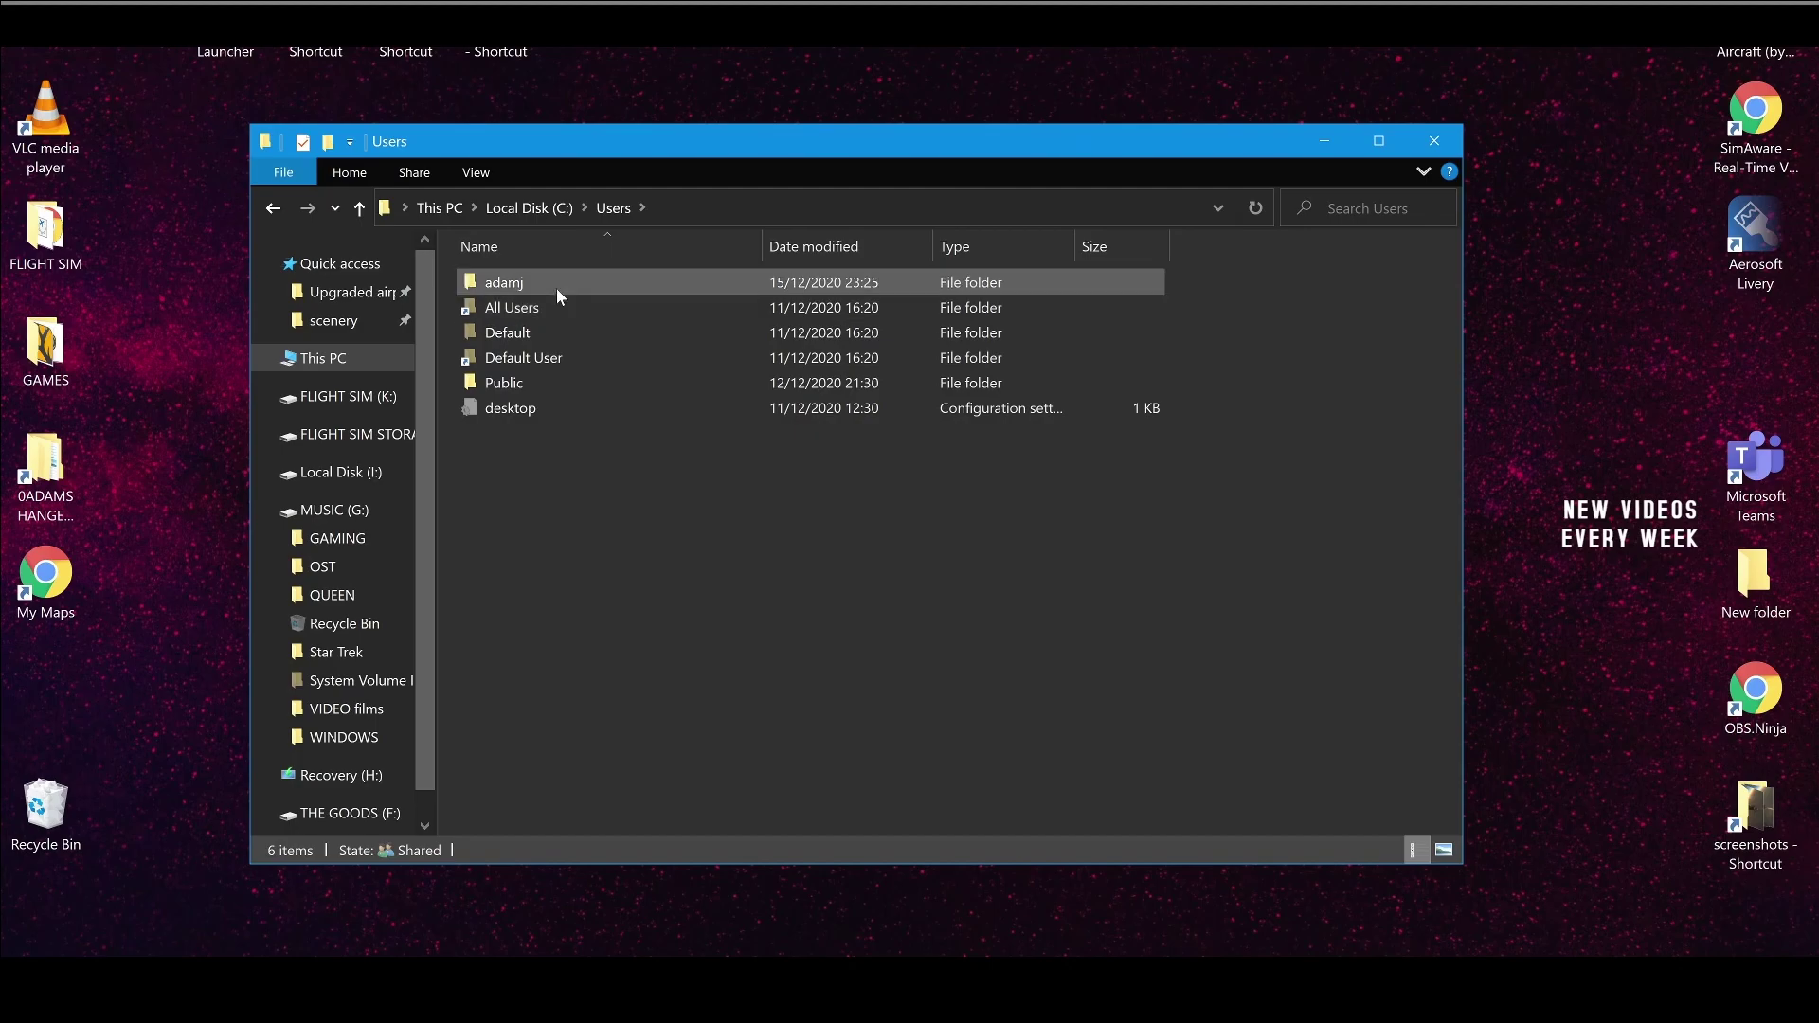
{"action": "left_click", "coordinate": [512, 284]}
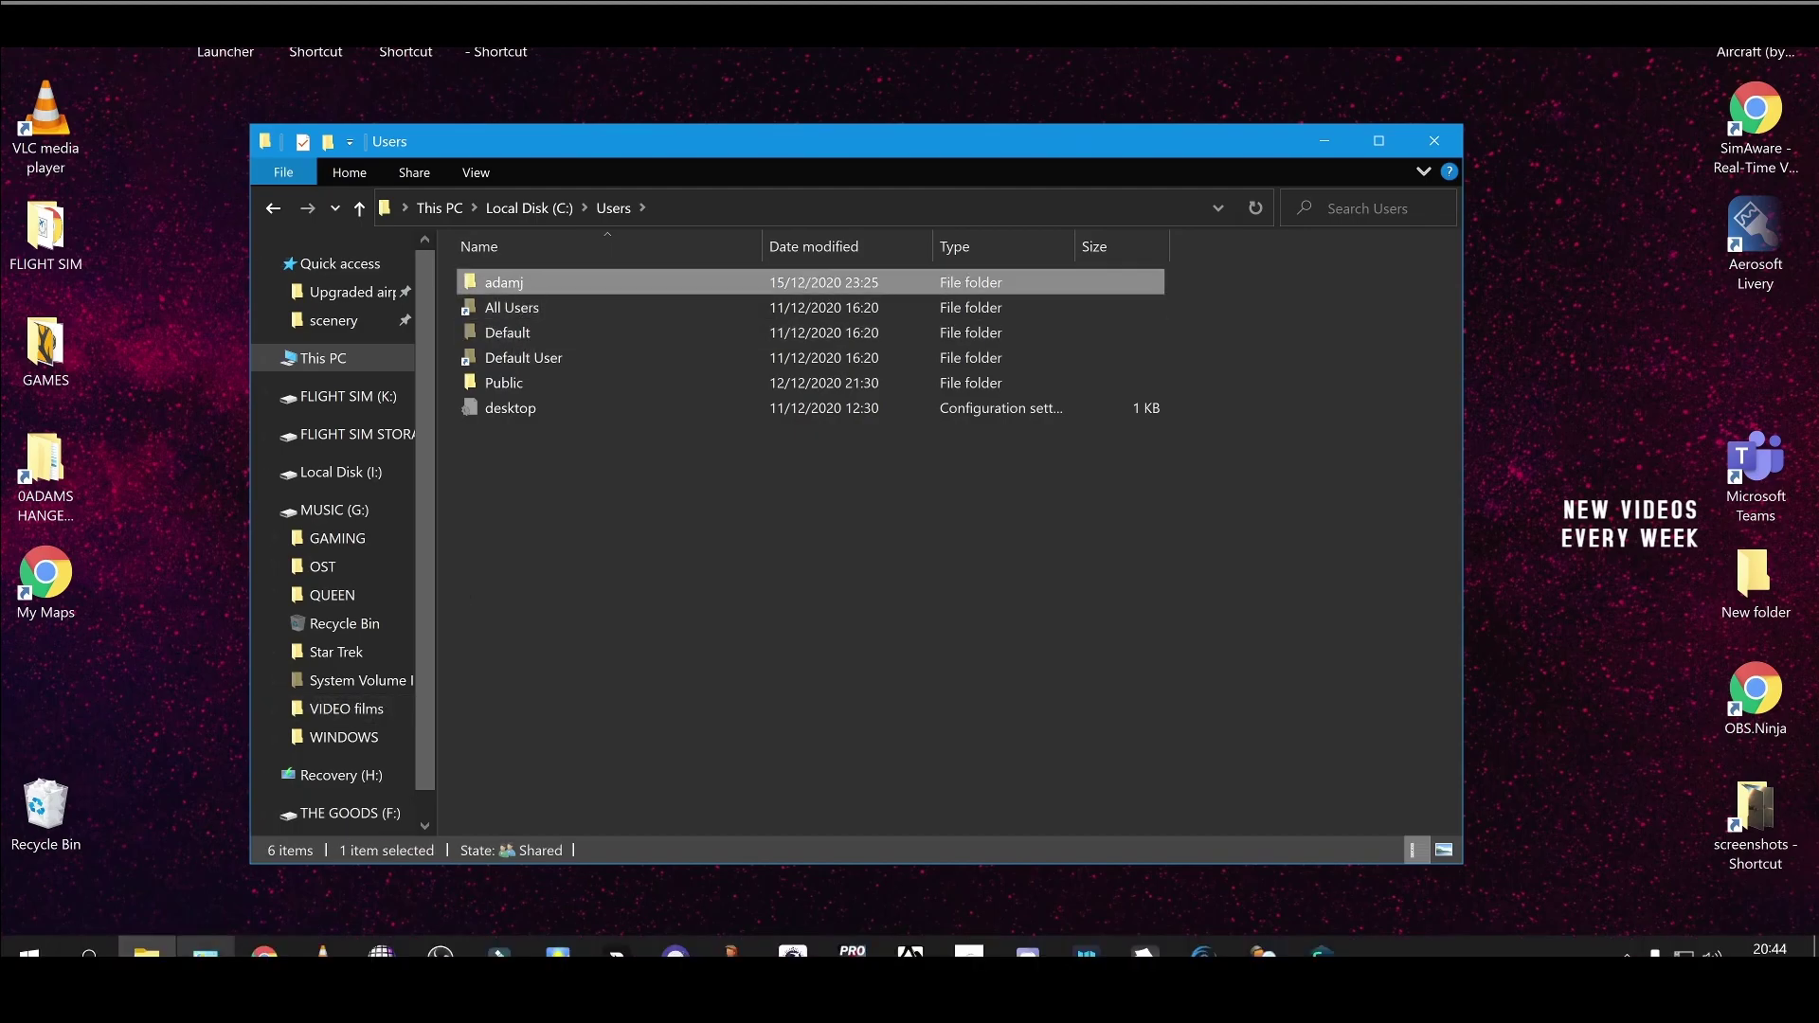
Switch Control Panel to Category view and open the User Accounts page for your account
{"action": "left_click", "coordinate": [206, 947]}
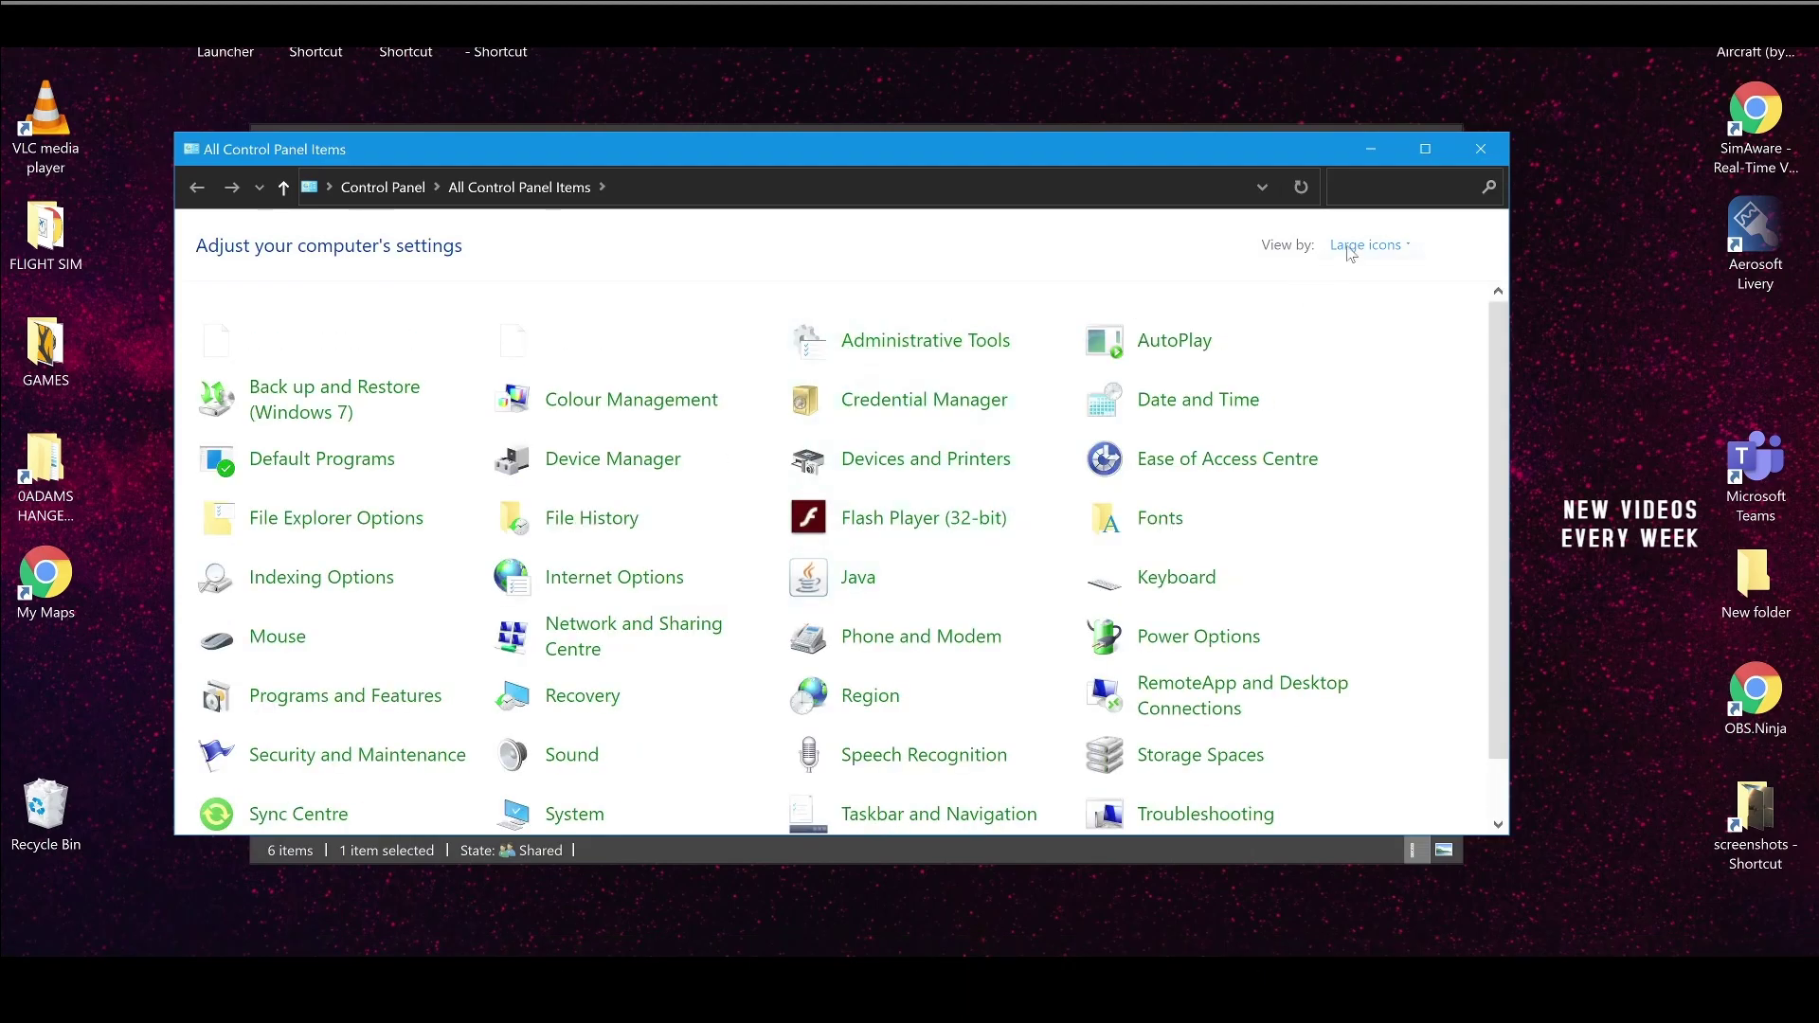
{"action": "left_click", "coordinate": [1367, 245]}
{"action": "left_click", "coordinate": [1342, 277]}
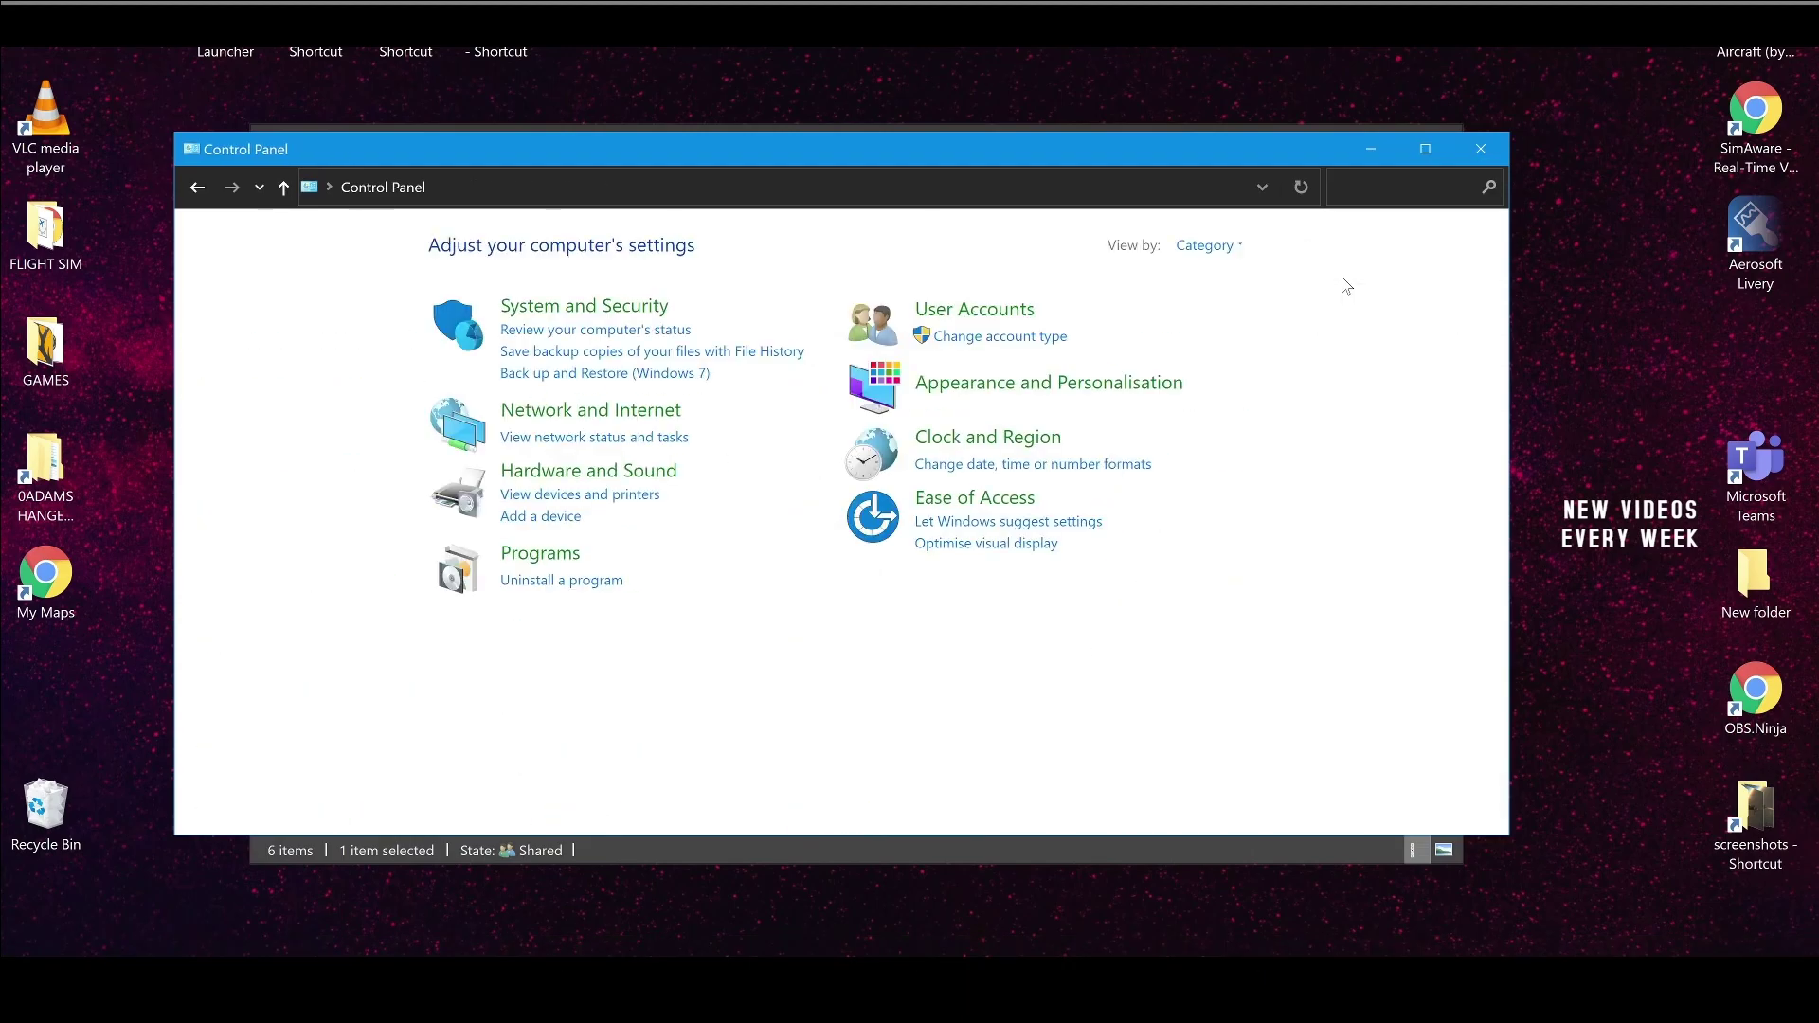
{"action": "left_click", "coordinate": [933, 309]}
{"action": "left_click", "coordinate": [536, 245]}
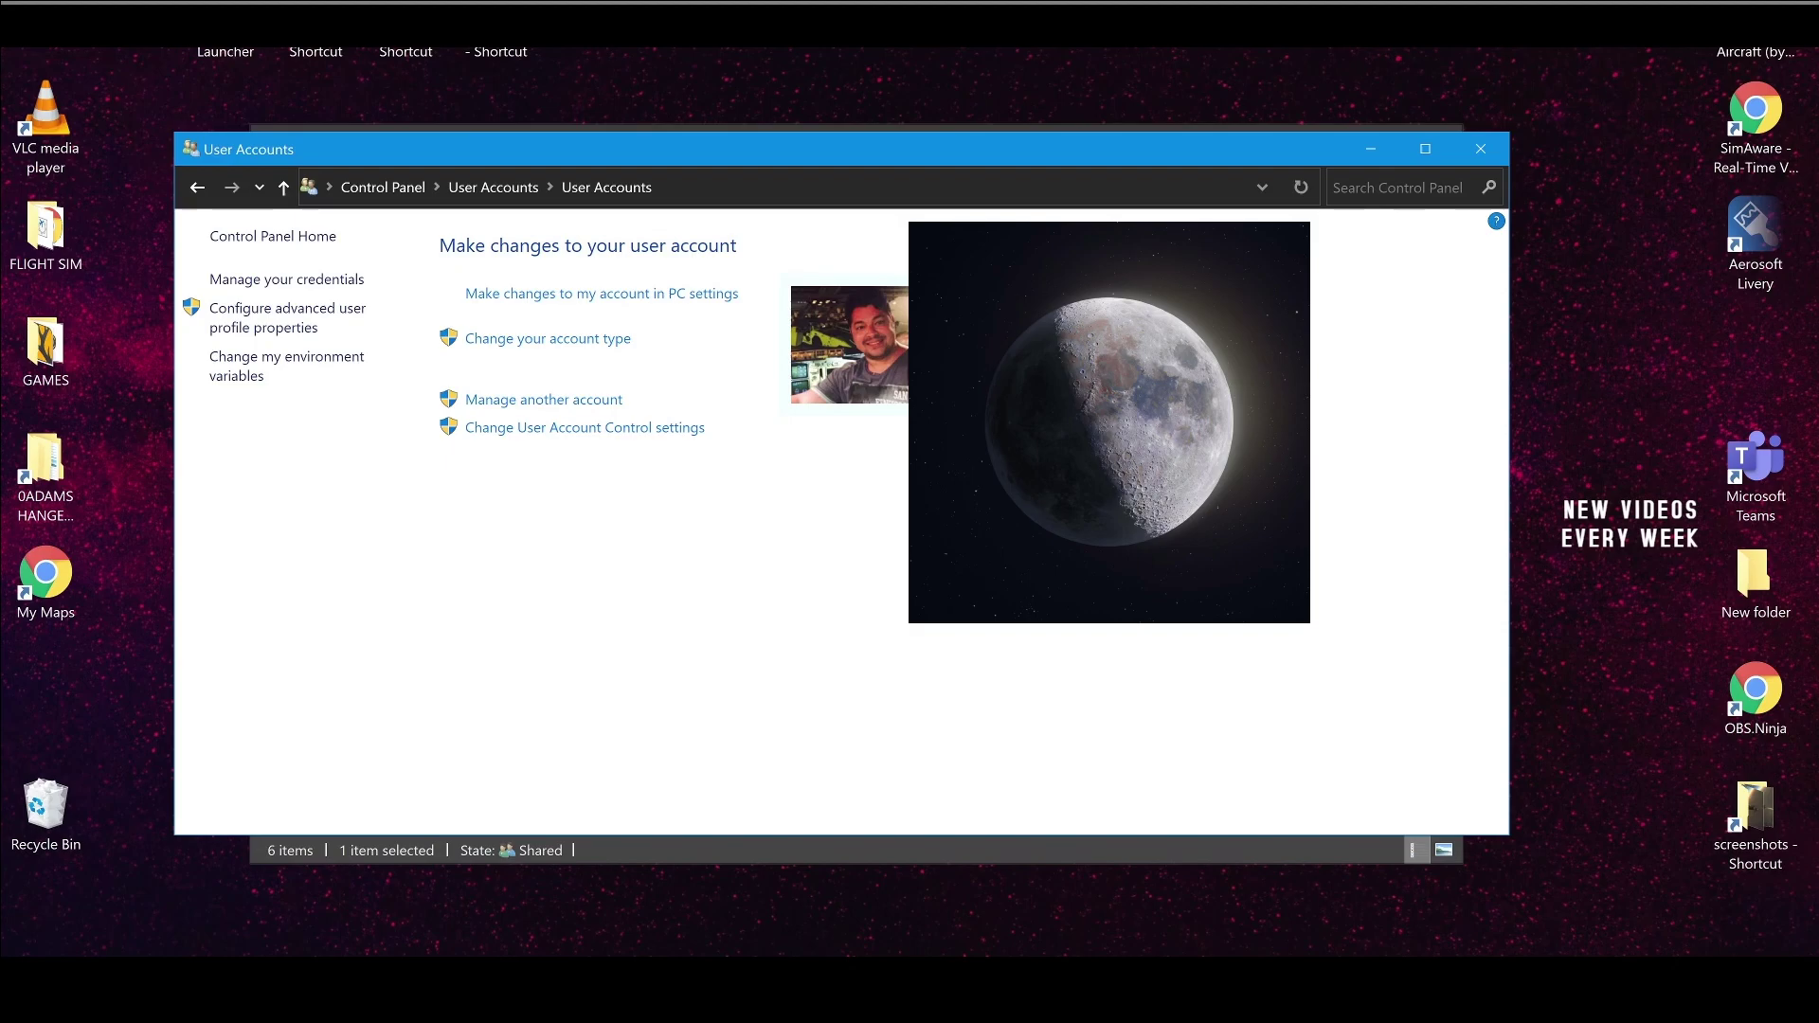
Close User Accounts, browse into All Users, return to Users, and show the View ribbon options
{"action": "left_click", "coordinate": [1481, 149]}
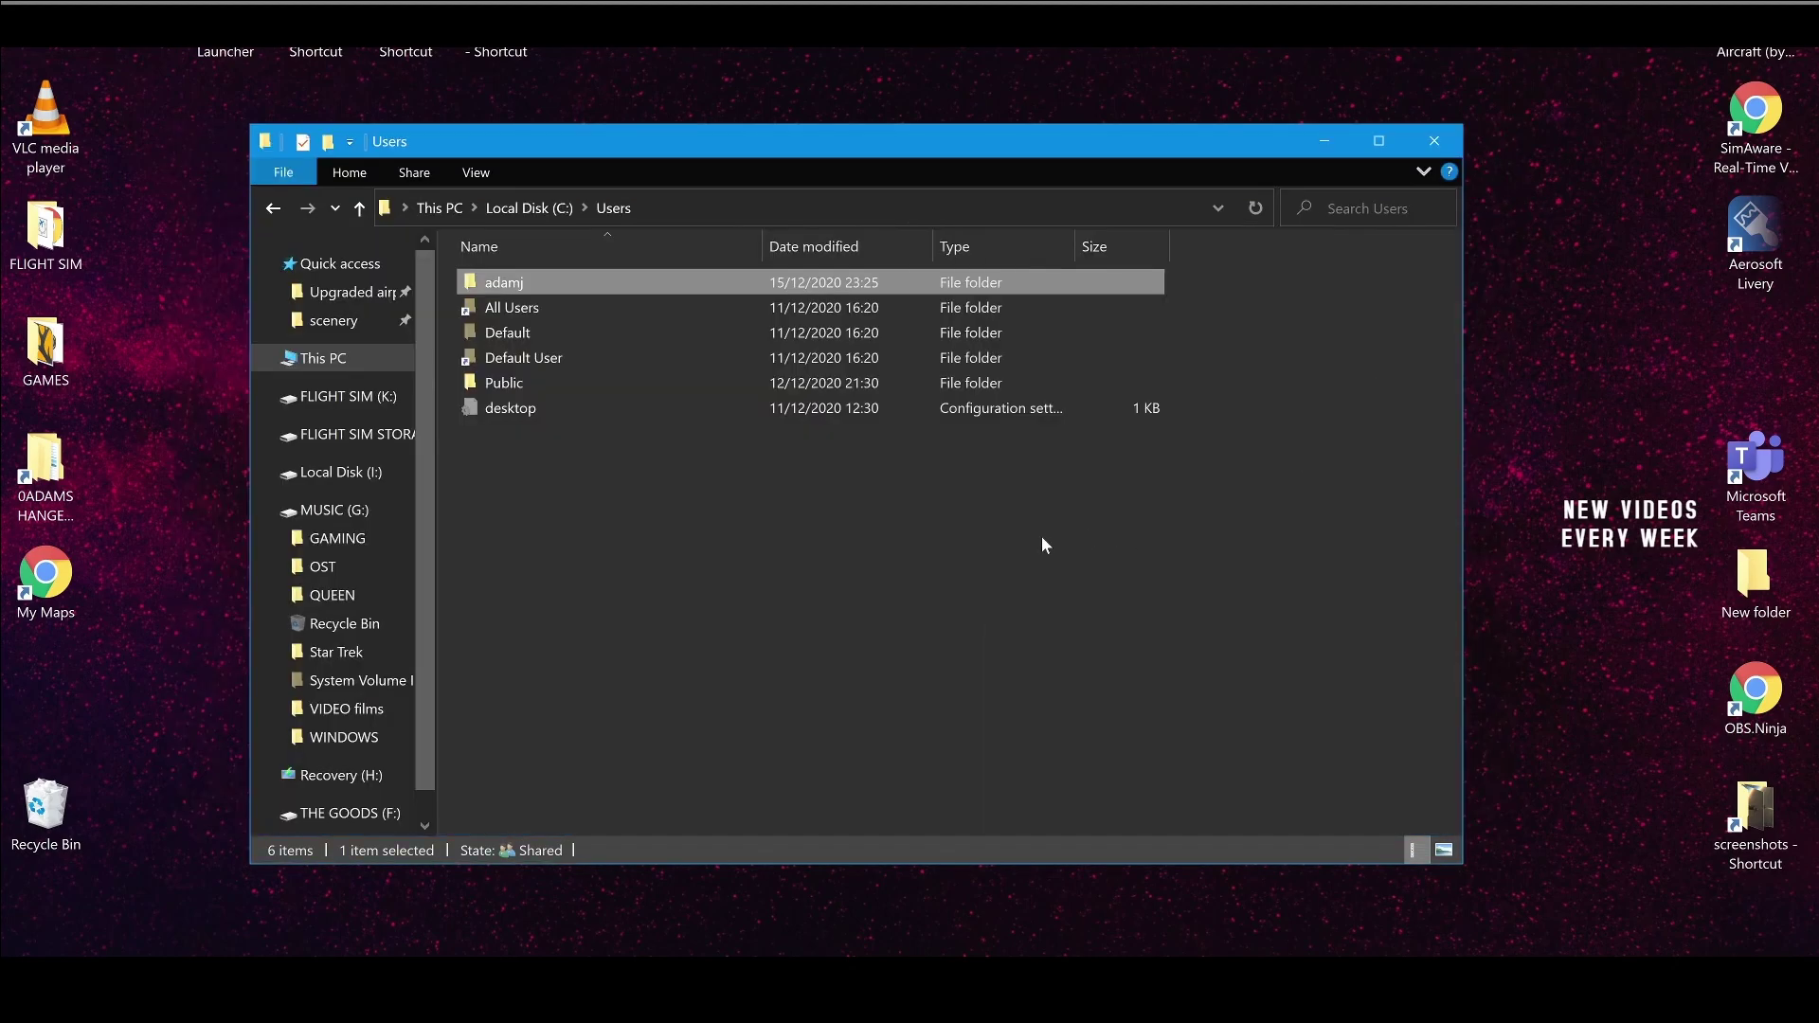
{"action": "left_click", "coordinate": [944, 523]}
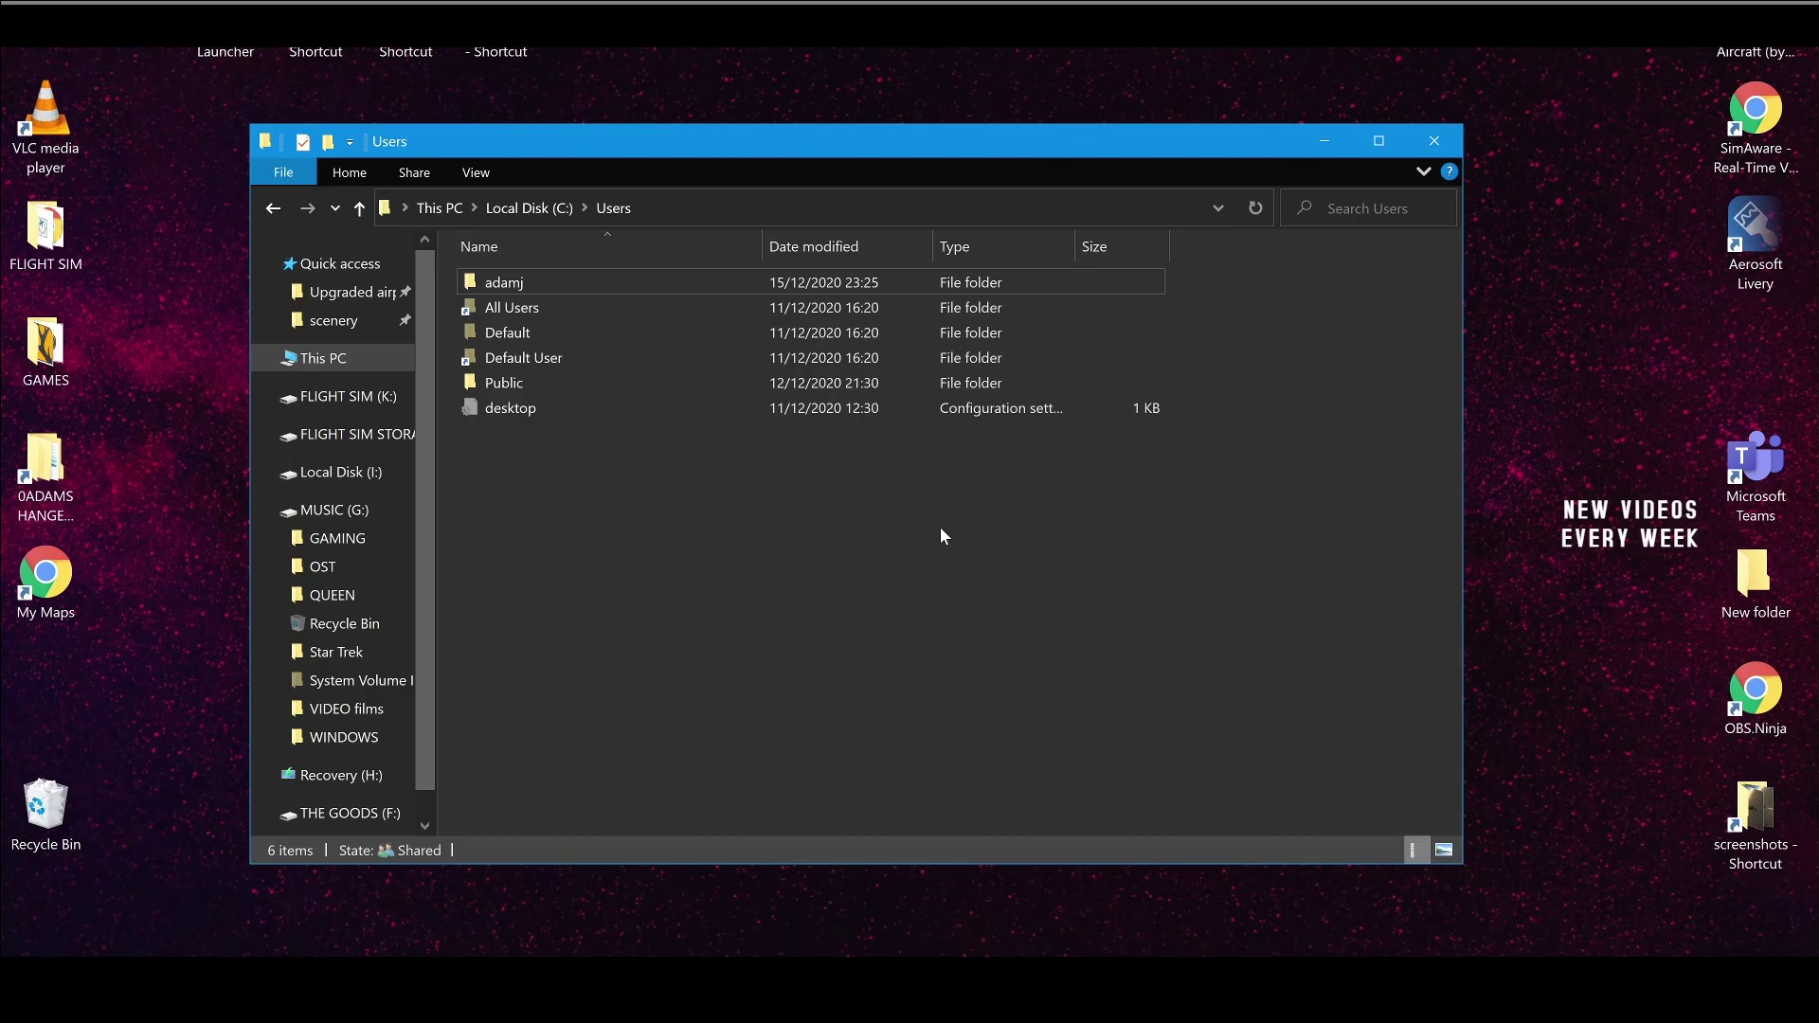
{"action": "left_click", "coordinate": [530, 288]}
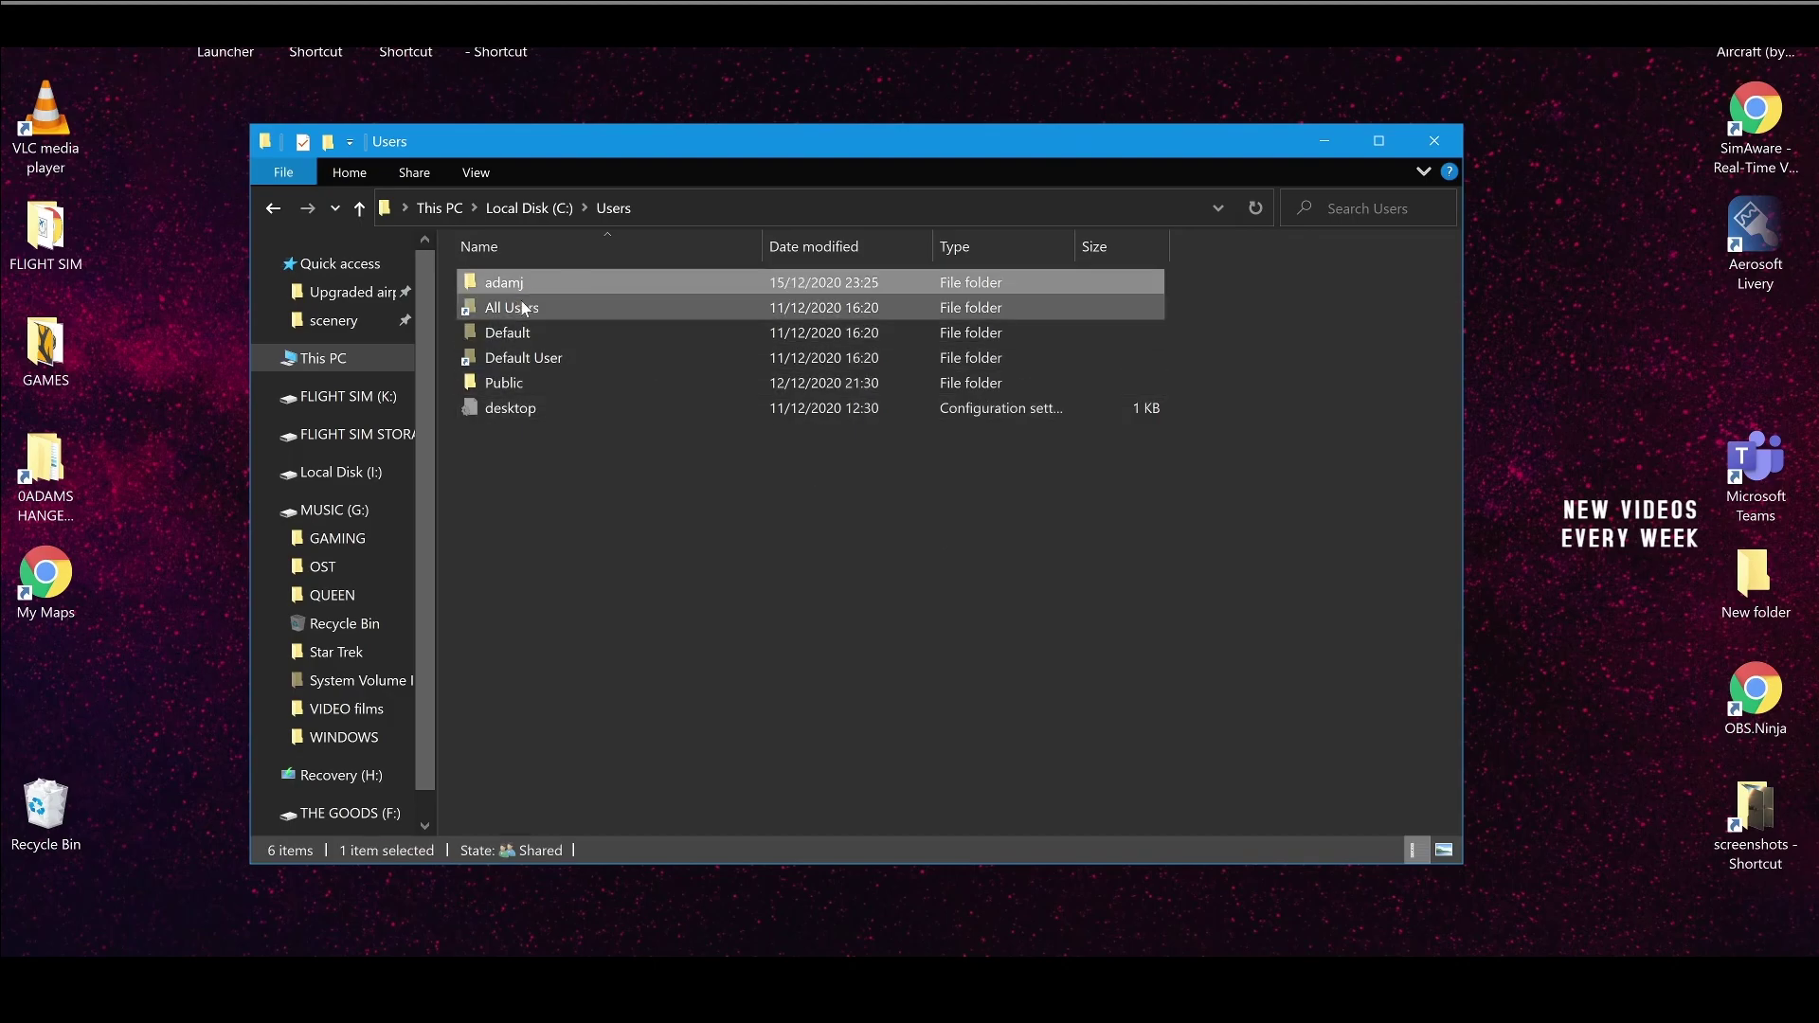
{"action": "left_click", "coordinate": [523, 311]}
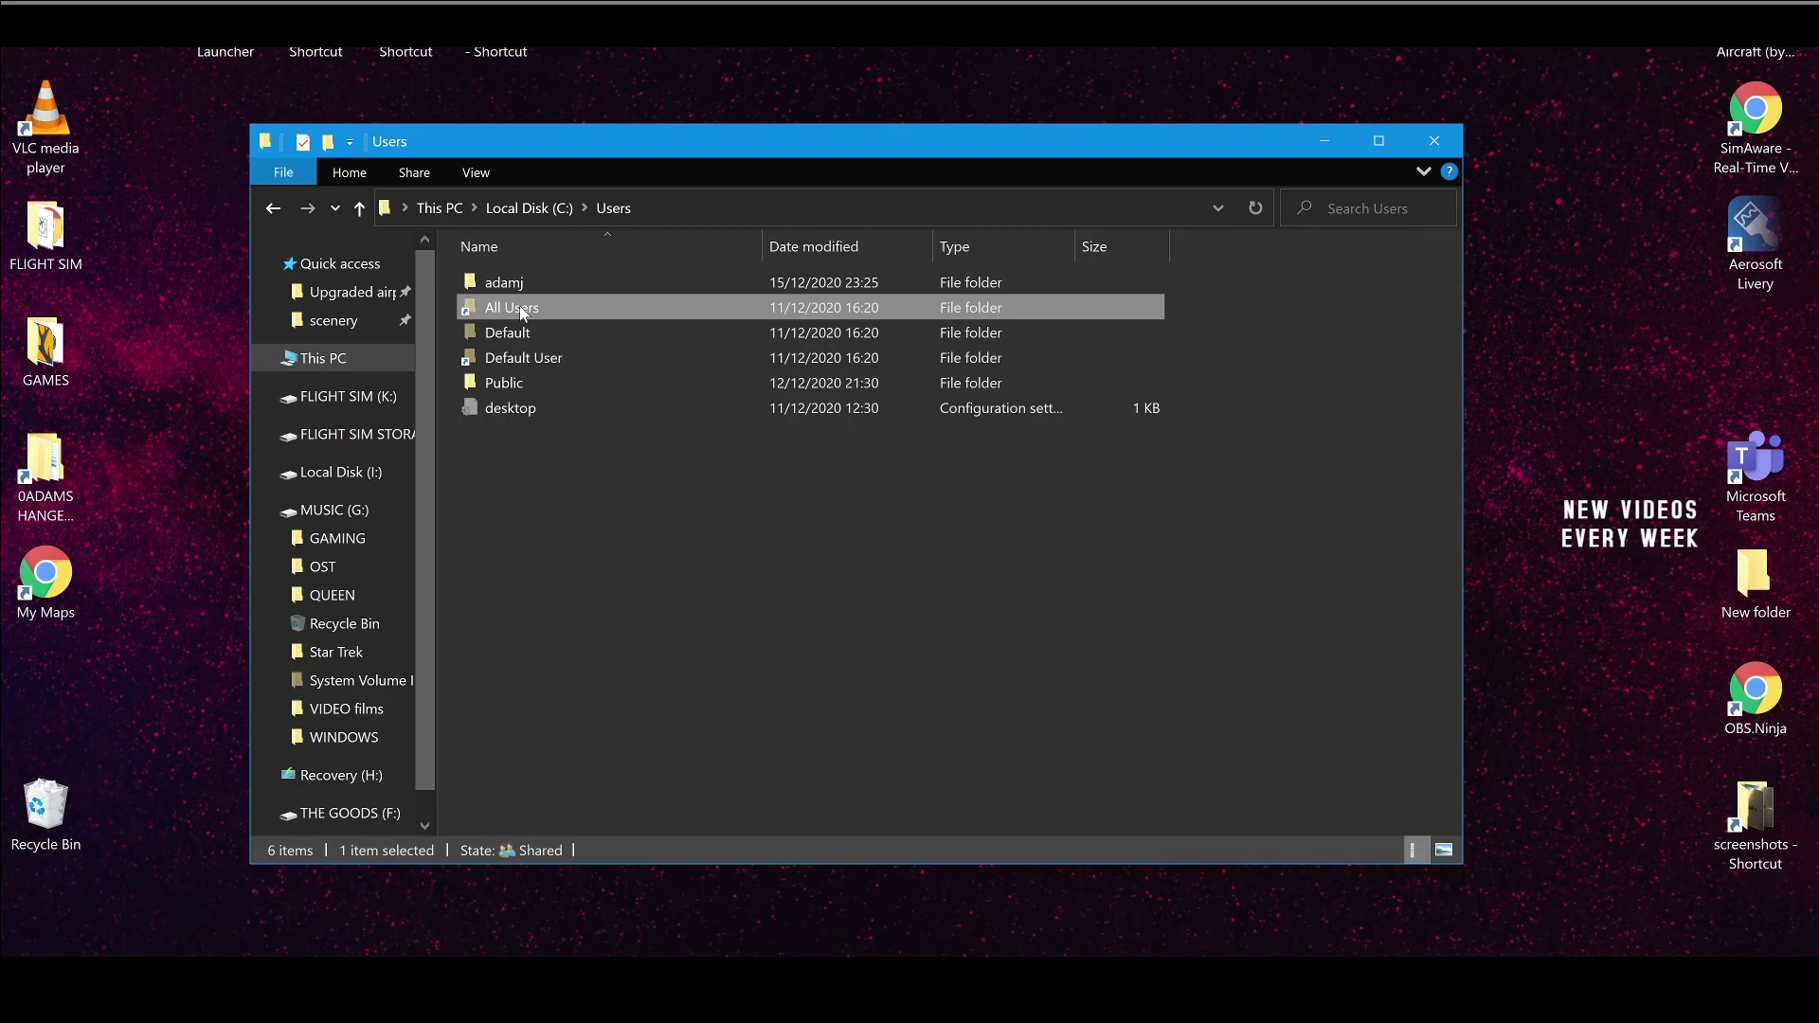
{"action": "double_click", "coordinate": [523, 310]}
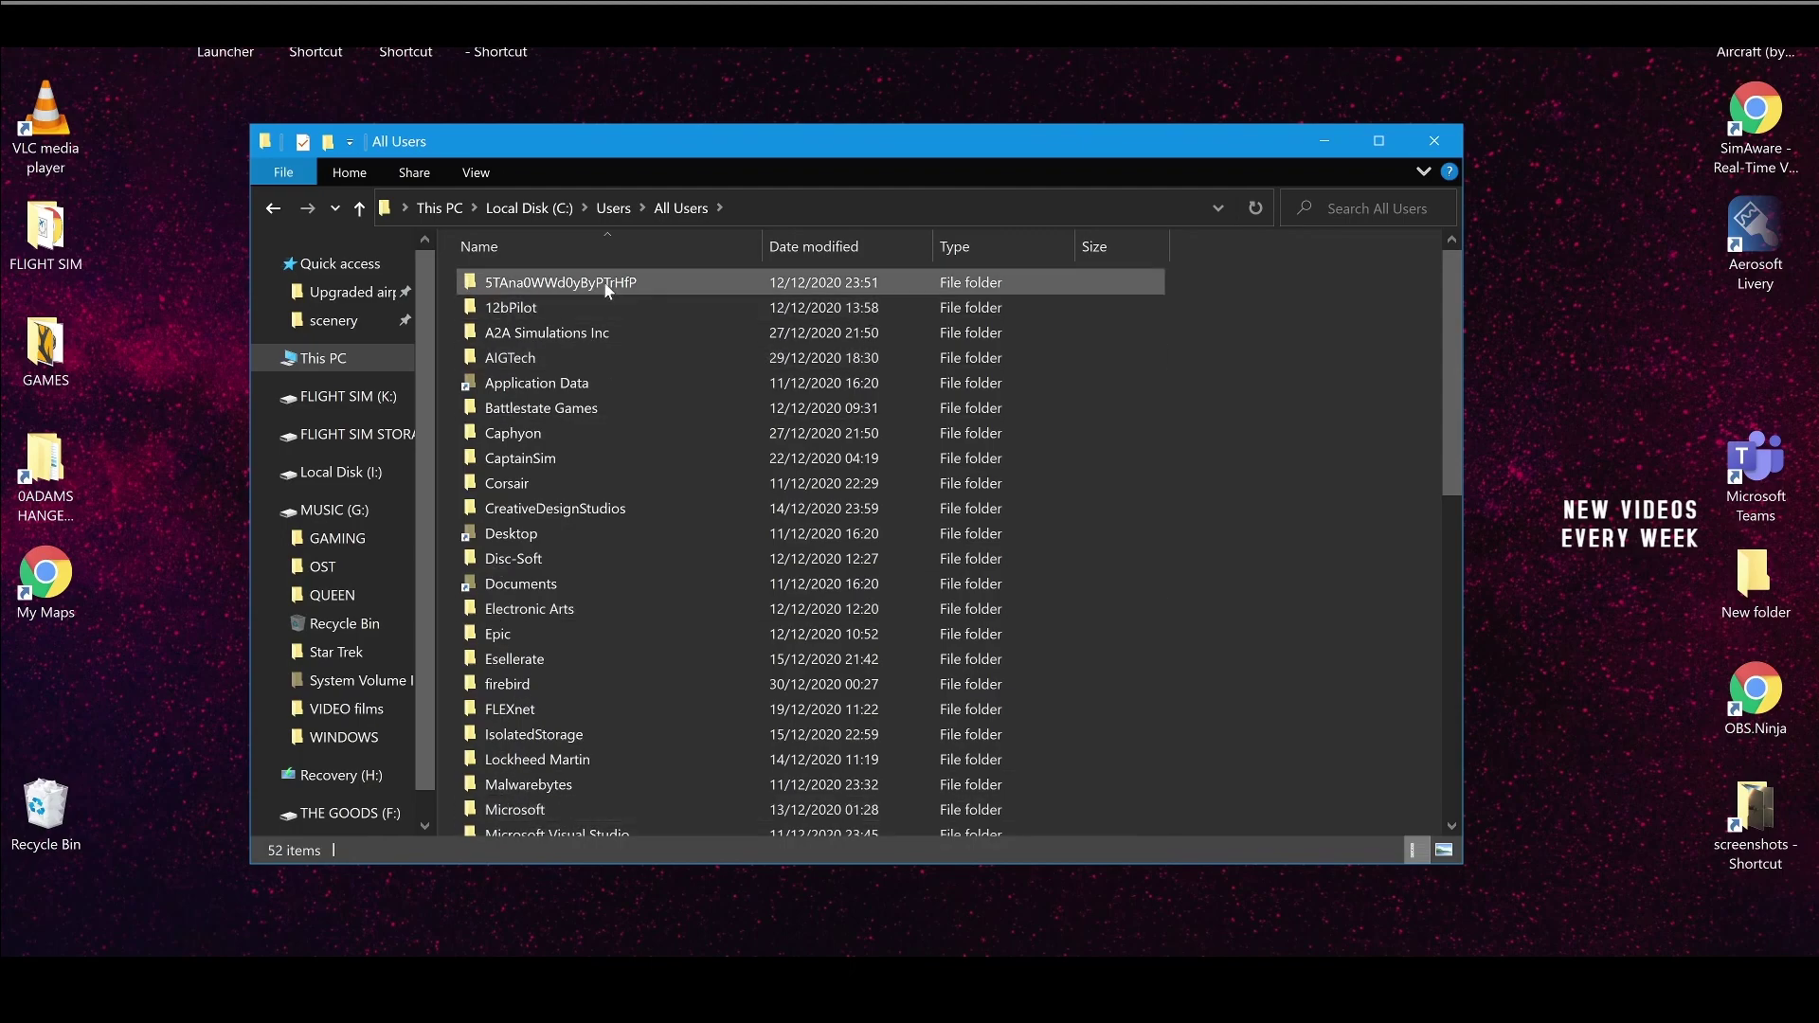
{"action": "left_click", "coordinate": [607, 211]}
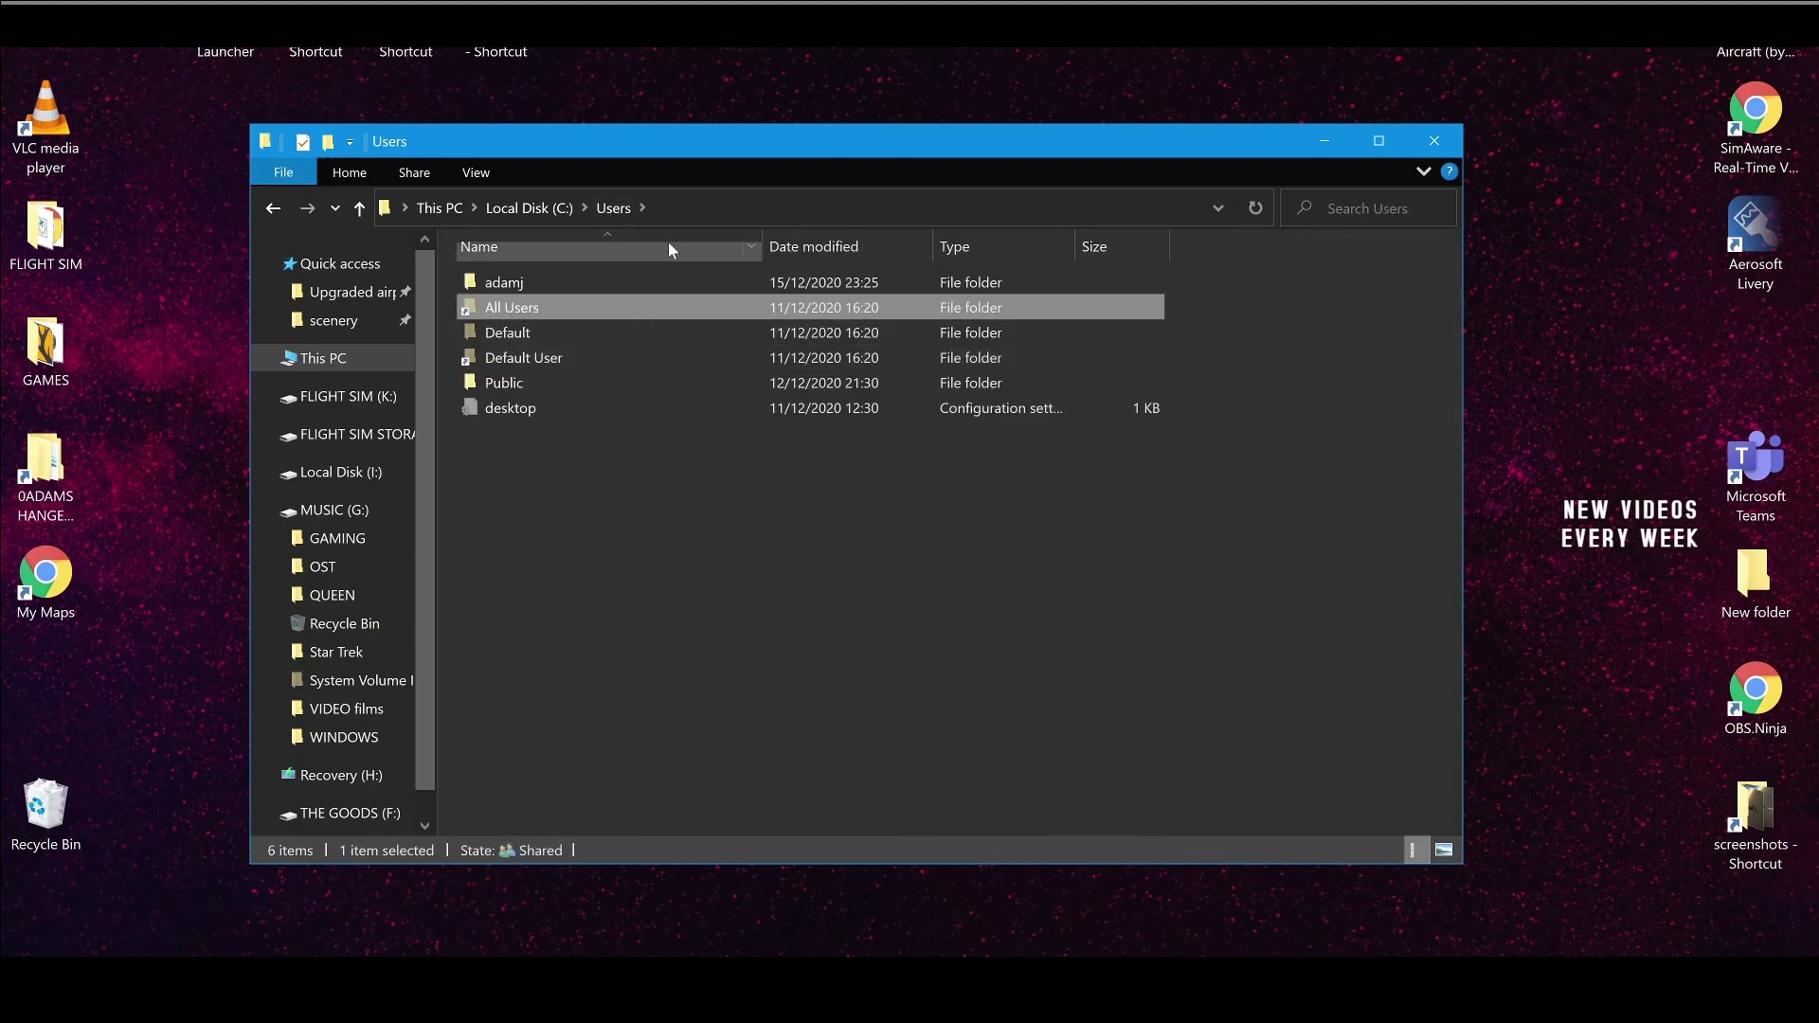
{"action": "left_click", "coordinate": [475, 172]}
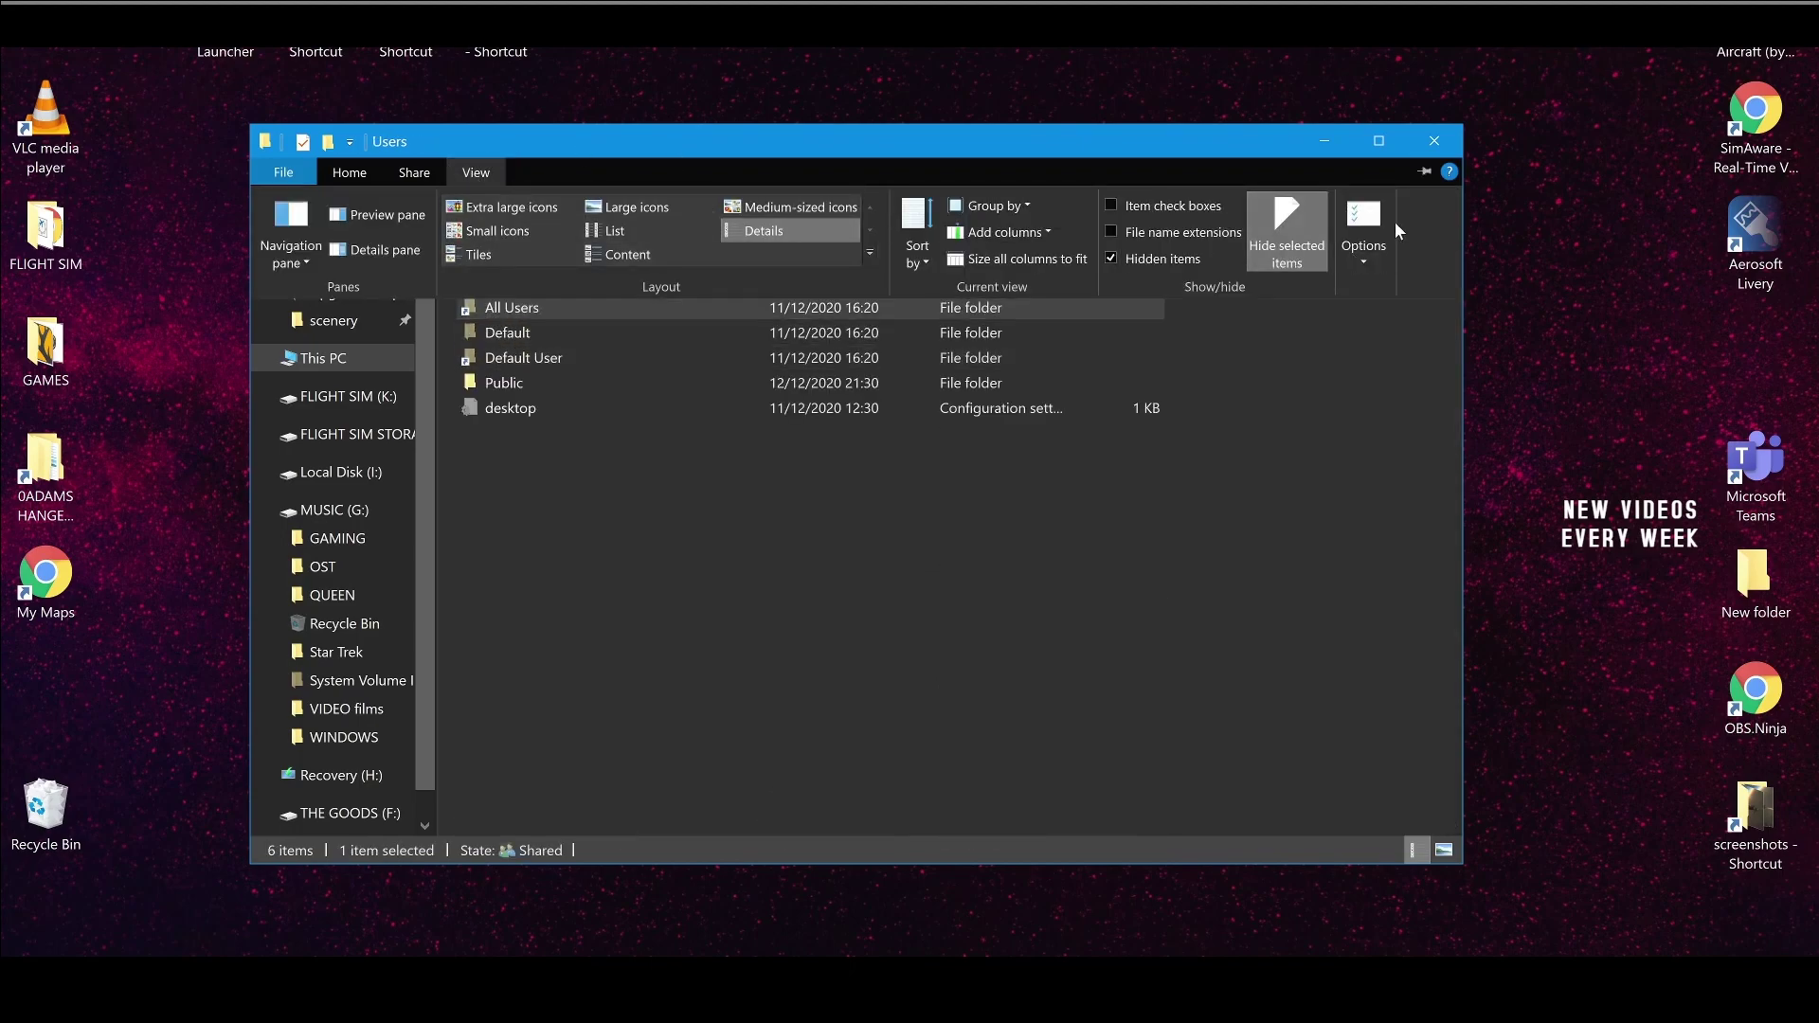
{"action": "left_click", "coordinate": [1362, 220]}
{"action": "left_click", "coordinate": [380, 307]}
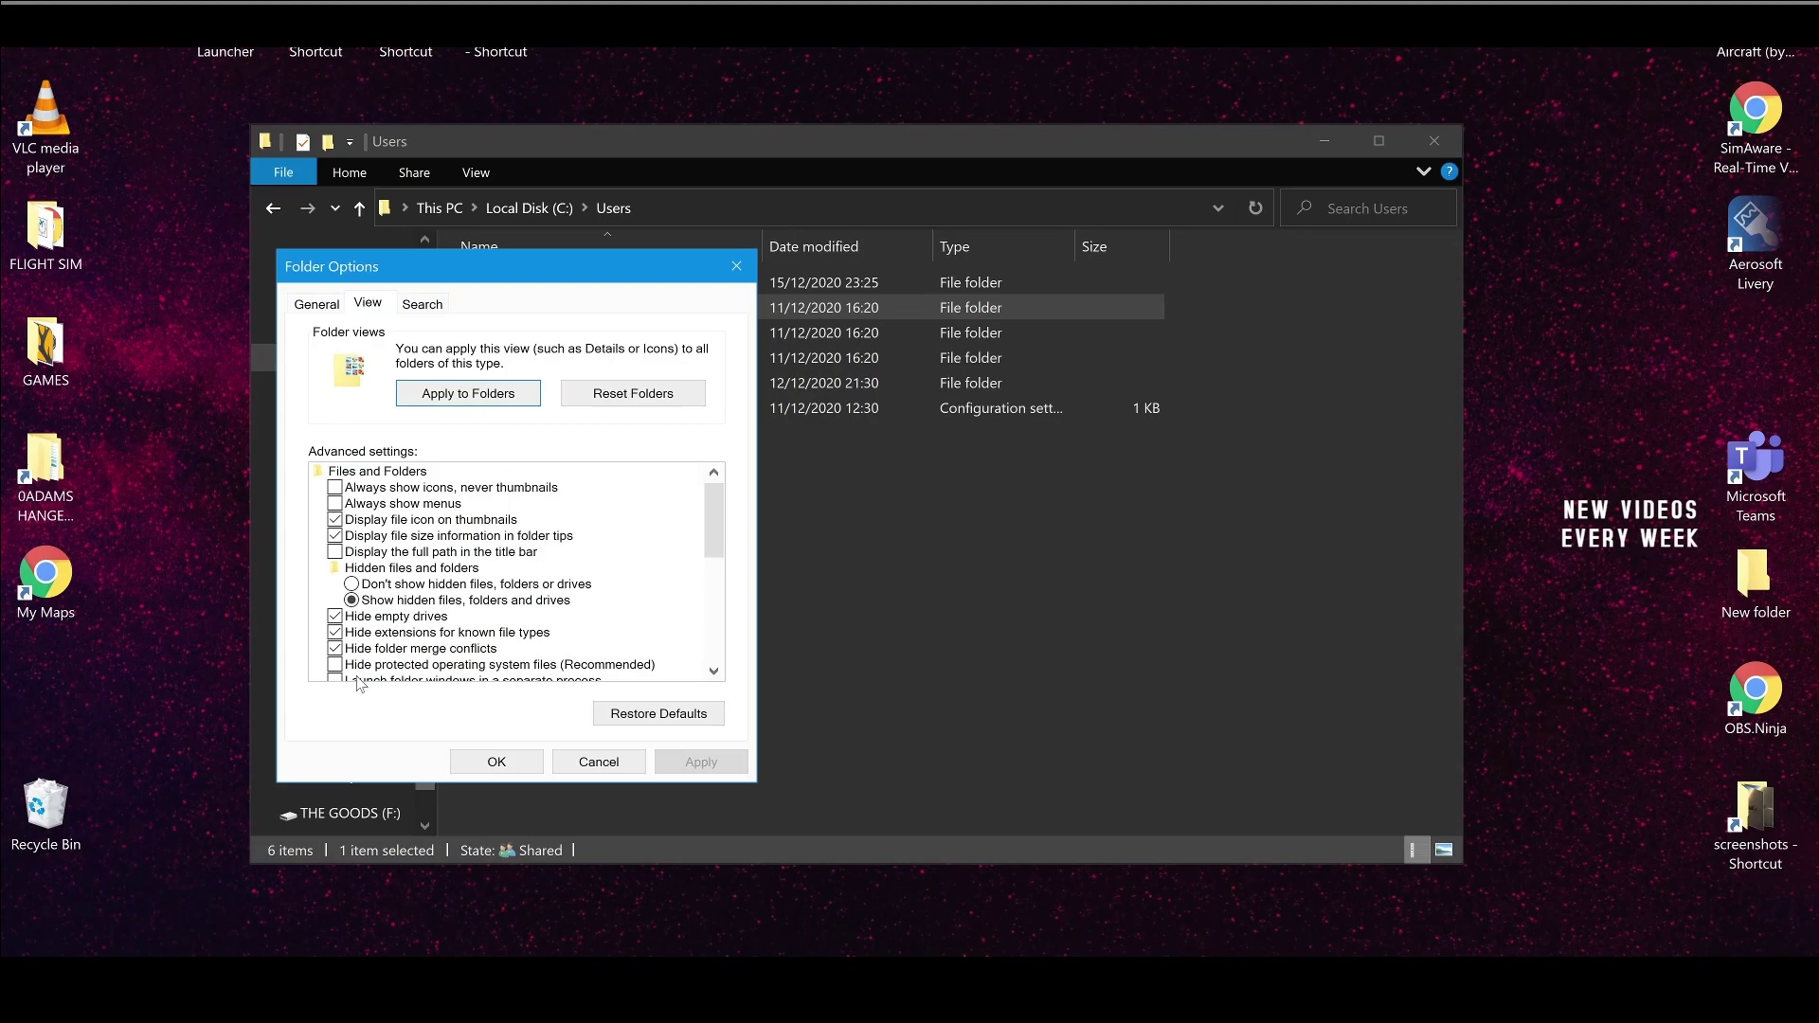
{"action": "scroll", "coordinate": [342, 672], "scroll_direction": "down", "scroll_amount": 1}
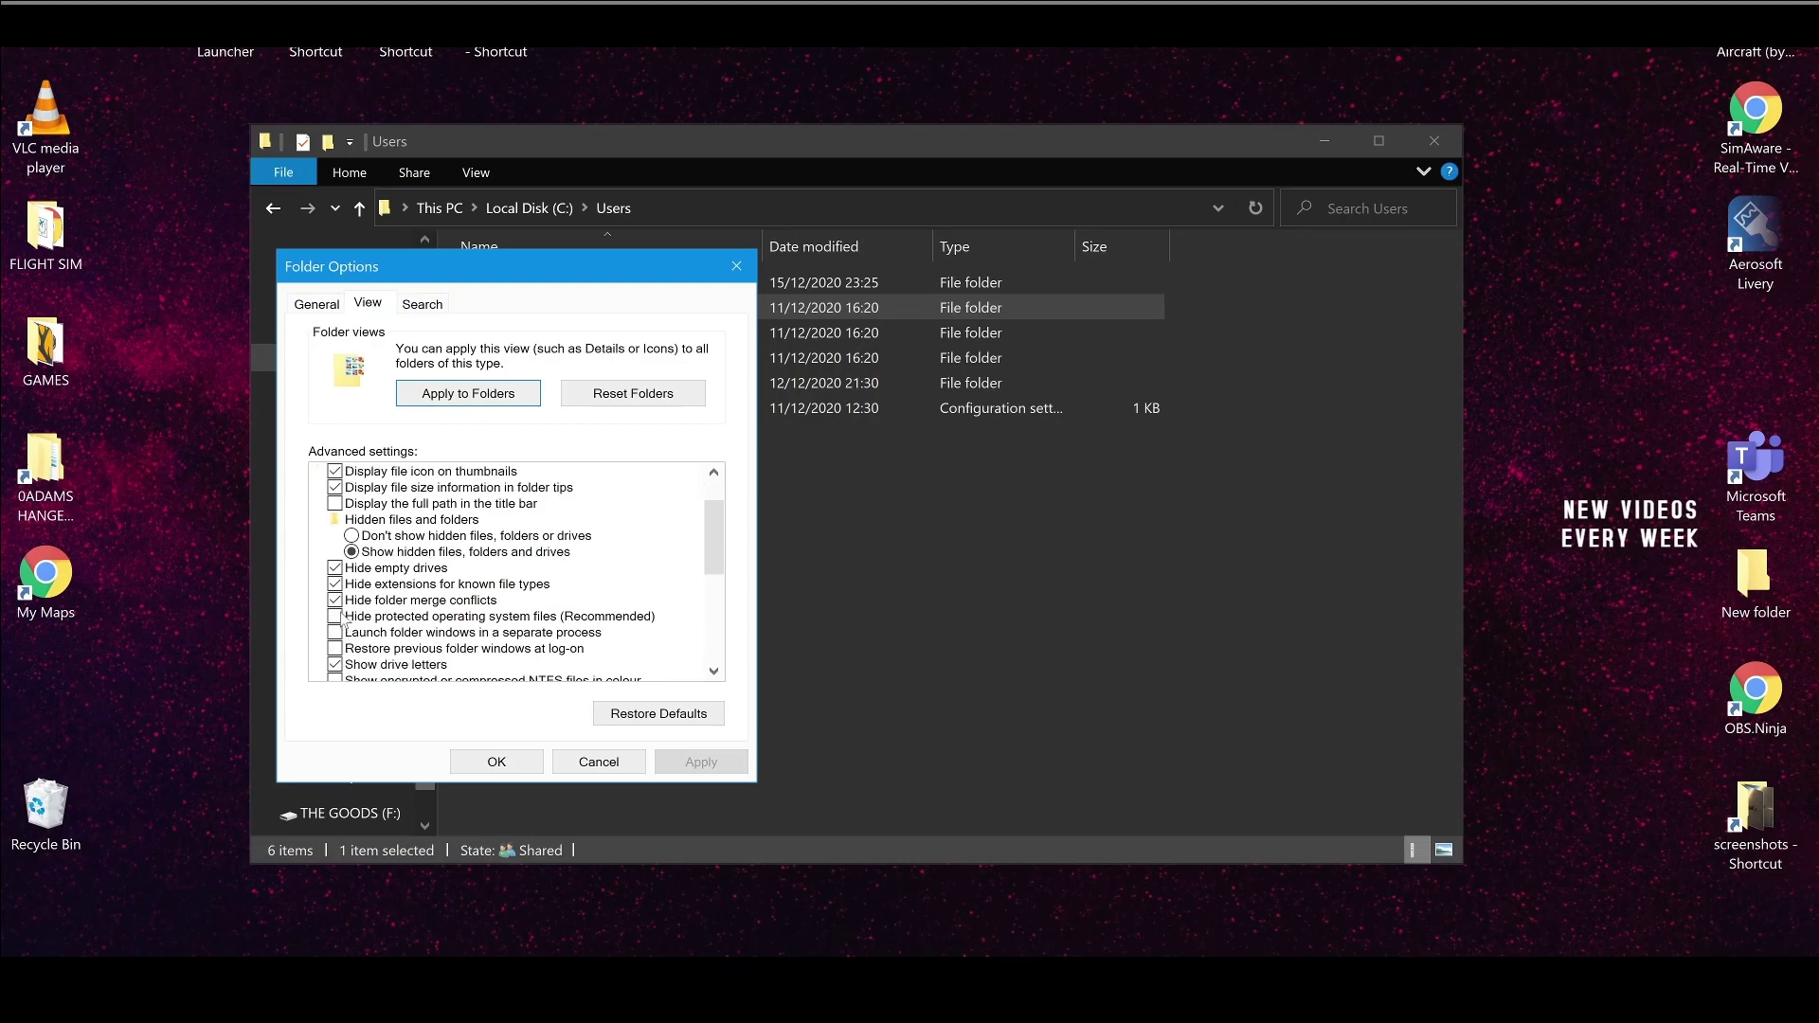
{"action": "left_click", "coordinate": [597, 763]}
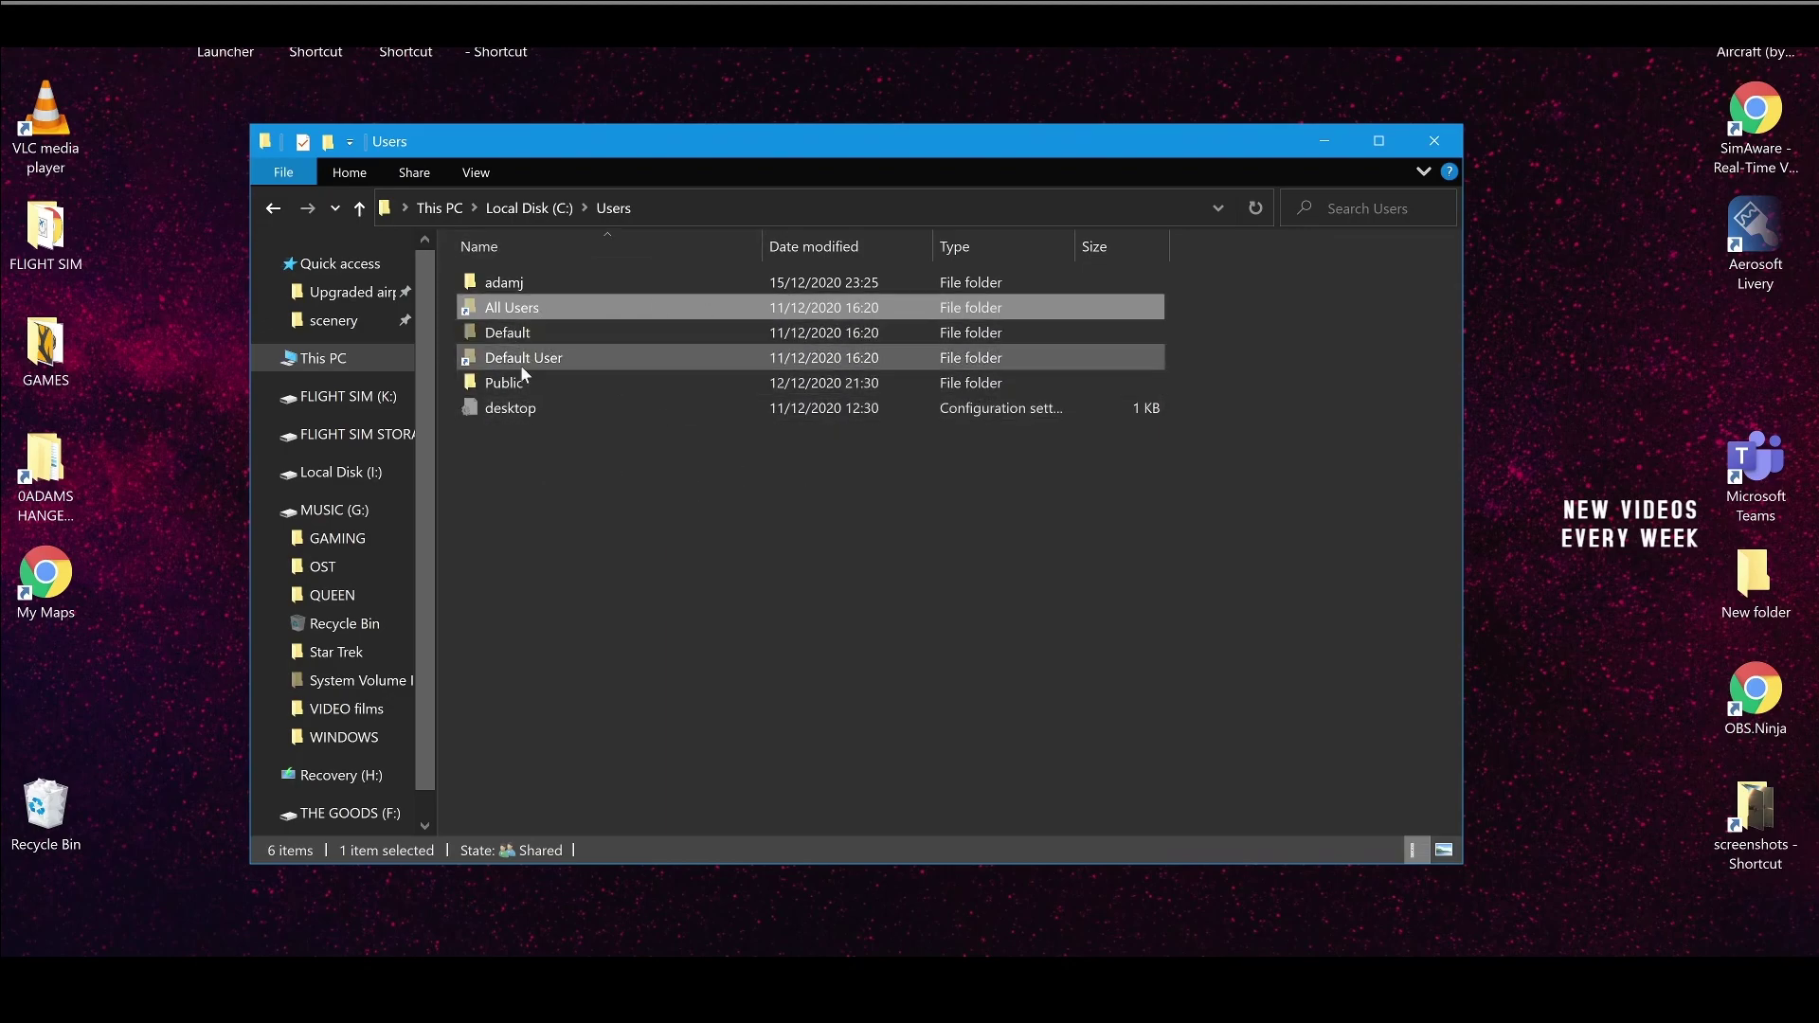
Browse Public, Public Videos and All Users under Users, then return to This PC's drive list
{"action": "left_click", "coordinate": [492, 385]}
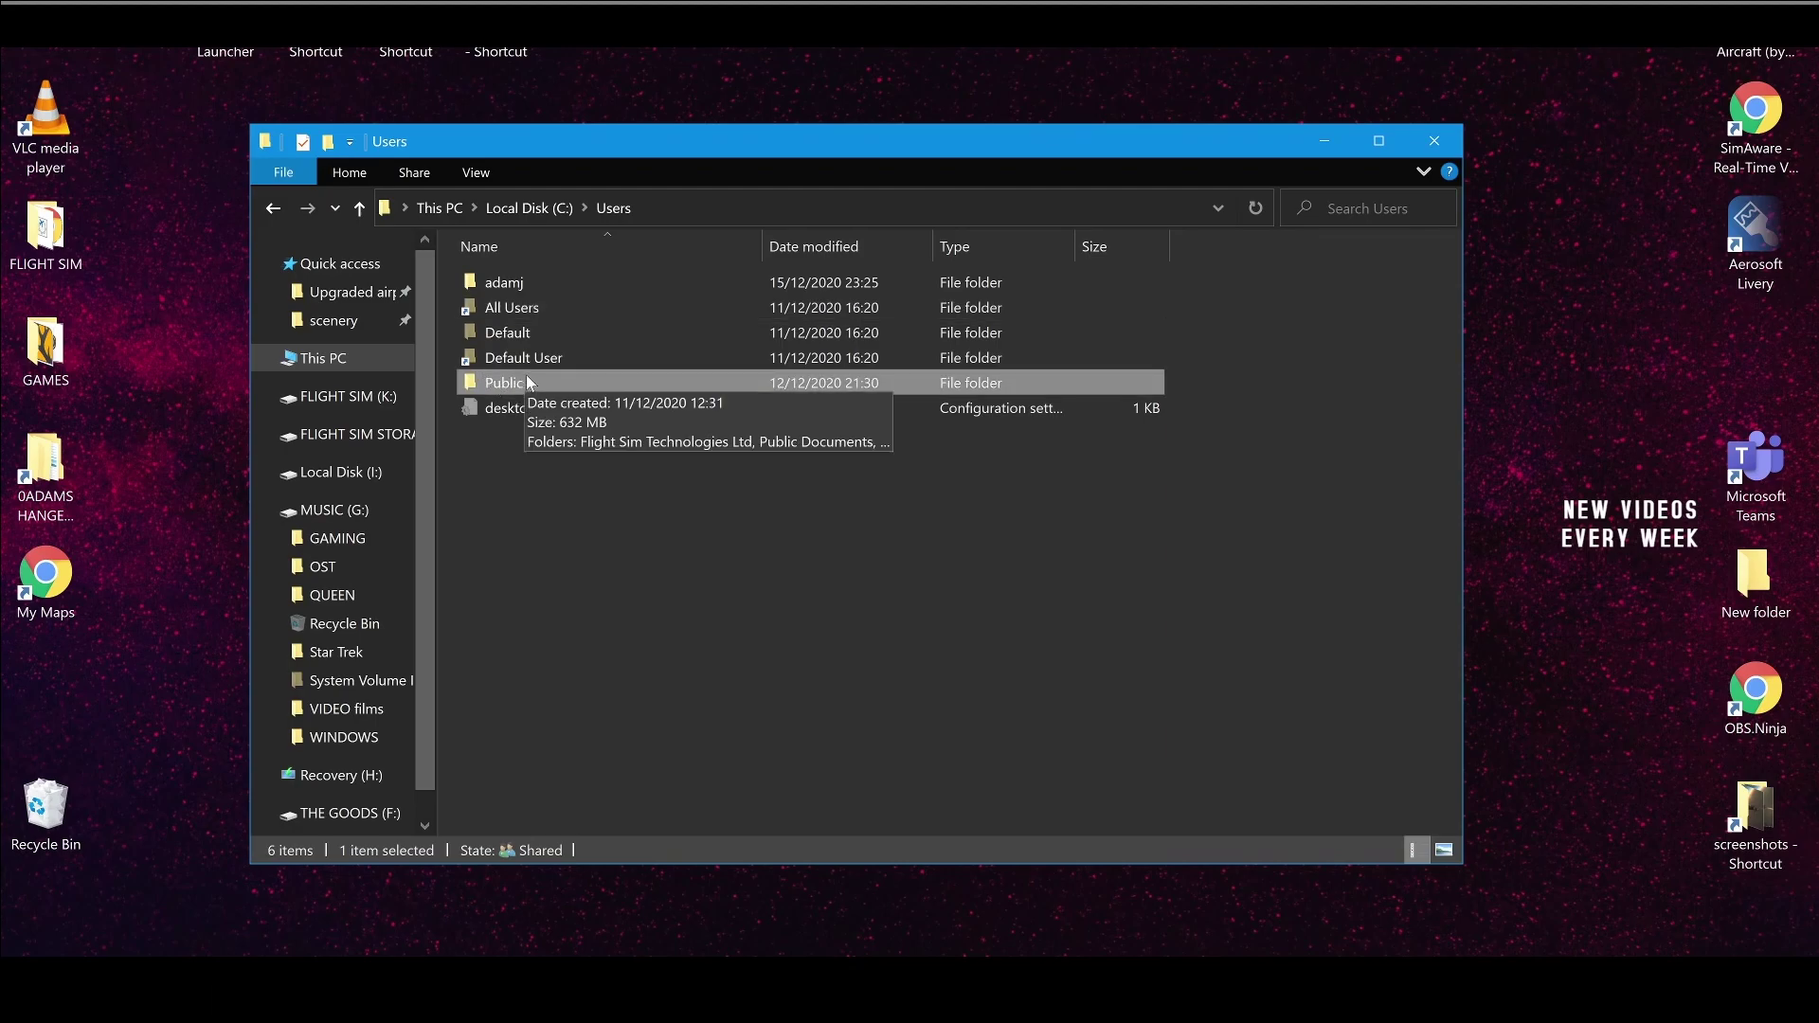
{"action": "double_click", "coordinate": [527, 382]}
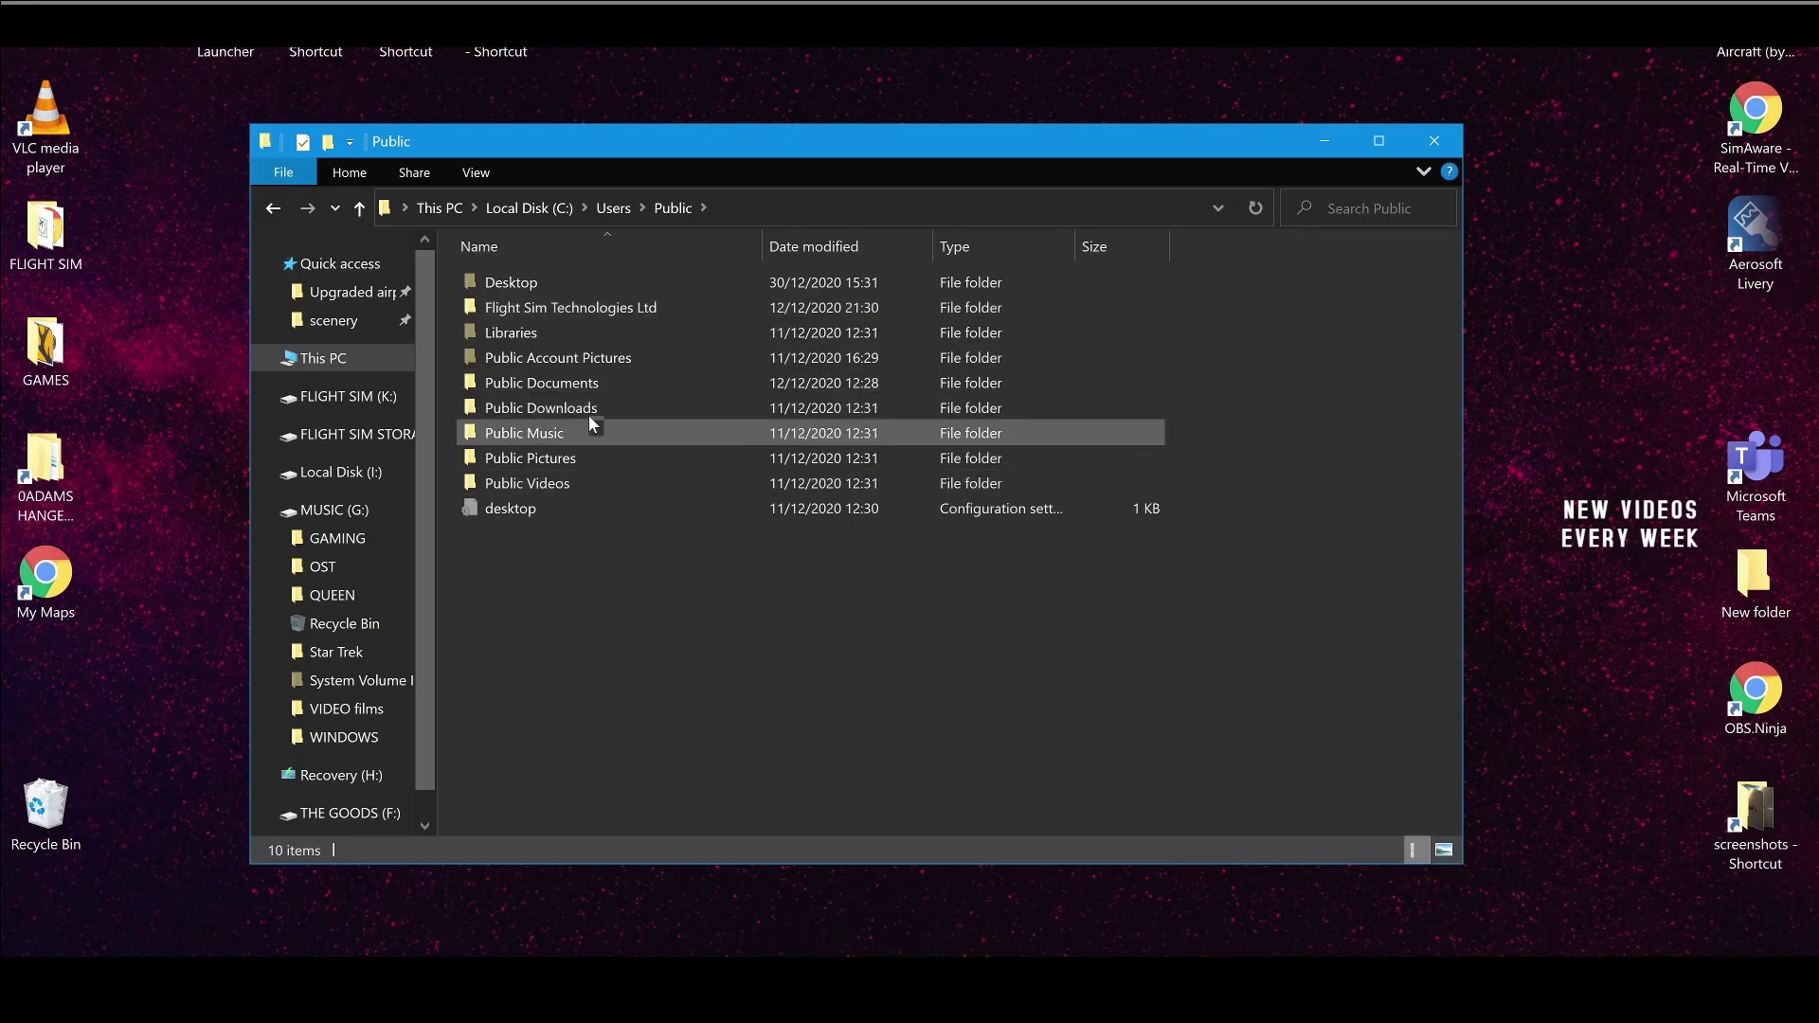
{"action": "left_click", "coordinate": [612, 212]}
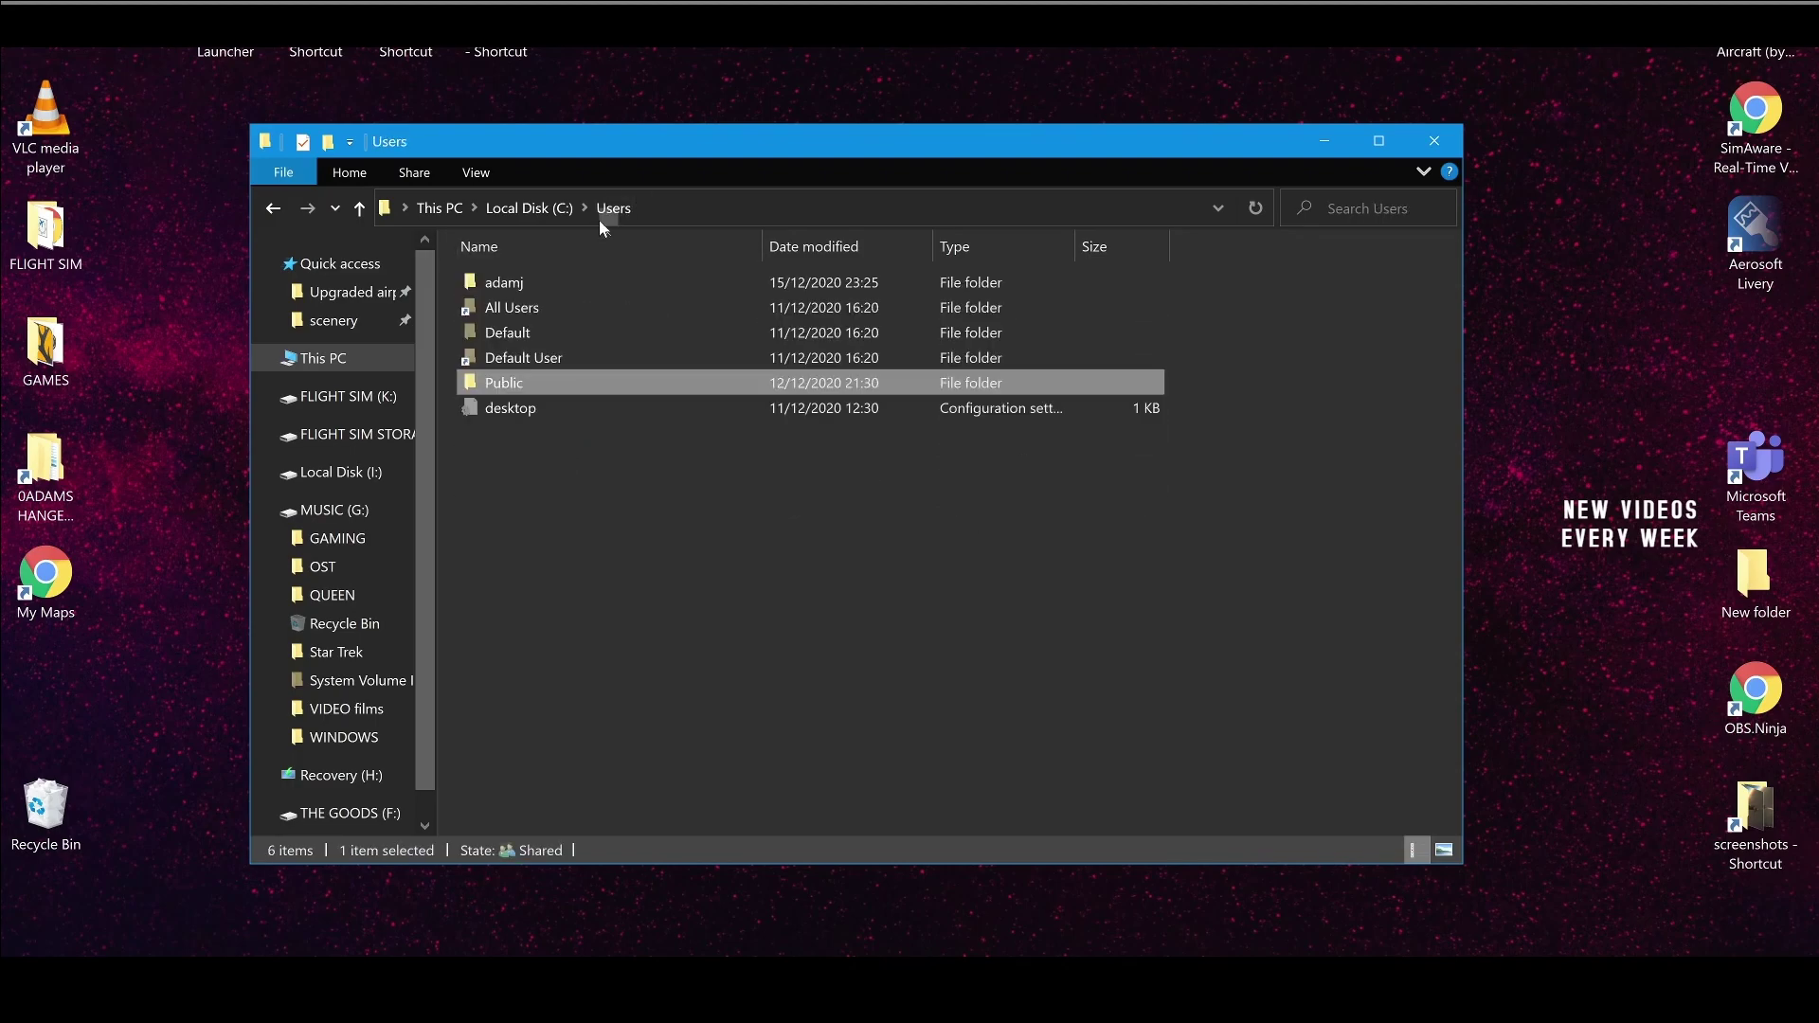
{"action": "double_click", "coordinate": [510, 383]}
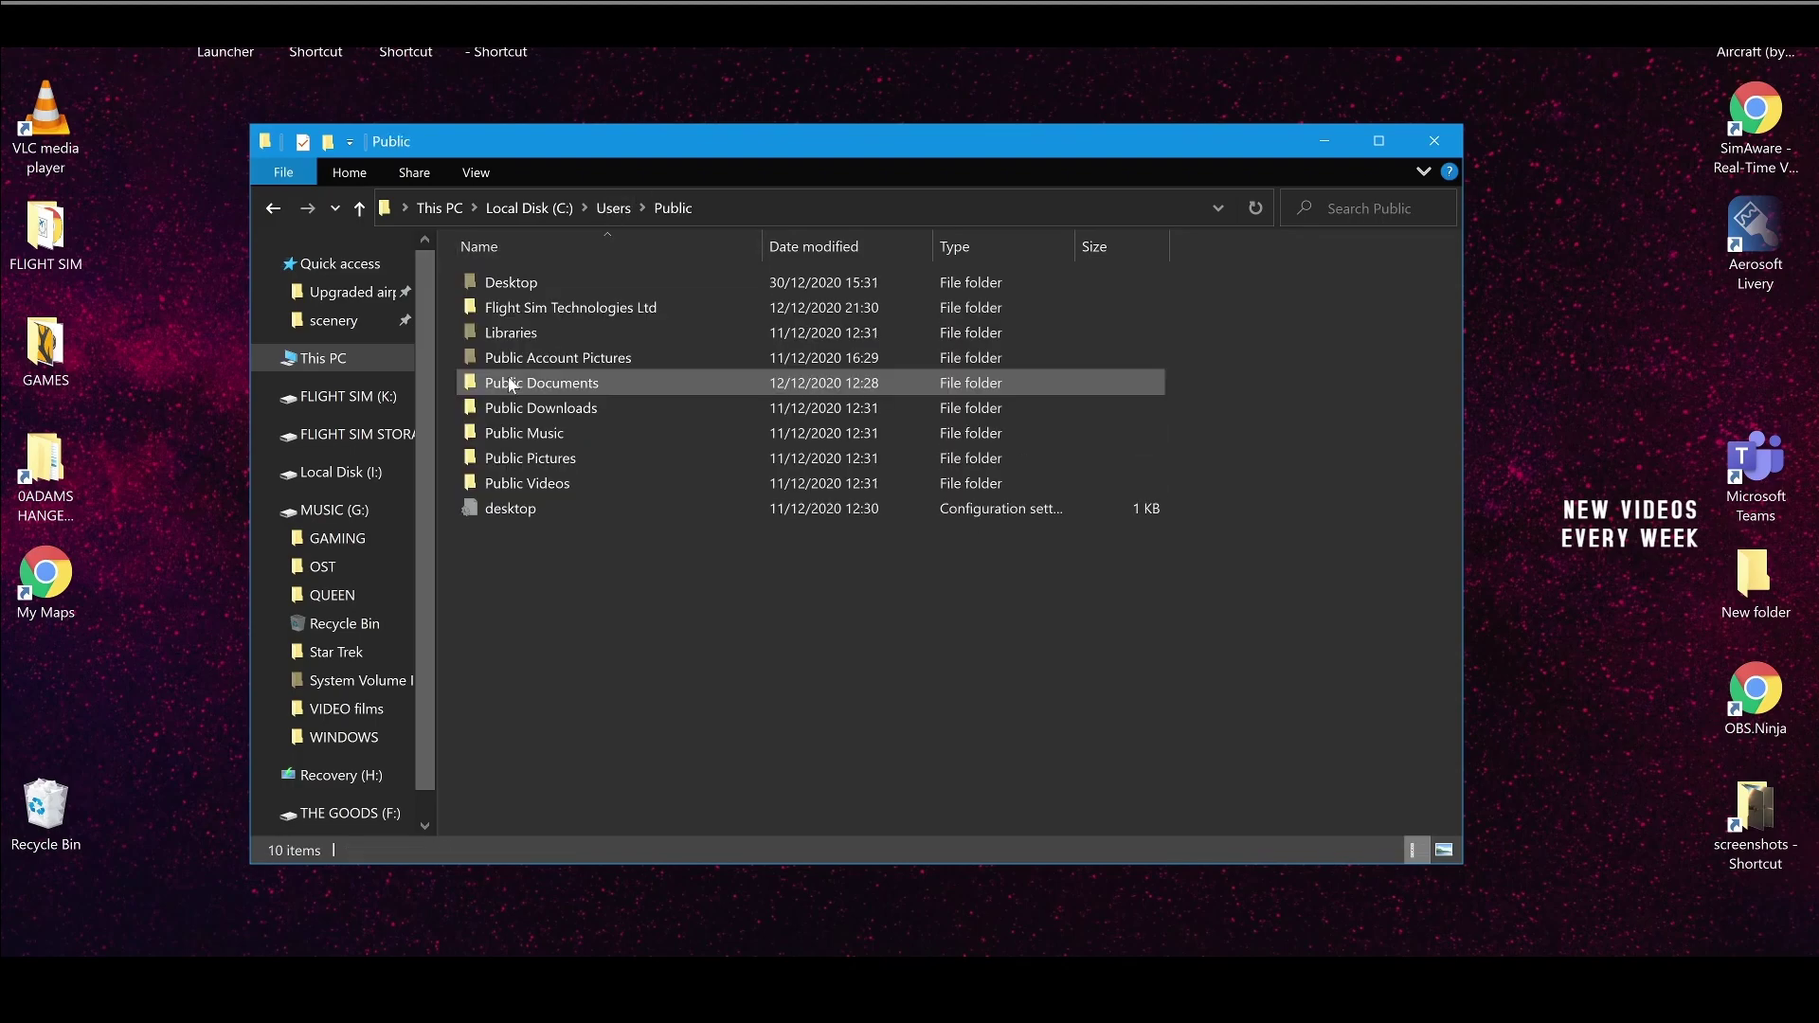
{"action": "double_click", "coordinate": [582, 484]}
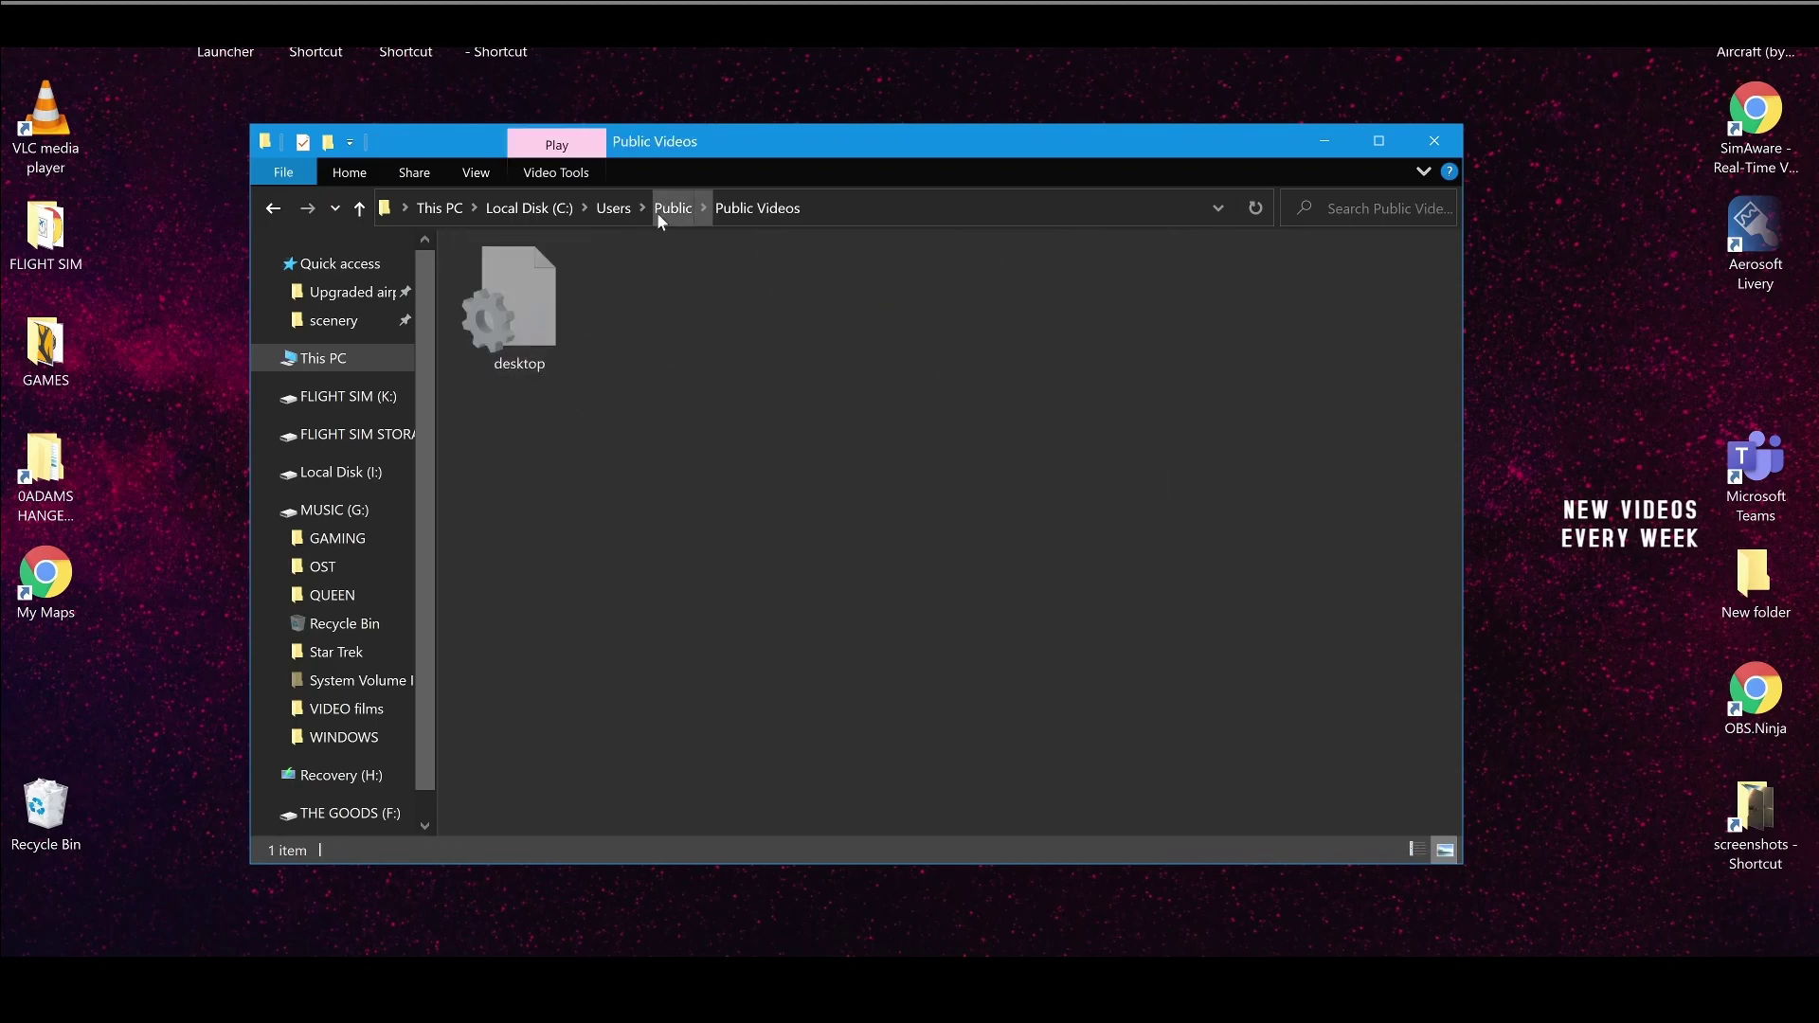
{"action": "left_click", "coordinate": [610, 208]}
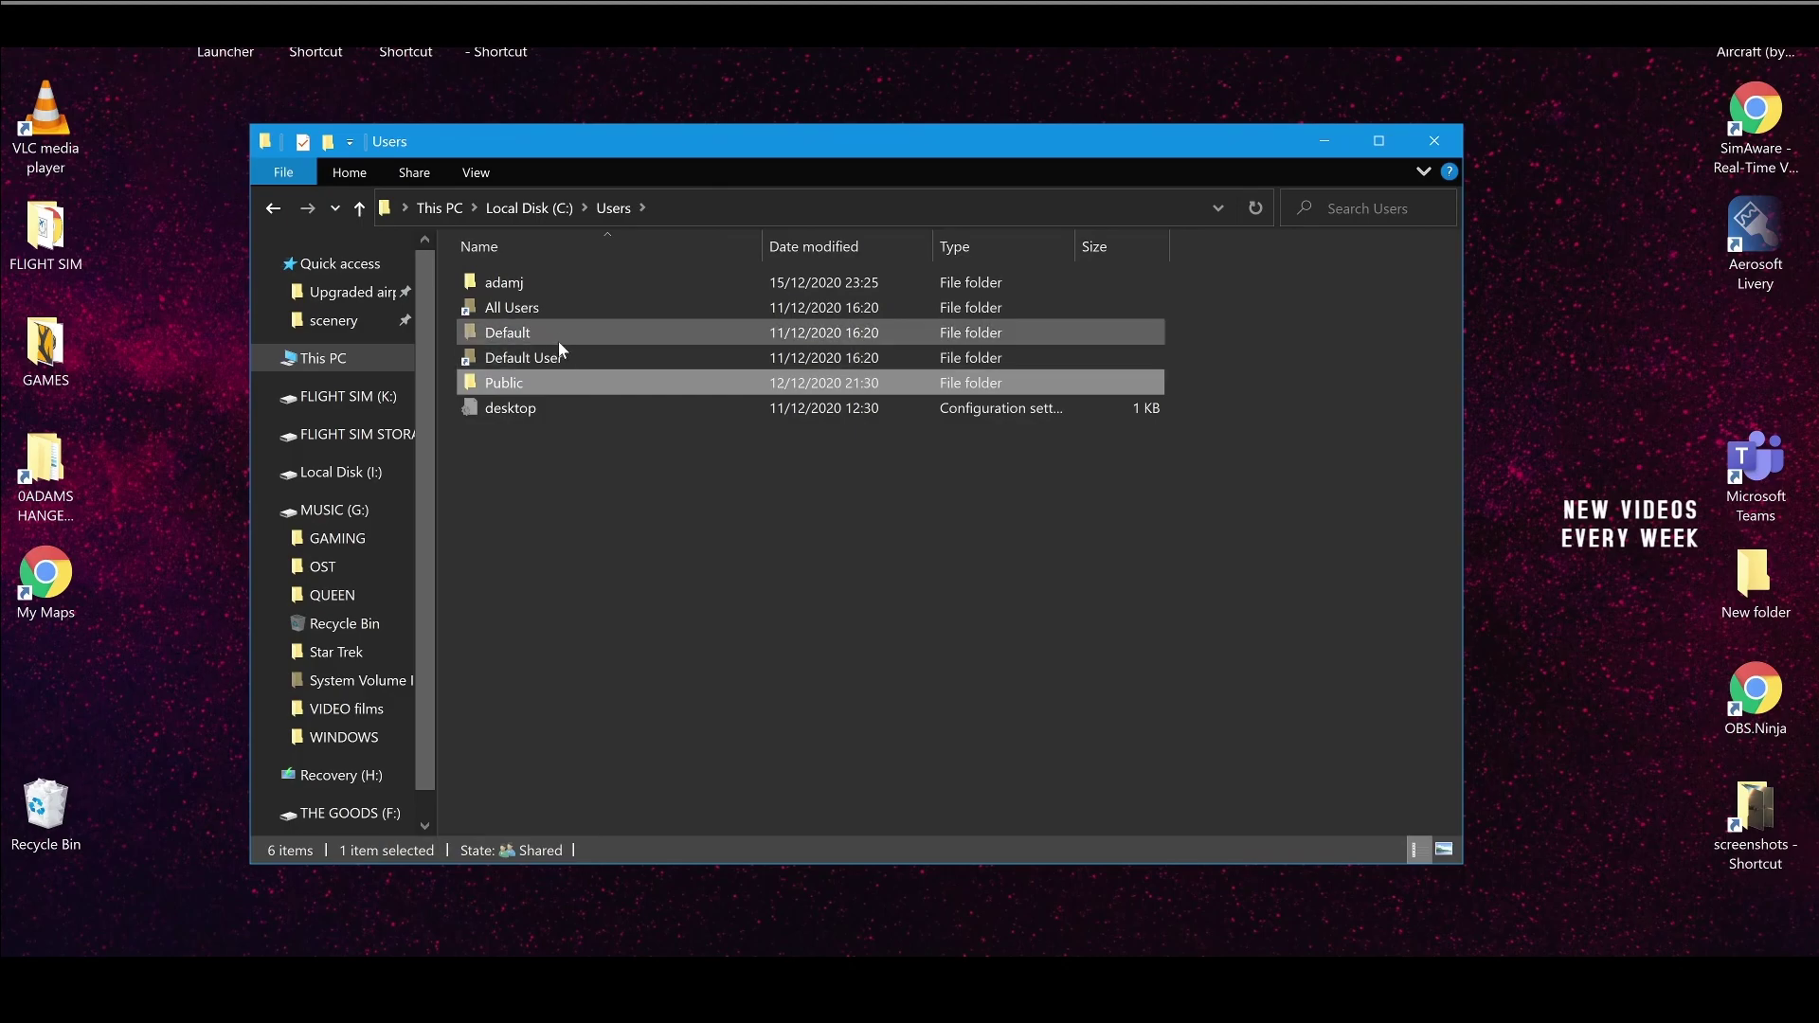
{"action": "double_click", "coordinate": [567, 312]}
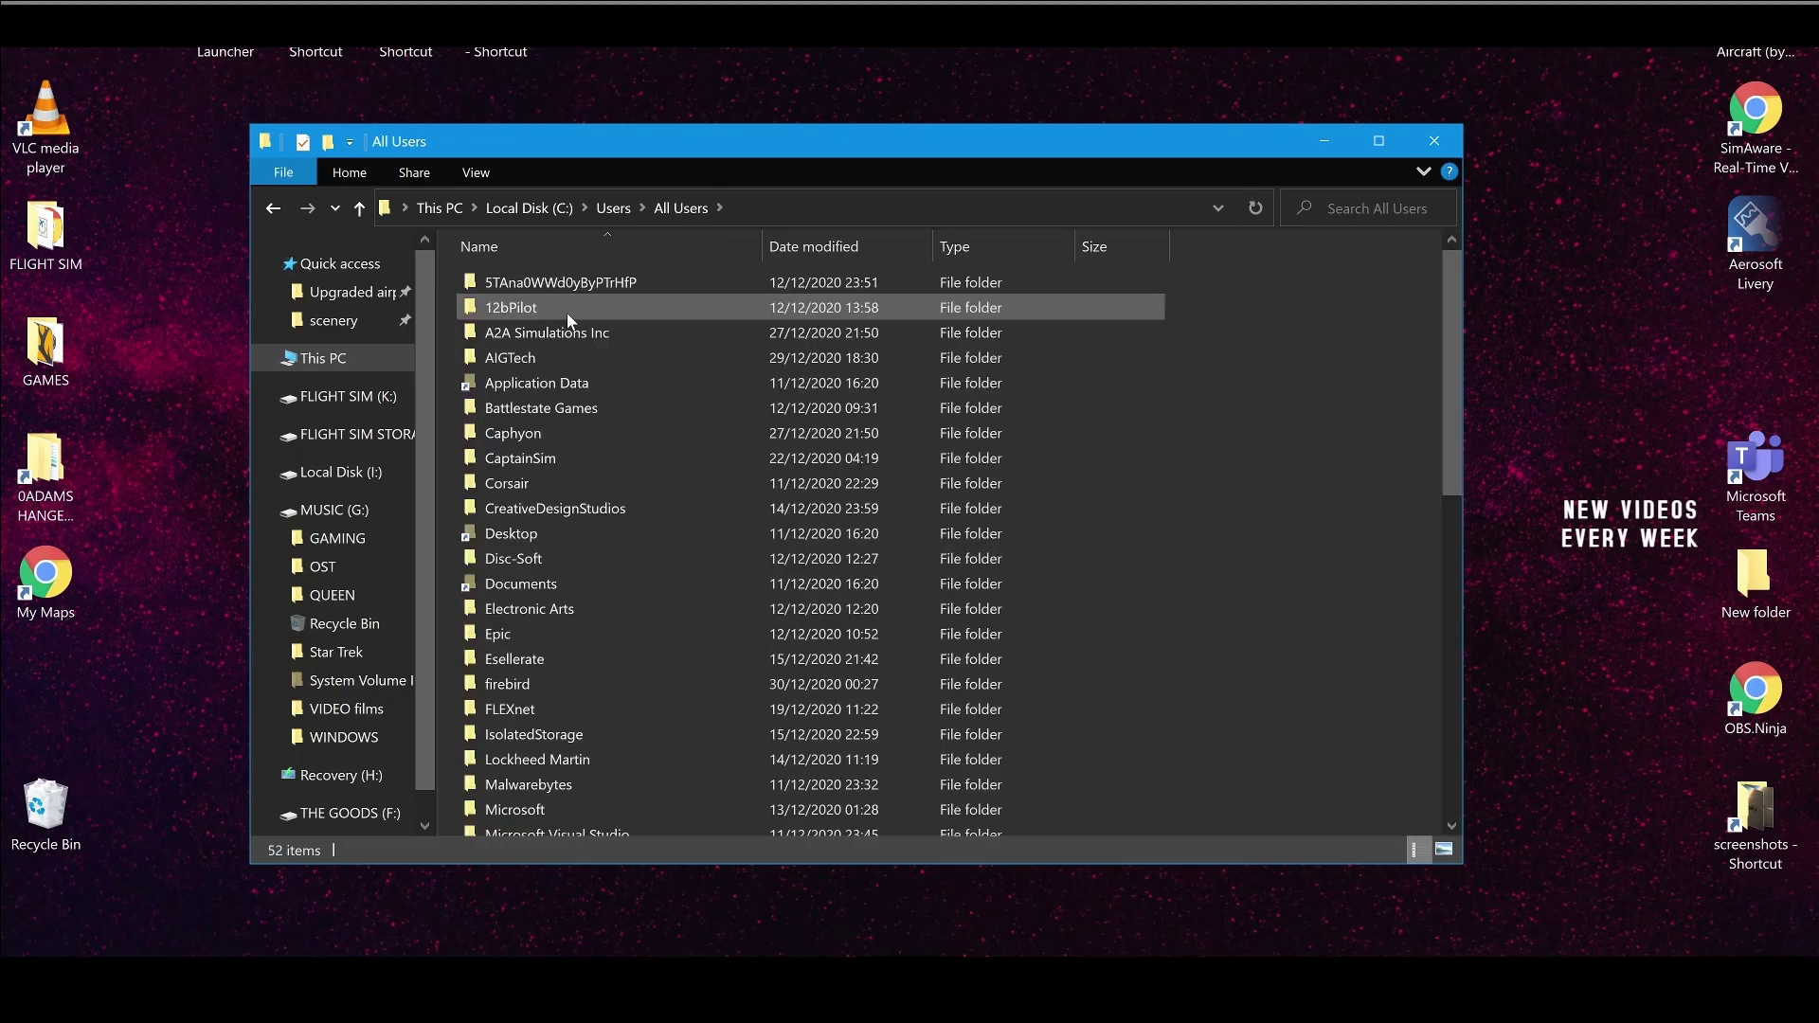
{"action": "left_click", "coordinate": [613, 208]}
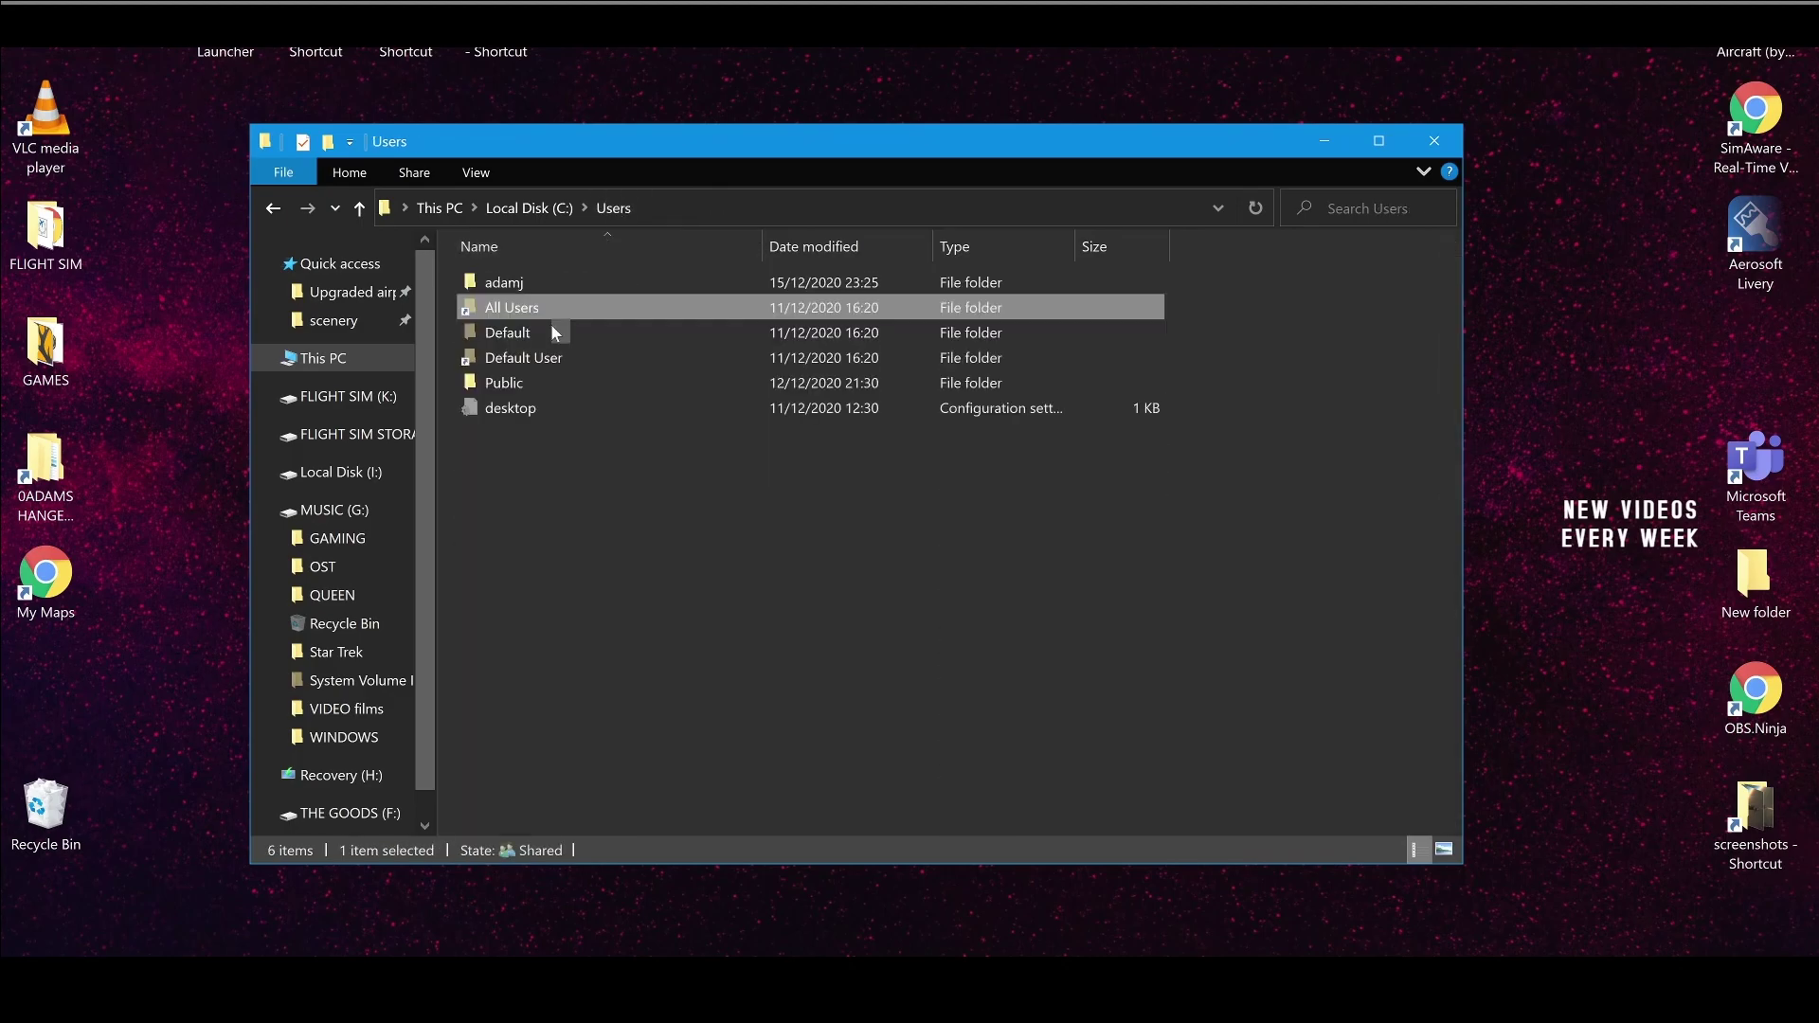
{"action": "left_click", "coordinate": [419, 209]}
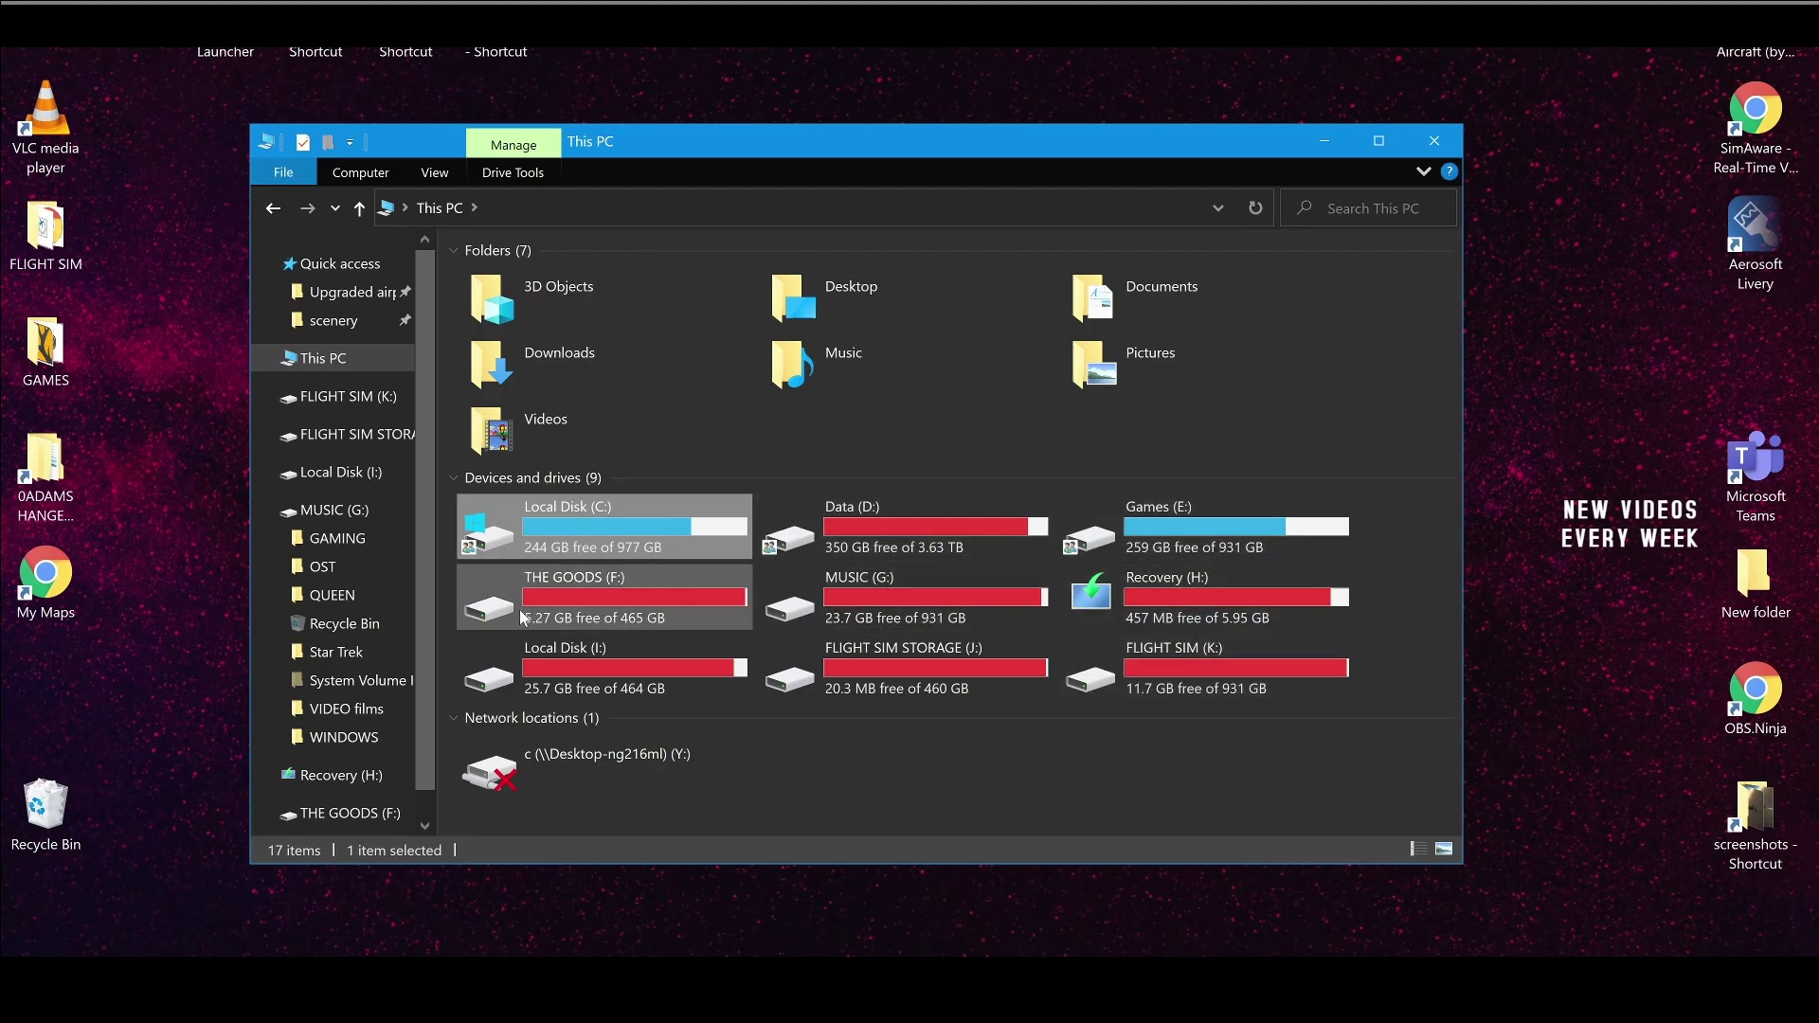
Open Local Disk (I:) Properties on Security and select Everyone to view its Full control
{"action": "right_click", "coordinate": [621, 656]}
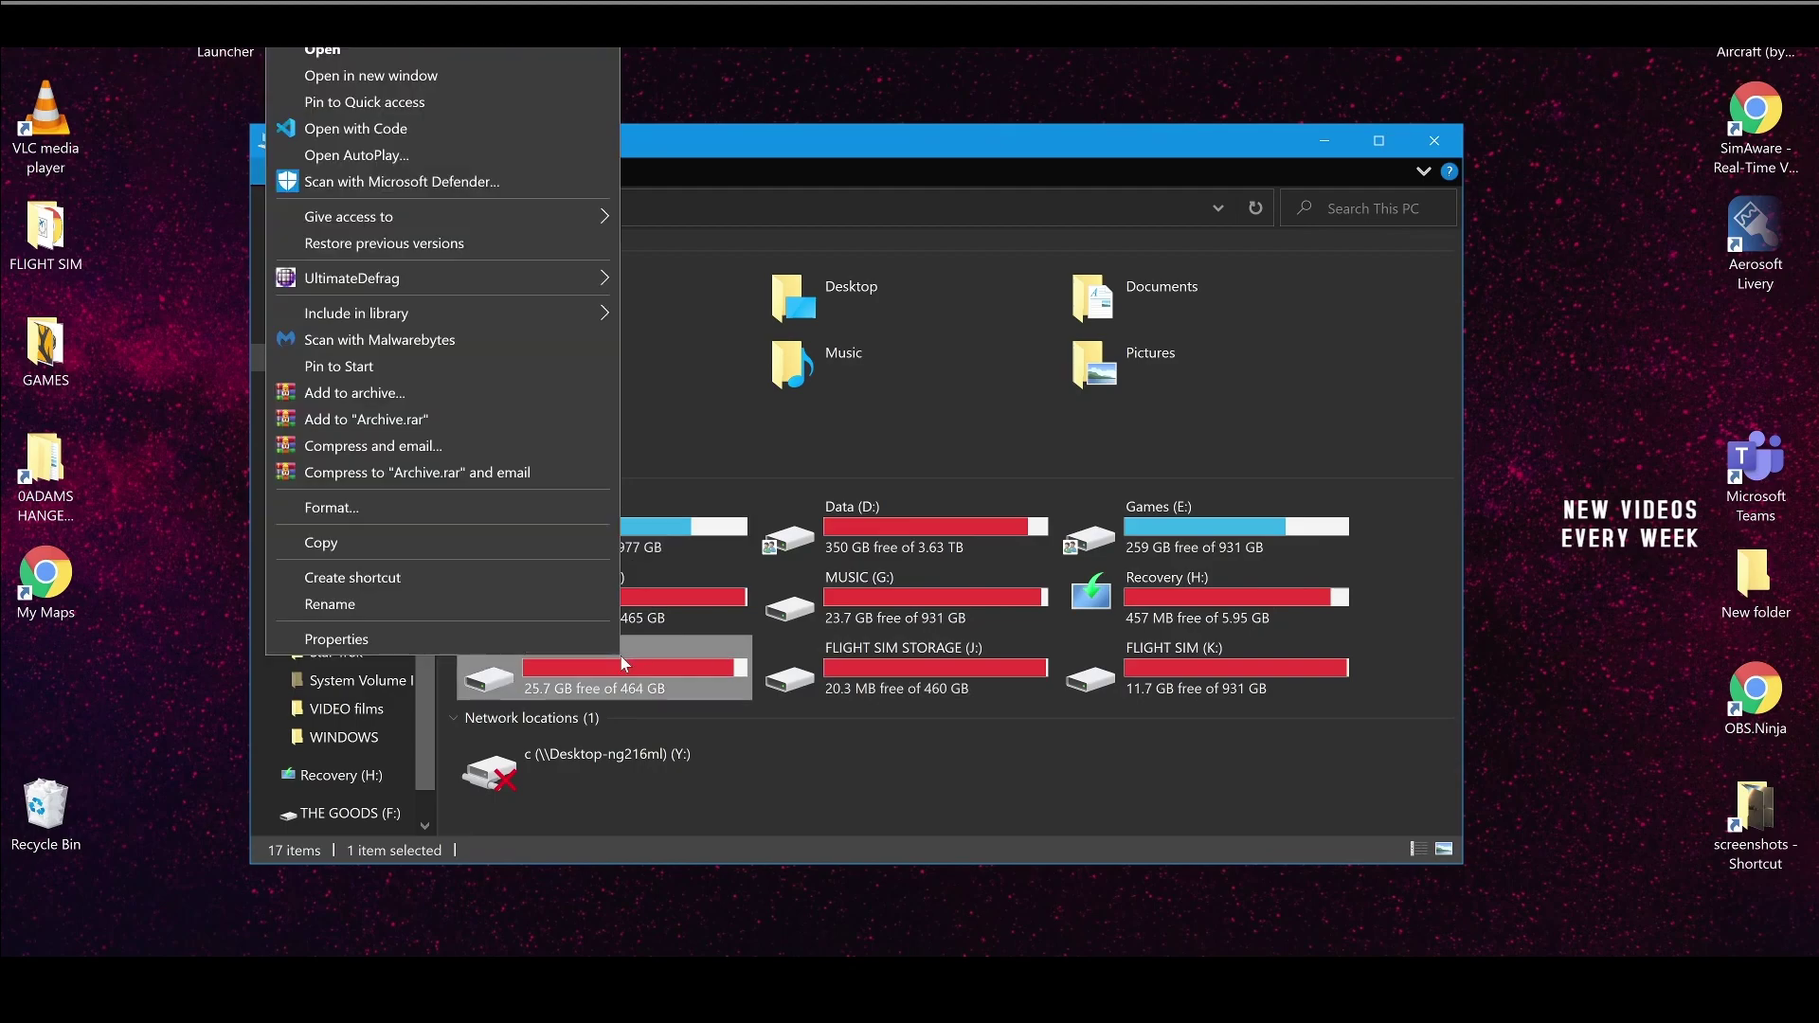
{"action": "left_click", "coordinate": [599, 642]}
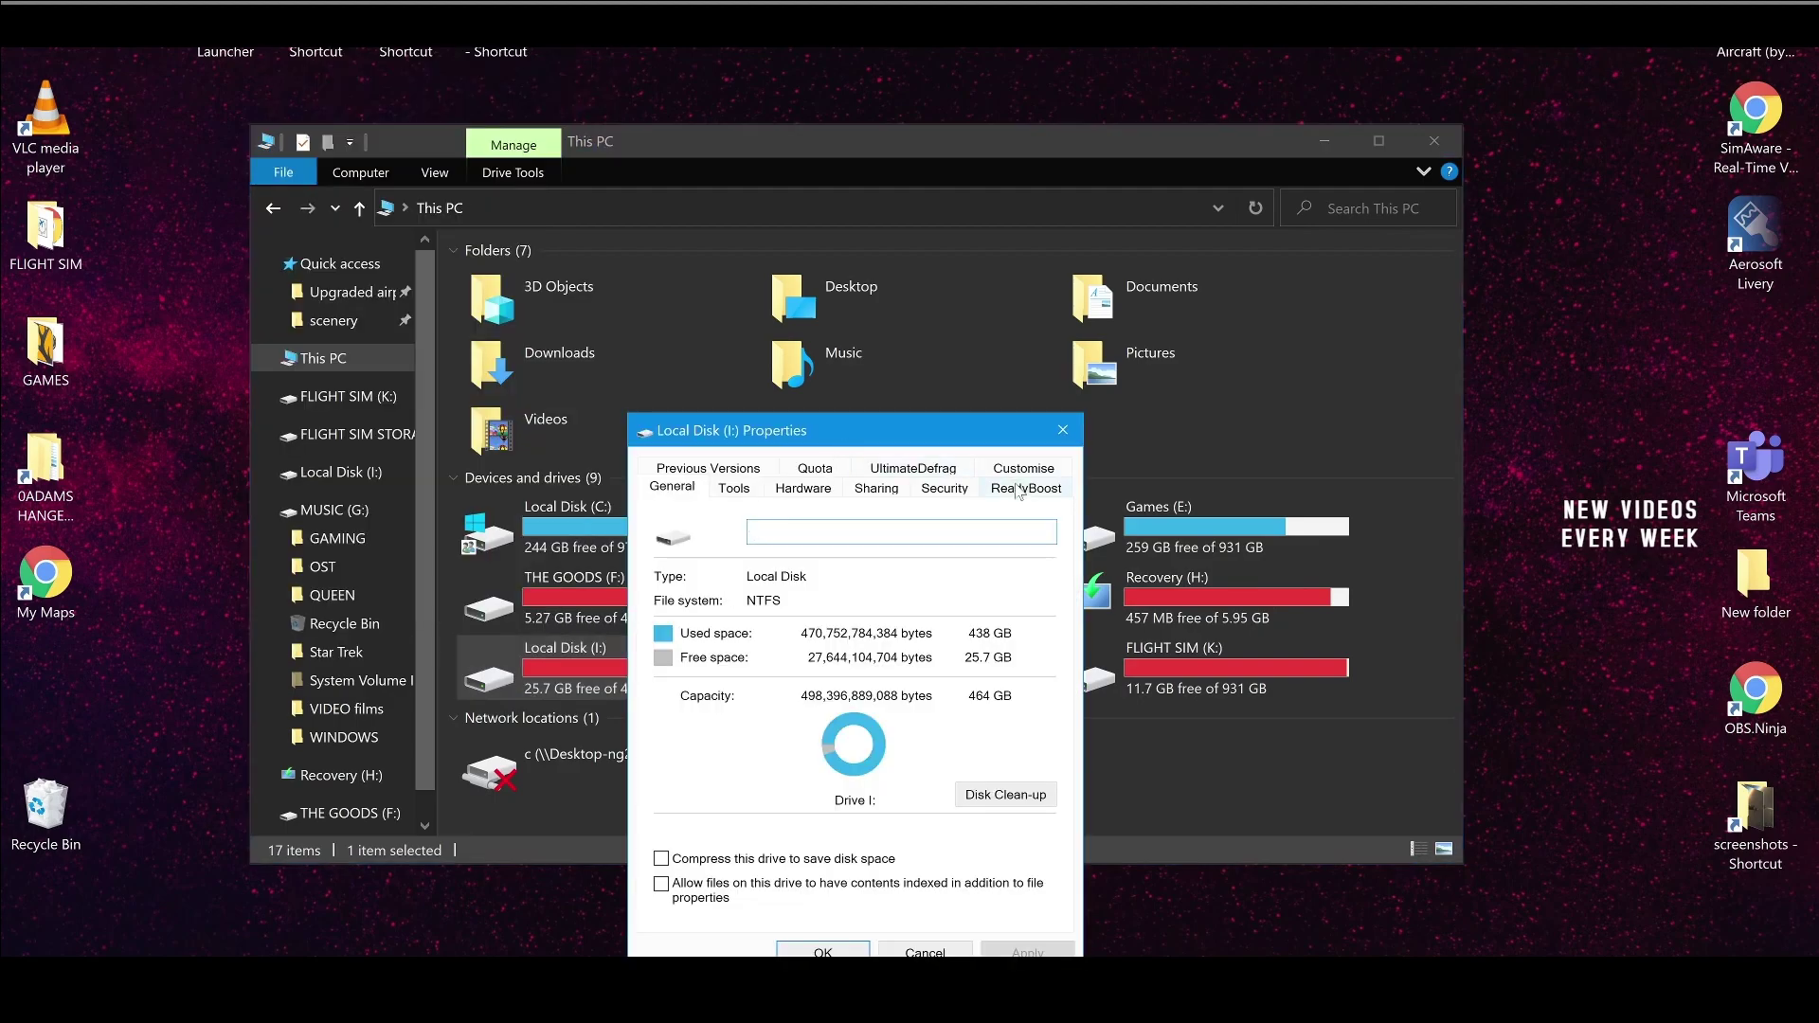
{"action": "left_click", "coordinate": [948, 489]}
{"action": "left_click_drag", "start_coordinate": [881, 434], "coordinate": [1208, 182]}
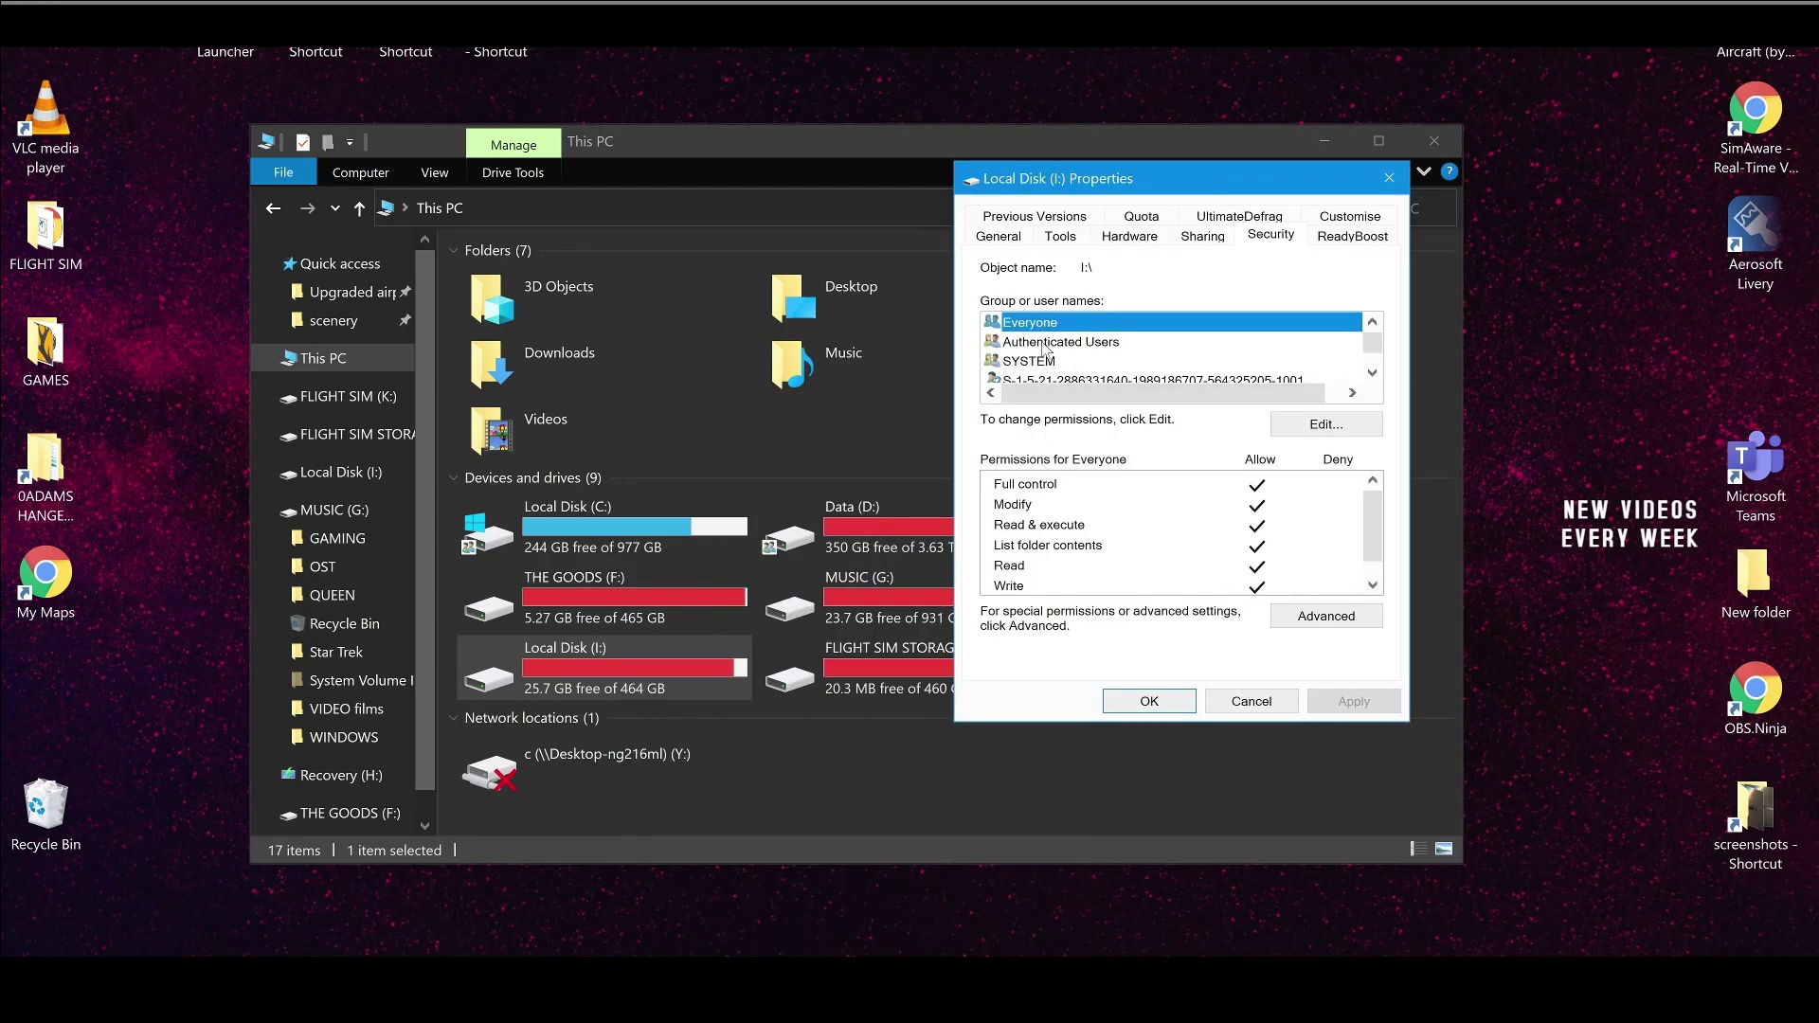
{"action": "scroll", "coordinate": [1080, 359], "scroll_direction": "down", "scroll_amount": 1}
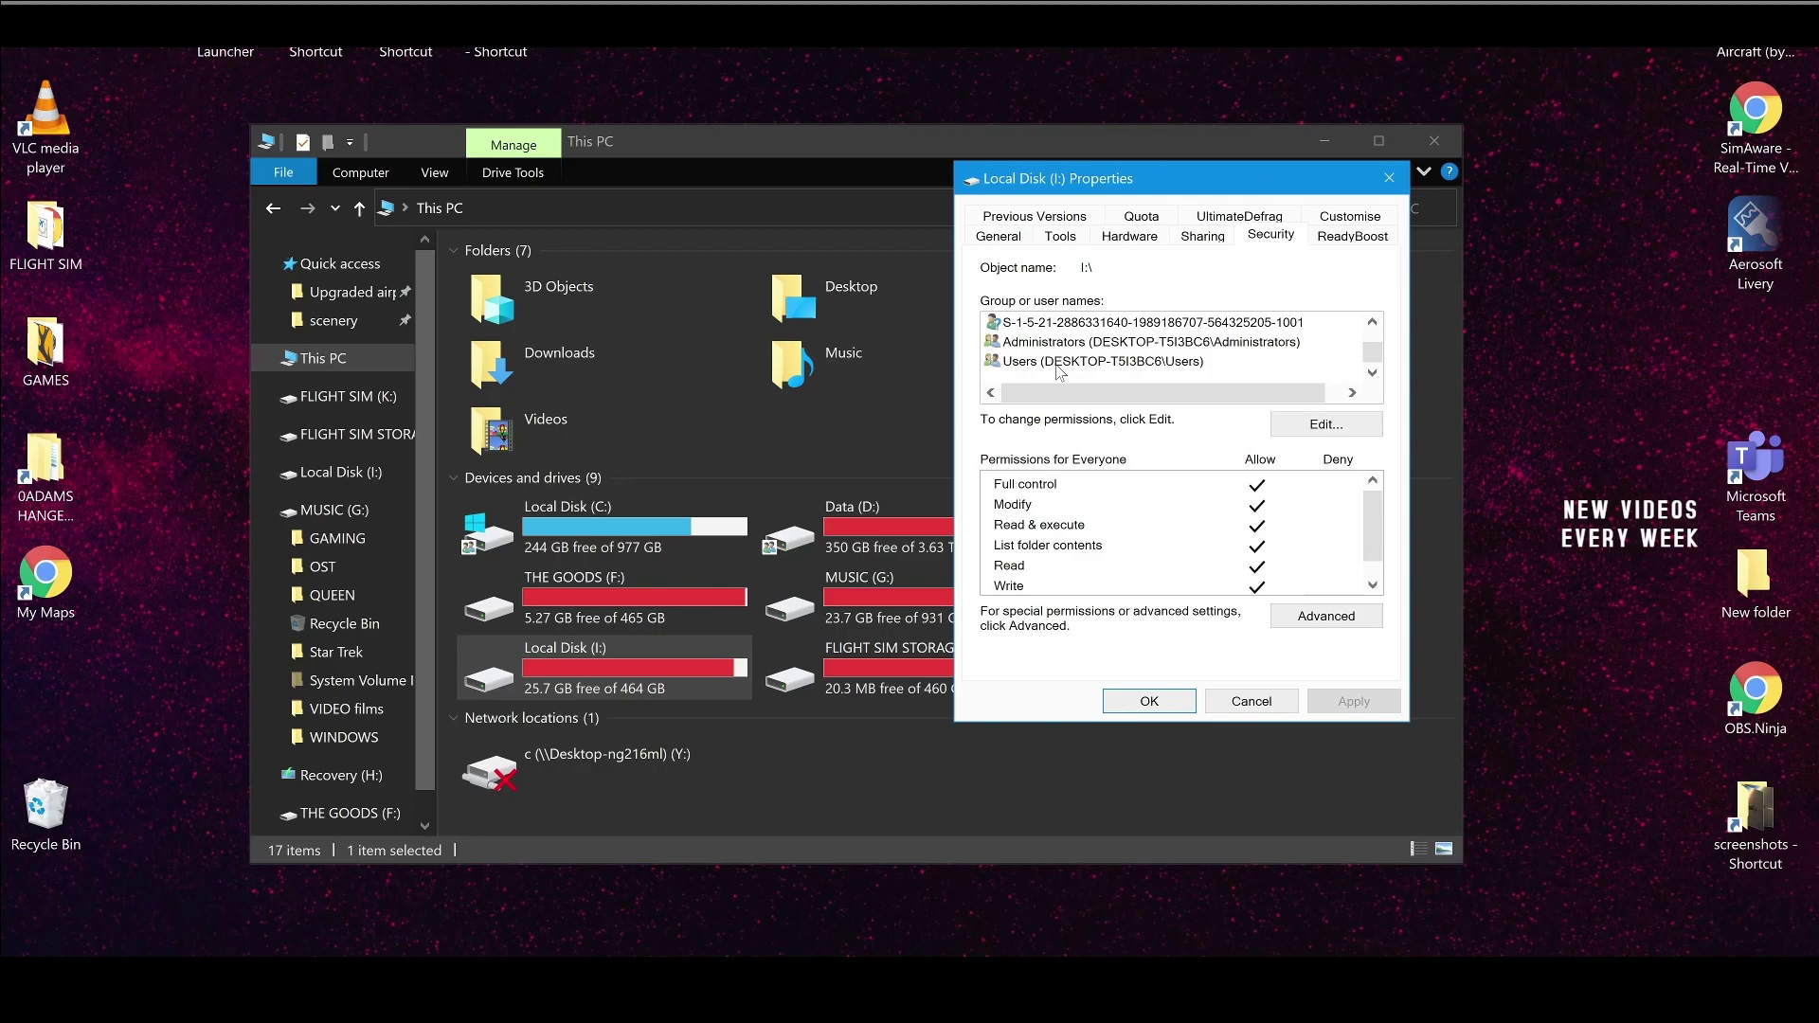
{"action": "scroll", "coordinate": [1060, 372], "scroll_direction": "up", "scroll_amount": 1}
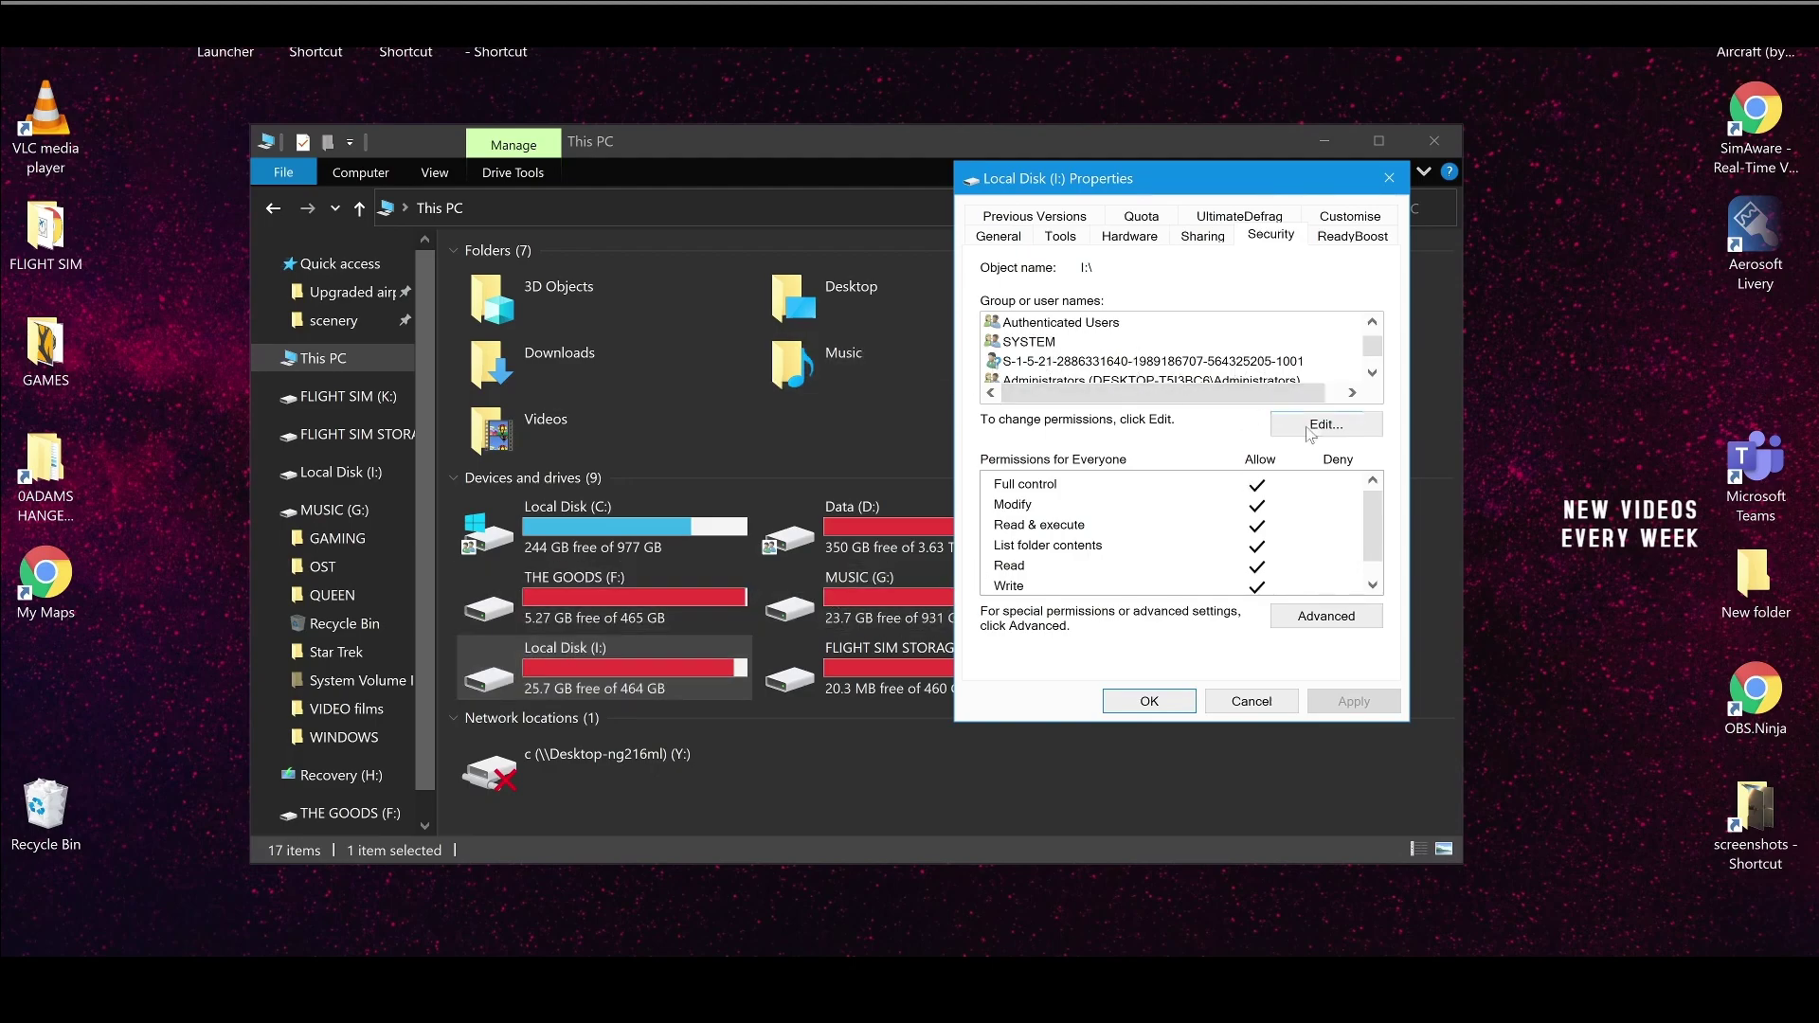
{"action": "left_click", "coordinate": [1099, 366]}
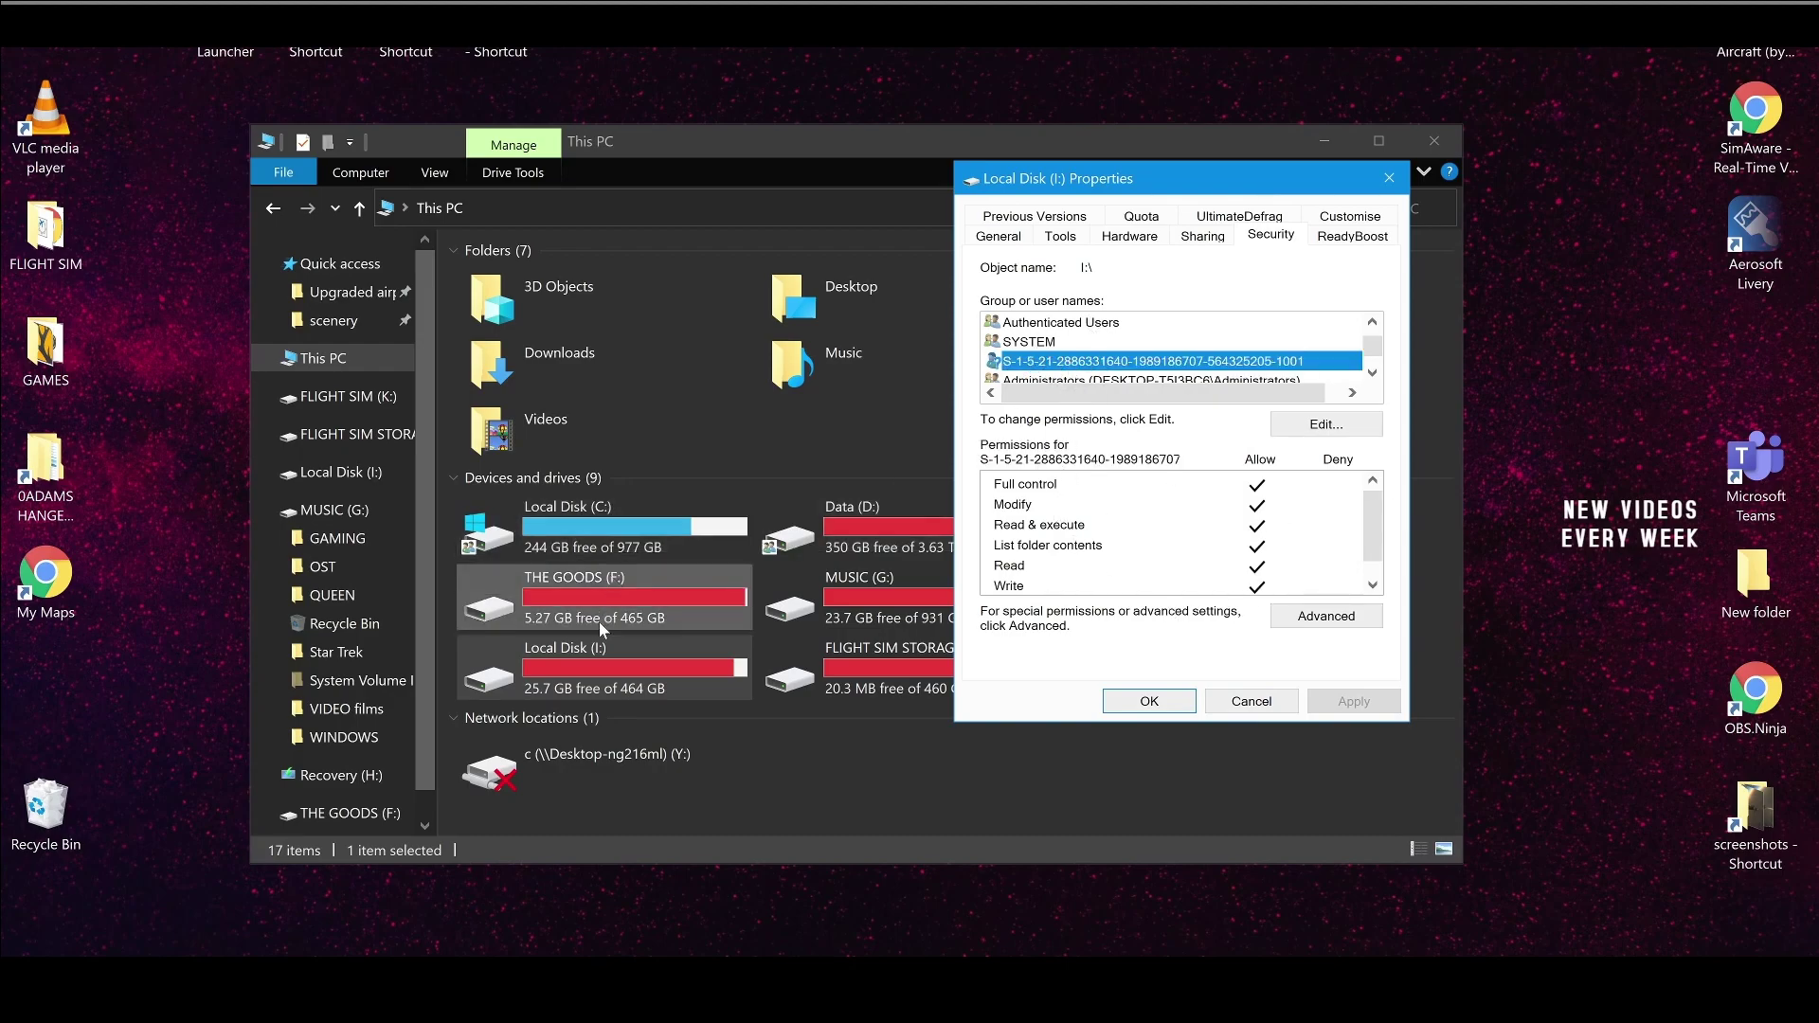
{"action": "scroll", "coordinate": [1071, 358], "scroll_direction": "up", "scroll_amount": 1}
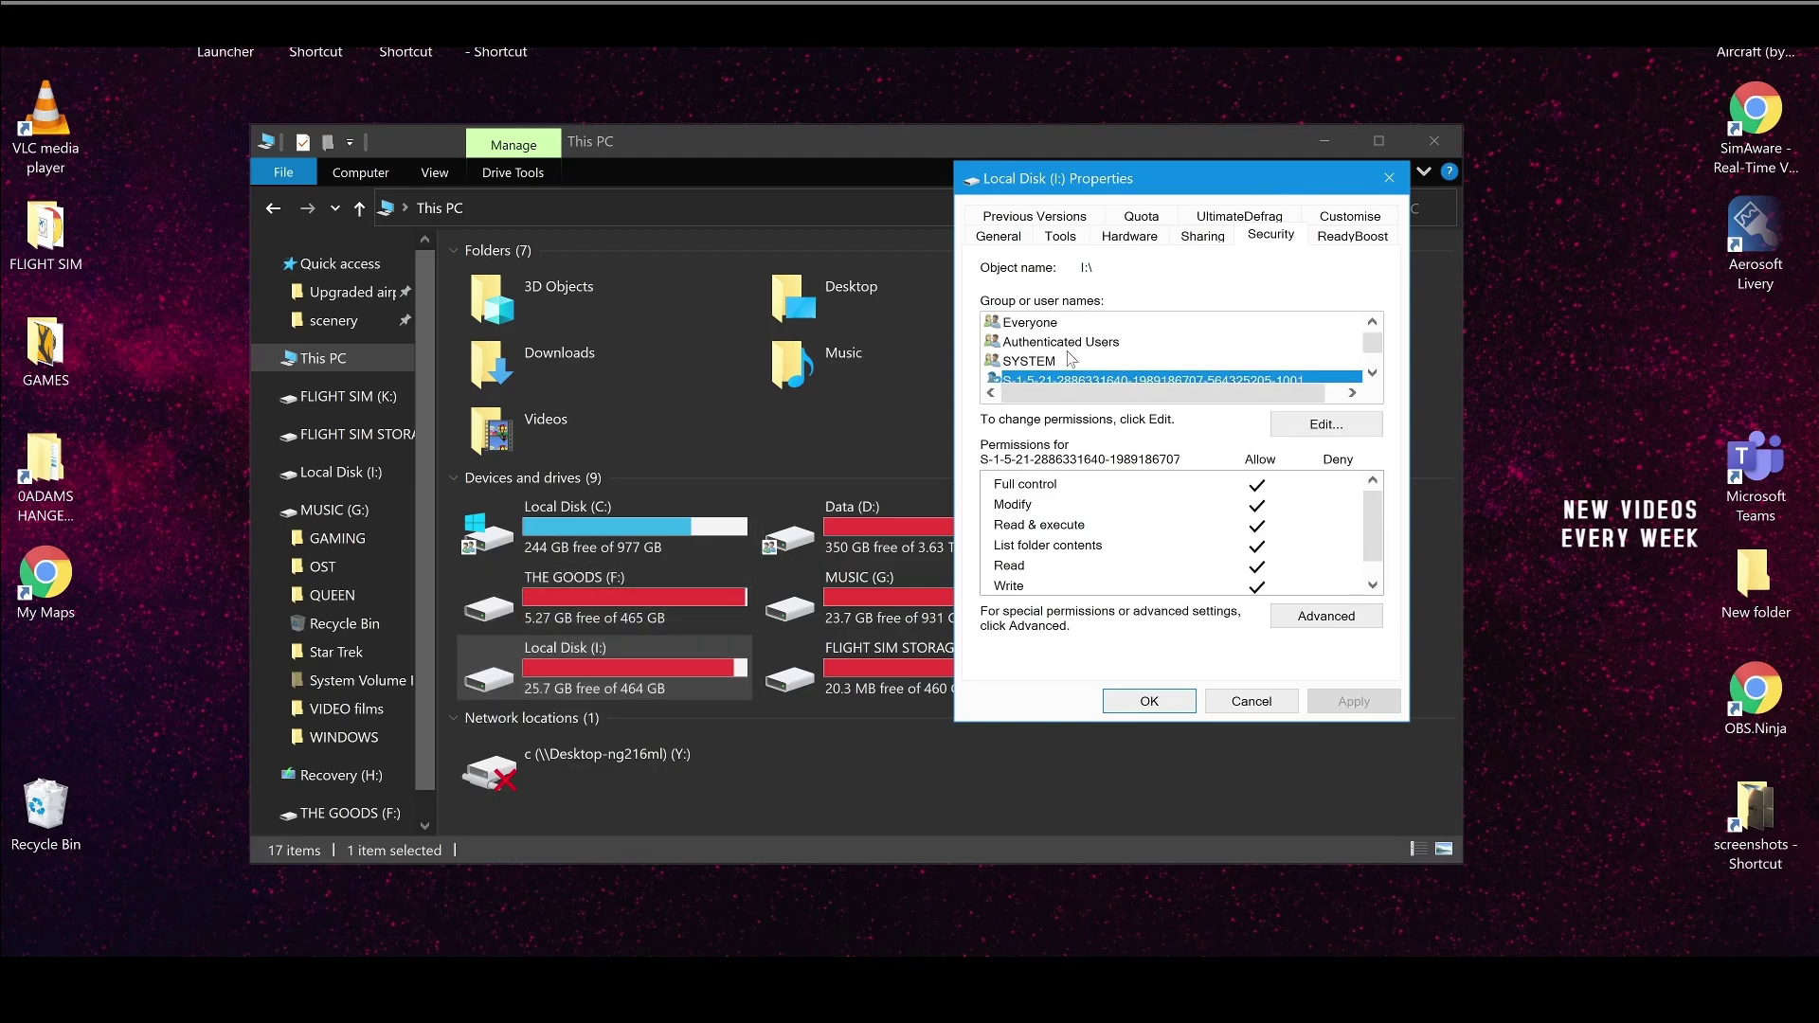
{"action": "left_click", "coordinate": [1042, 323]}
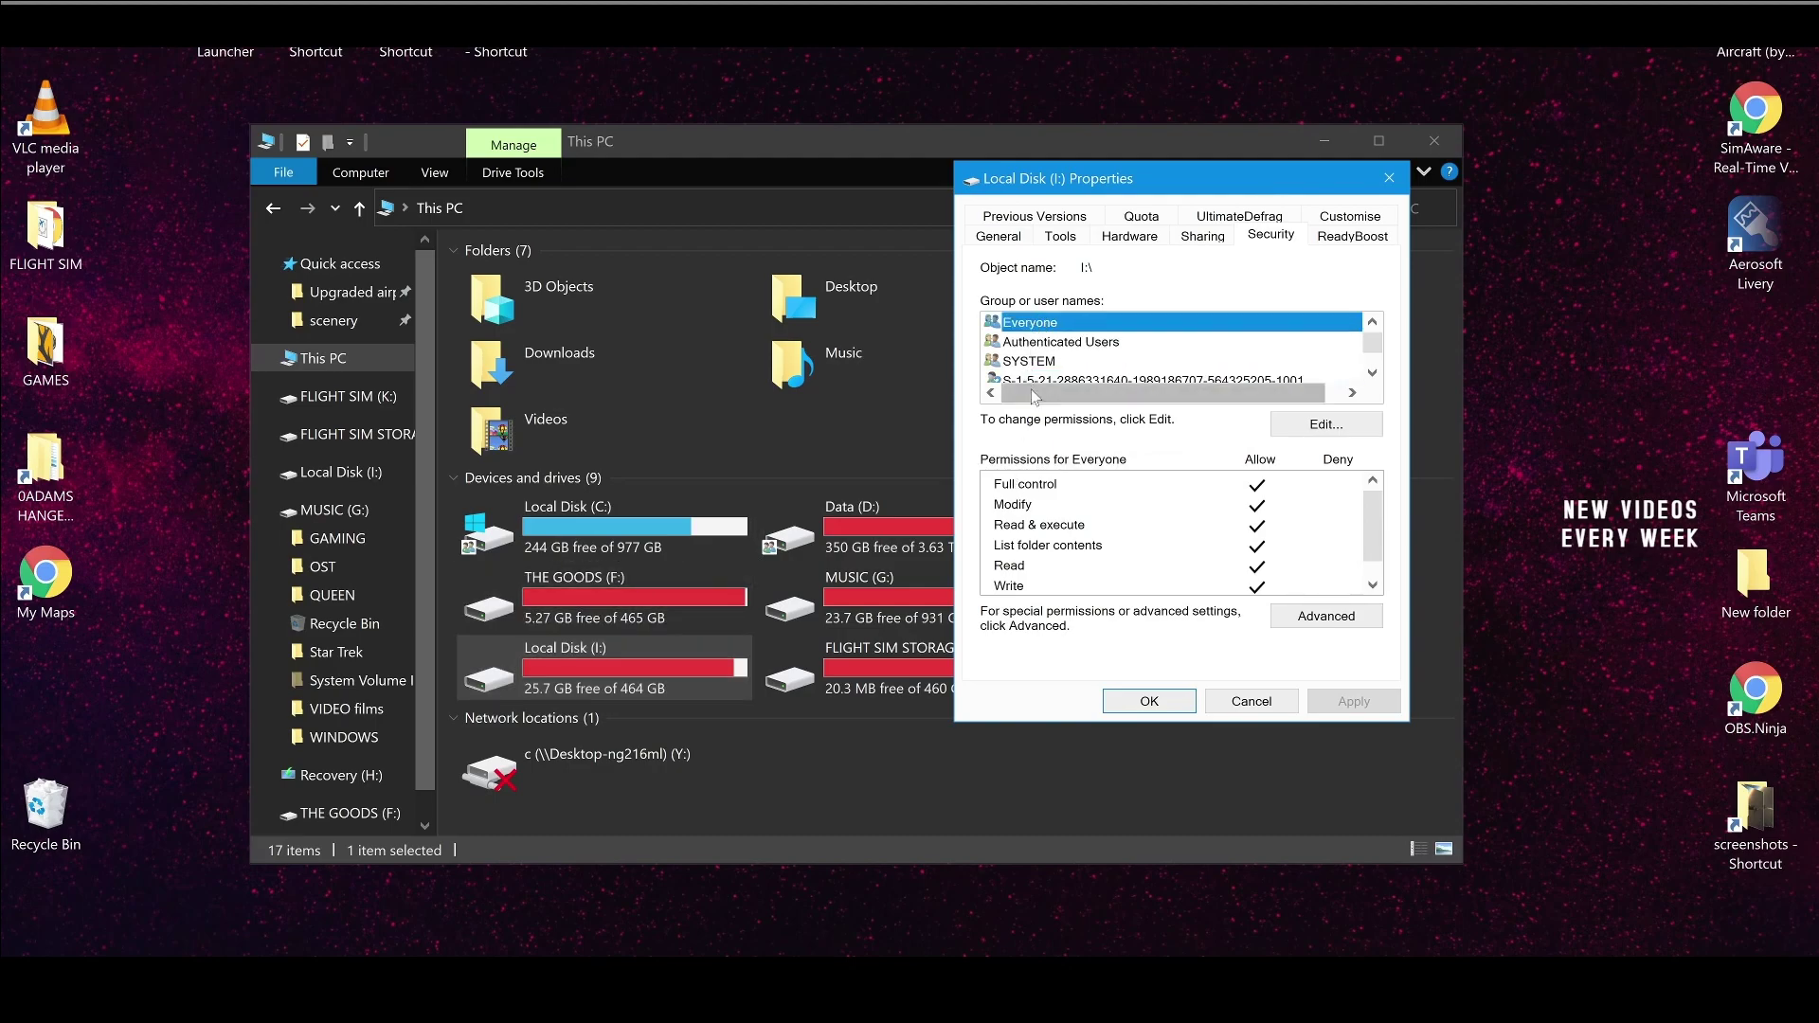
Cancel the Local Disk (I:) Properties unchanged and dismiss the Local Disk (C:) context menu
{"action": "left_click", "coordinate": [1249, 702]}
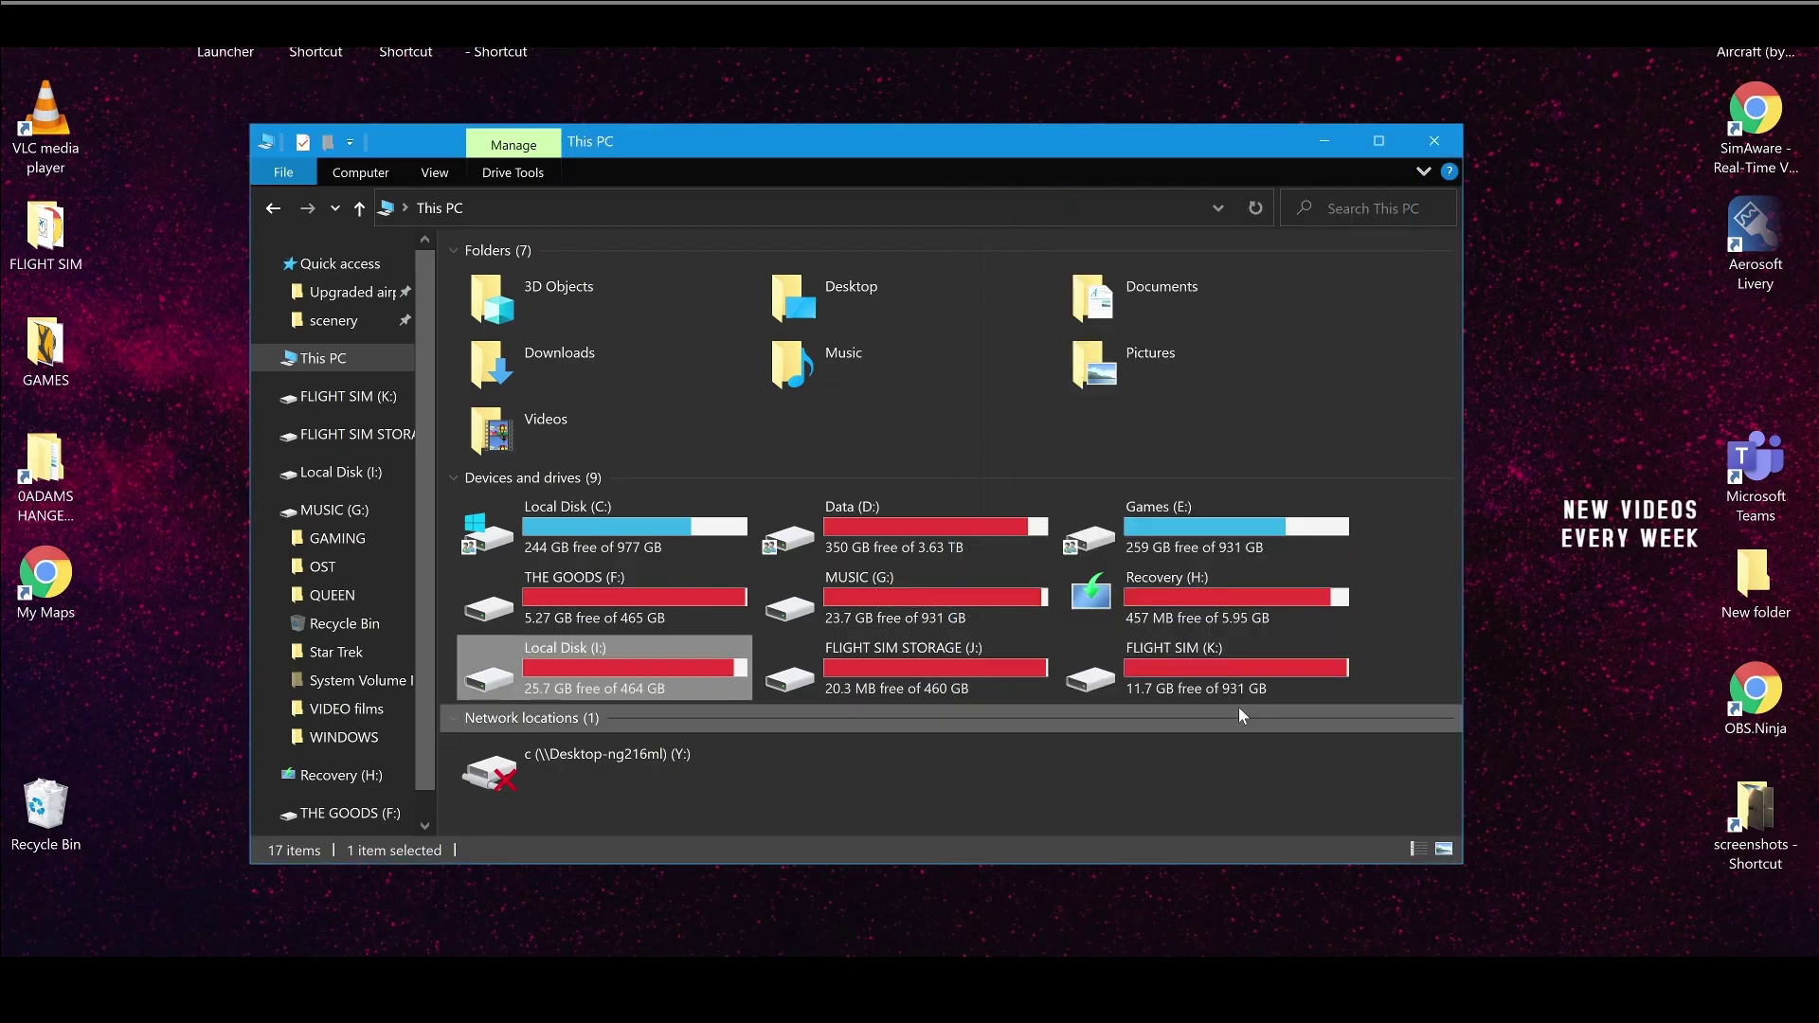
{"action": "right_click", "coordinate": [659, 533]}
{"action": "left_click", "coordinate": [862, 138]}
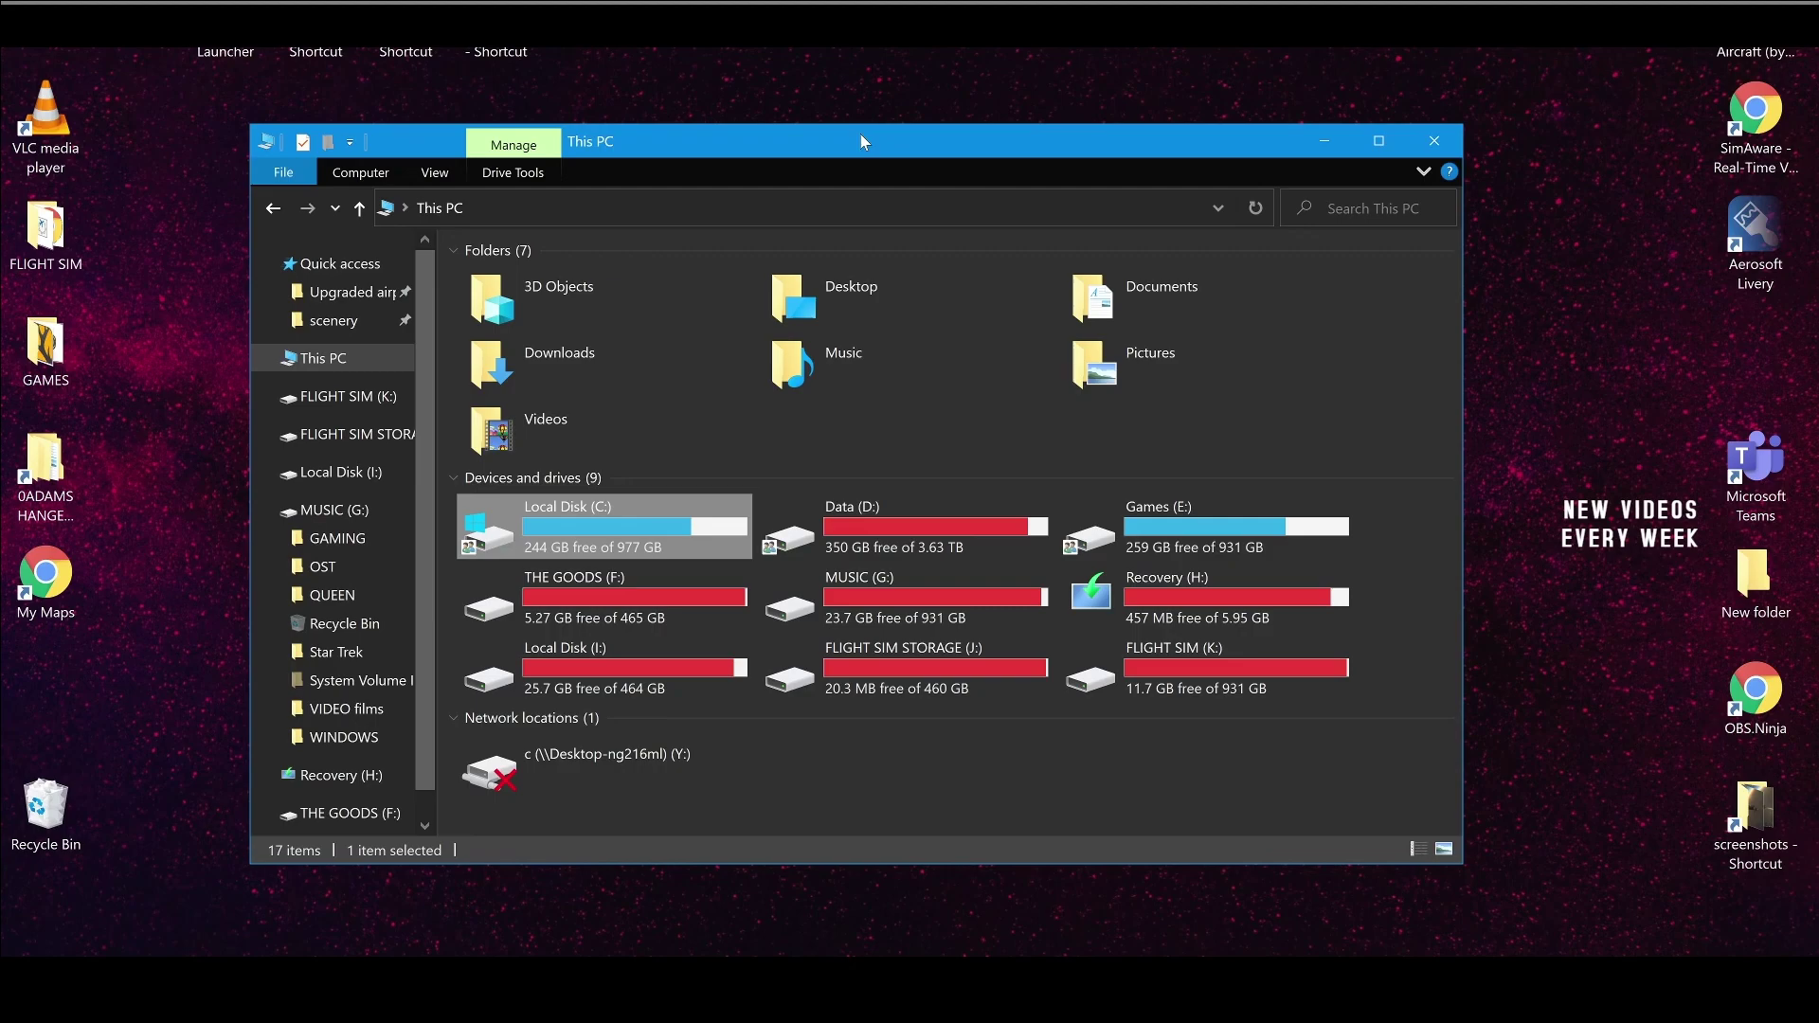
{"action": "right_click", "coordinate": [645, 521]}
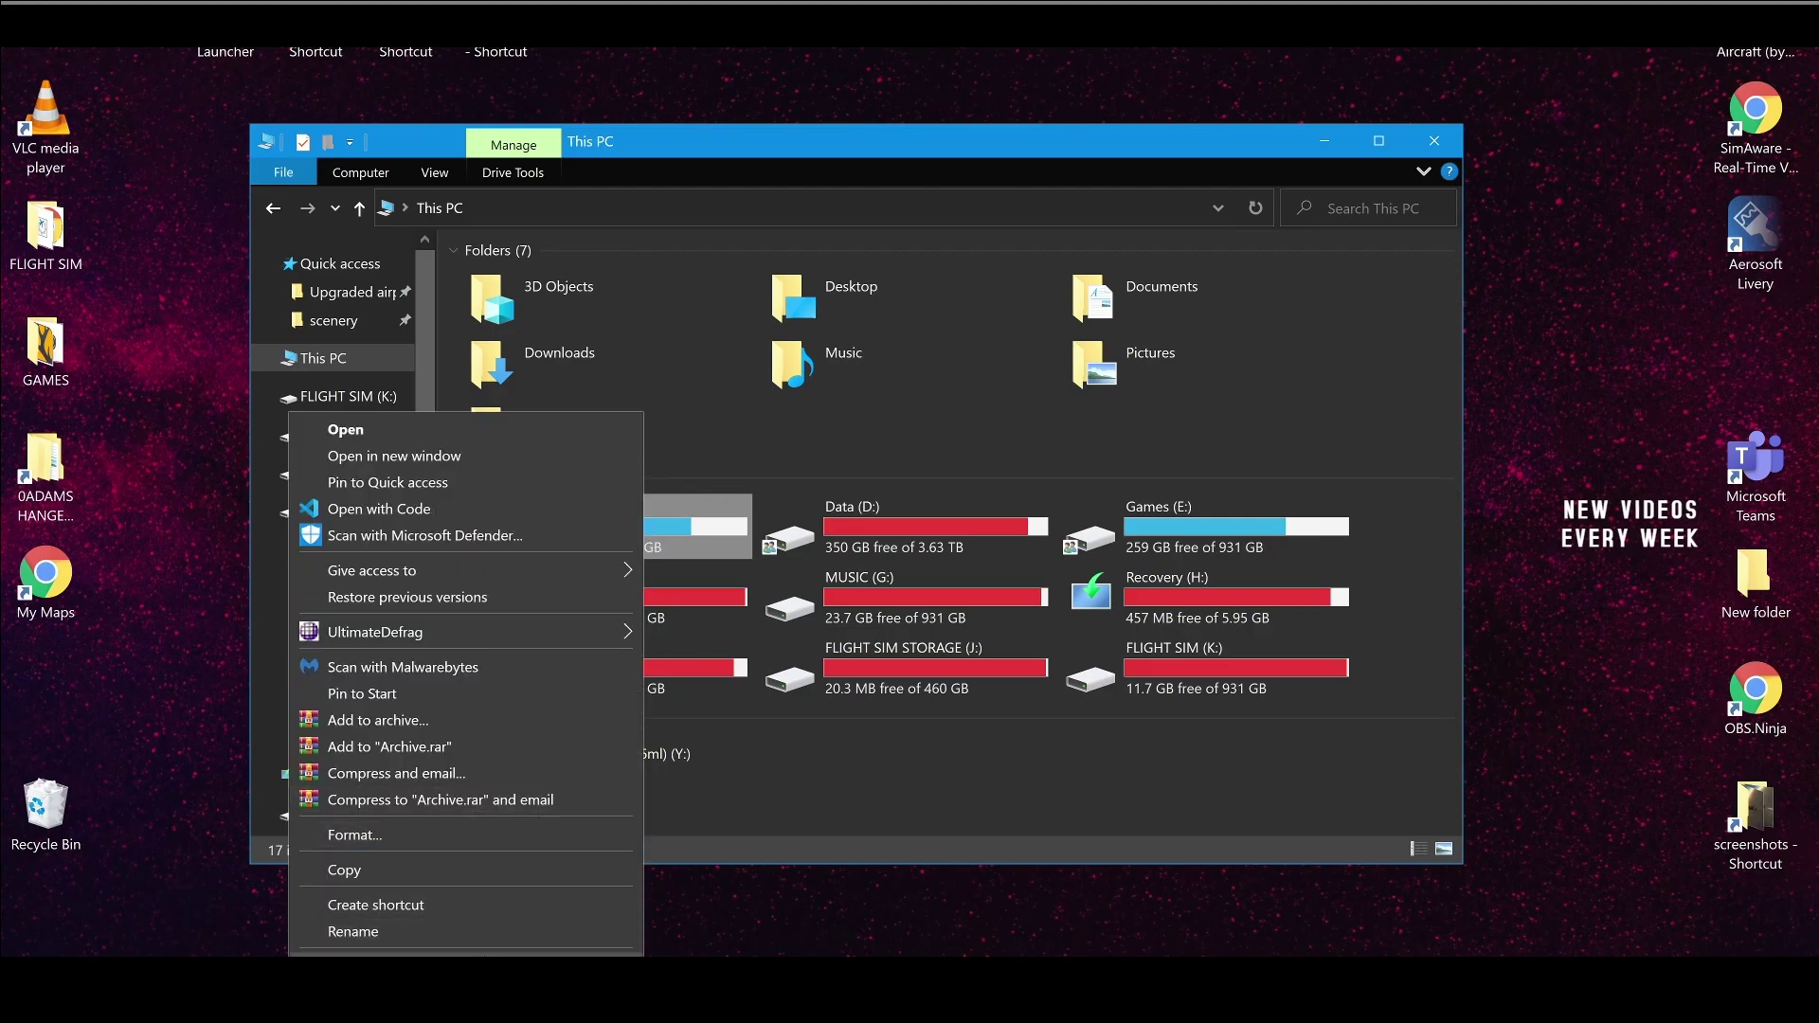
{"action": "left_click", "coordinate": [355, 967]}
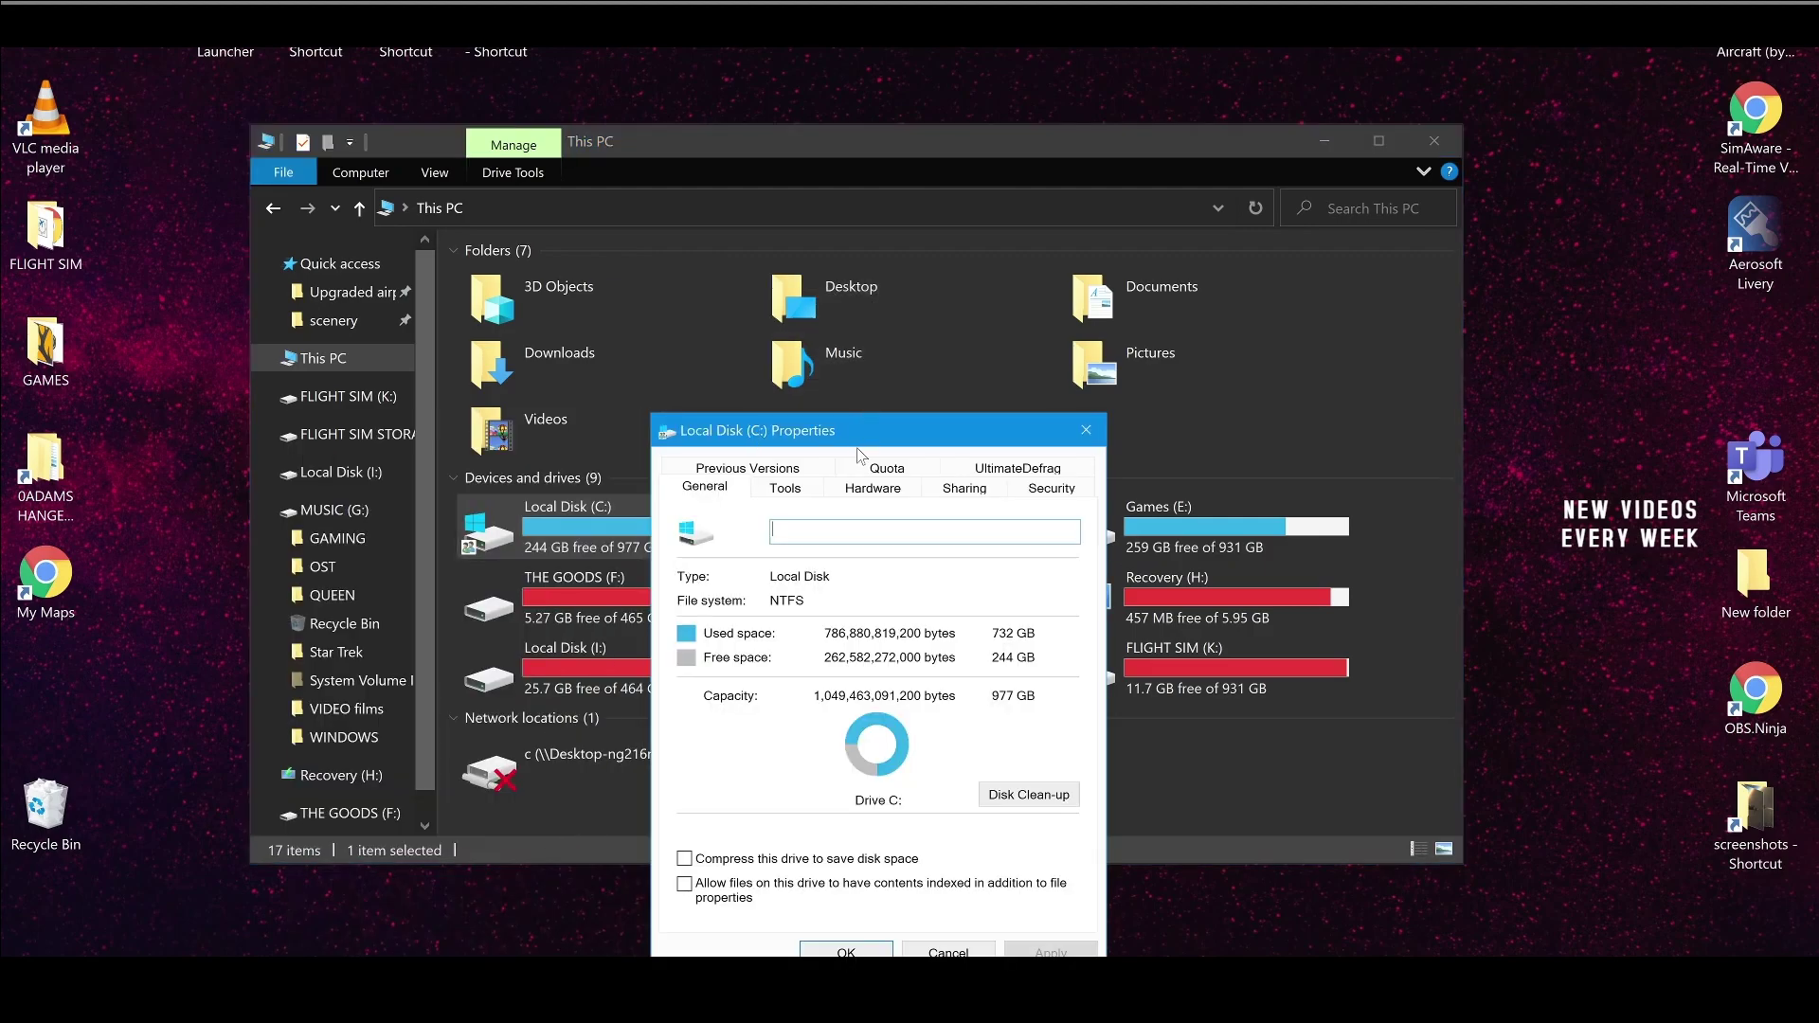
{"action": "left_click_drag", "start_coordinate": [857, 445], "coordinate": [1025, 153]}
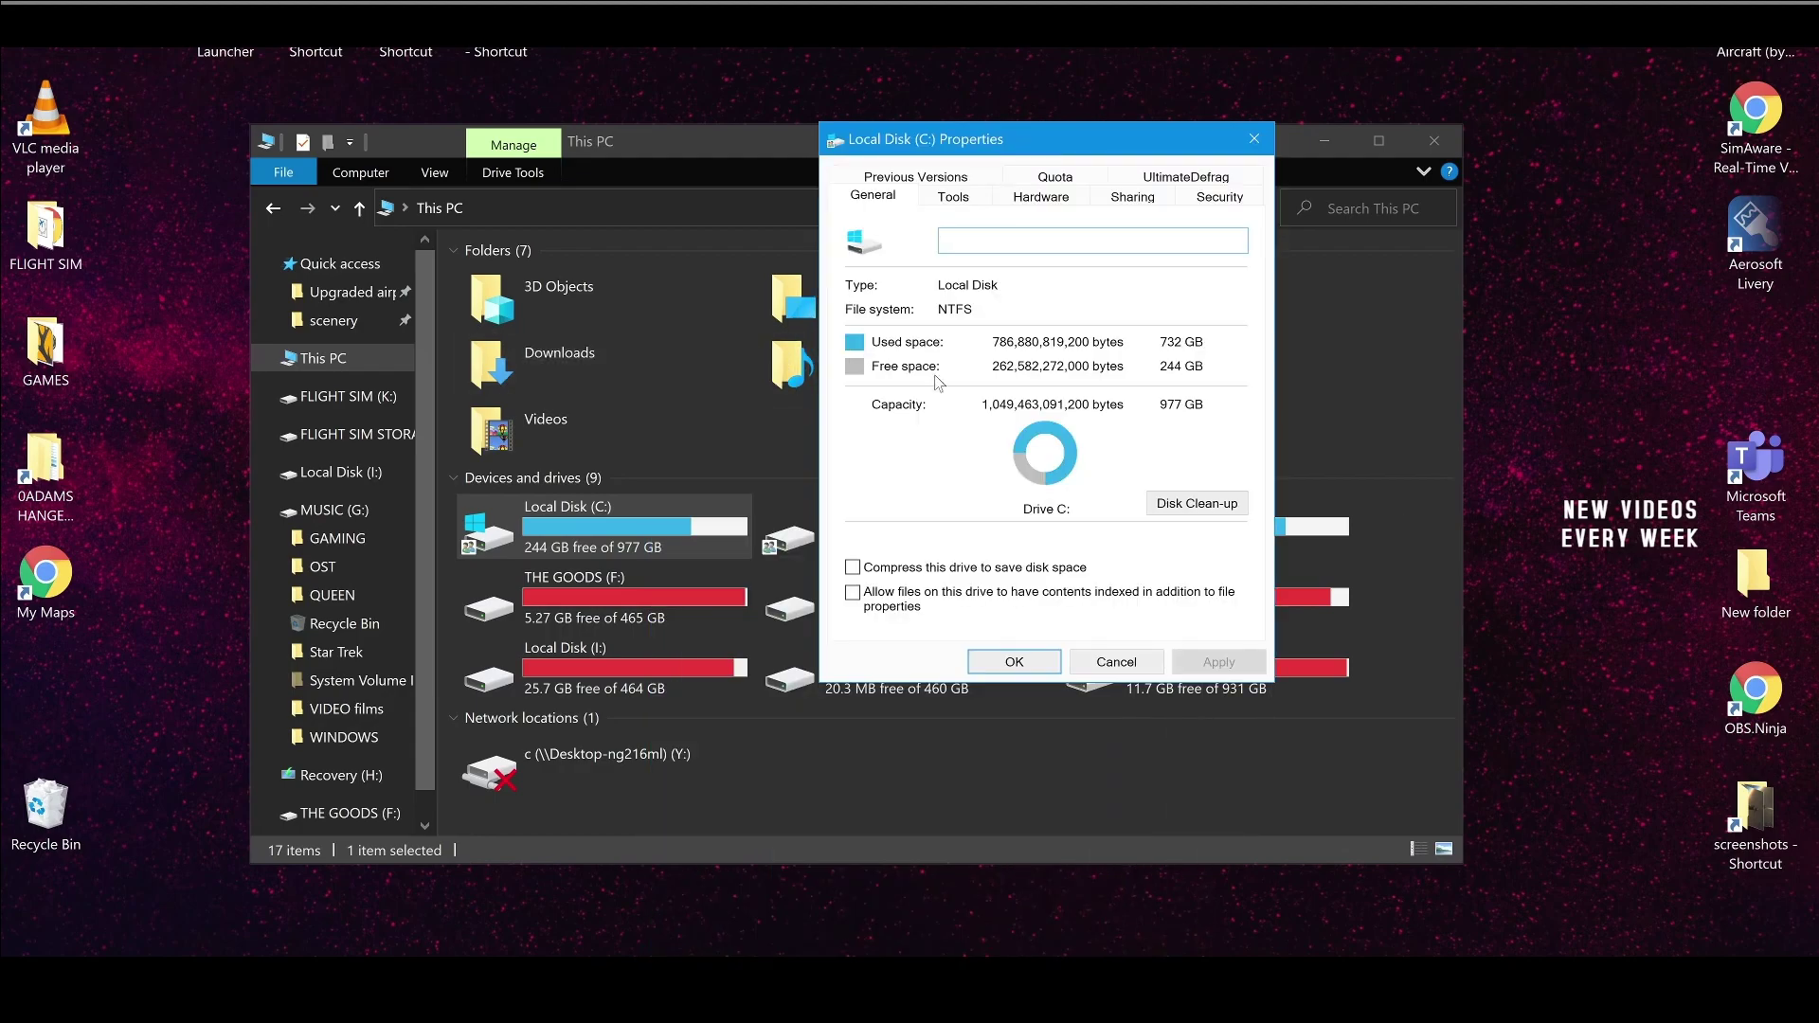
{"action": "left_click", "coordinate": [1117, 201]}
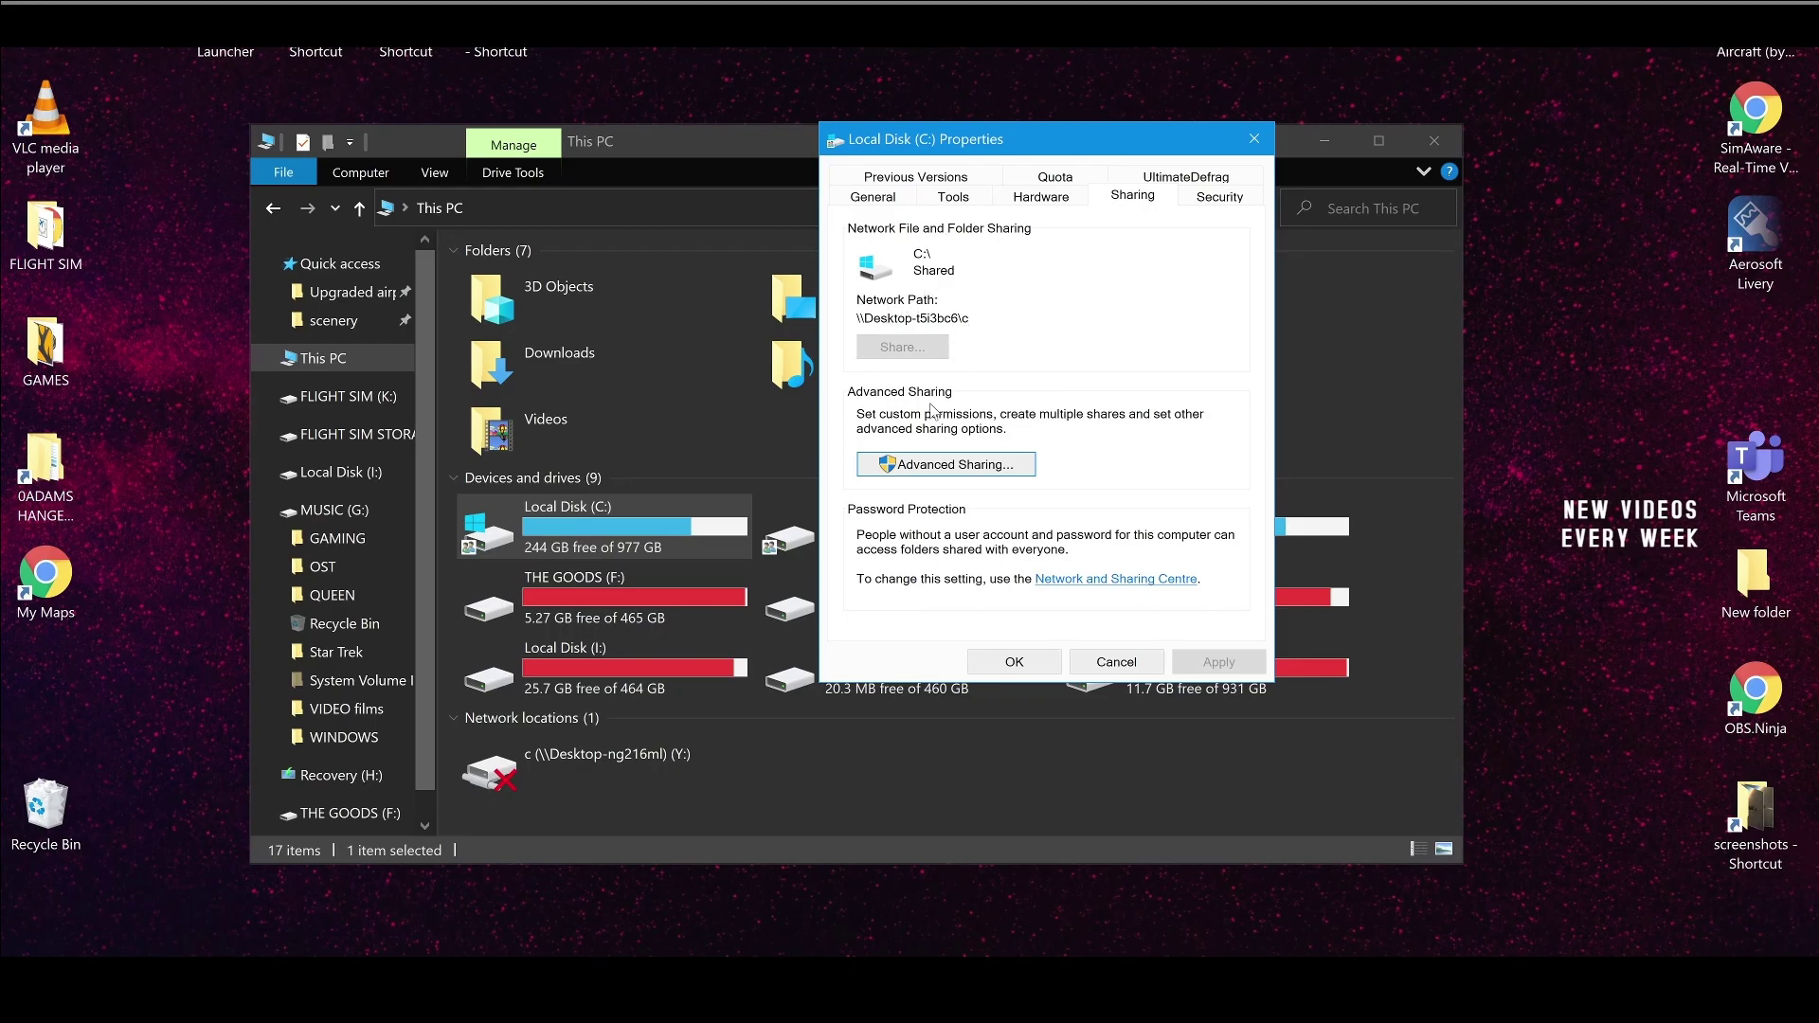
{"action": "left_click", "coordinate": [907, 467]}
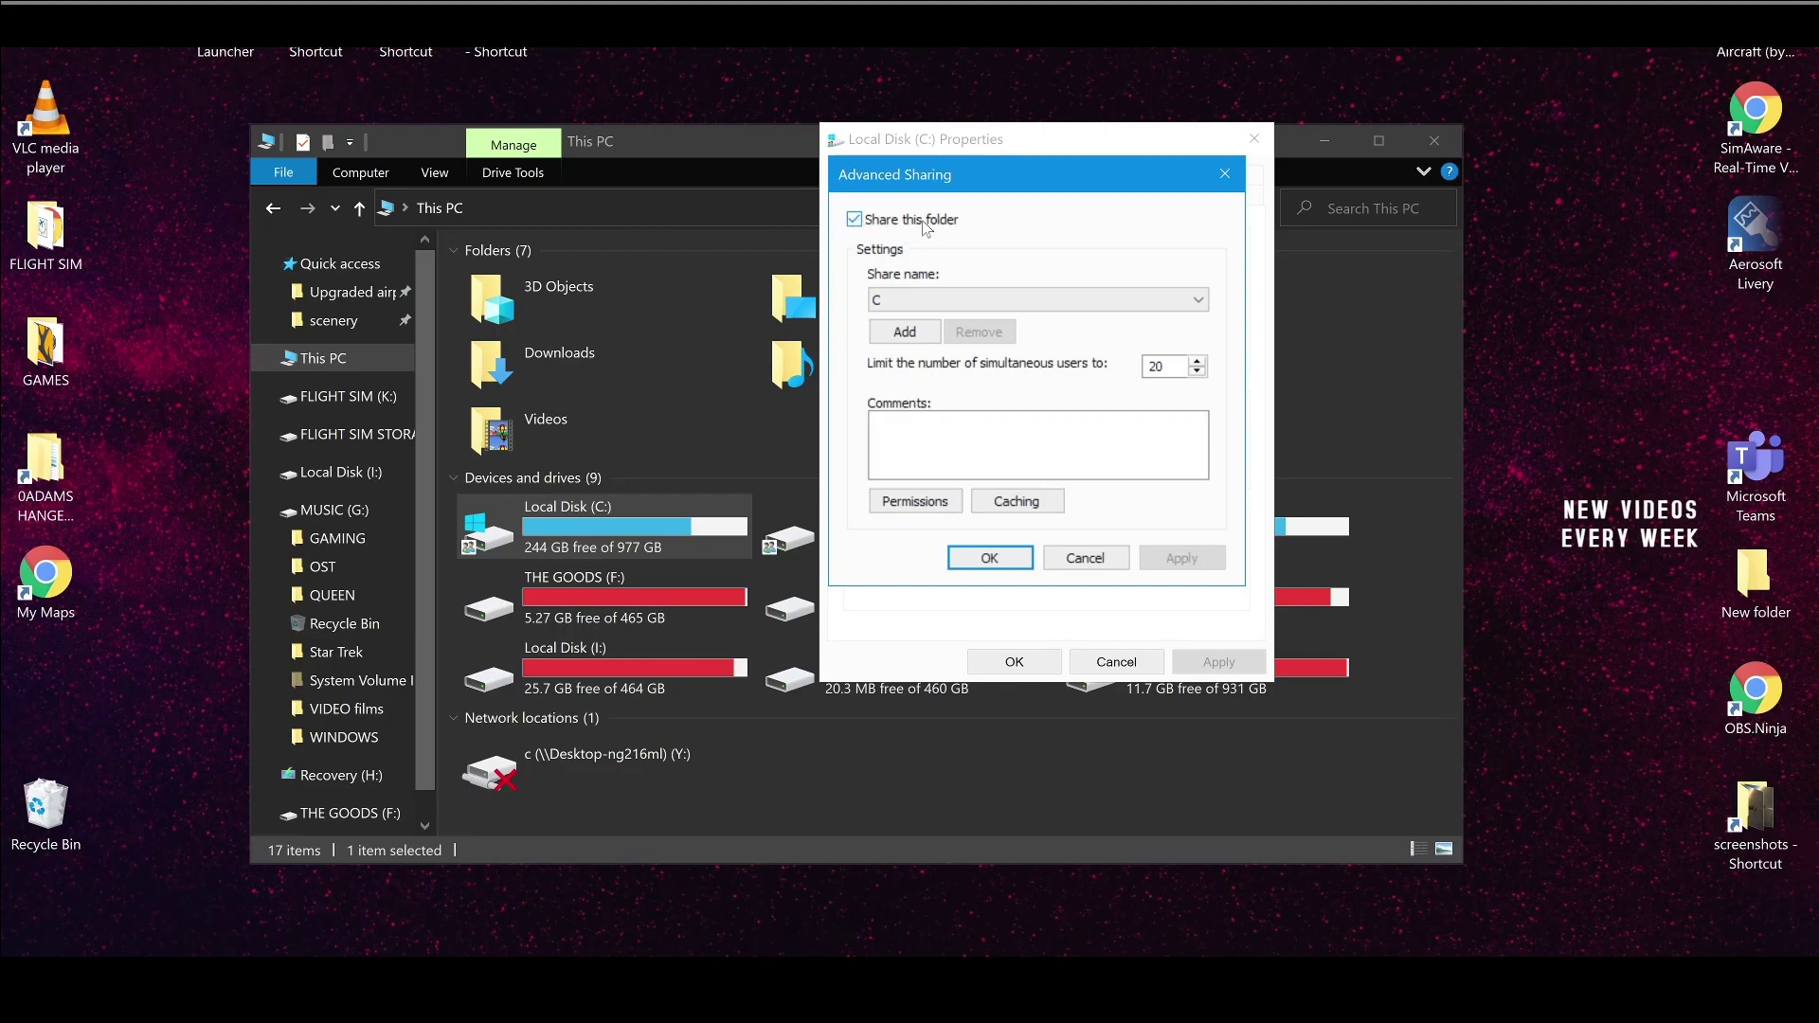
{"action": "left_click", "coordinate": [1078, 559]}
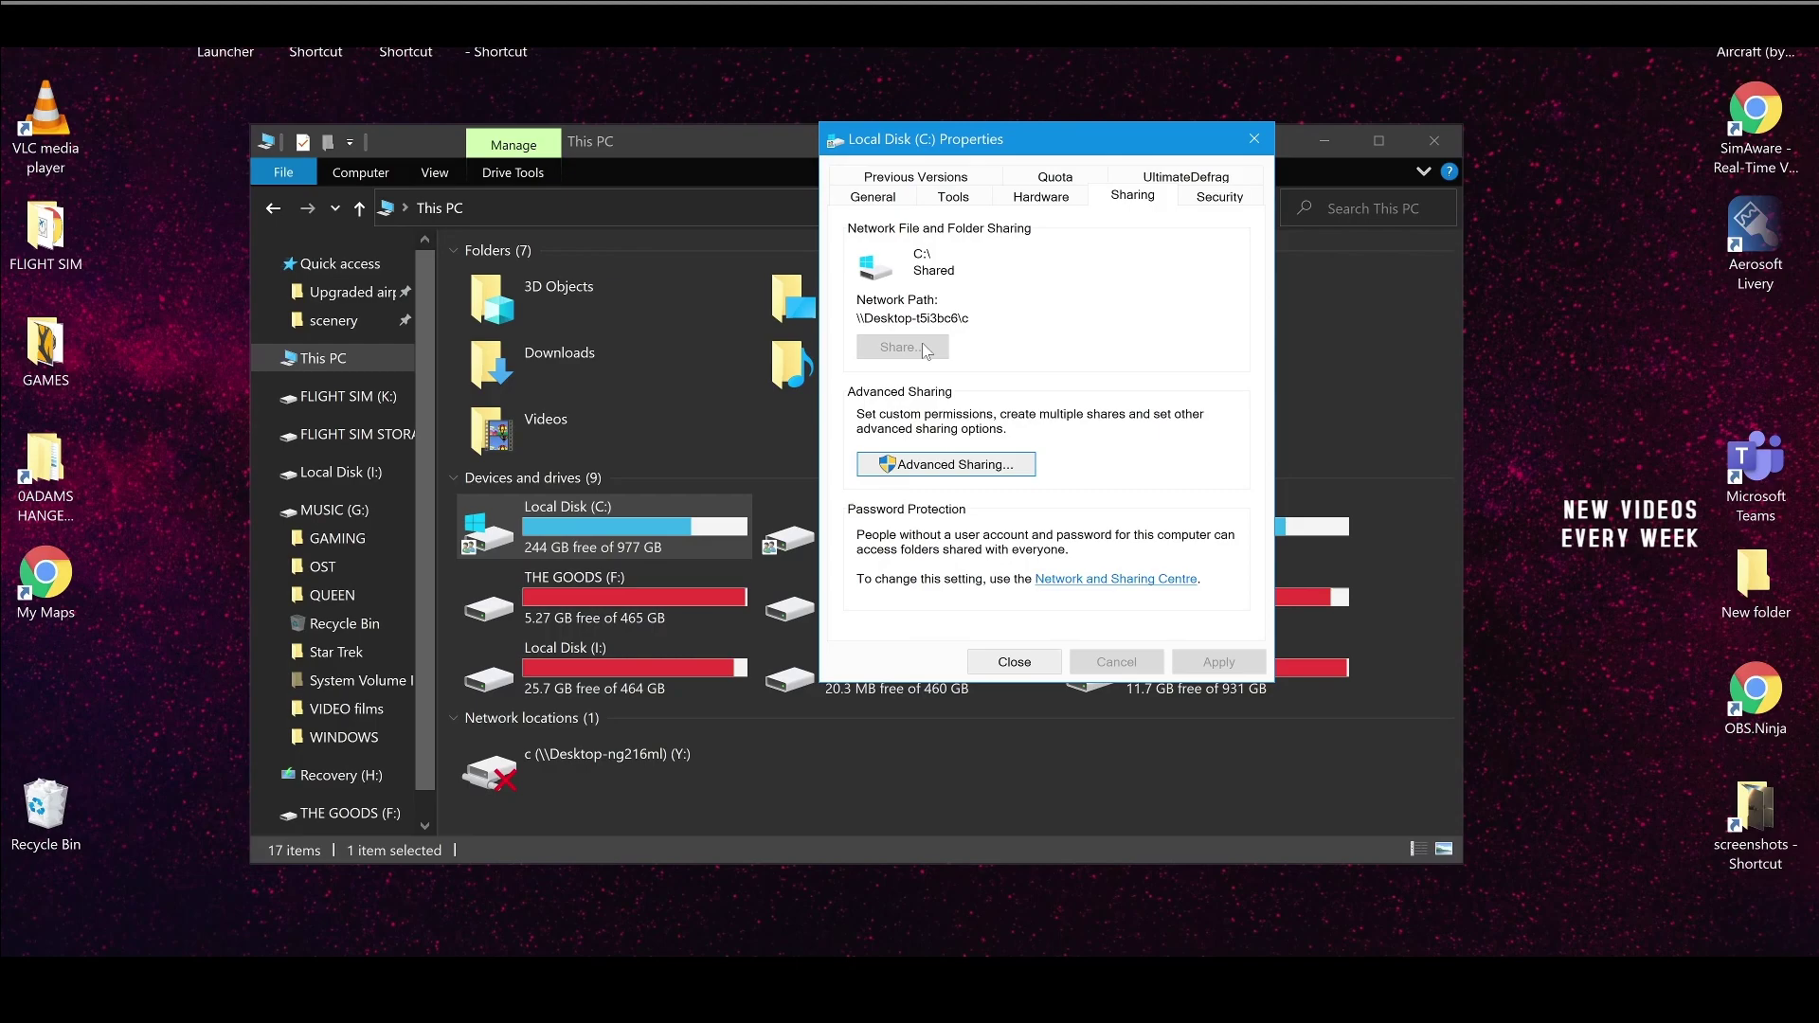
{"action": "left_click", "coordinate": [949, 473]}
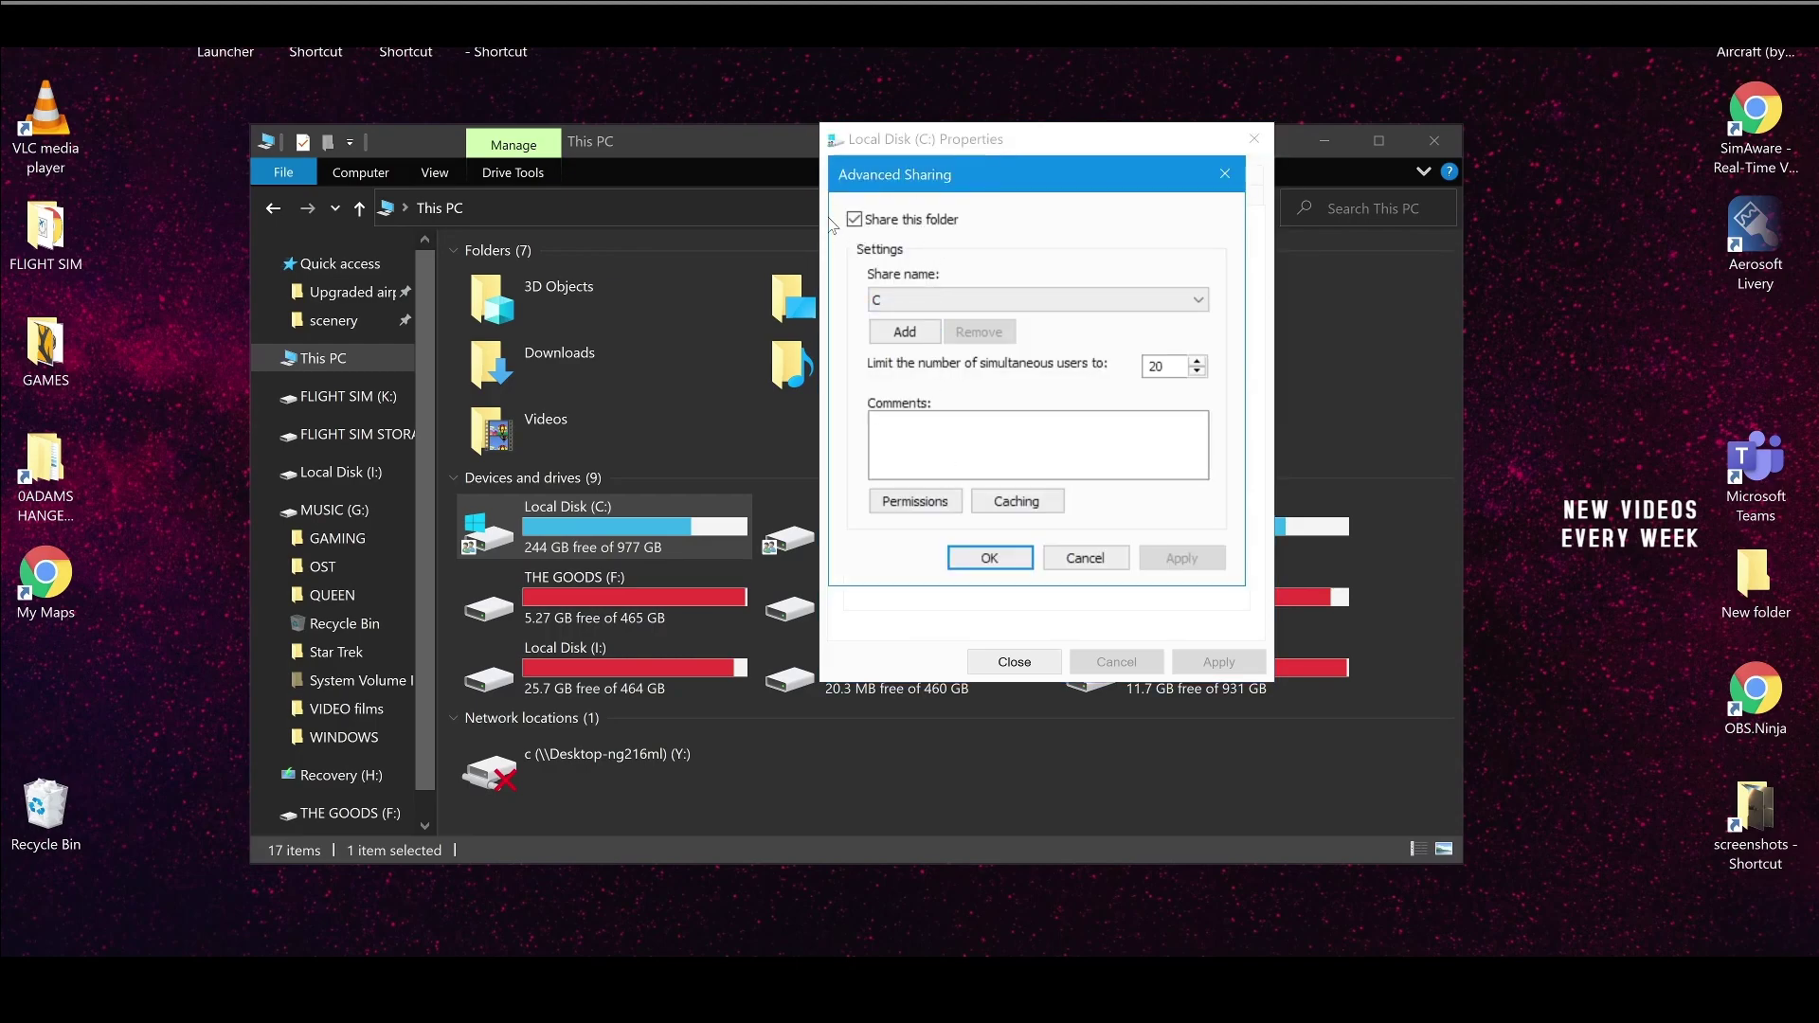
{"action": "left_click", "coordinate": [927, 509]}
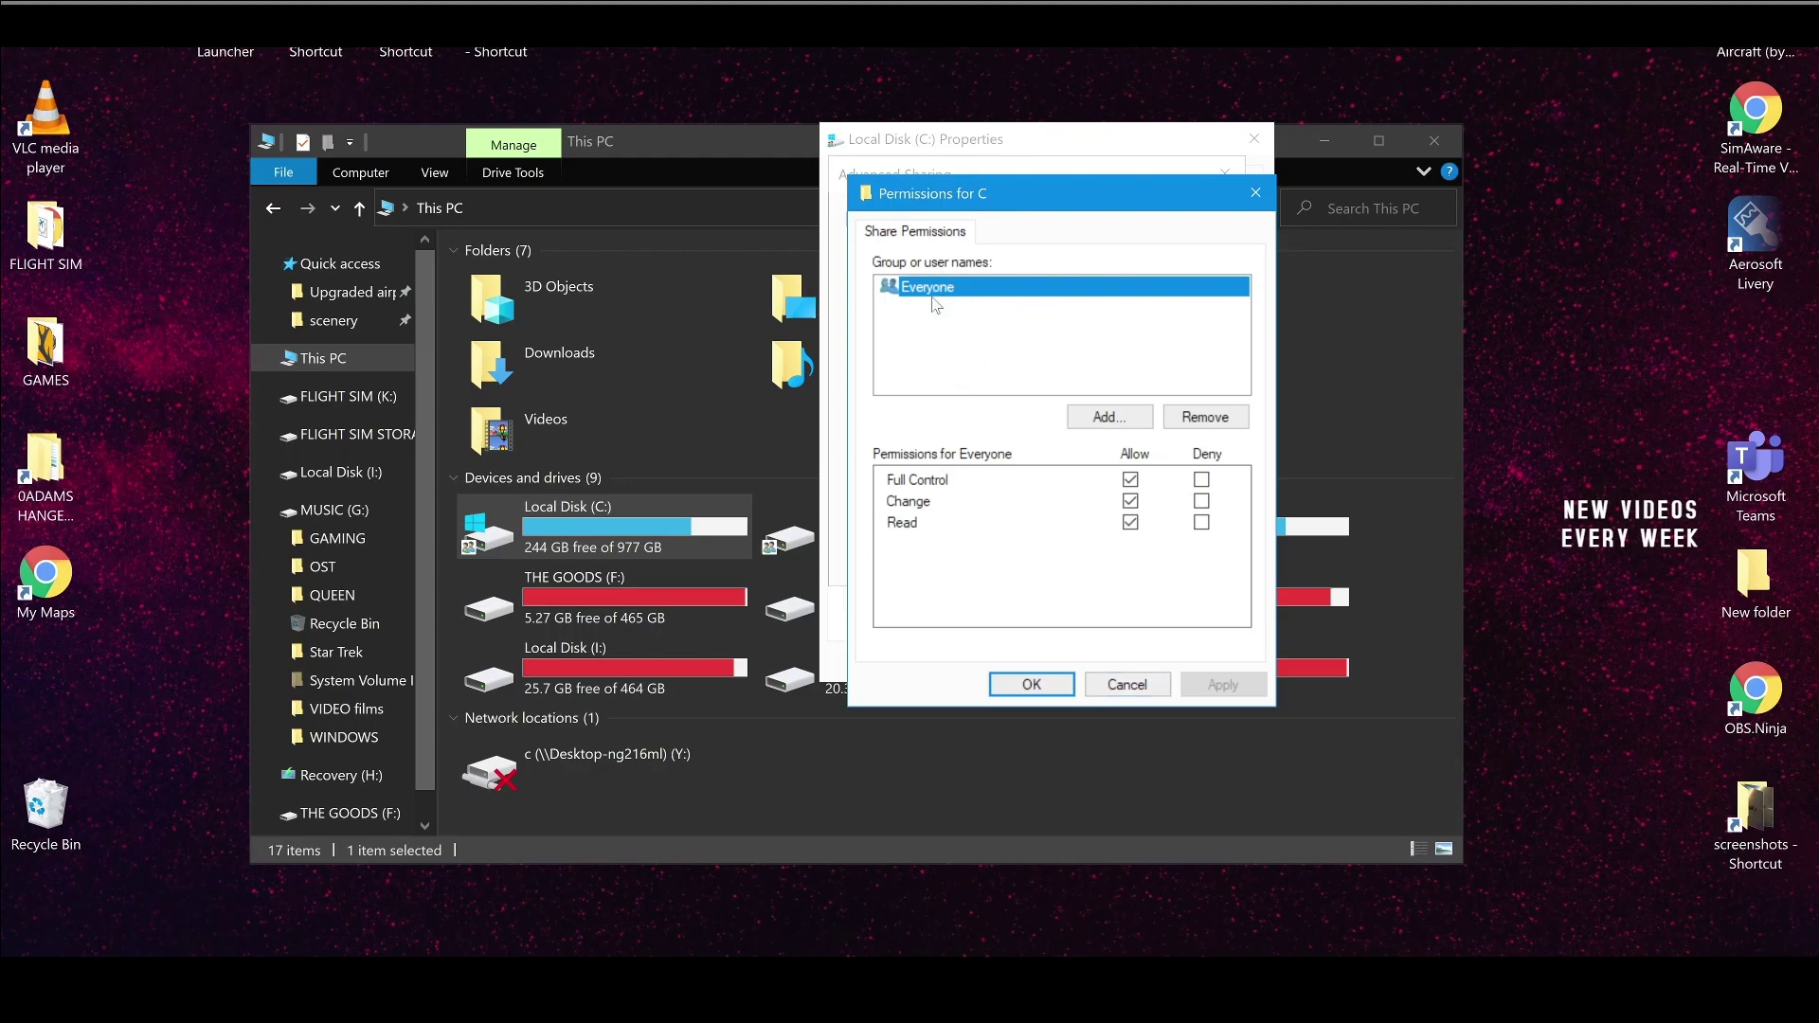
{"action": "left_click", "coordinate": [1166, 687]}
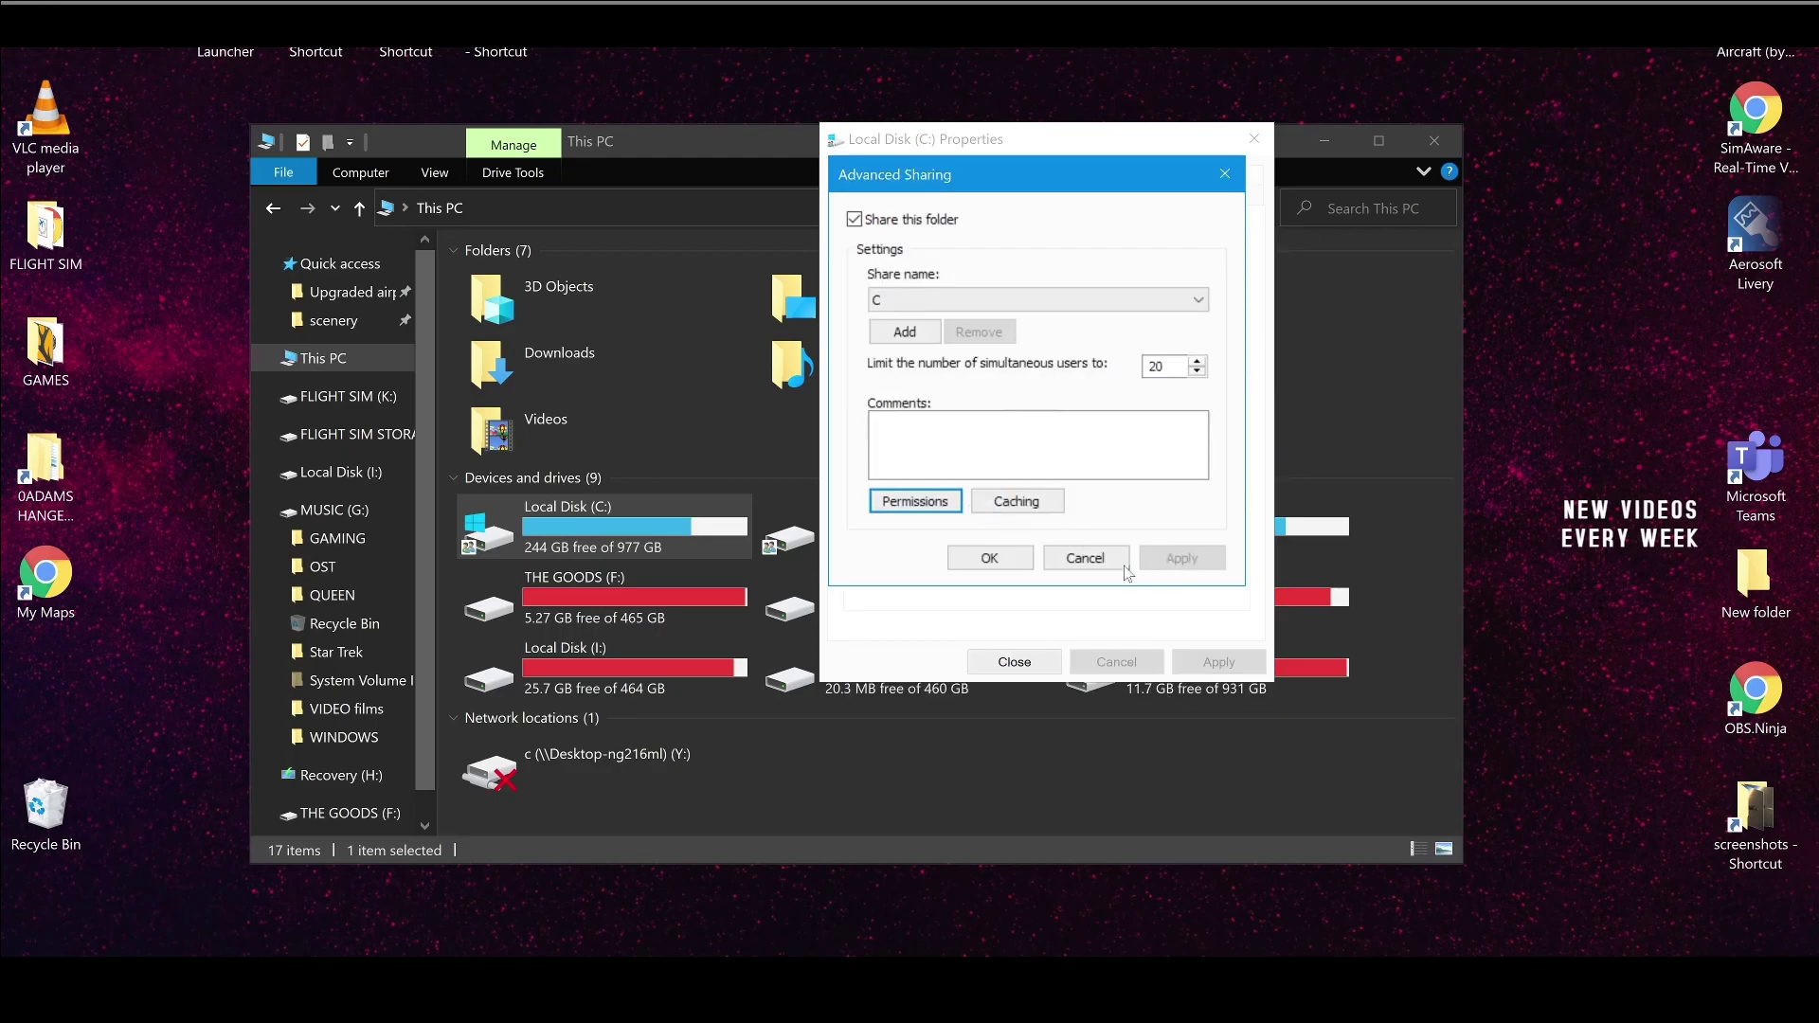
{"action": "left_click", "coordinate": [990, 557]}
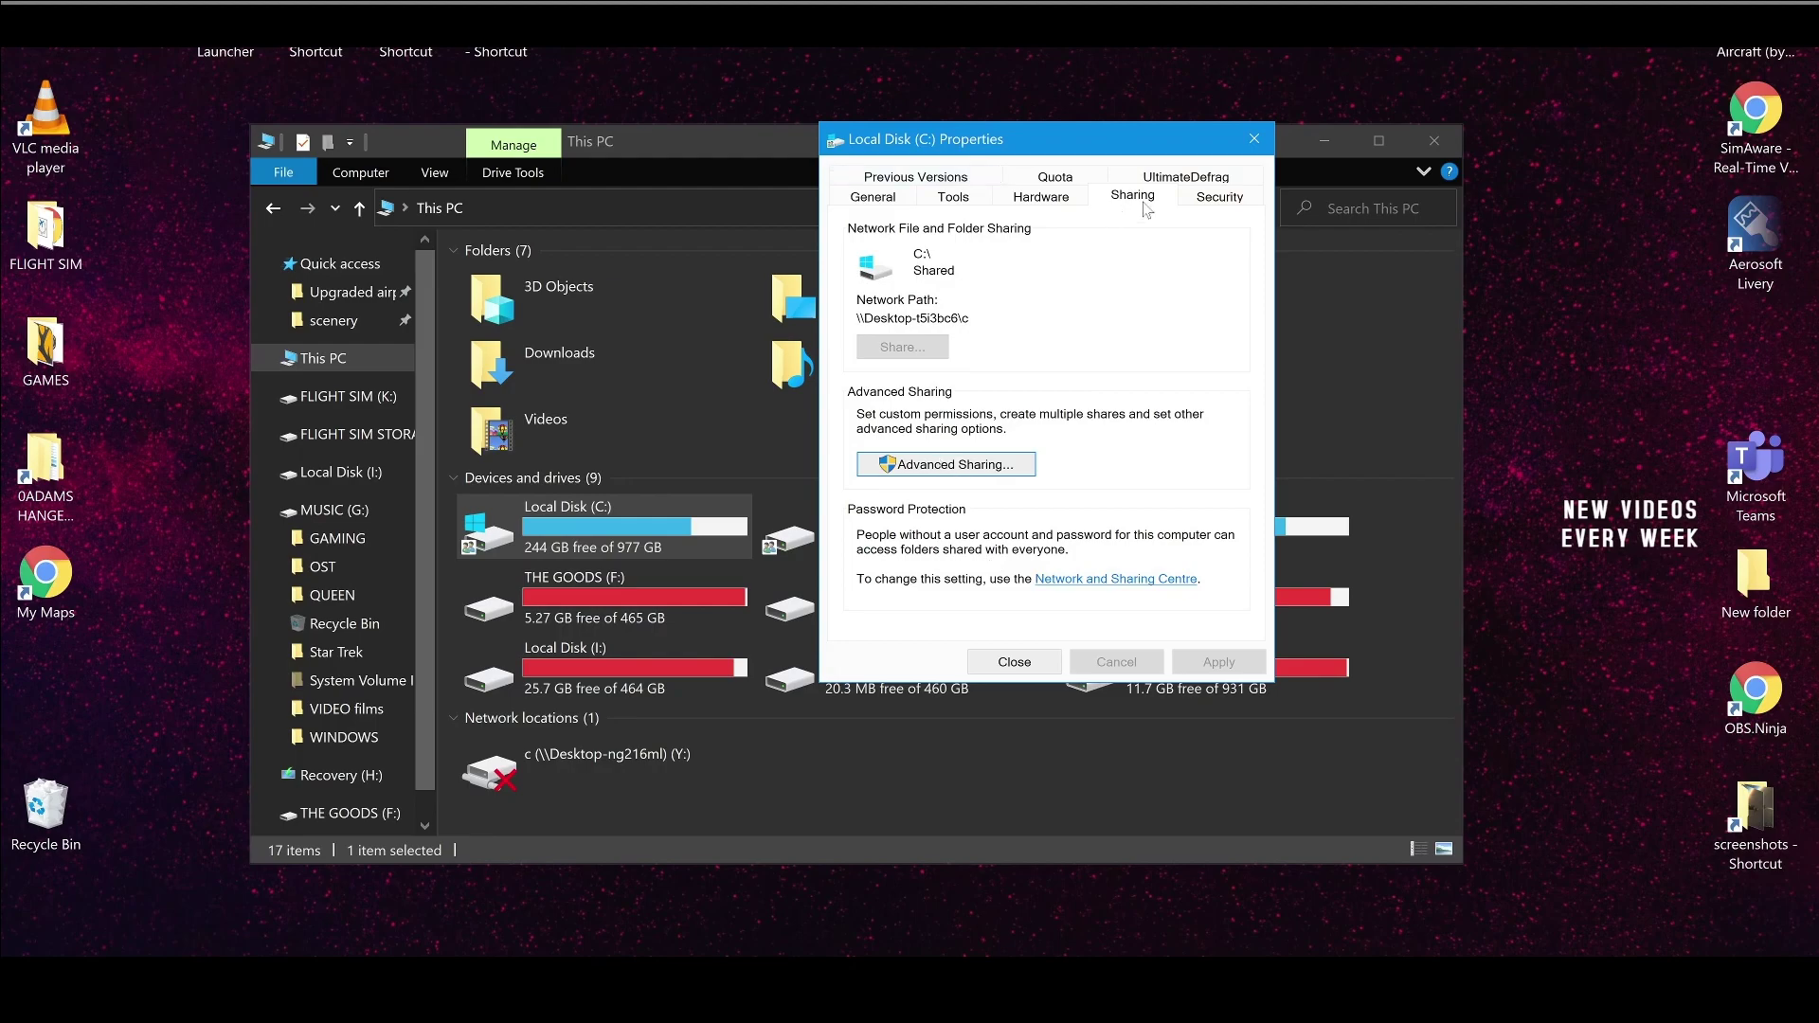
Reopen Local Disk (C:) Properties on the Security tab and move it aside
{"action": "left_click", "coordinate": [1000, 660]}
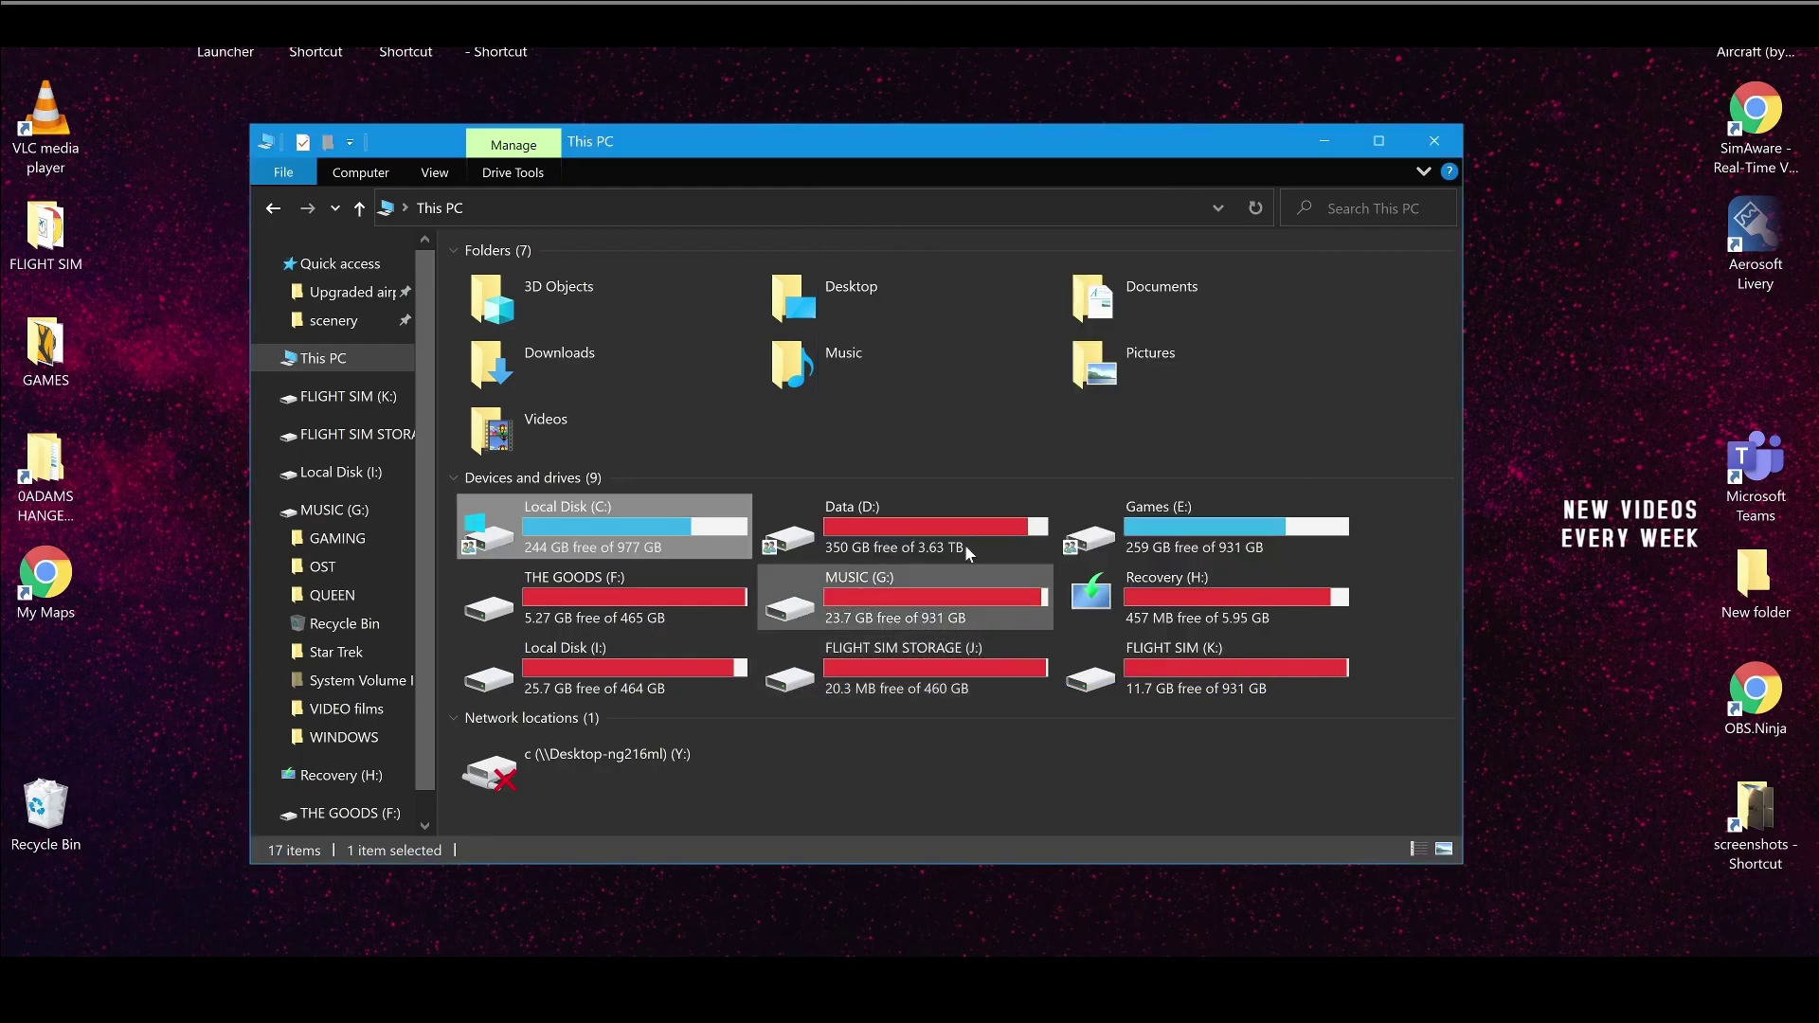
{"action": "right_click", "coordinate": [617, 522]}
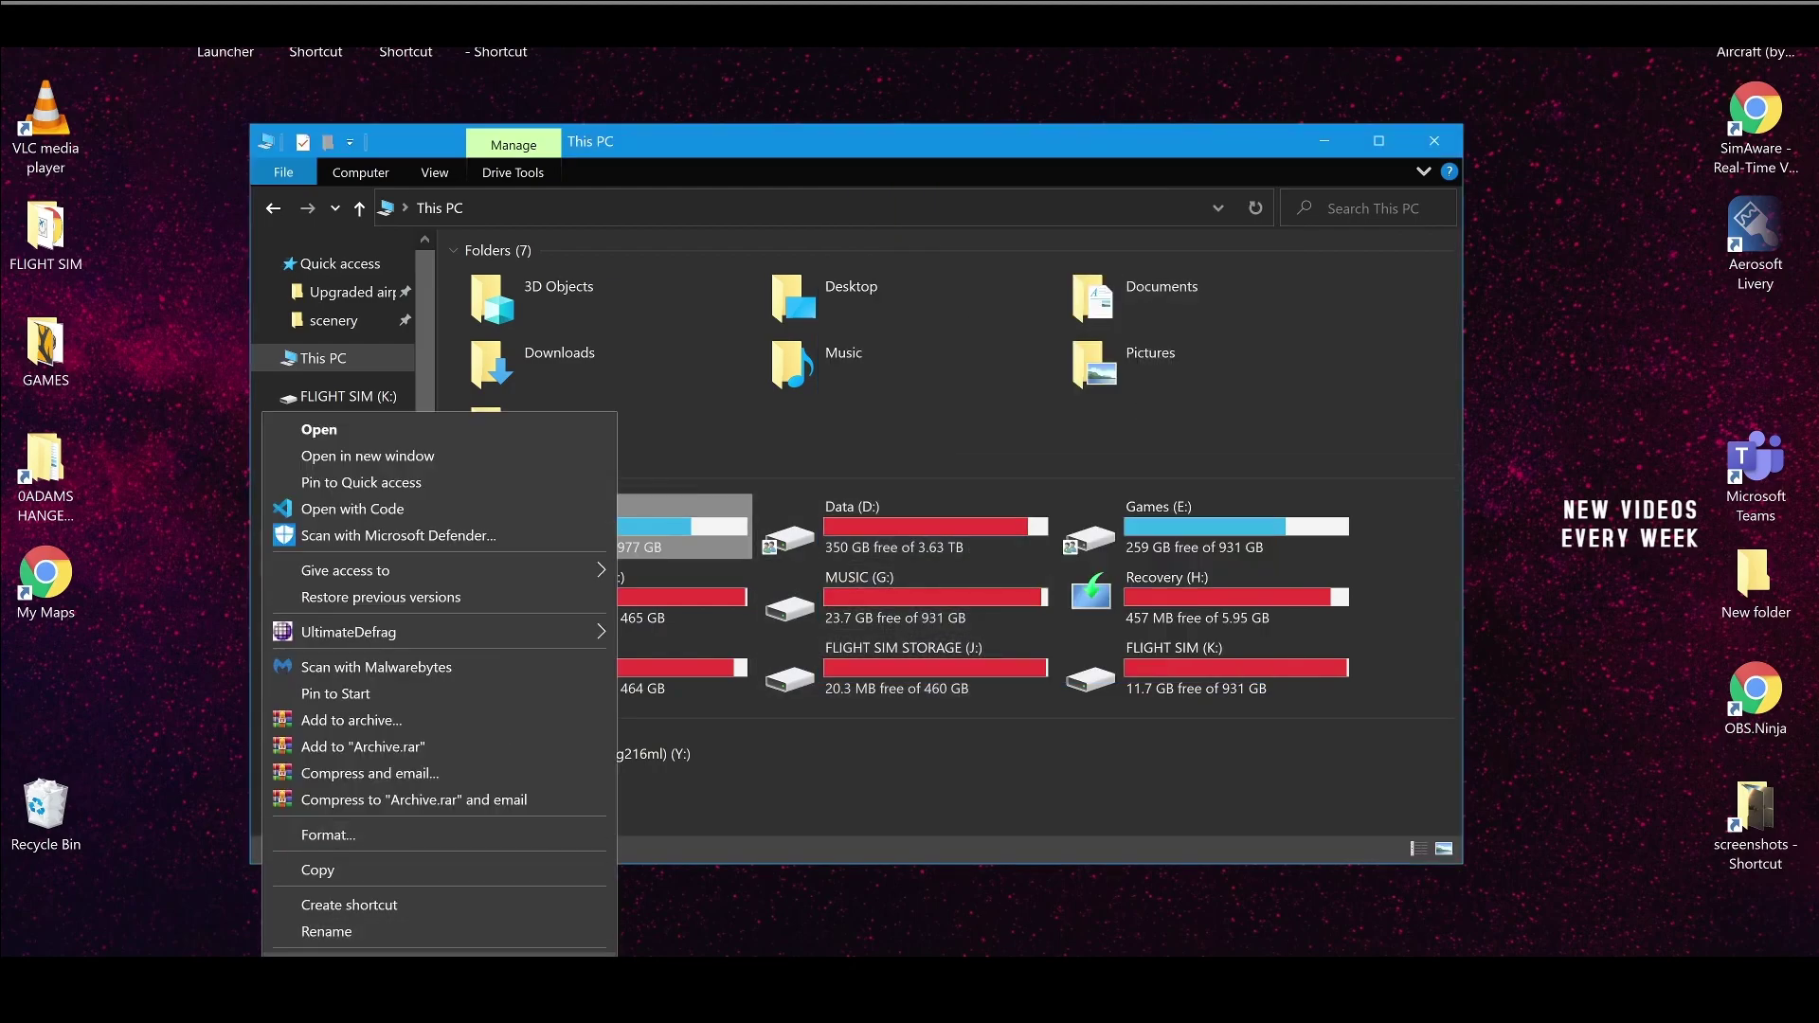
{"action": "left_click", "coordinate": [332, 955]}
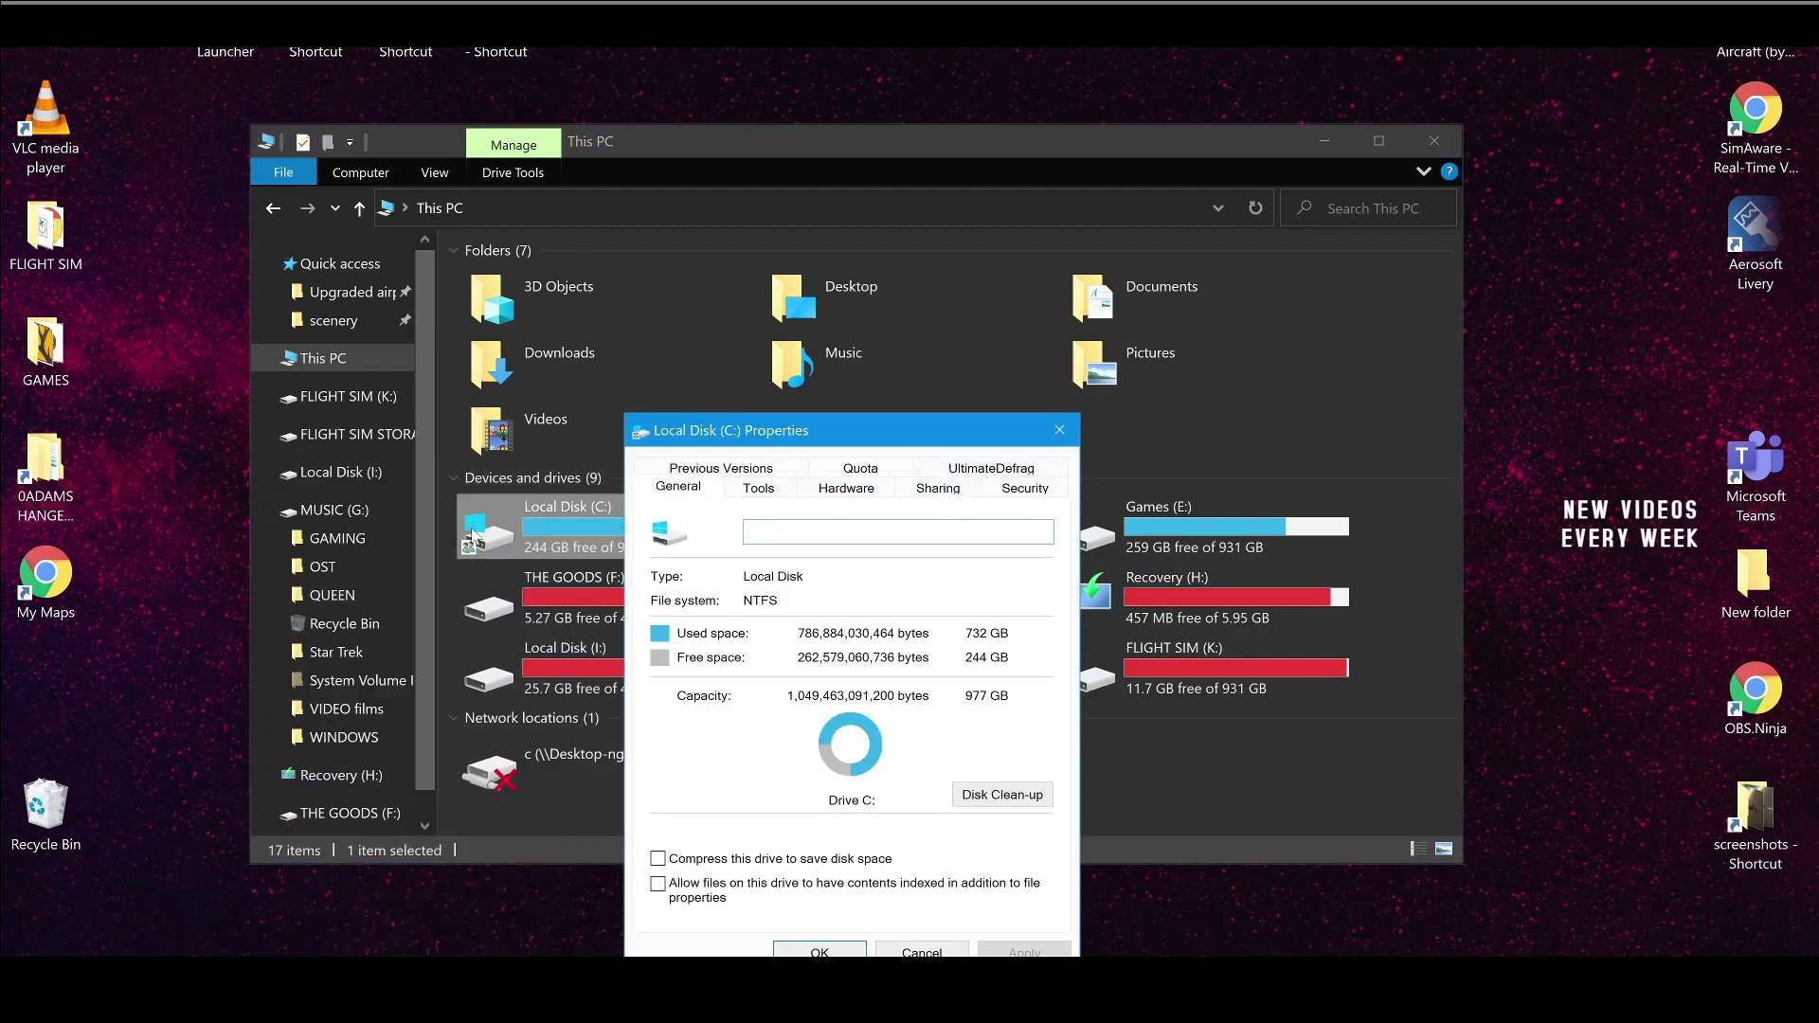
{"action": "left_click_drag", "start_coordinate": [967, 438], "coordinate": [945, 319]}
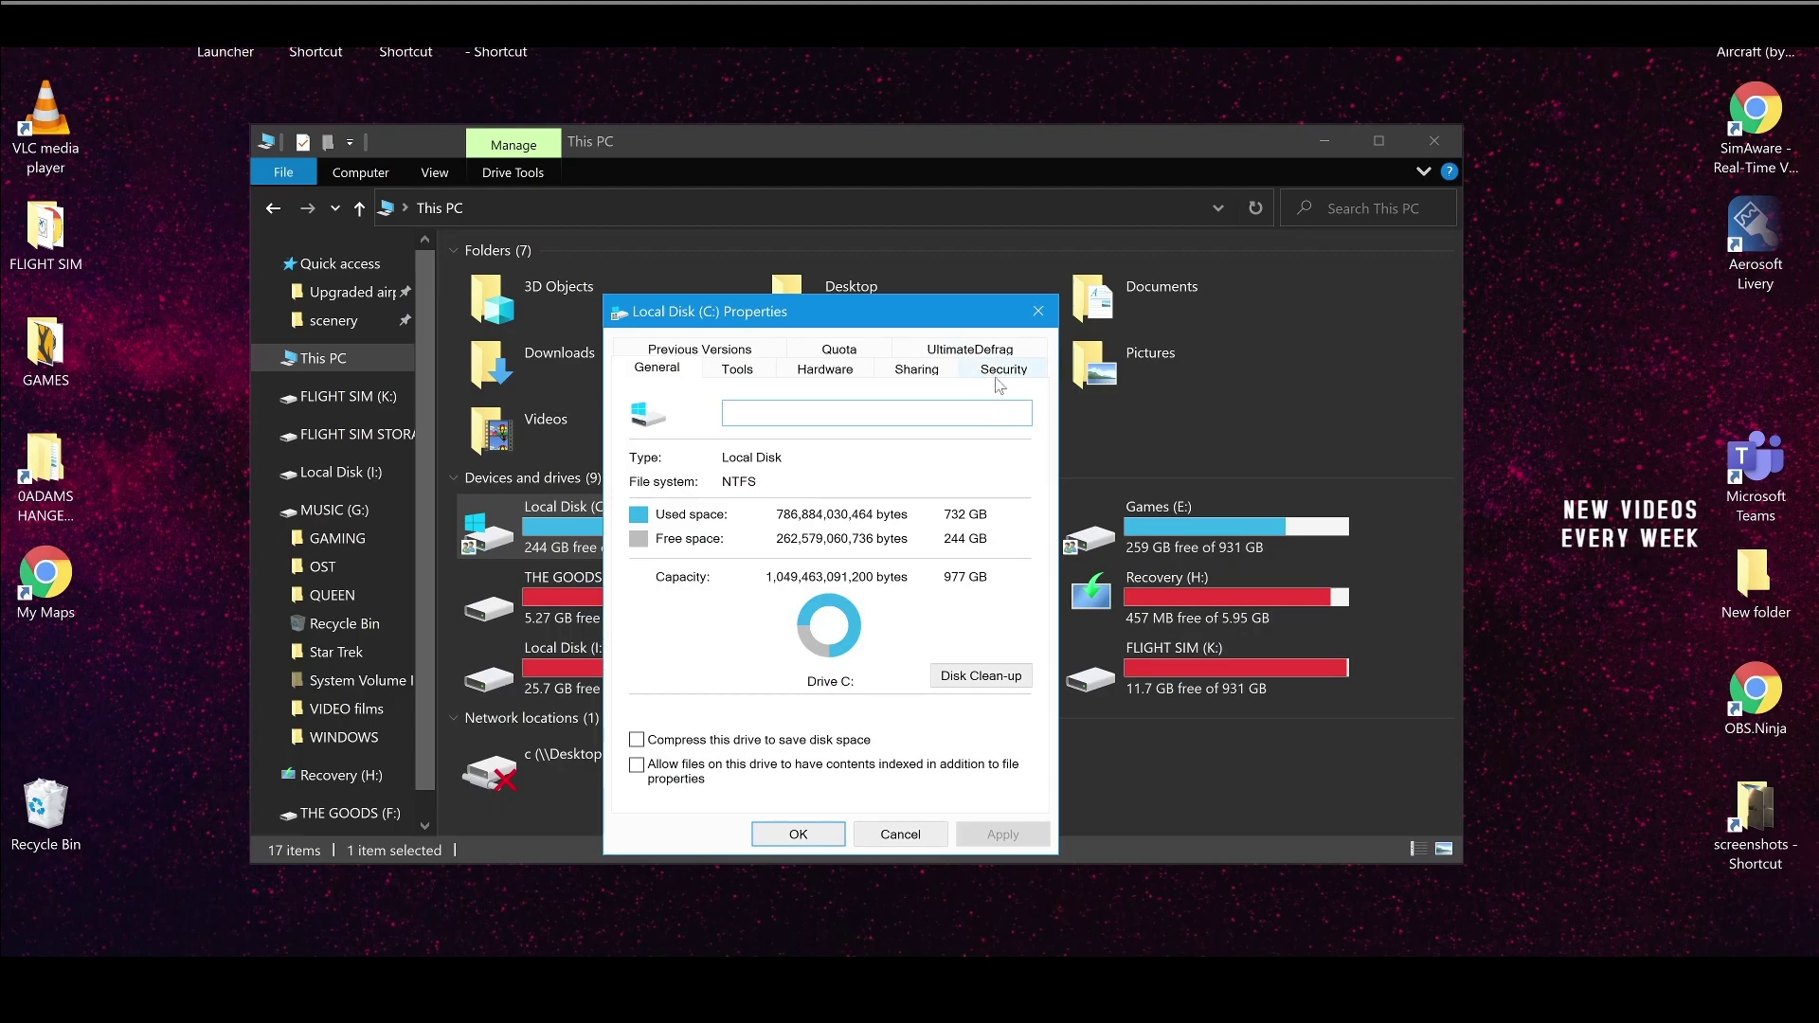
{"action": "left_click", "coordinate": [990, 371]}
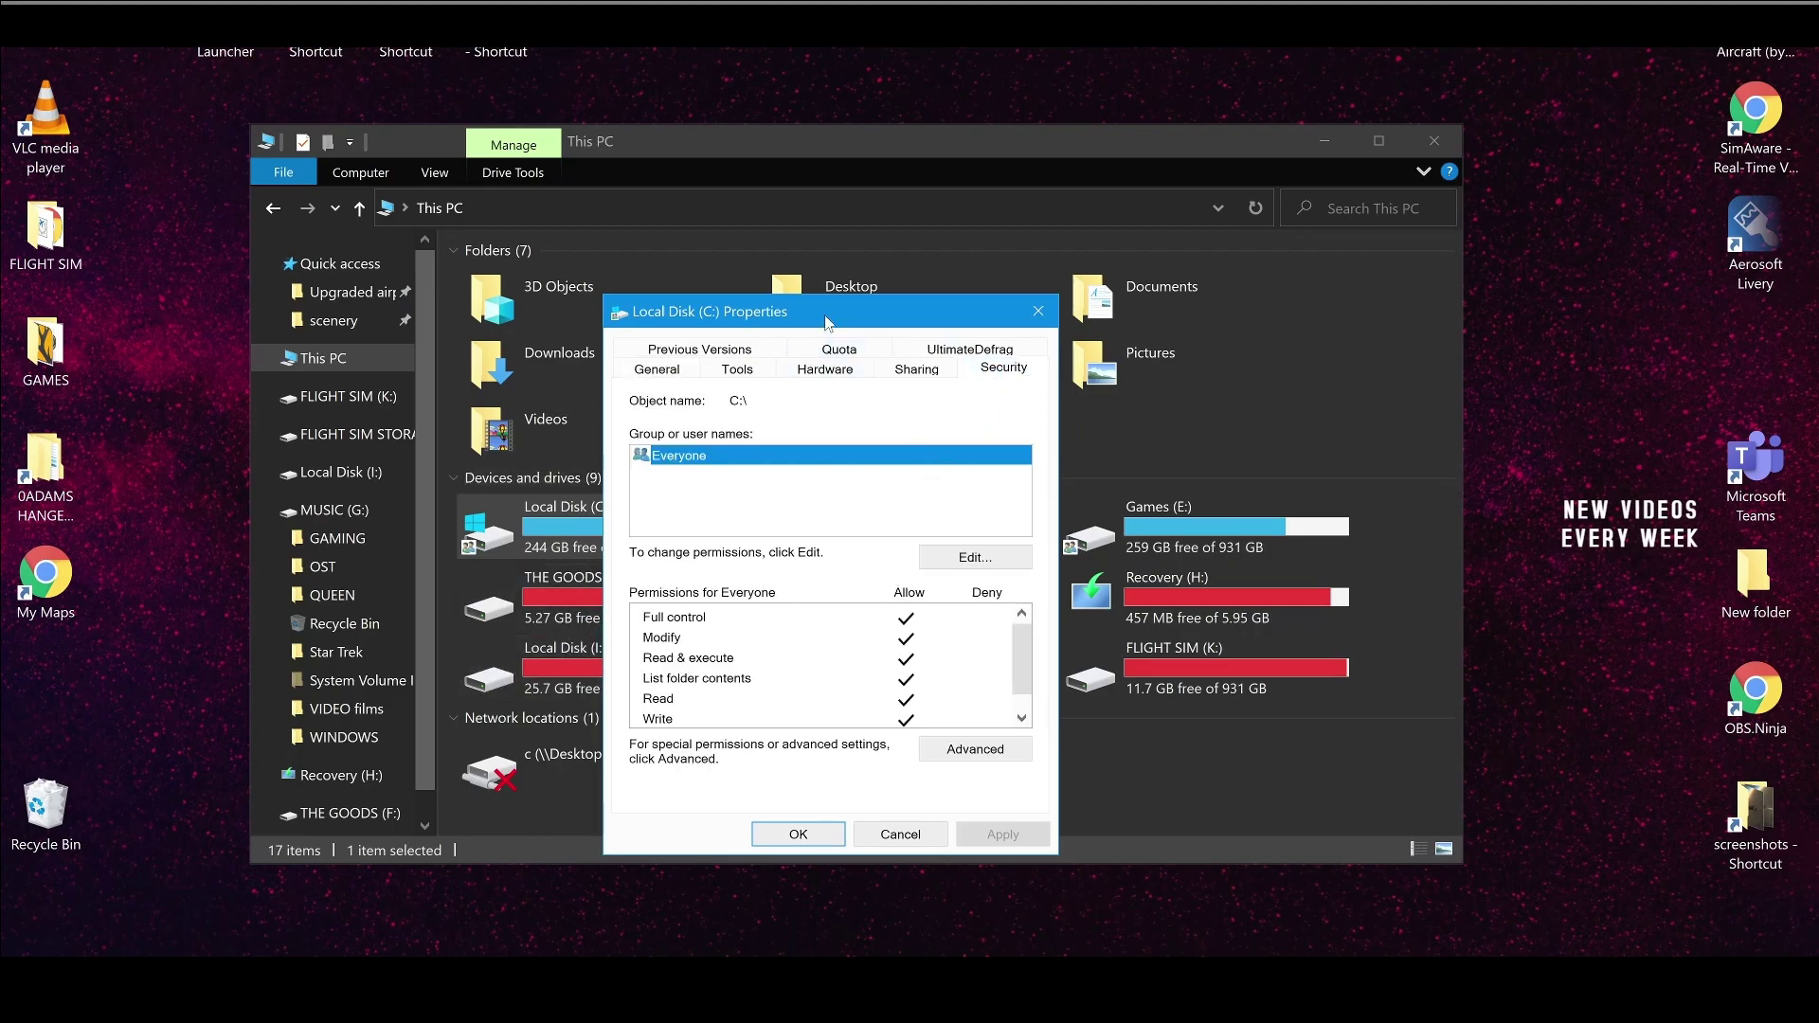
{"action": "left_click_drag", "start_coordinate": [827, 323], "coordinate": [1370, 268]}
Compare with Local Disk (I:) Security permissions, cancel them, and re-centre the C: dialog
{"action": "left_click", "coordinate": [669, 664]}
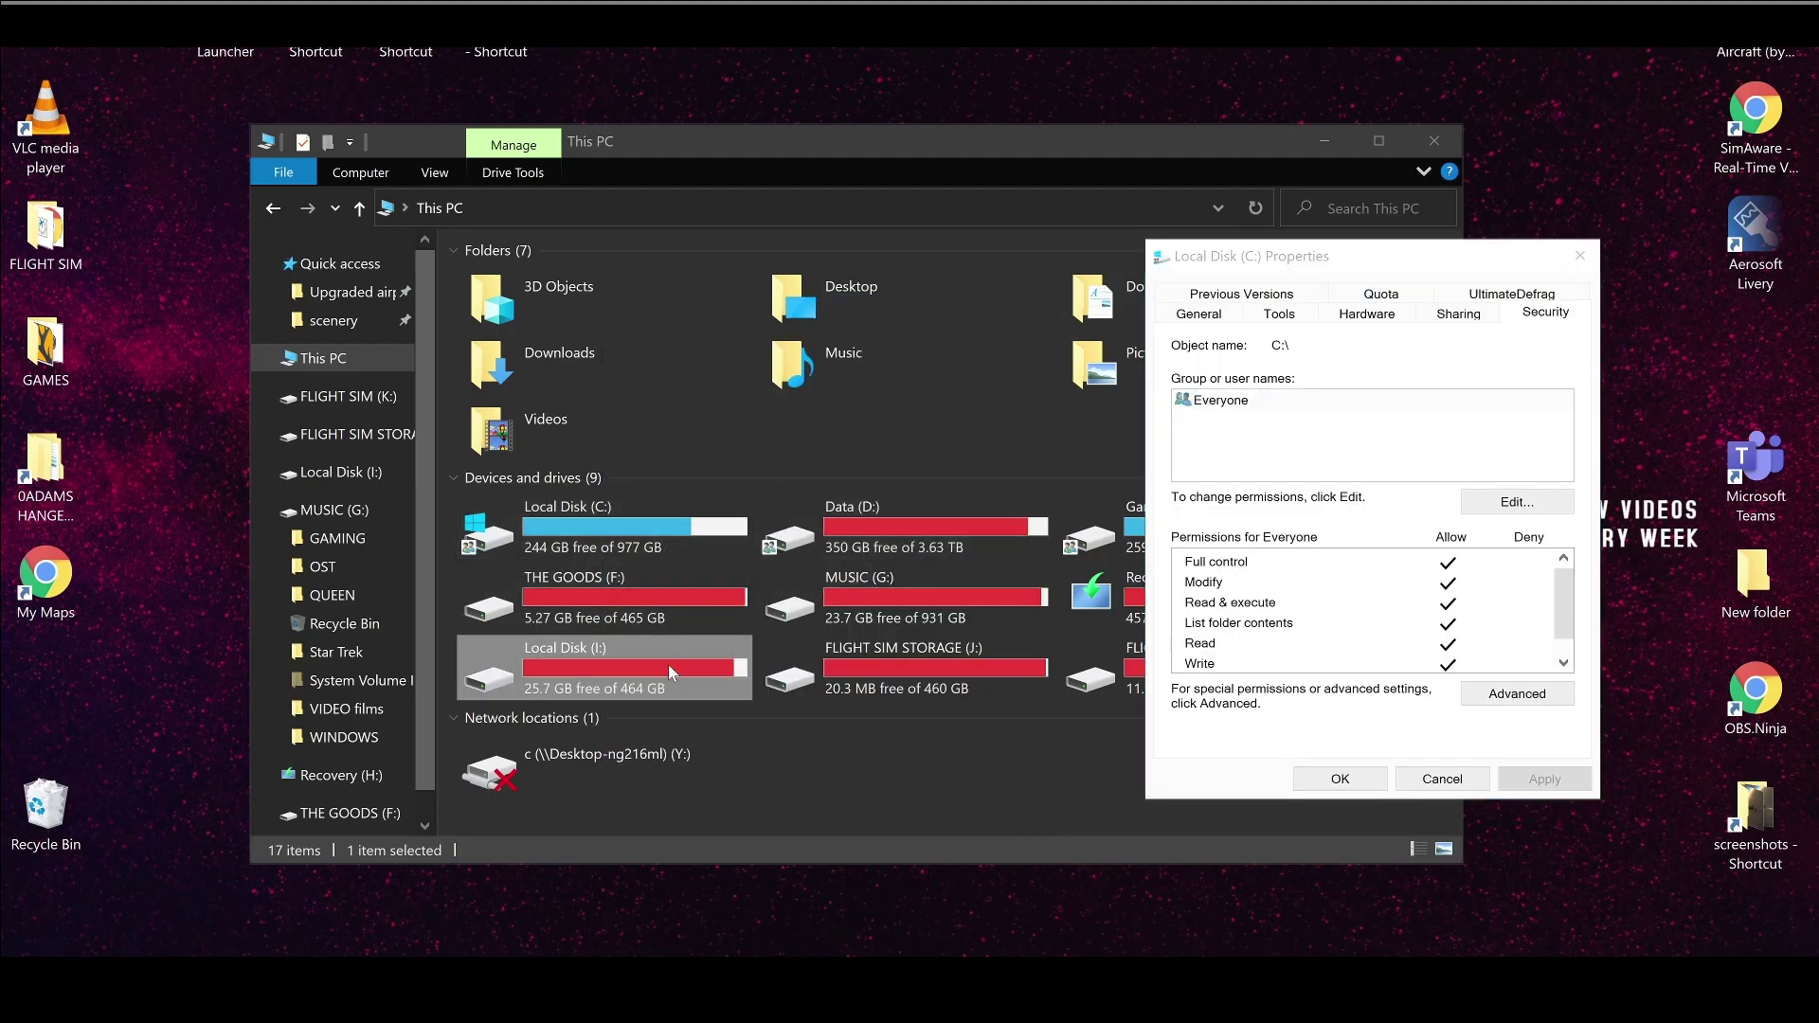
{"action": "right_click", "coordinate": [668, 663]}
{"action": "left_click", "coordinate": [627, 648]}
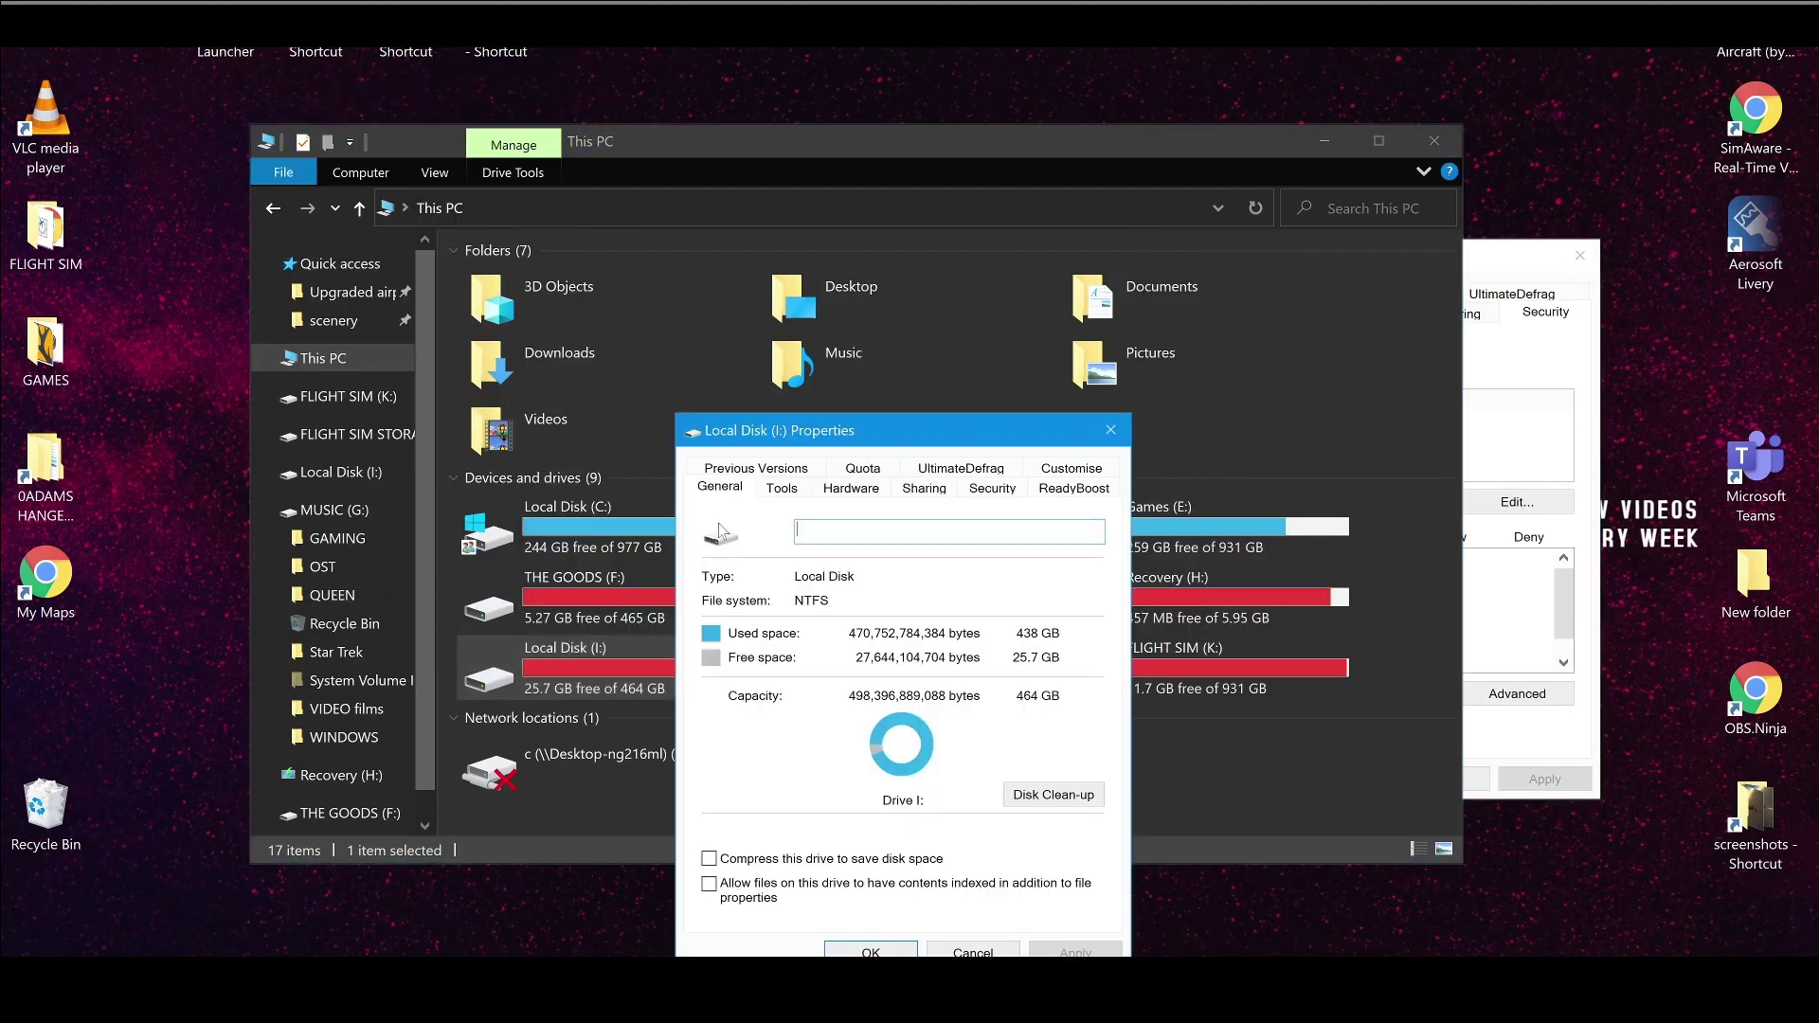
{"action": "left_click", "coordinate": [991, 488]}
{"action": "left_click_drag", "start_coordinate": [933, 434], "coordinate": [674, 299]}
{"action": "scroll", "coordinate": [494, 475], "scroll_direction": "down", "scroll_amount": 1}
{"action": "scroll", "coordinate": [493, 475], "scroll_direction": "up", "scroll_amount": 1}
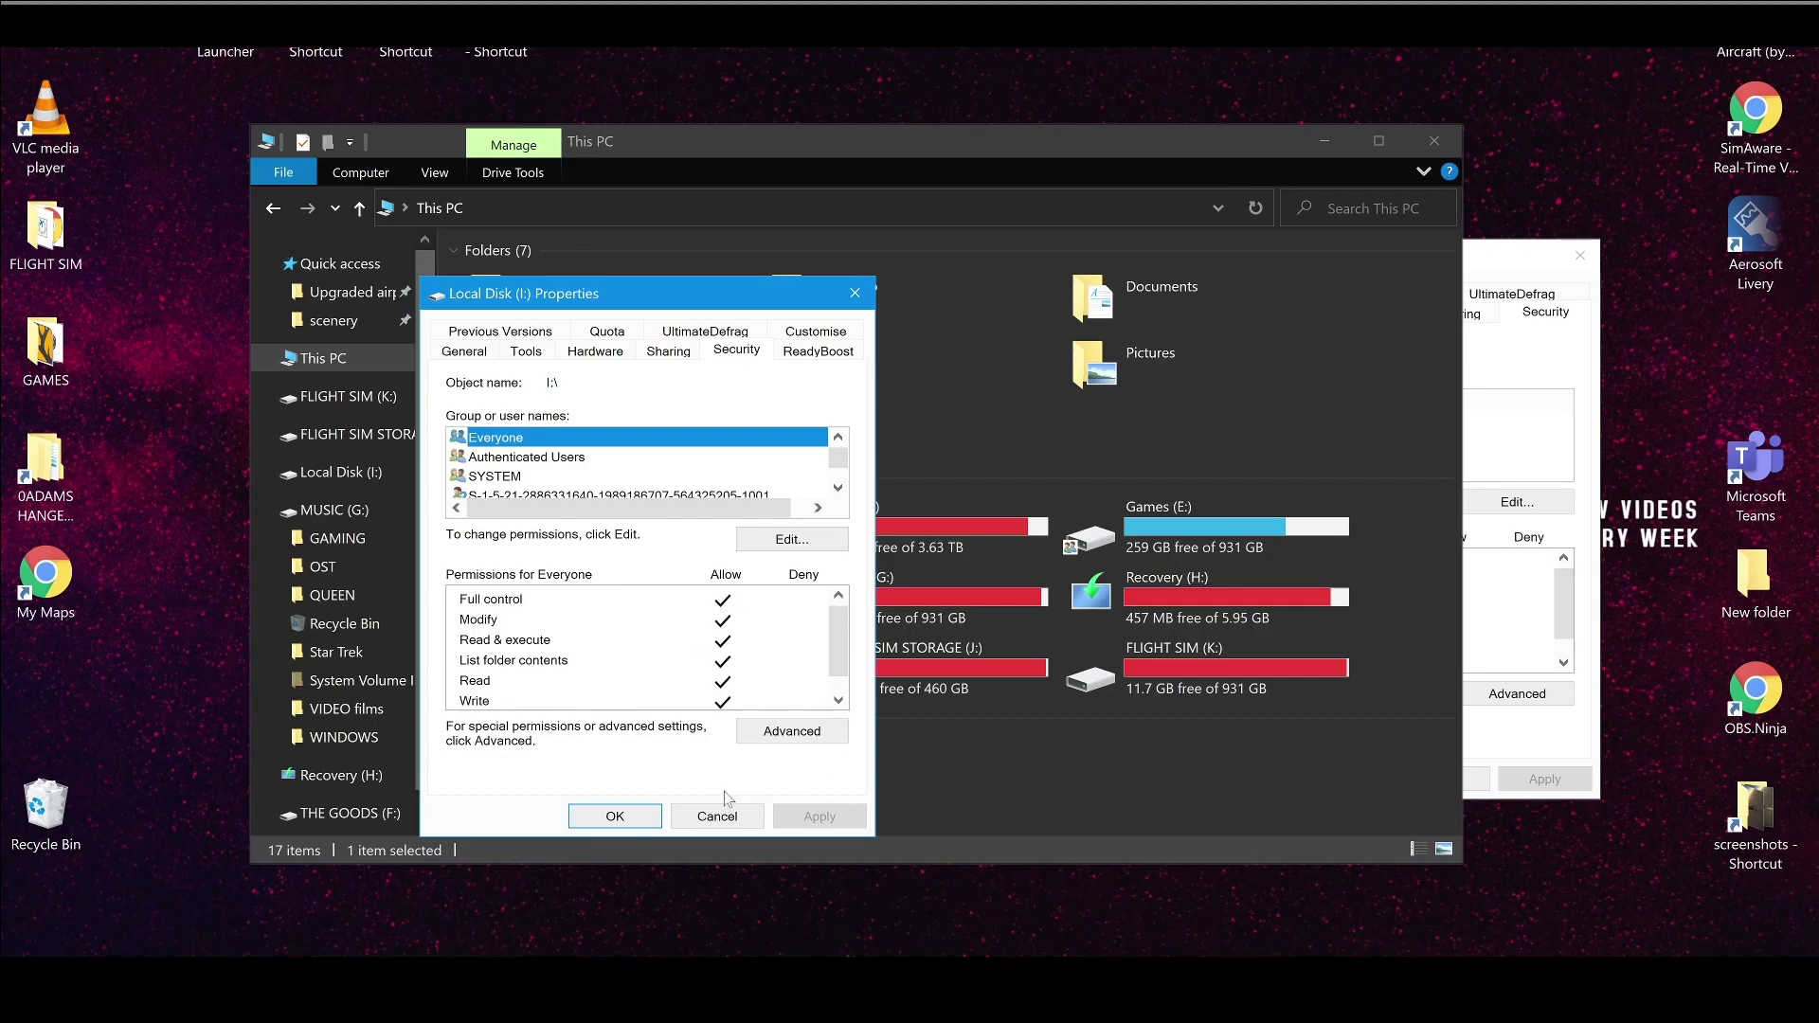
{"action": "left_click", "coordinate": [709, 817]}
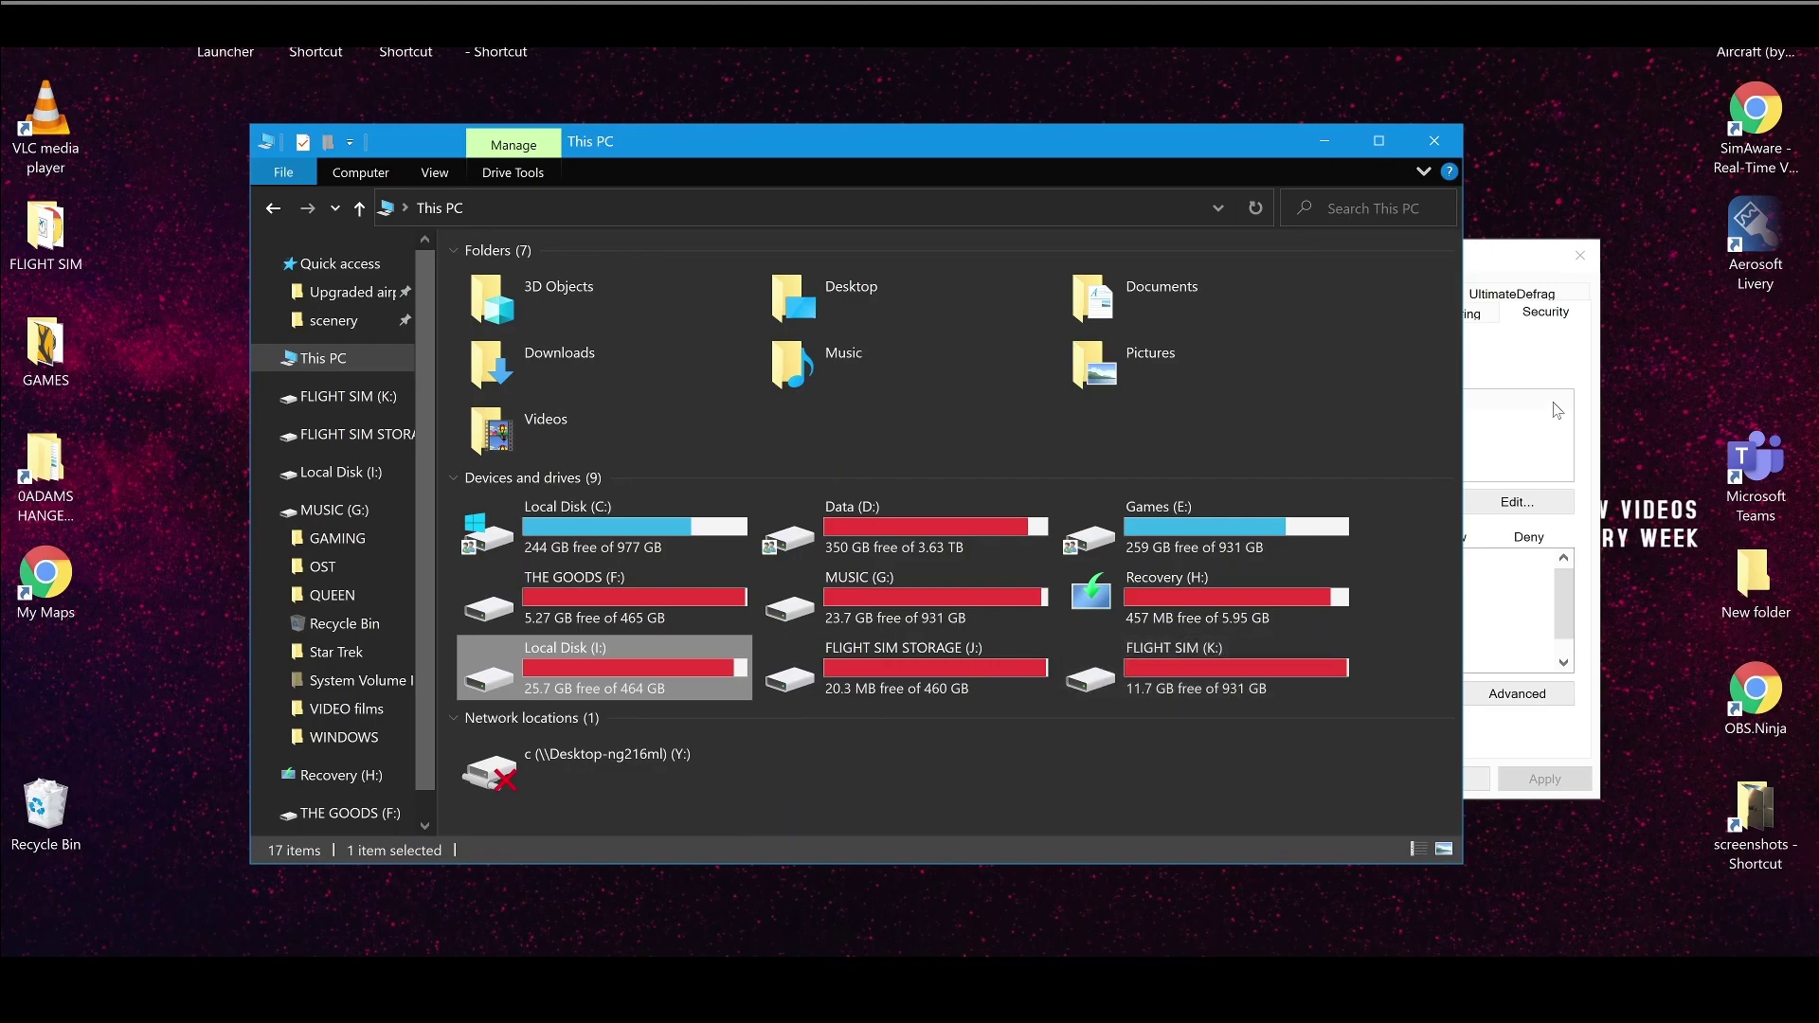
{"action": "left_click", "coordinate": [1533, 349]}
{"action": "left_click_drag", "start_coordinate": [1446, 265], "coordinate": [1069, 250]}
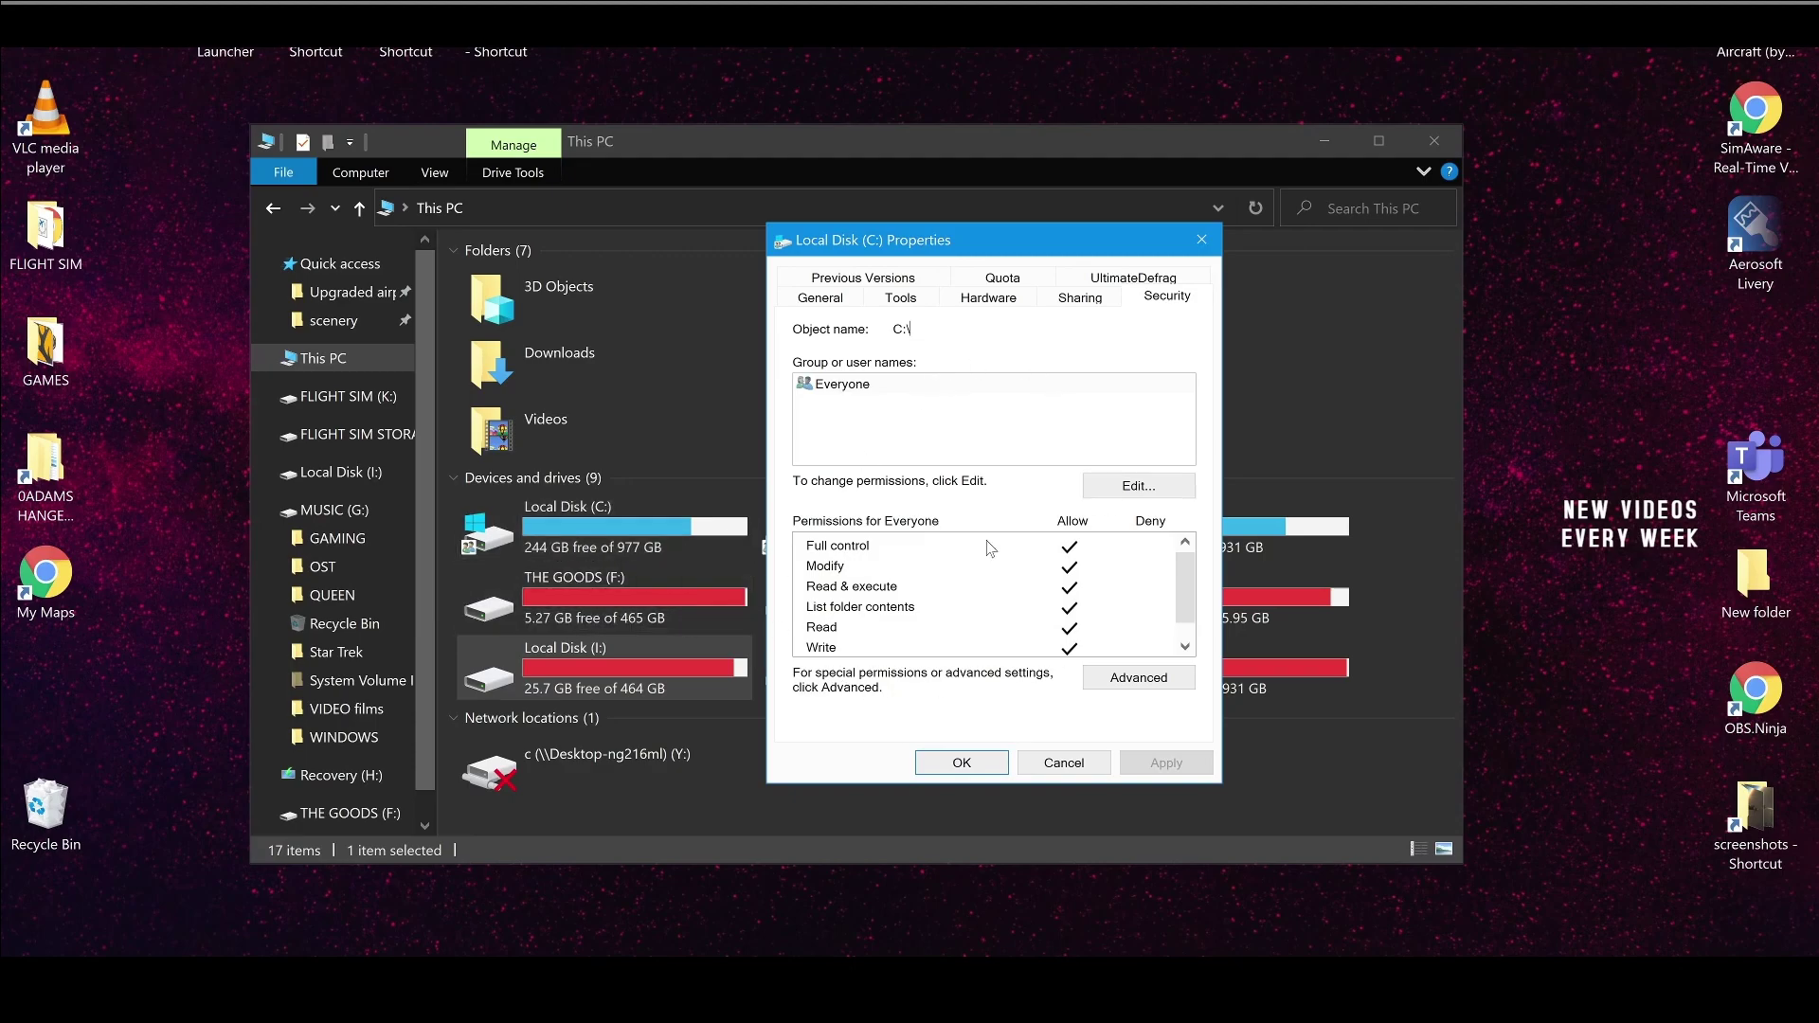
Open Advanced Security Settings for C: and inspect the current owner, Everyone
{"action": "left_click", "coordinate": [1138, 680]}
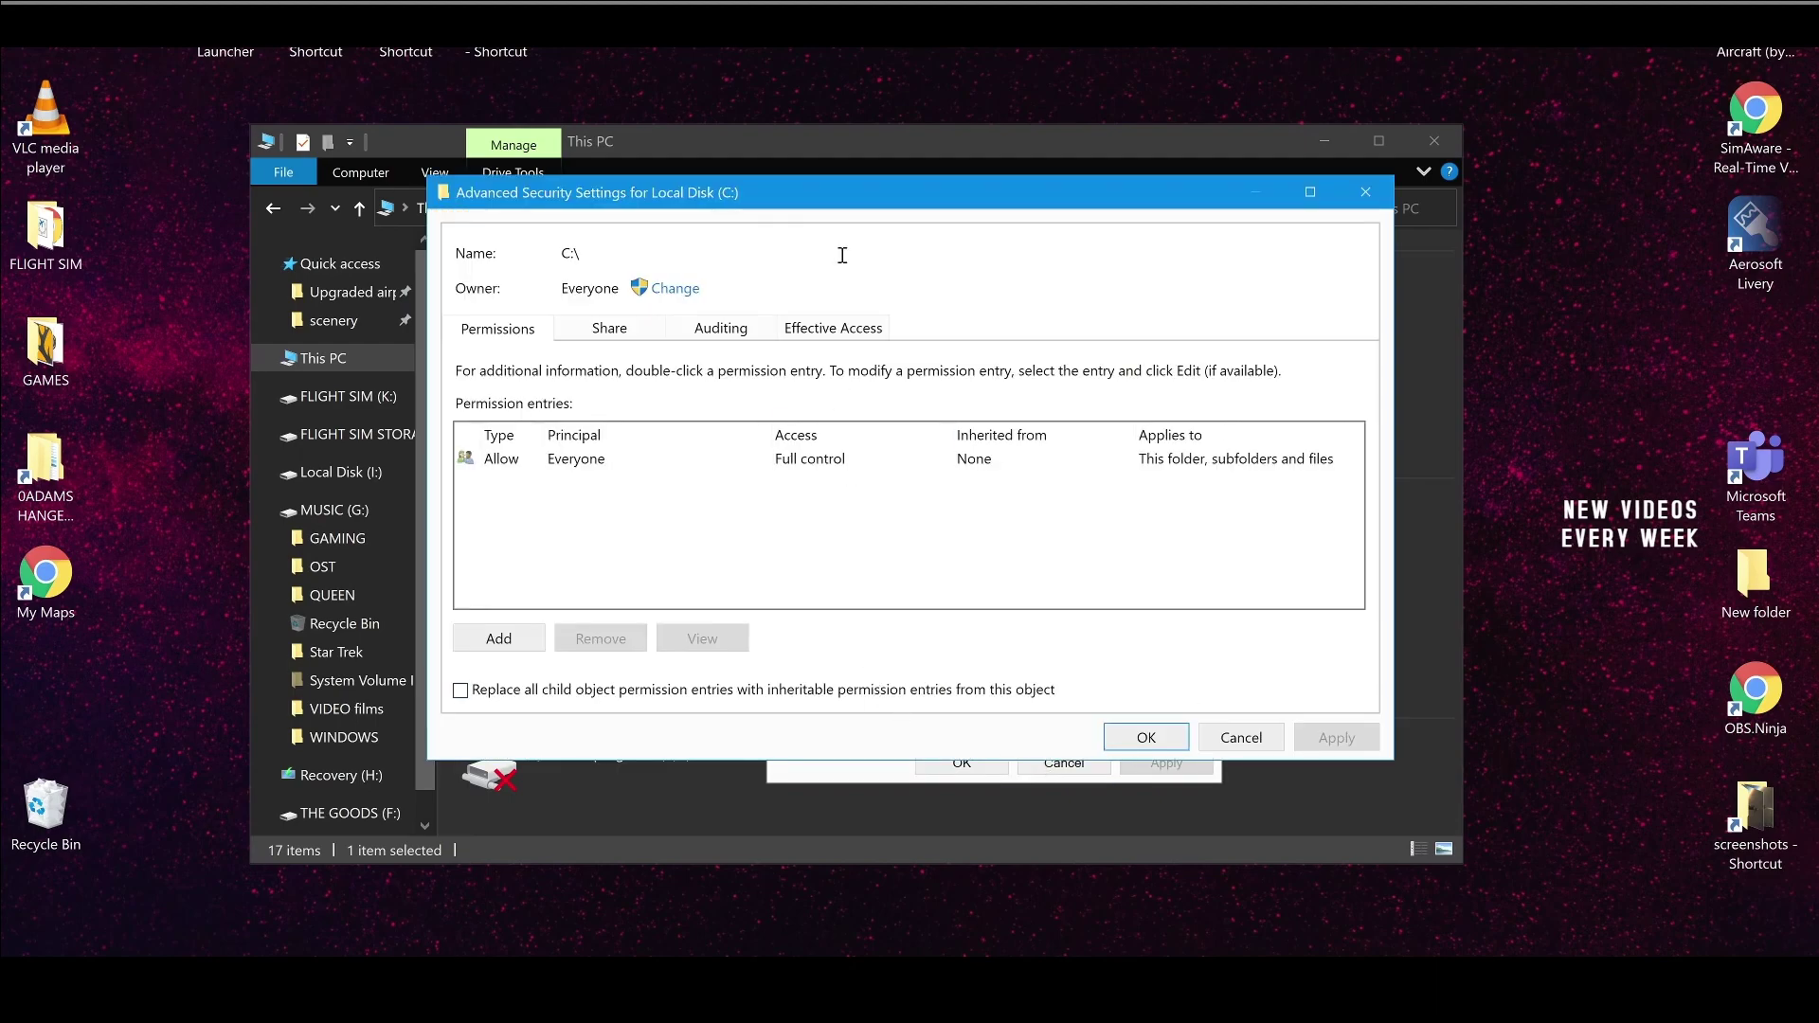
{"action": "left_click", "coordinate": [830, 333]}
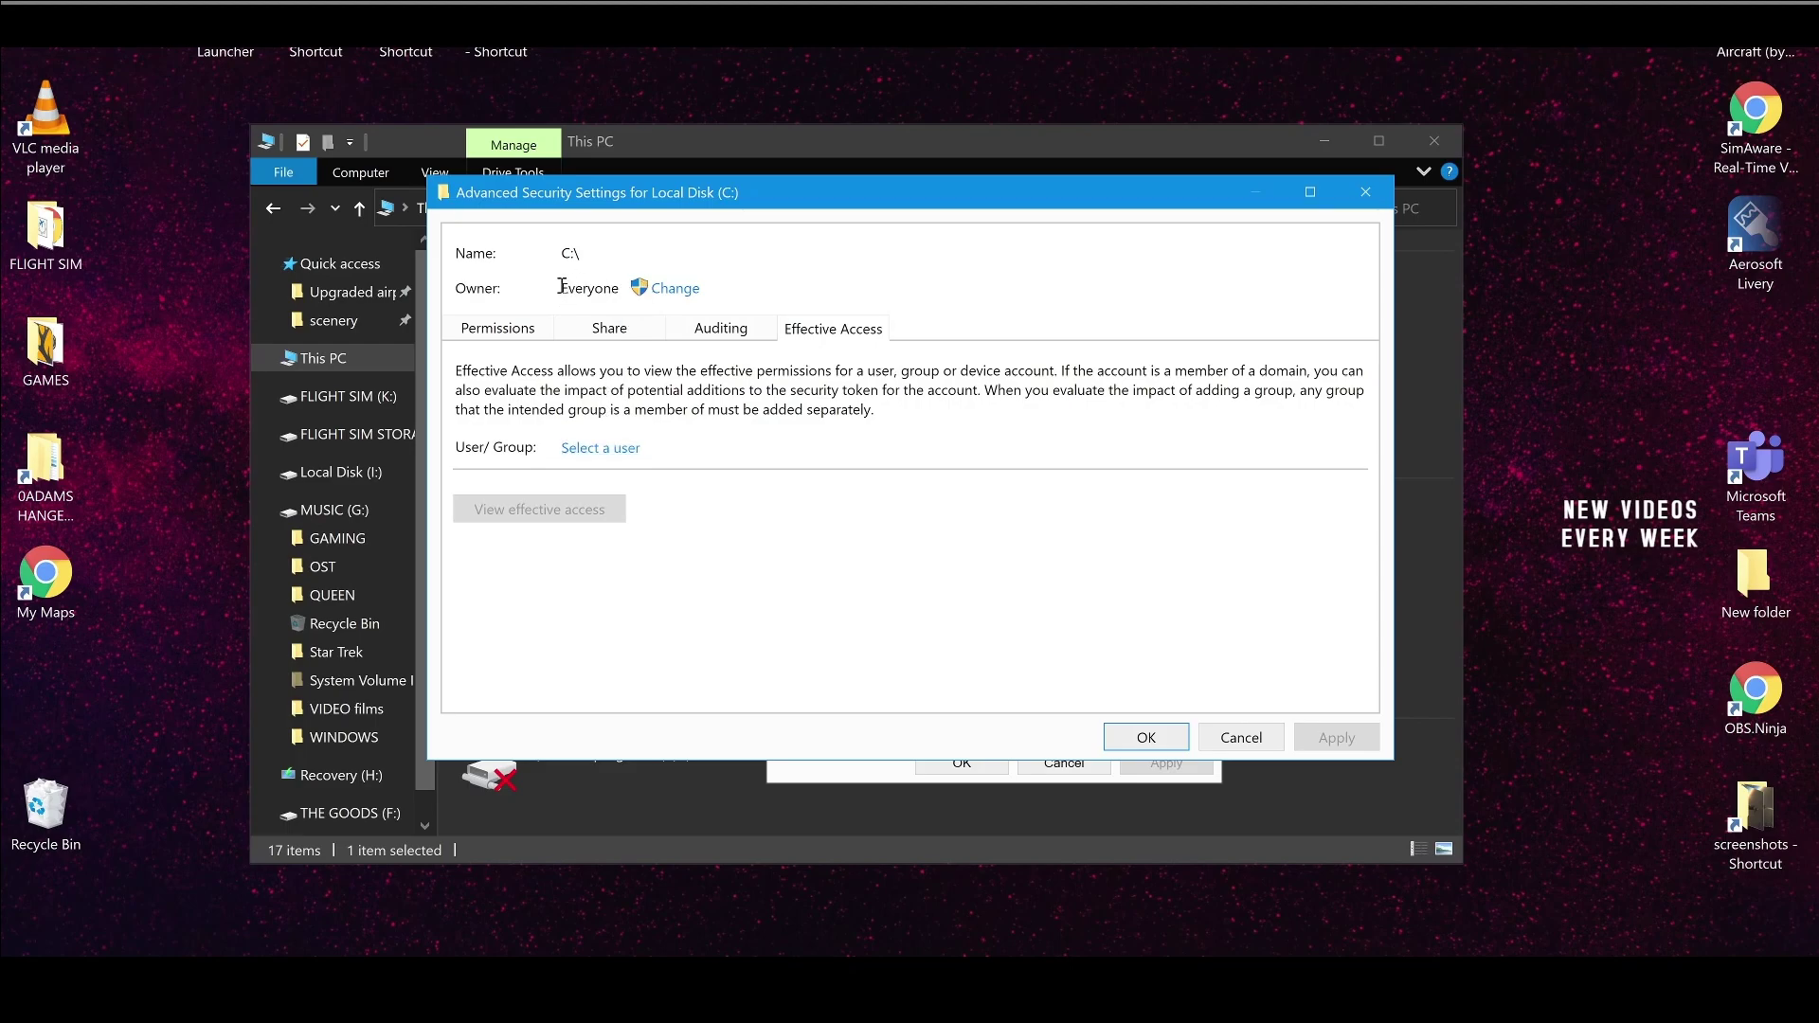
{"action": "left_click_drag", "start_coordinate": [562, 286], "coordinate": [621, 272]}
{"action": "left_click", "coordinate": [562, 292]}
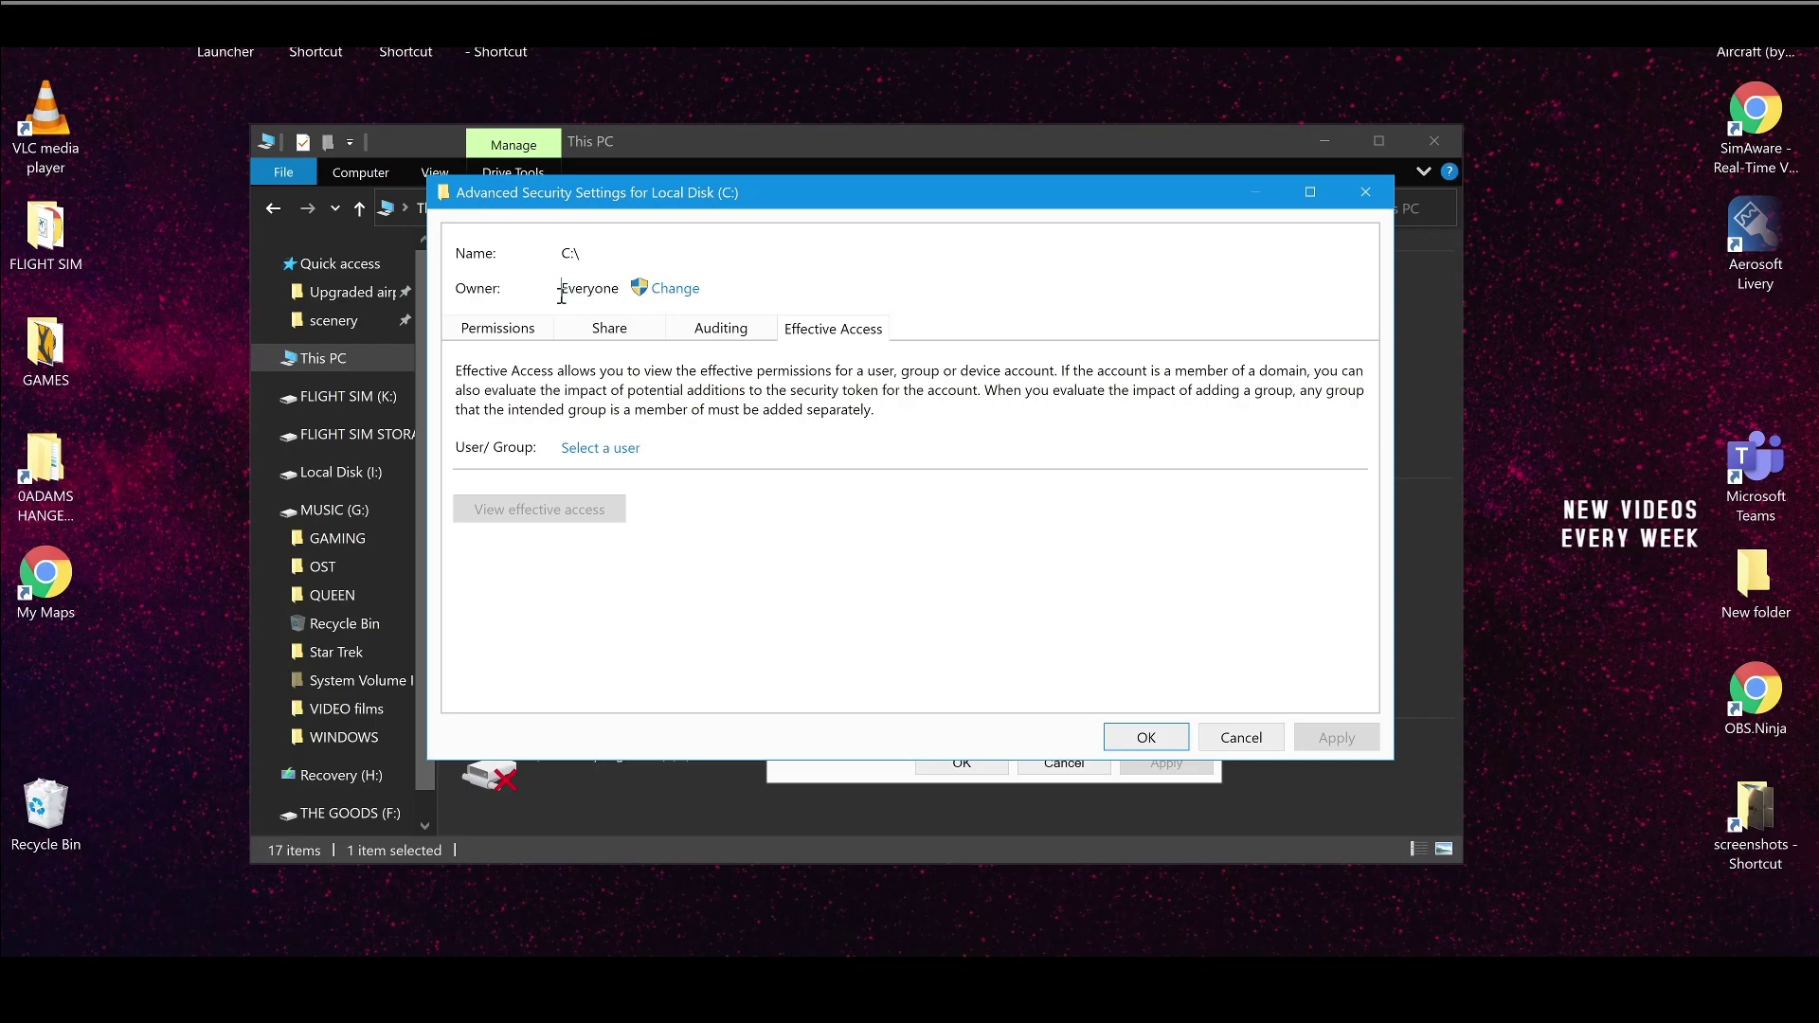
Change the owner of C: to Everyone via Check Names, then return to Effective Access
{"action": "left_click", "coordinate": [675, 288]}
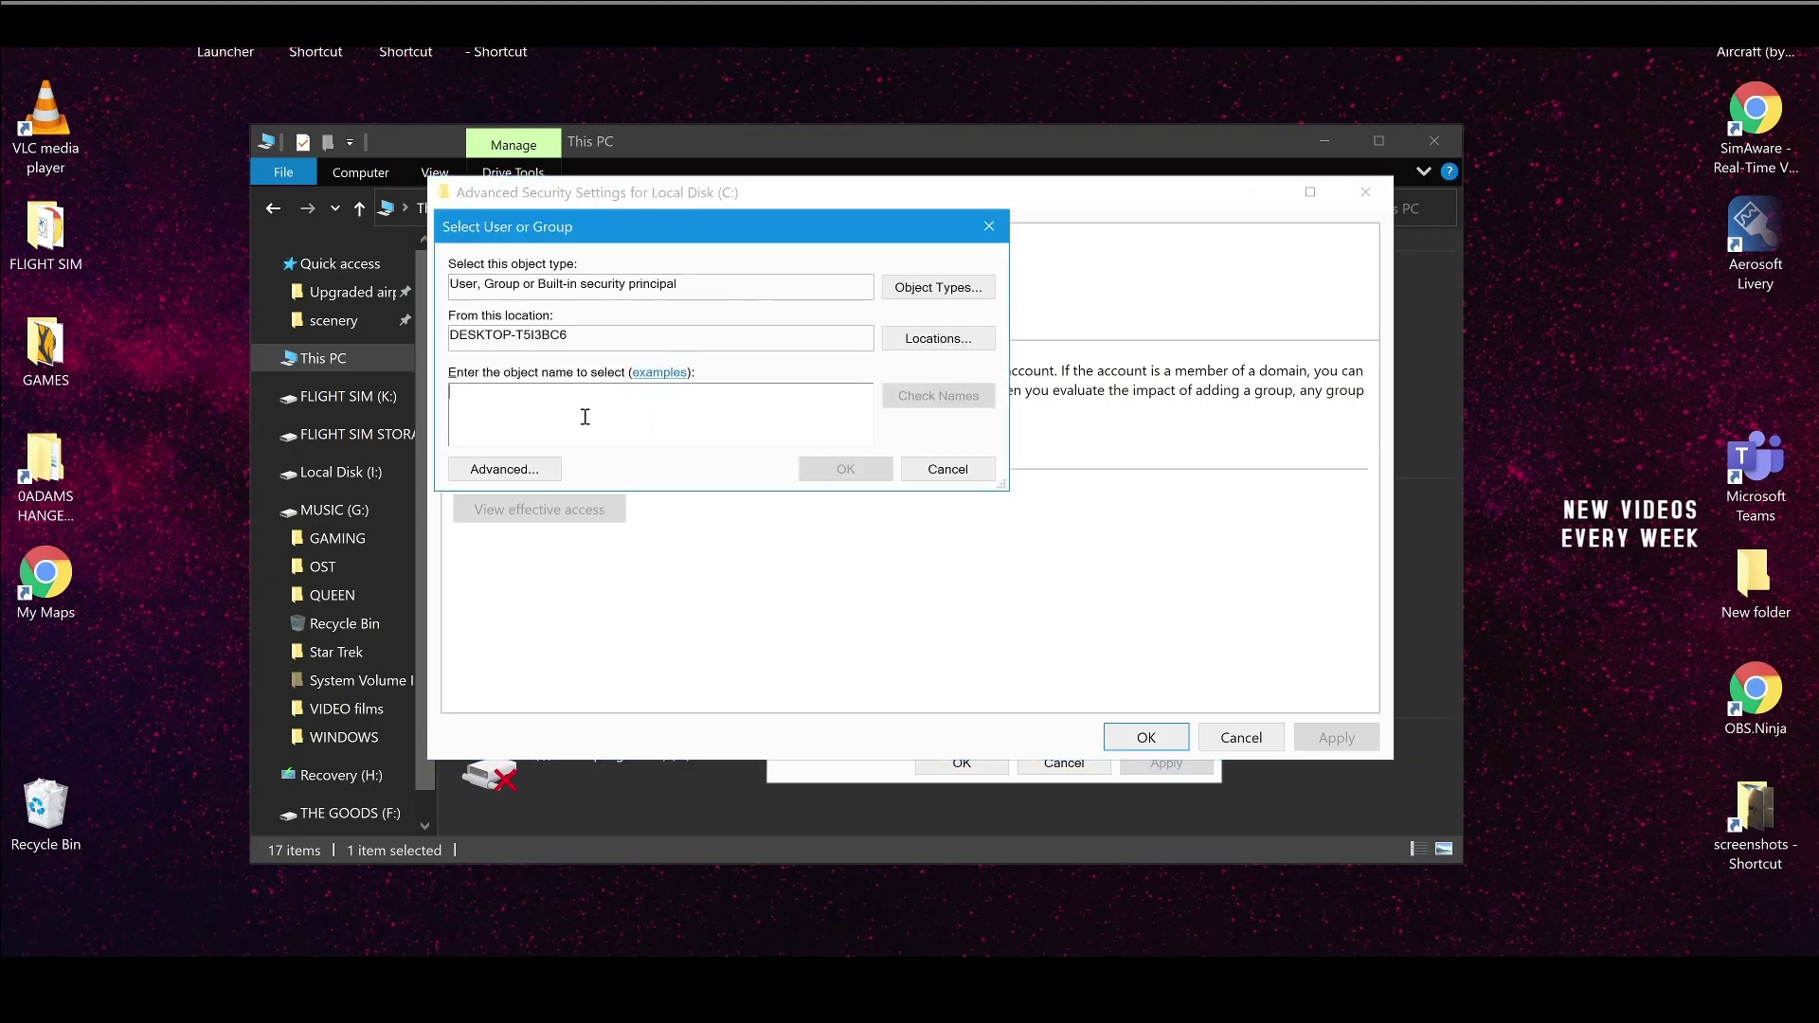
{"action": "type", "text": "everyone"}
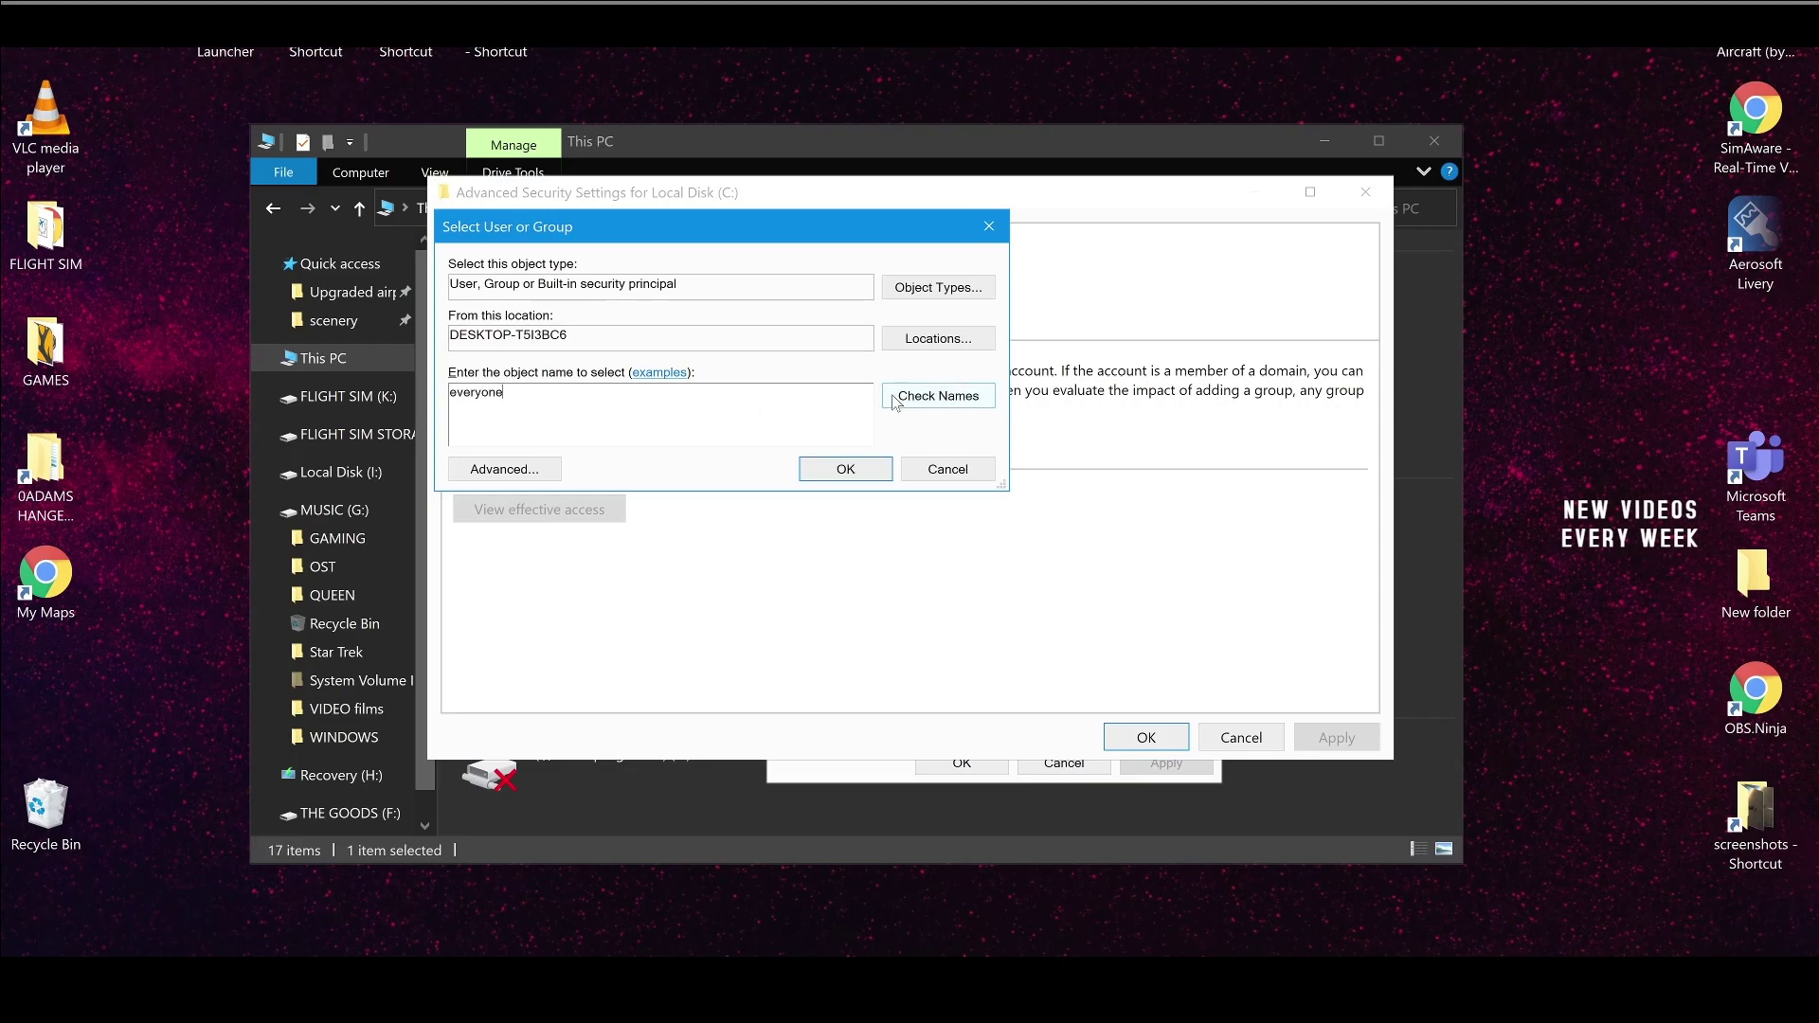
{"action": "left_click", "coordinate": [940, 398]}
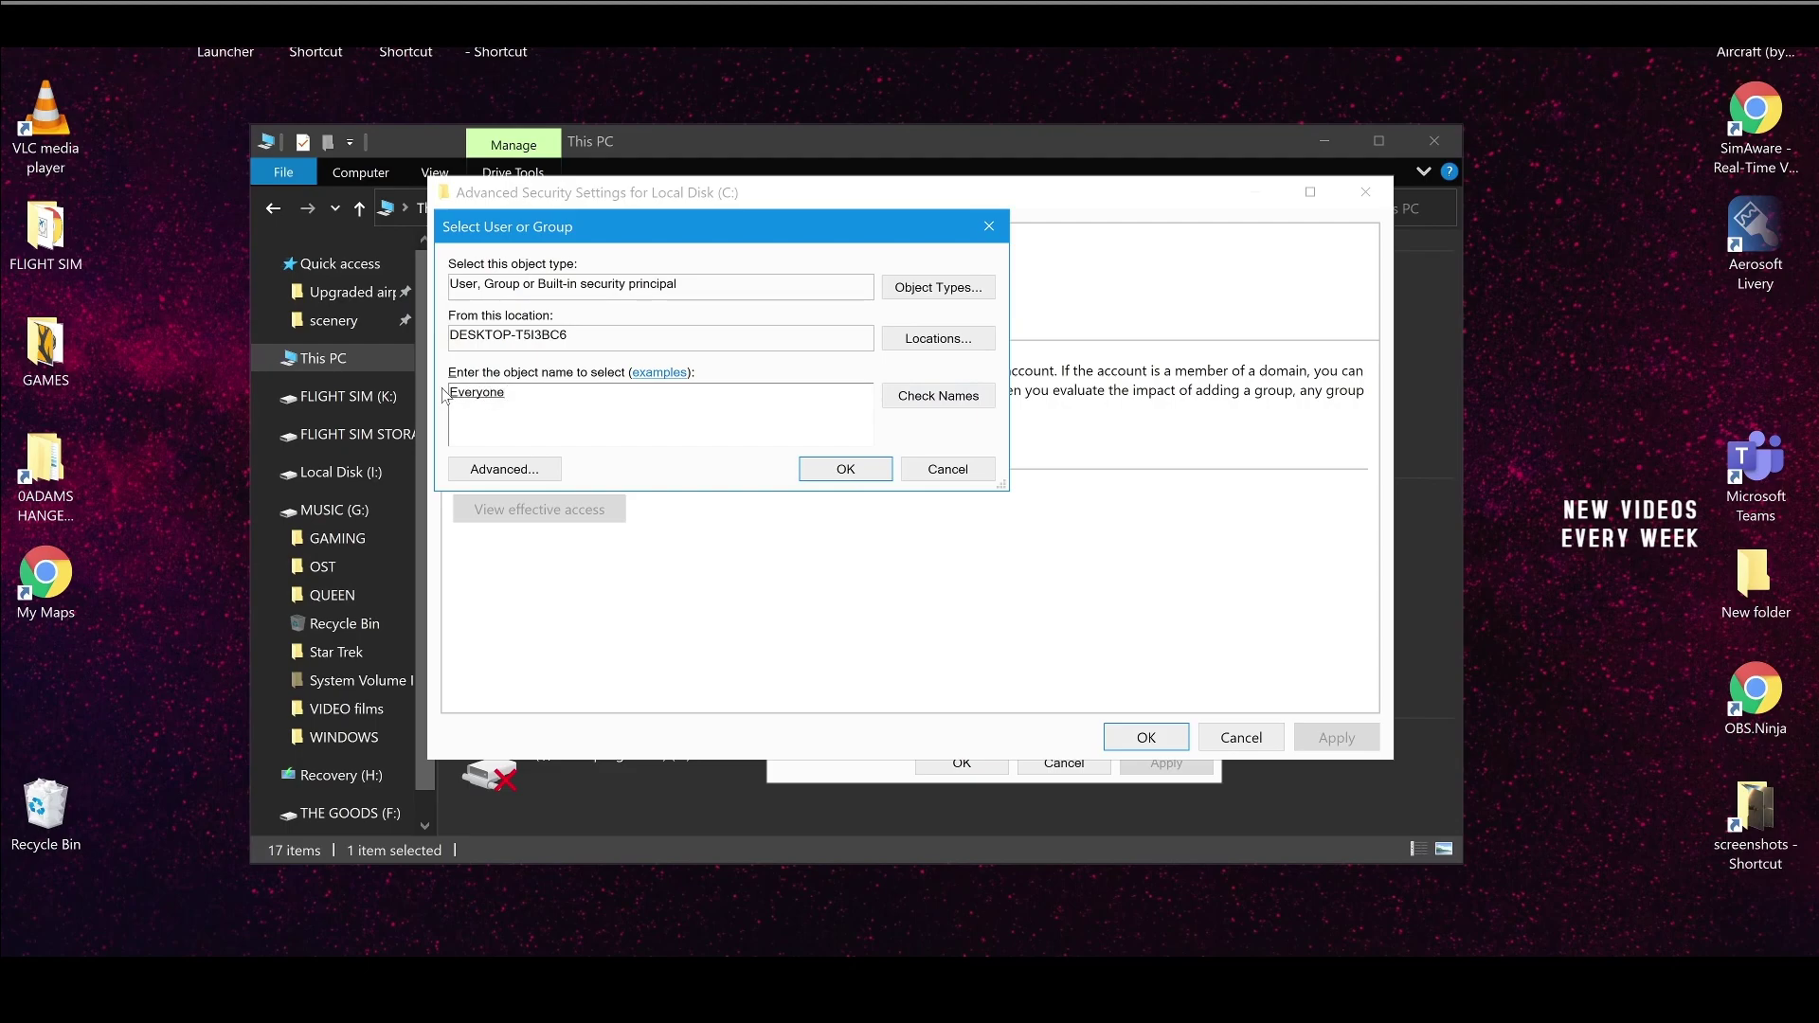
{"action": "left_click", "coordinate": [502, 398]}
{"action": "left_click", "coordinate": [455, 398]}
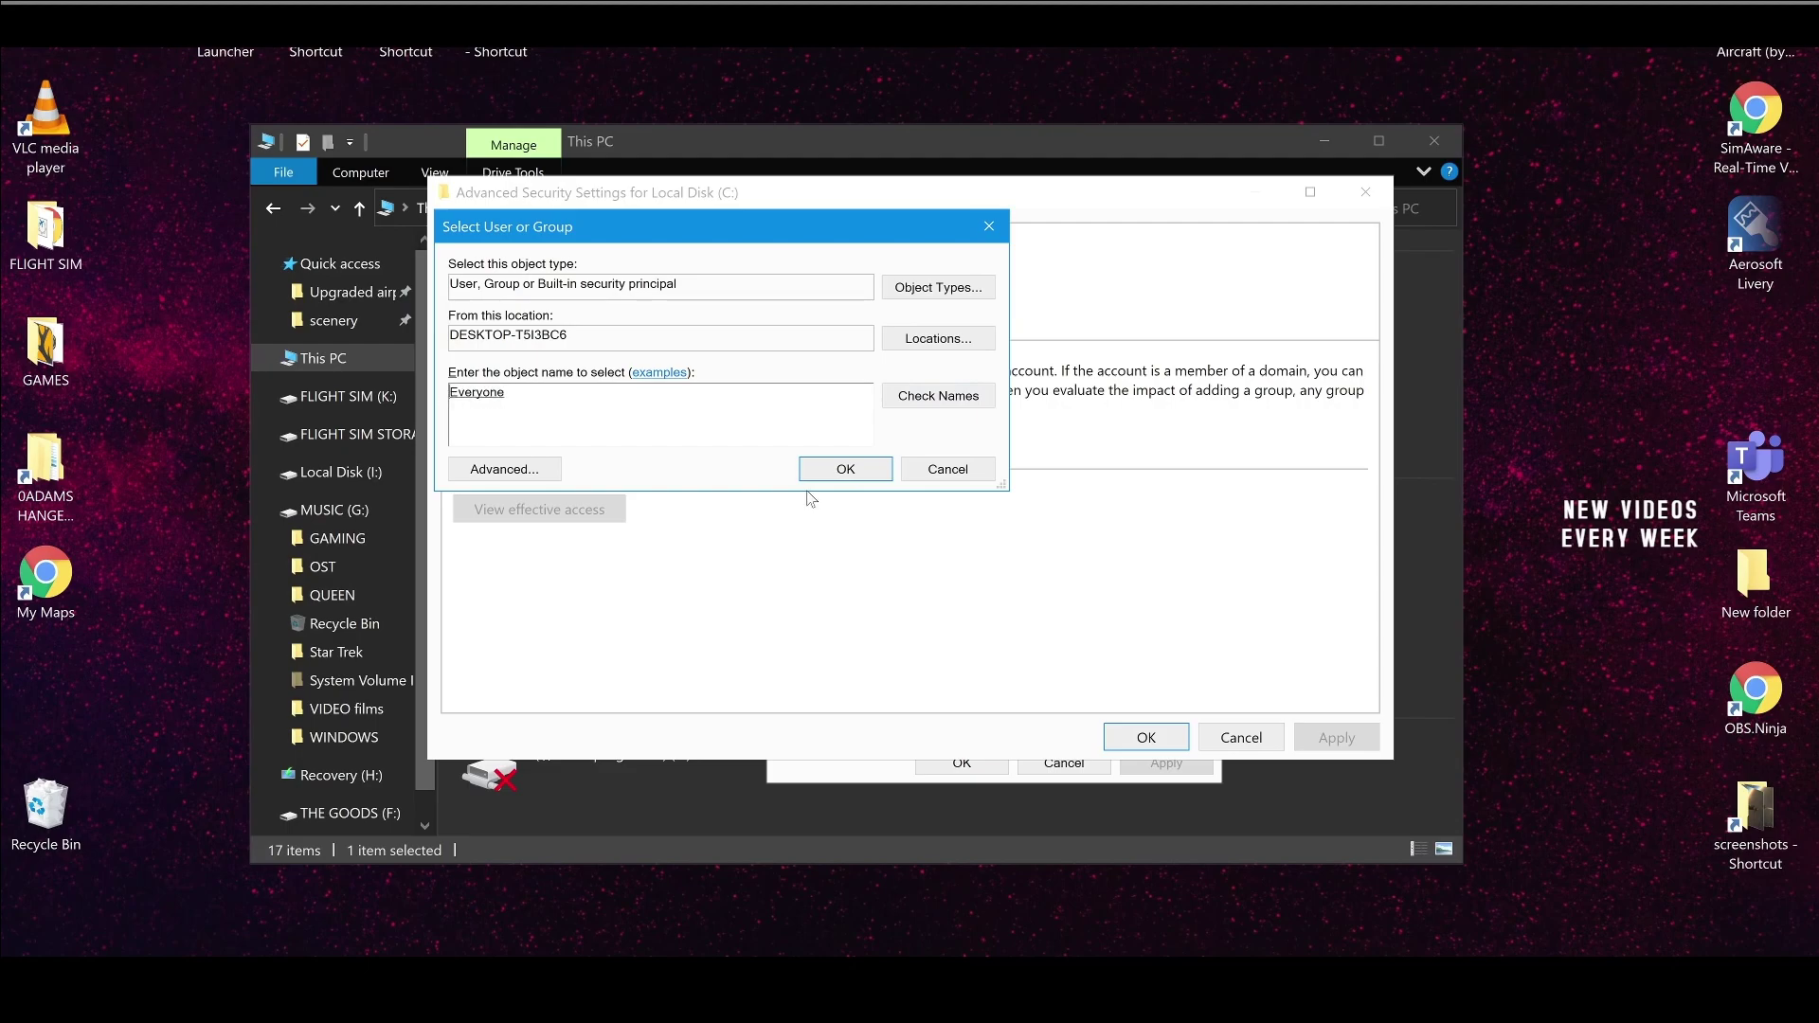
{"action": "left_click", "coordinate": [876, 469]}
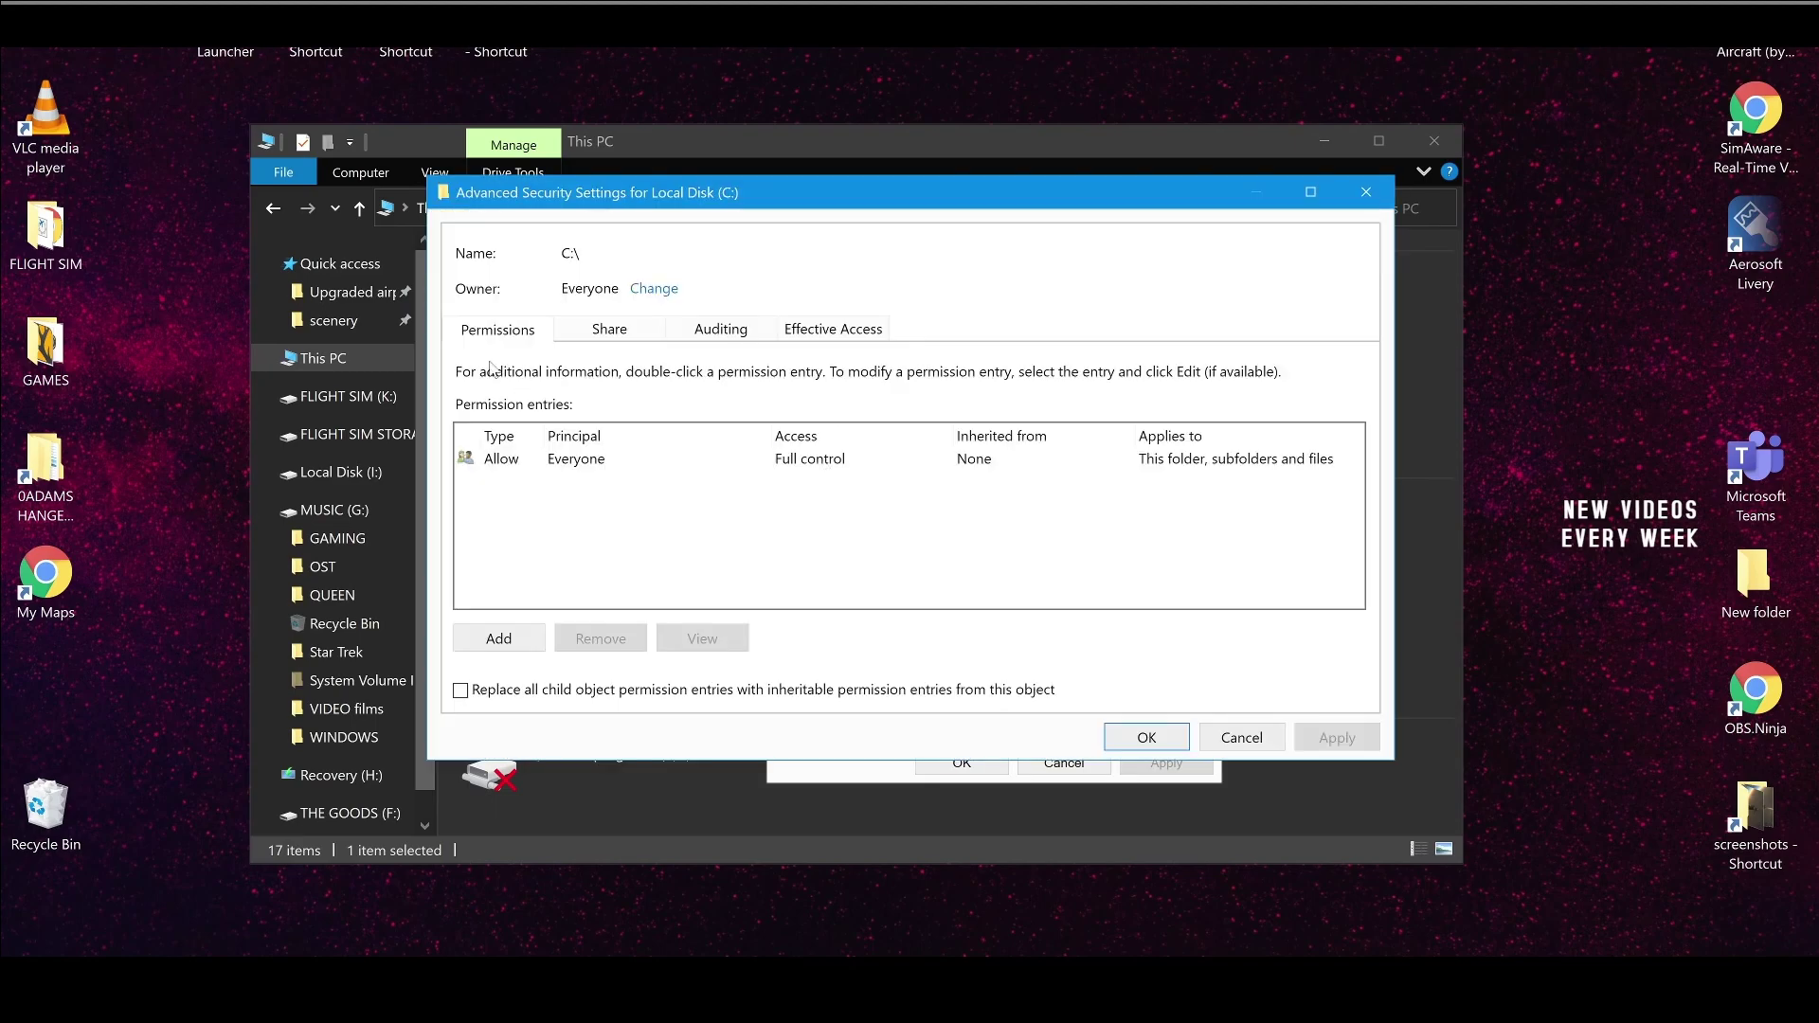
{"action": "left_click", "coordinate": [821, 334]}
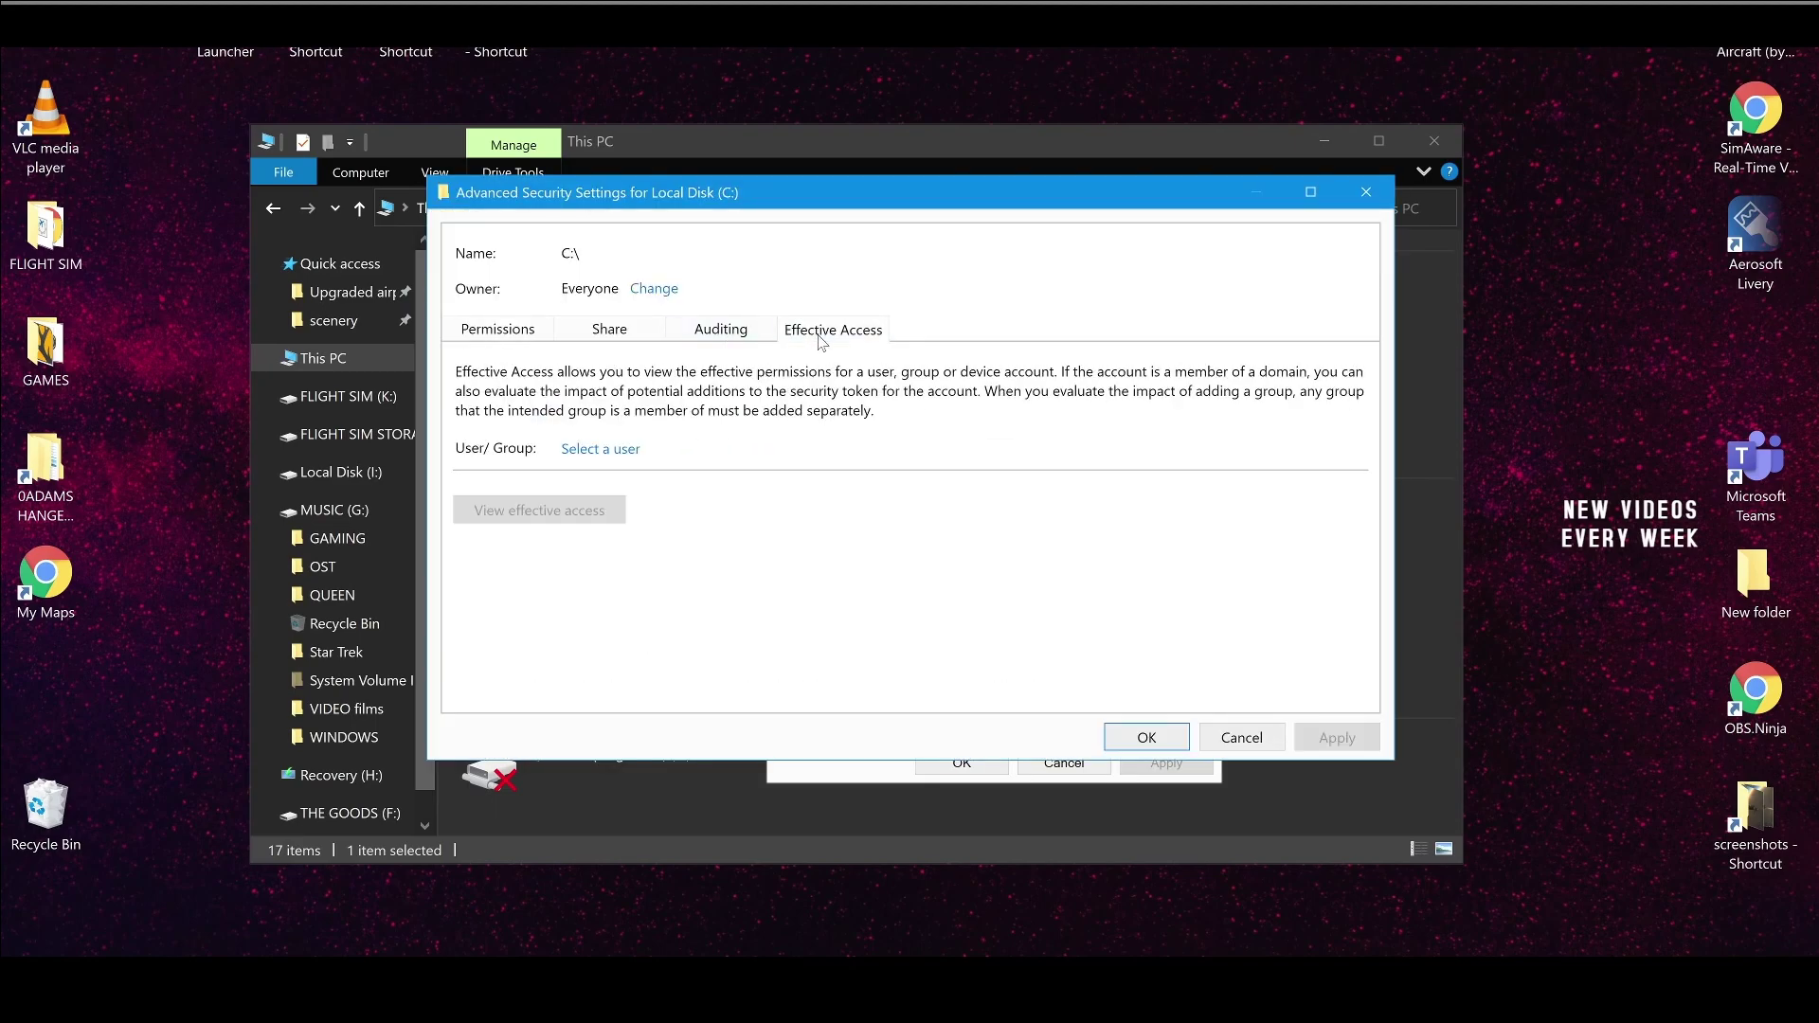
{"action": "double_click", "coordinate": [563, 286]}
{"action": "left_click", "coordinate": [593, 289]}
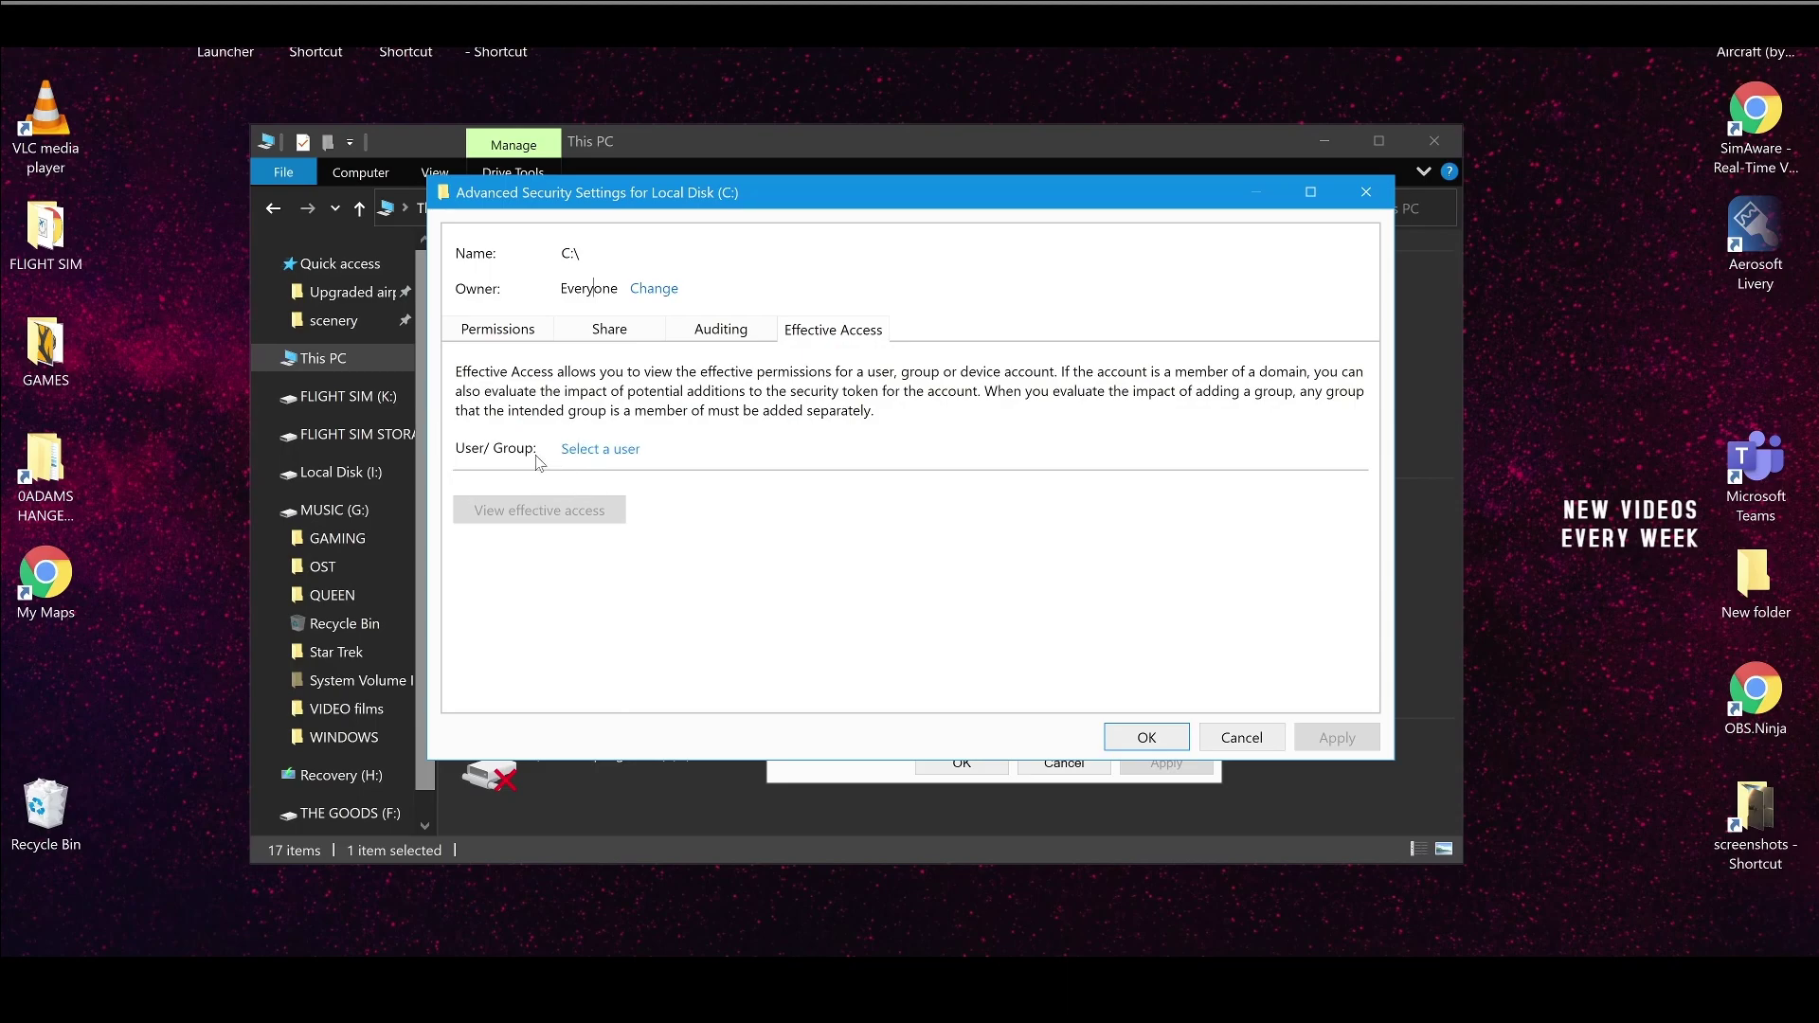
Evaluate Everyone's effective access on C:\, showing Full control and every permission granted
{"action": "left_click", "coordinate": [592, 451]}
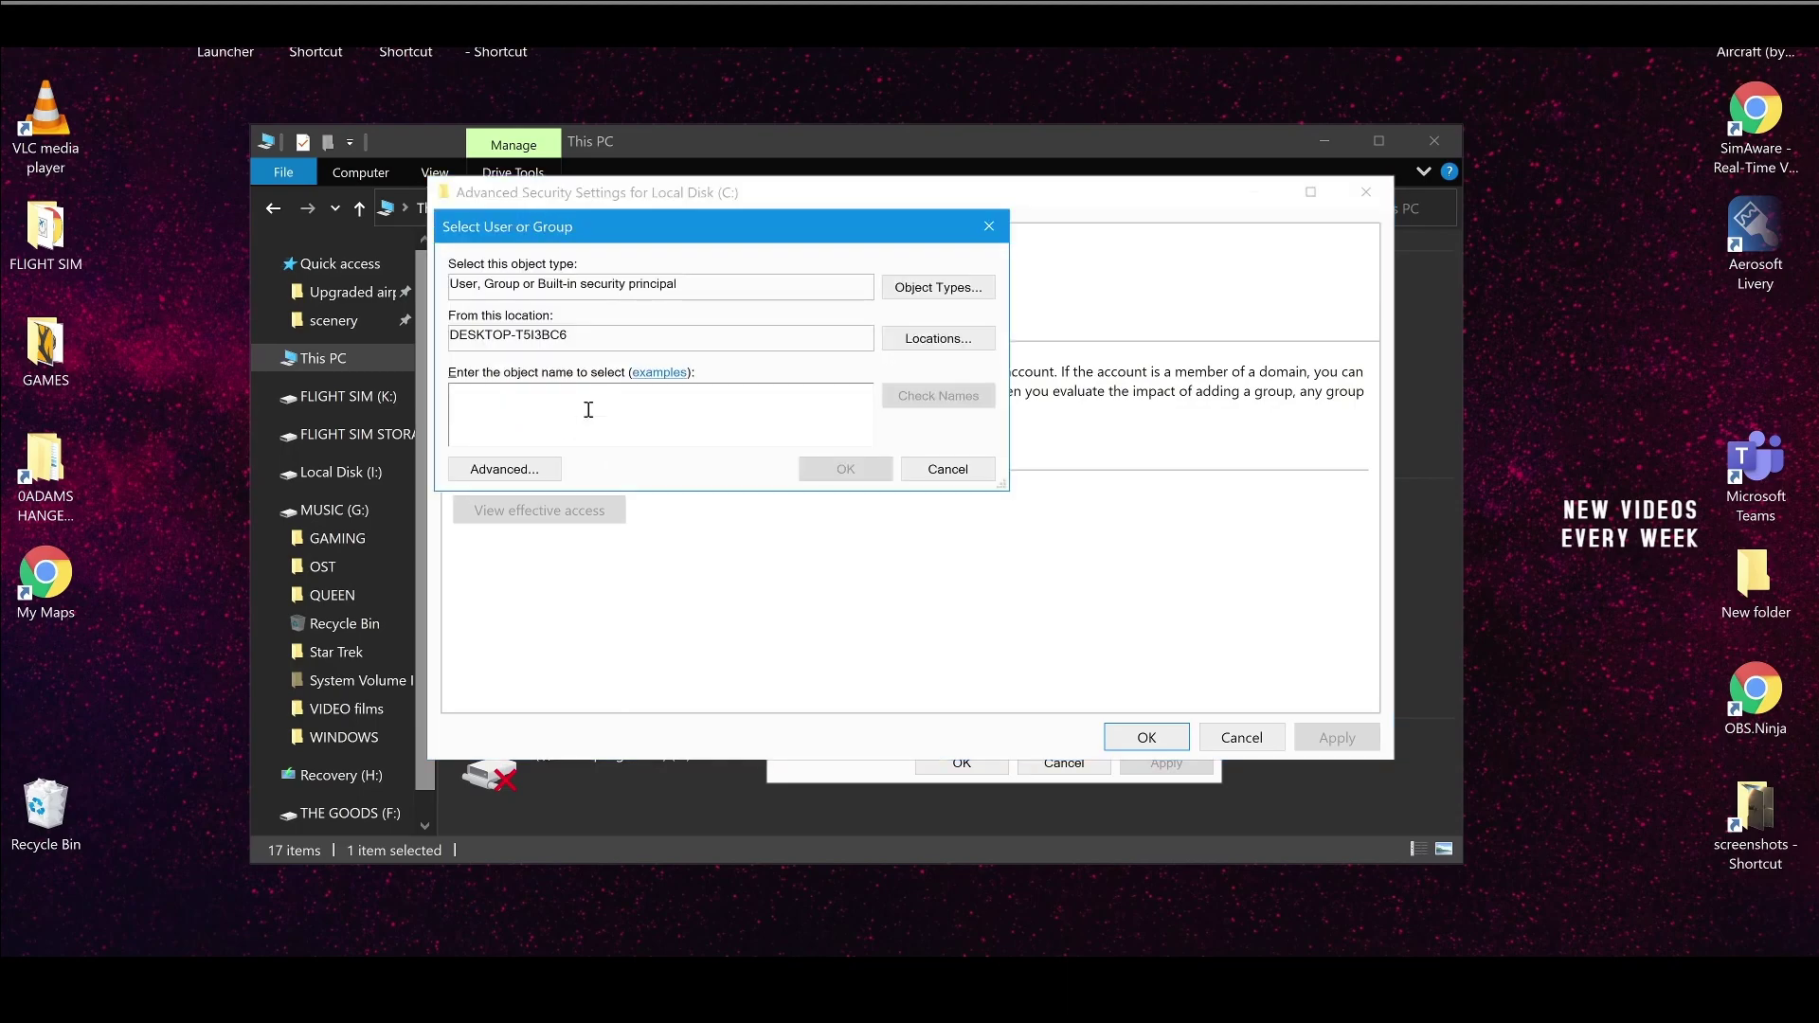
{"action": "type", "text": "everyo"}
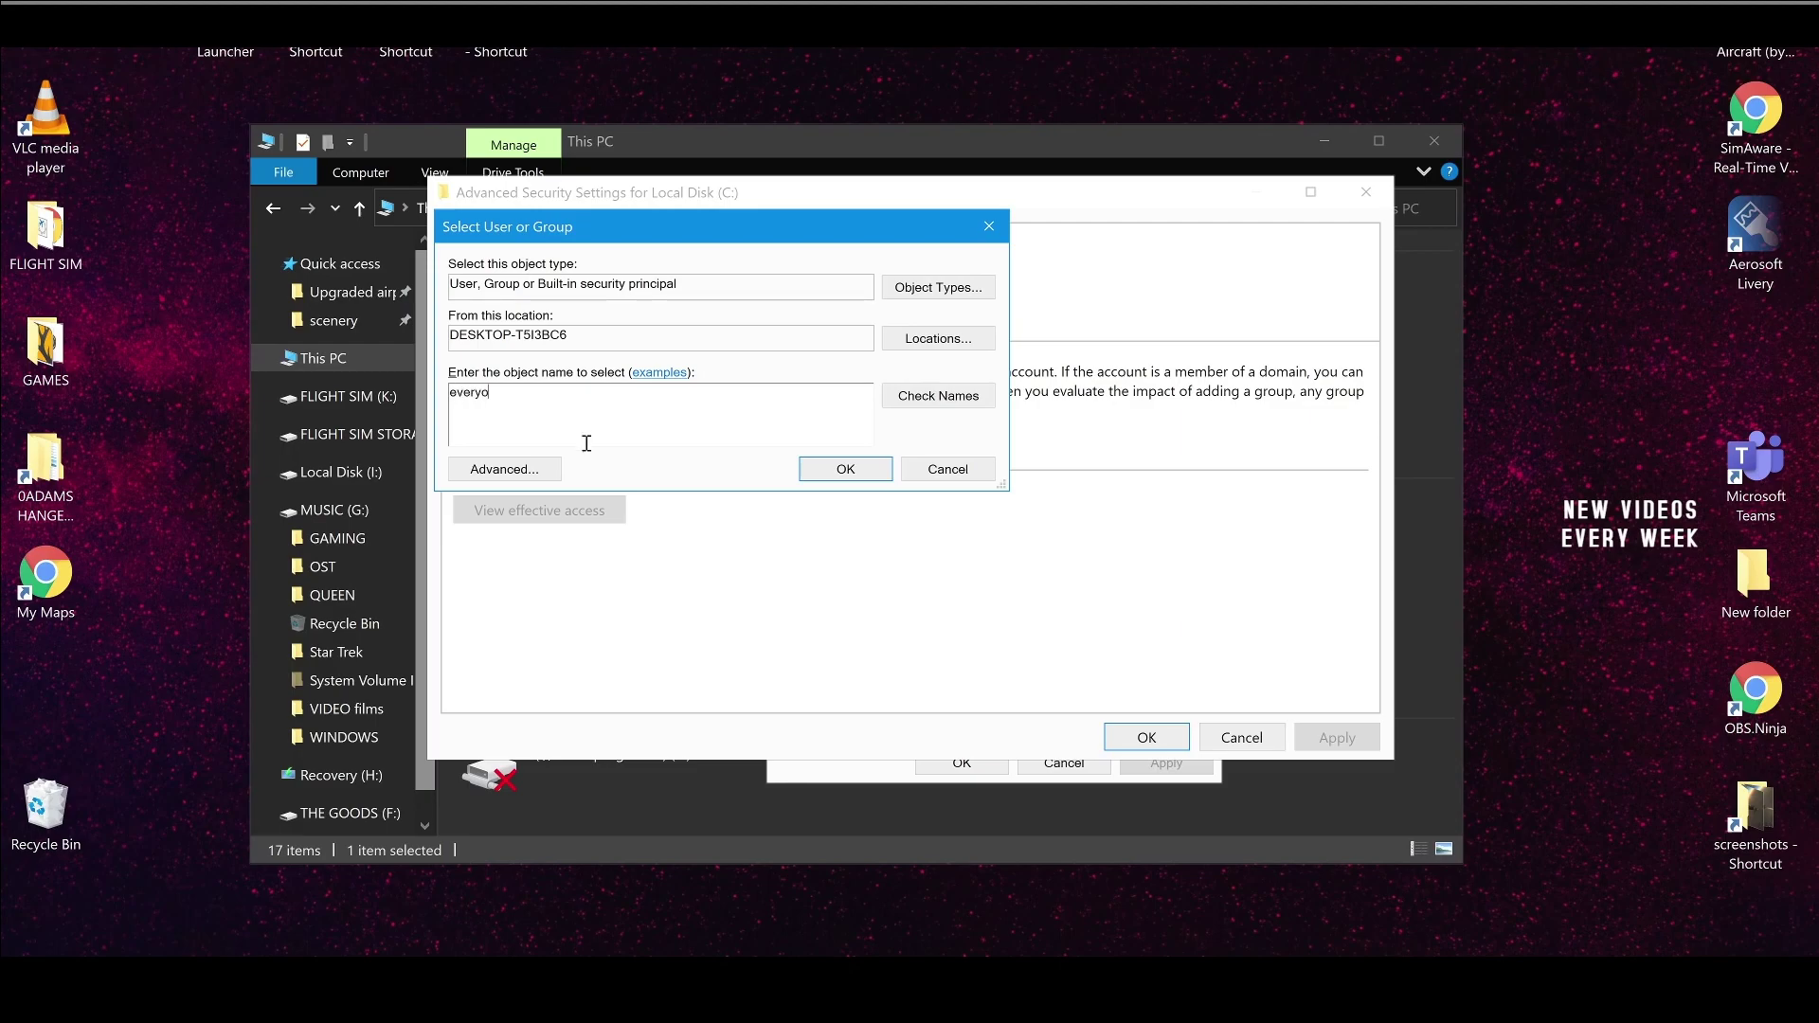
{"action": "type", "text": "ne"}
{"action": "left_click", "coordinate": [944, 402]}
{"action": "left_click", "coordinate": [830, 474]}
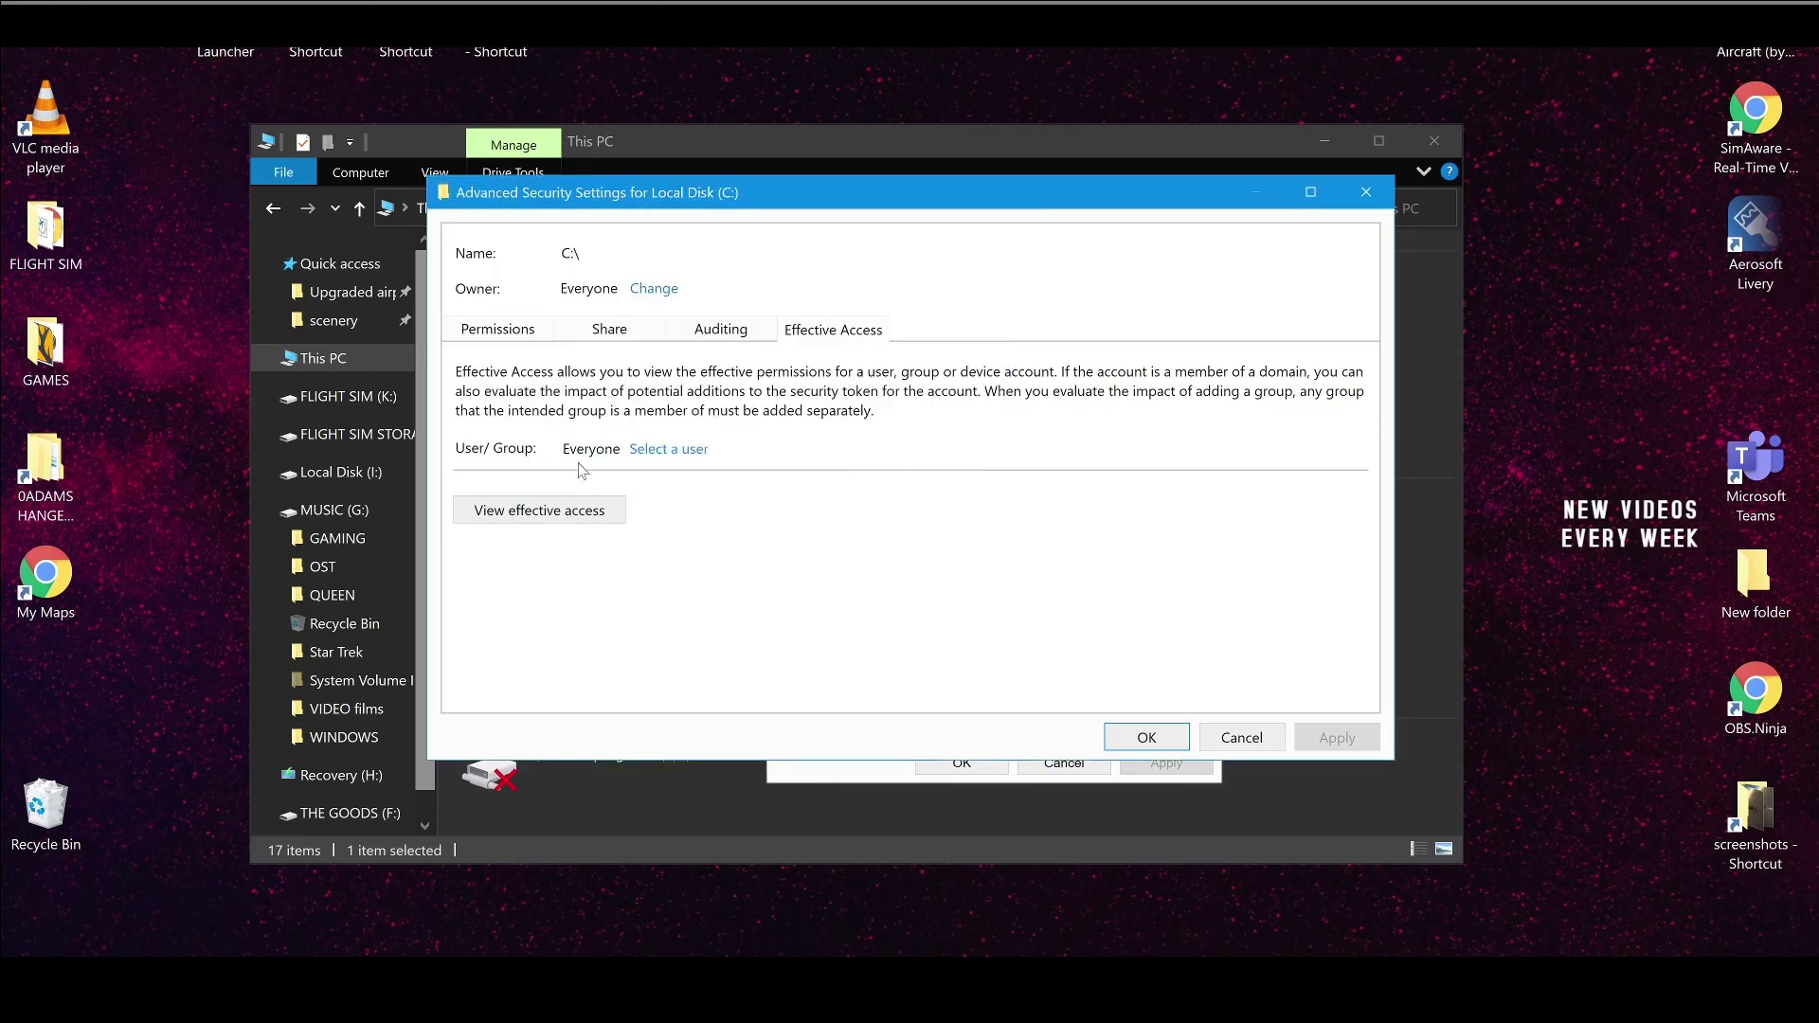
{"action": "left_click", "coordinate": [508, 512]}
{"action": "scroll", "coordinate": [542, 519], "scroll_direction": "down", "scroll_amount": 2}
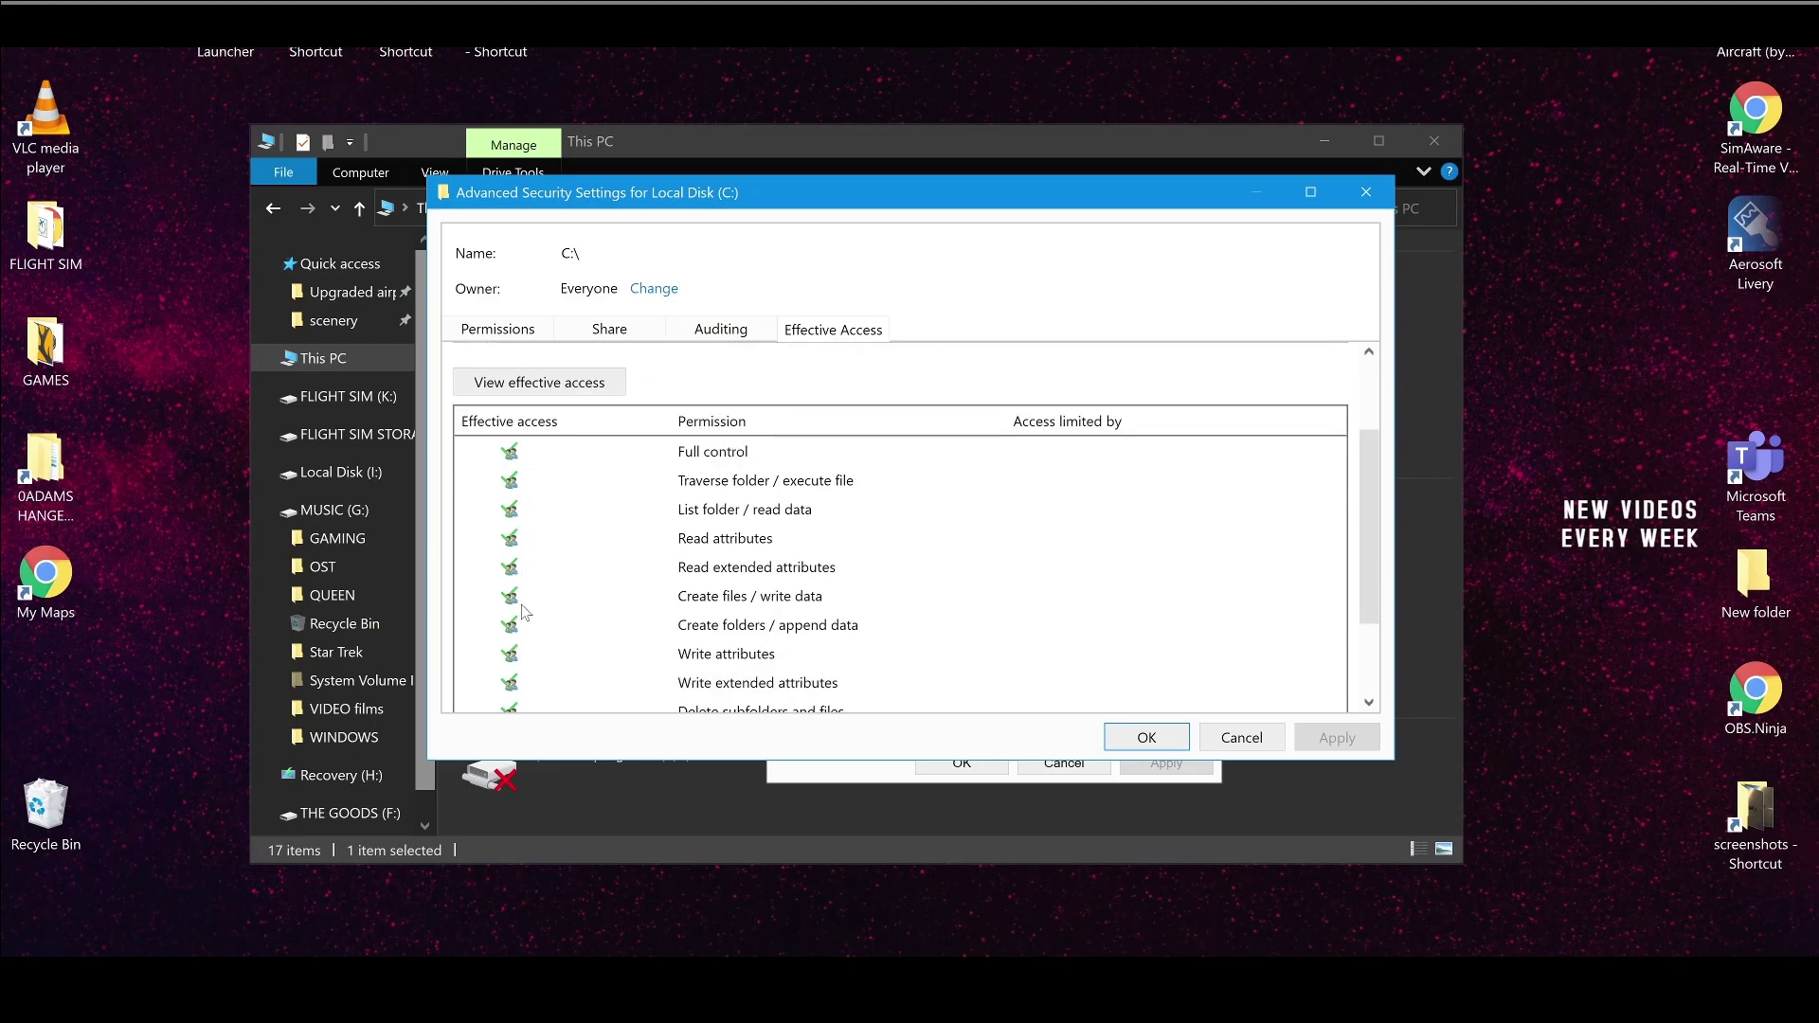
{"action": "scroll", "coordinate": [517, 706], "scroll_direction": "down", "scroll_amount": 1}
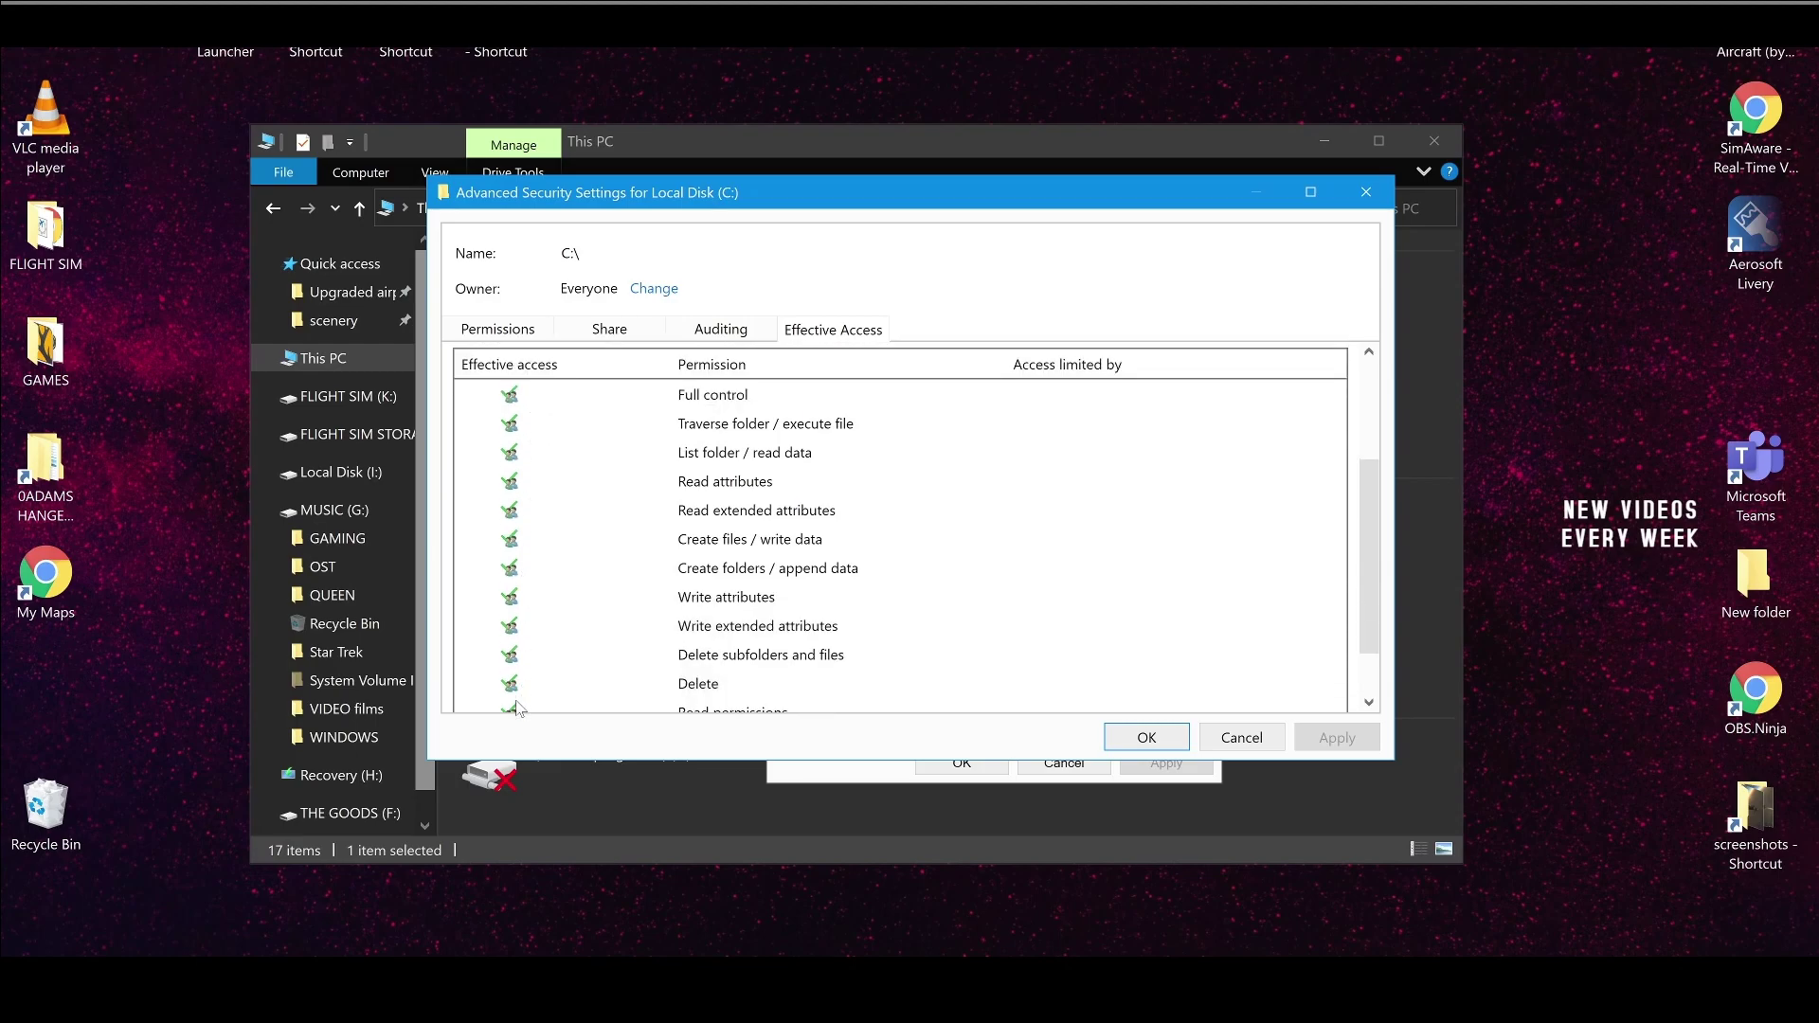
Add an All-type auditing entry for Everyone on C:\ with Full control
{"action": "left_click", "coordinate": [748, 338]}
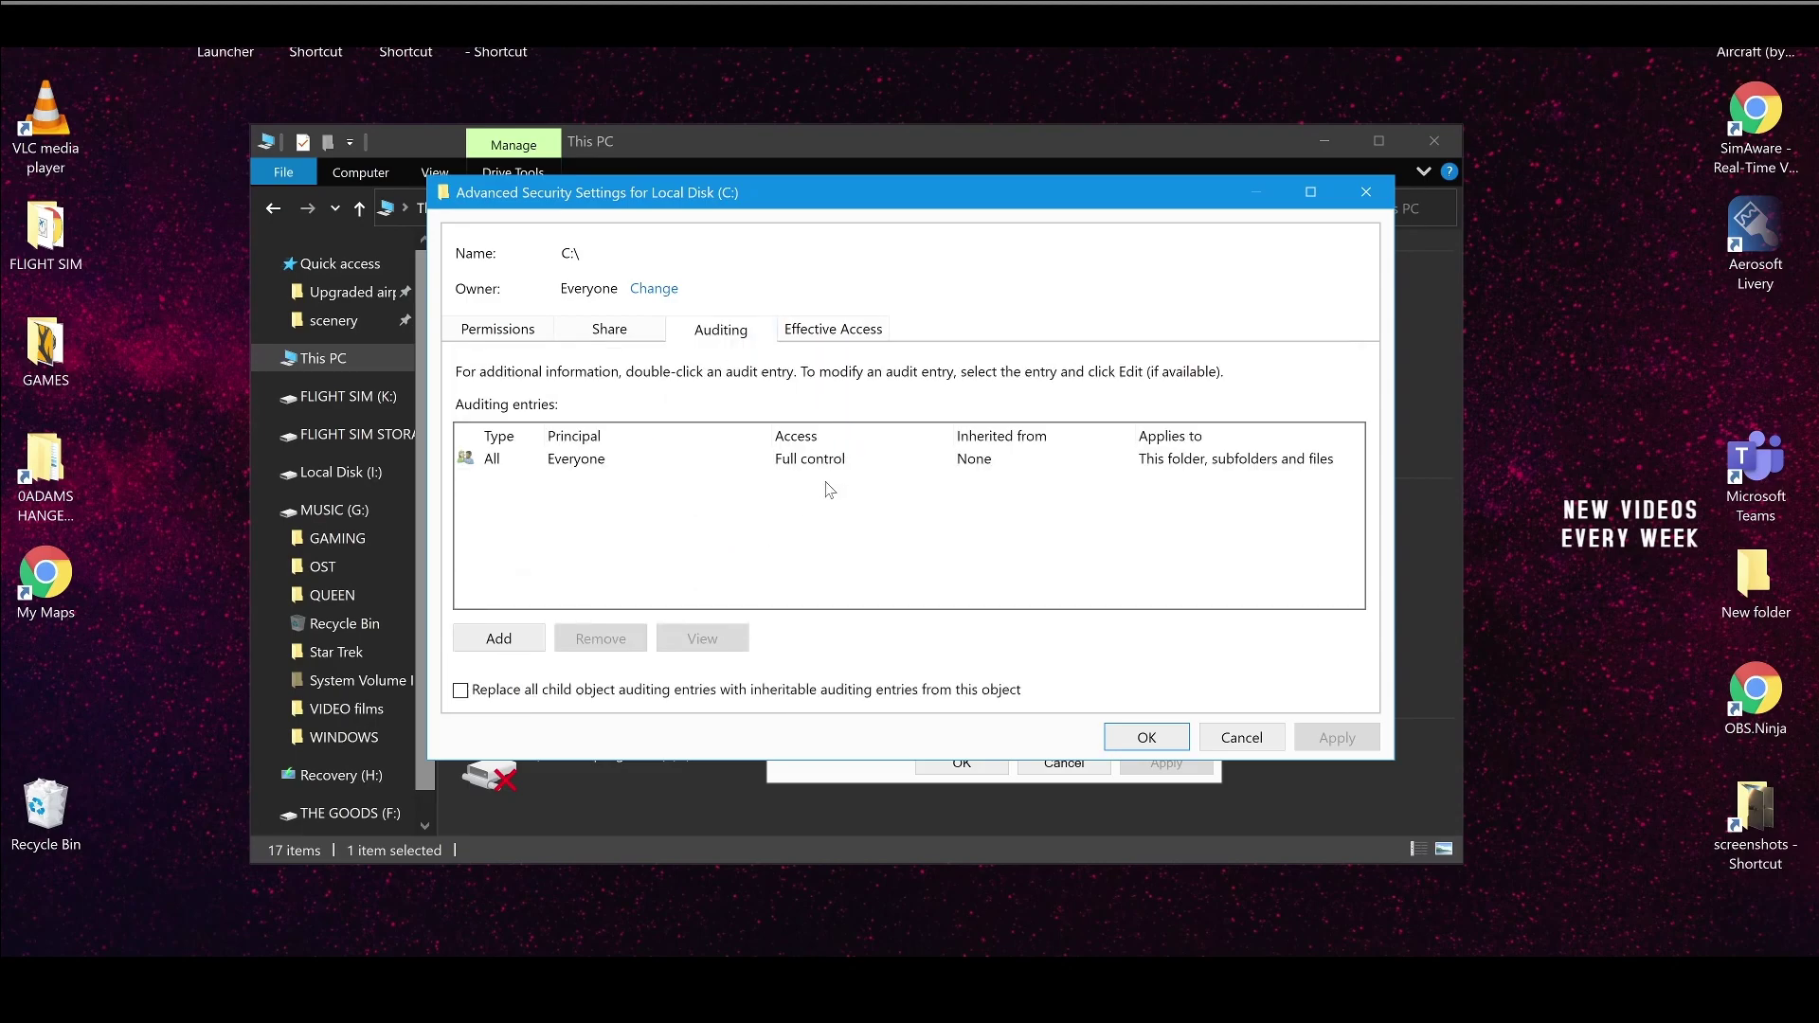
{"action": "left_click", "coordinate": [497, 638]}
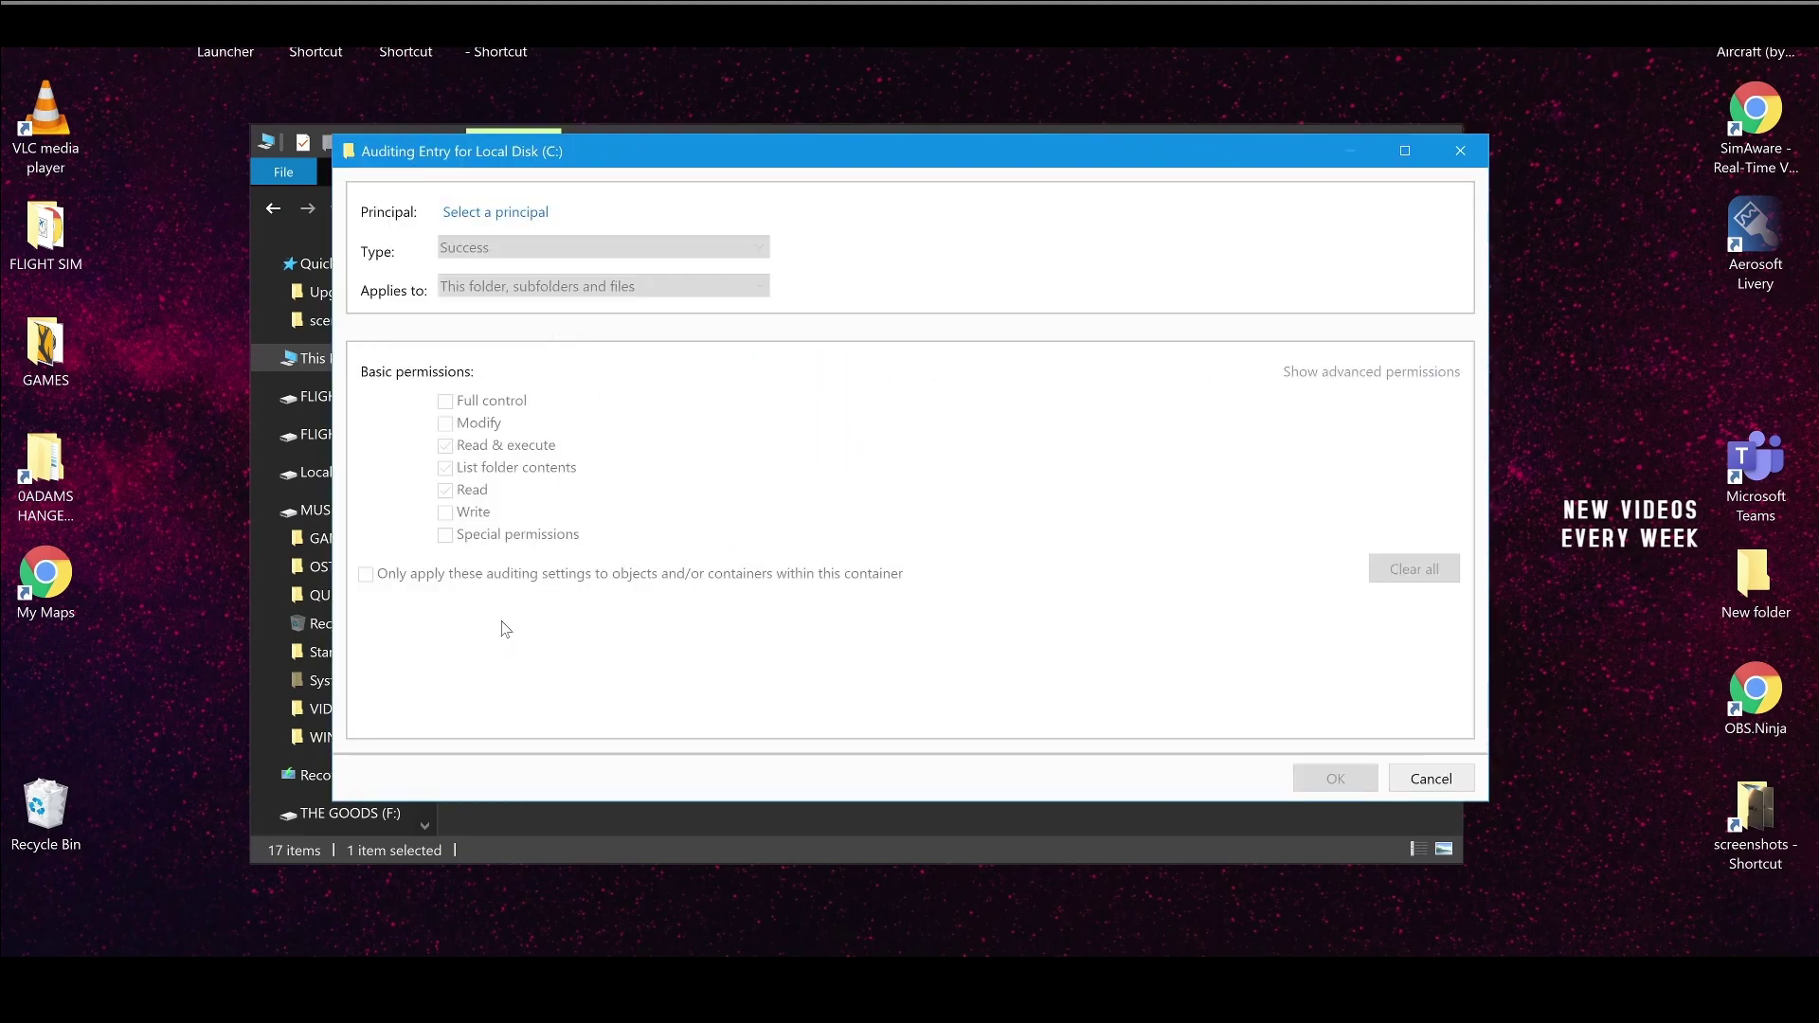
{"action": "left_click", "coordinate": [522, 210]}
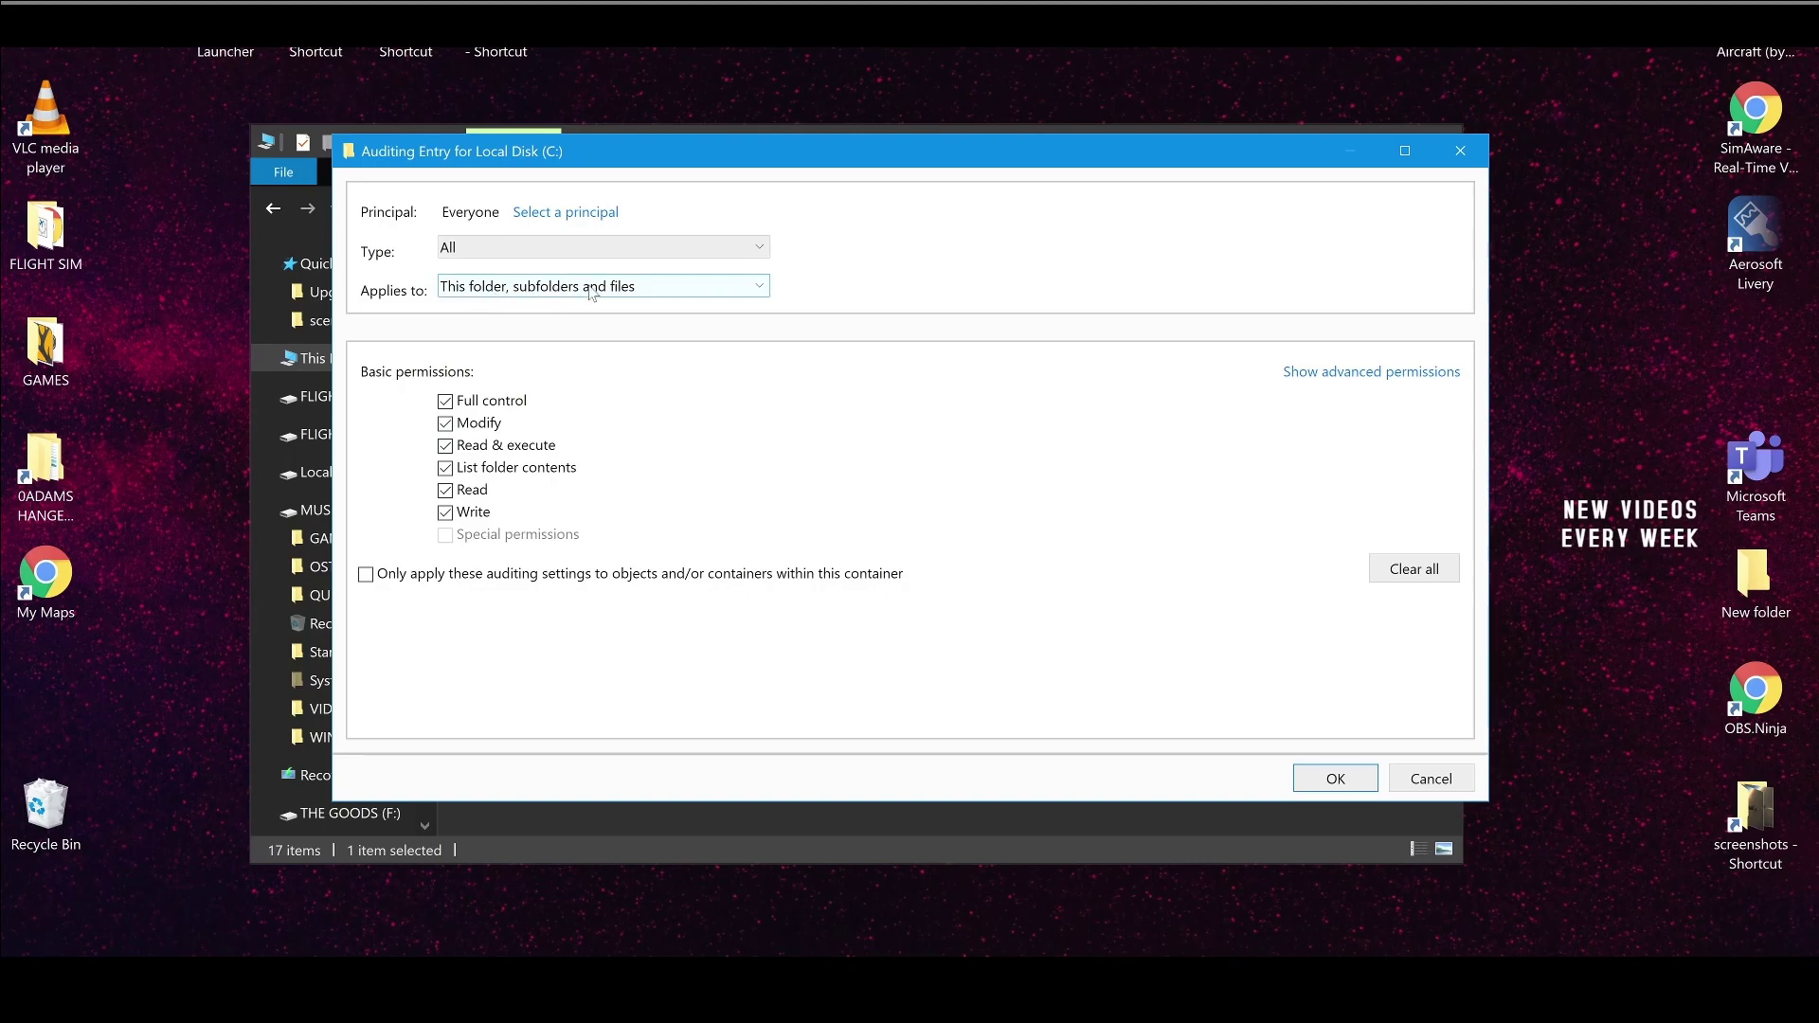
{"action": "left_click", "coordinate": [453, 249]}
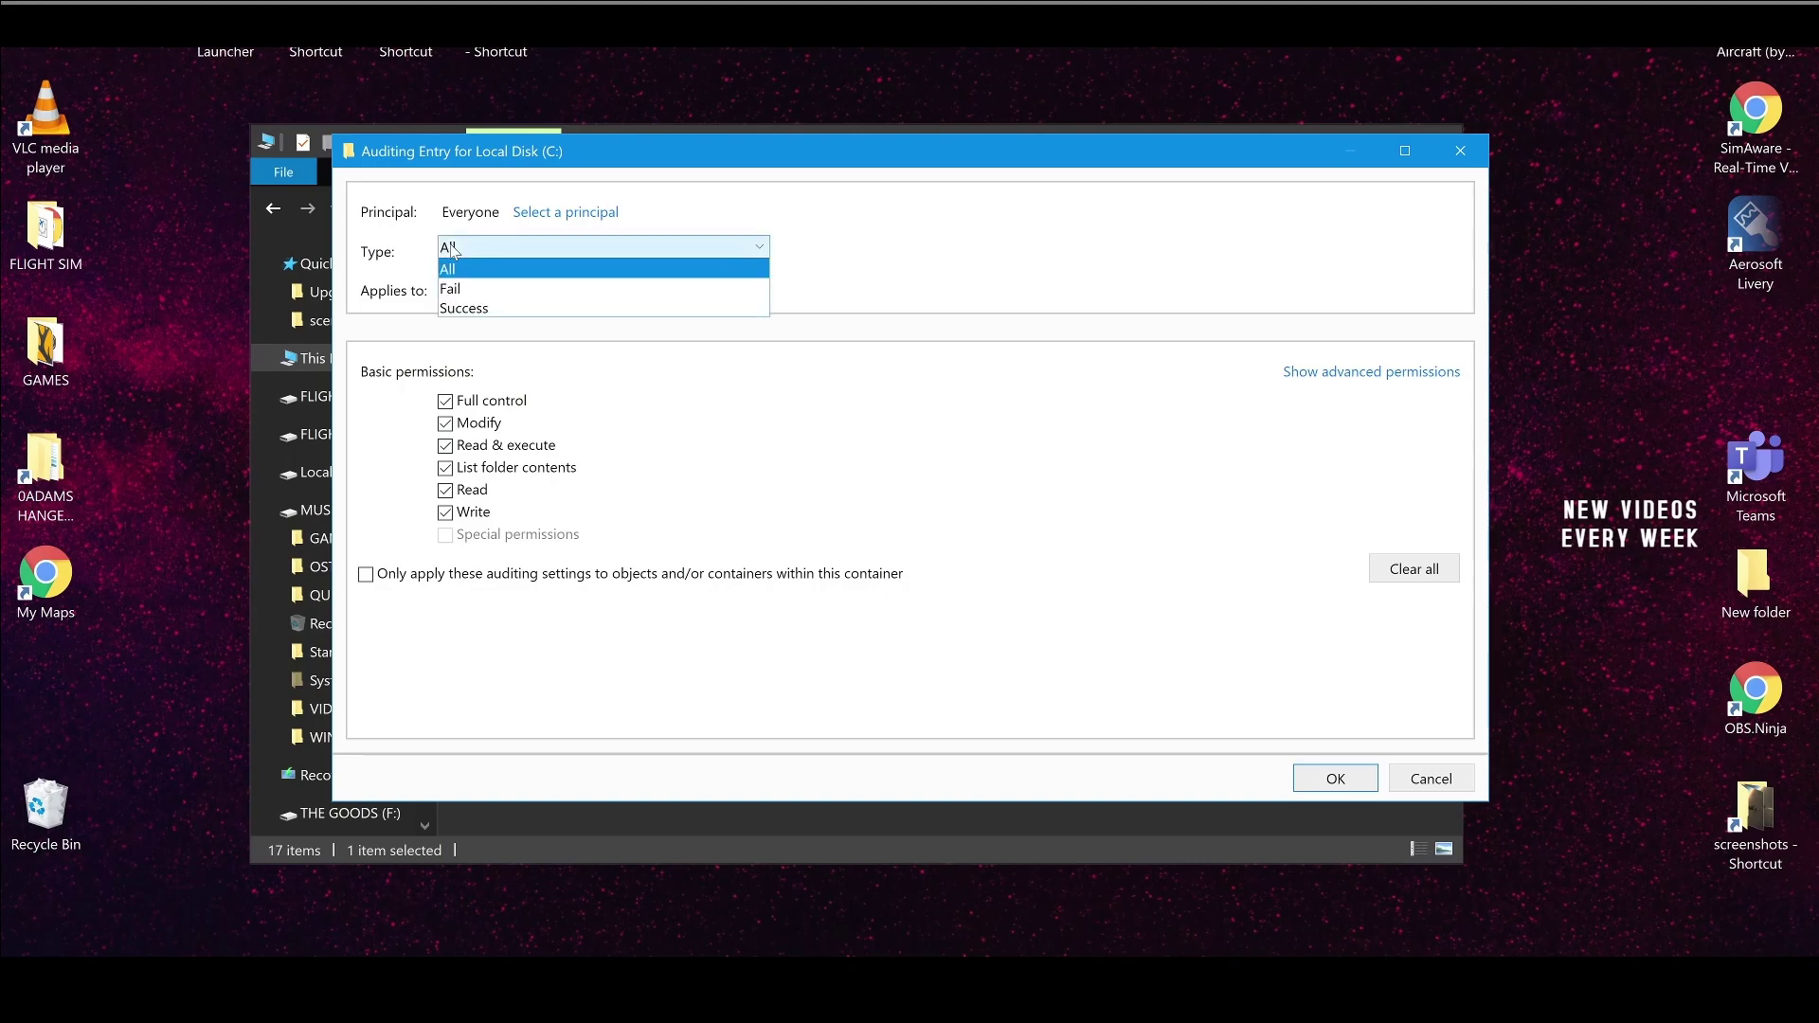
{"action": "left_click", "coordinate": [453, 249]}
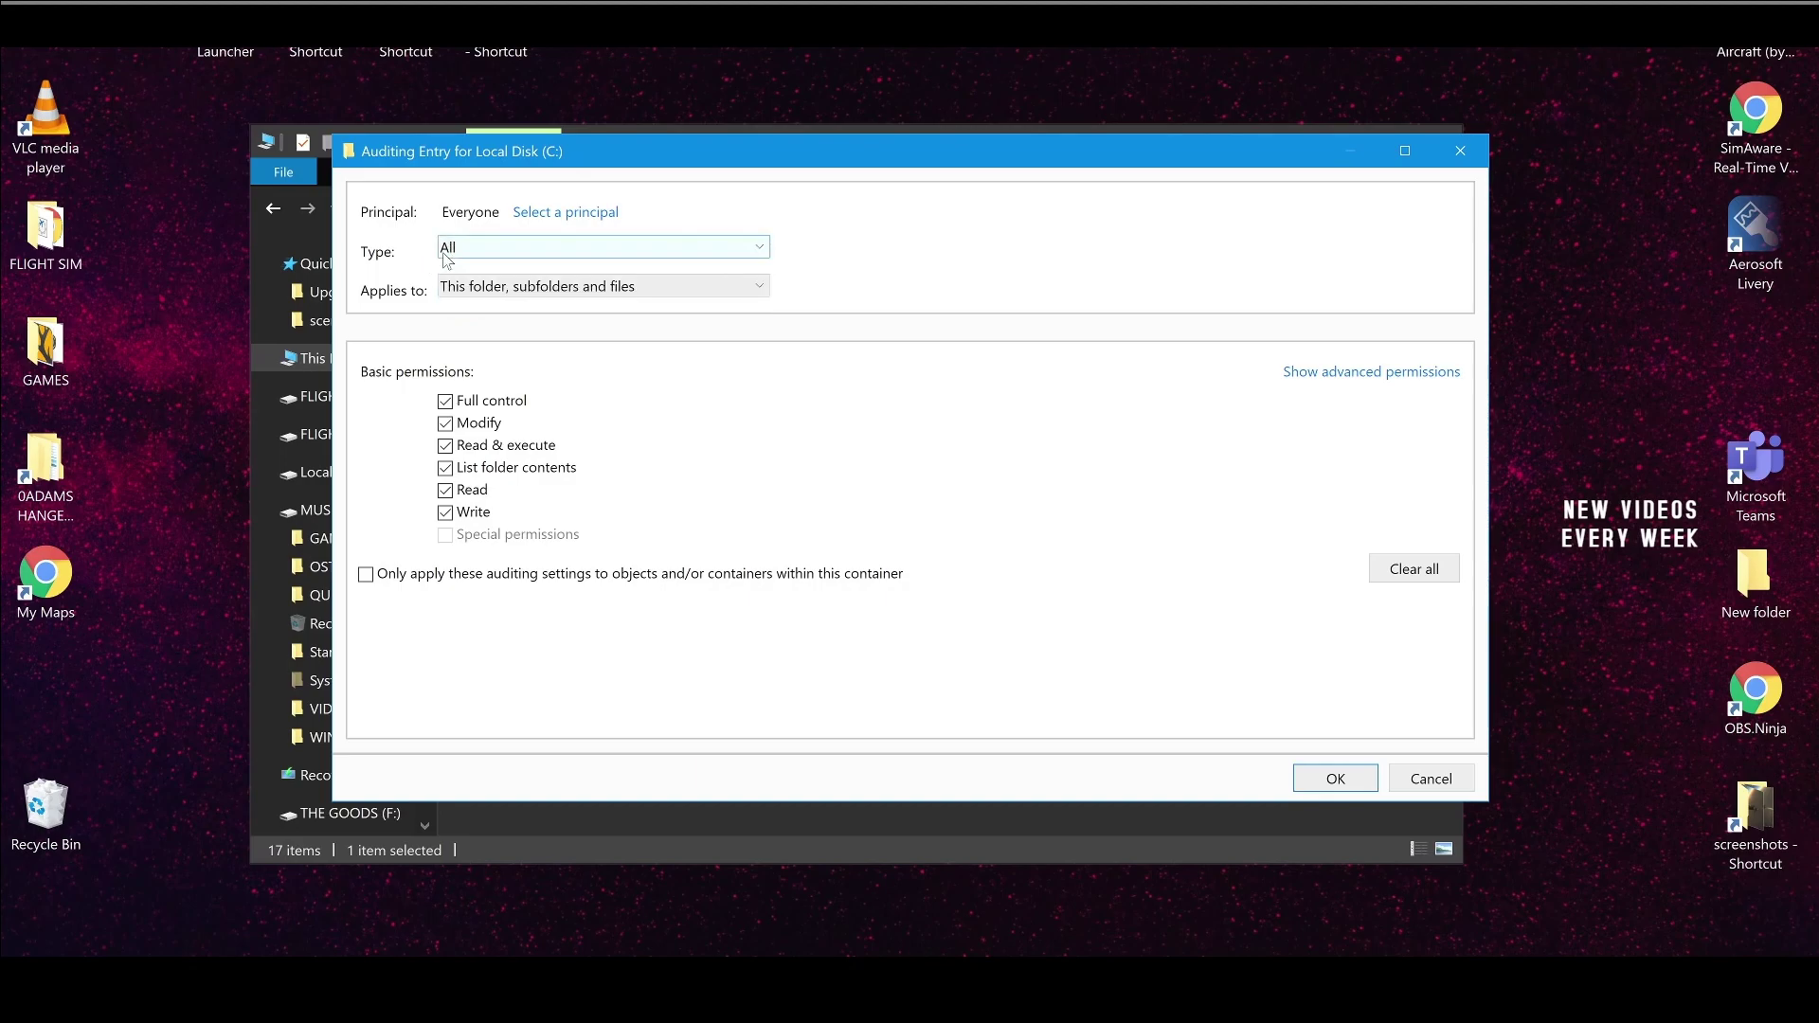
{"action": "left_click", "coordinate": [563, 249]}
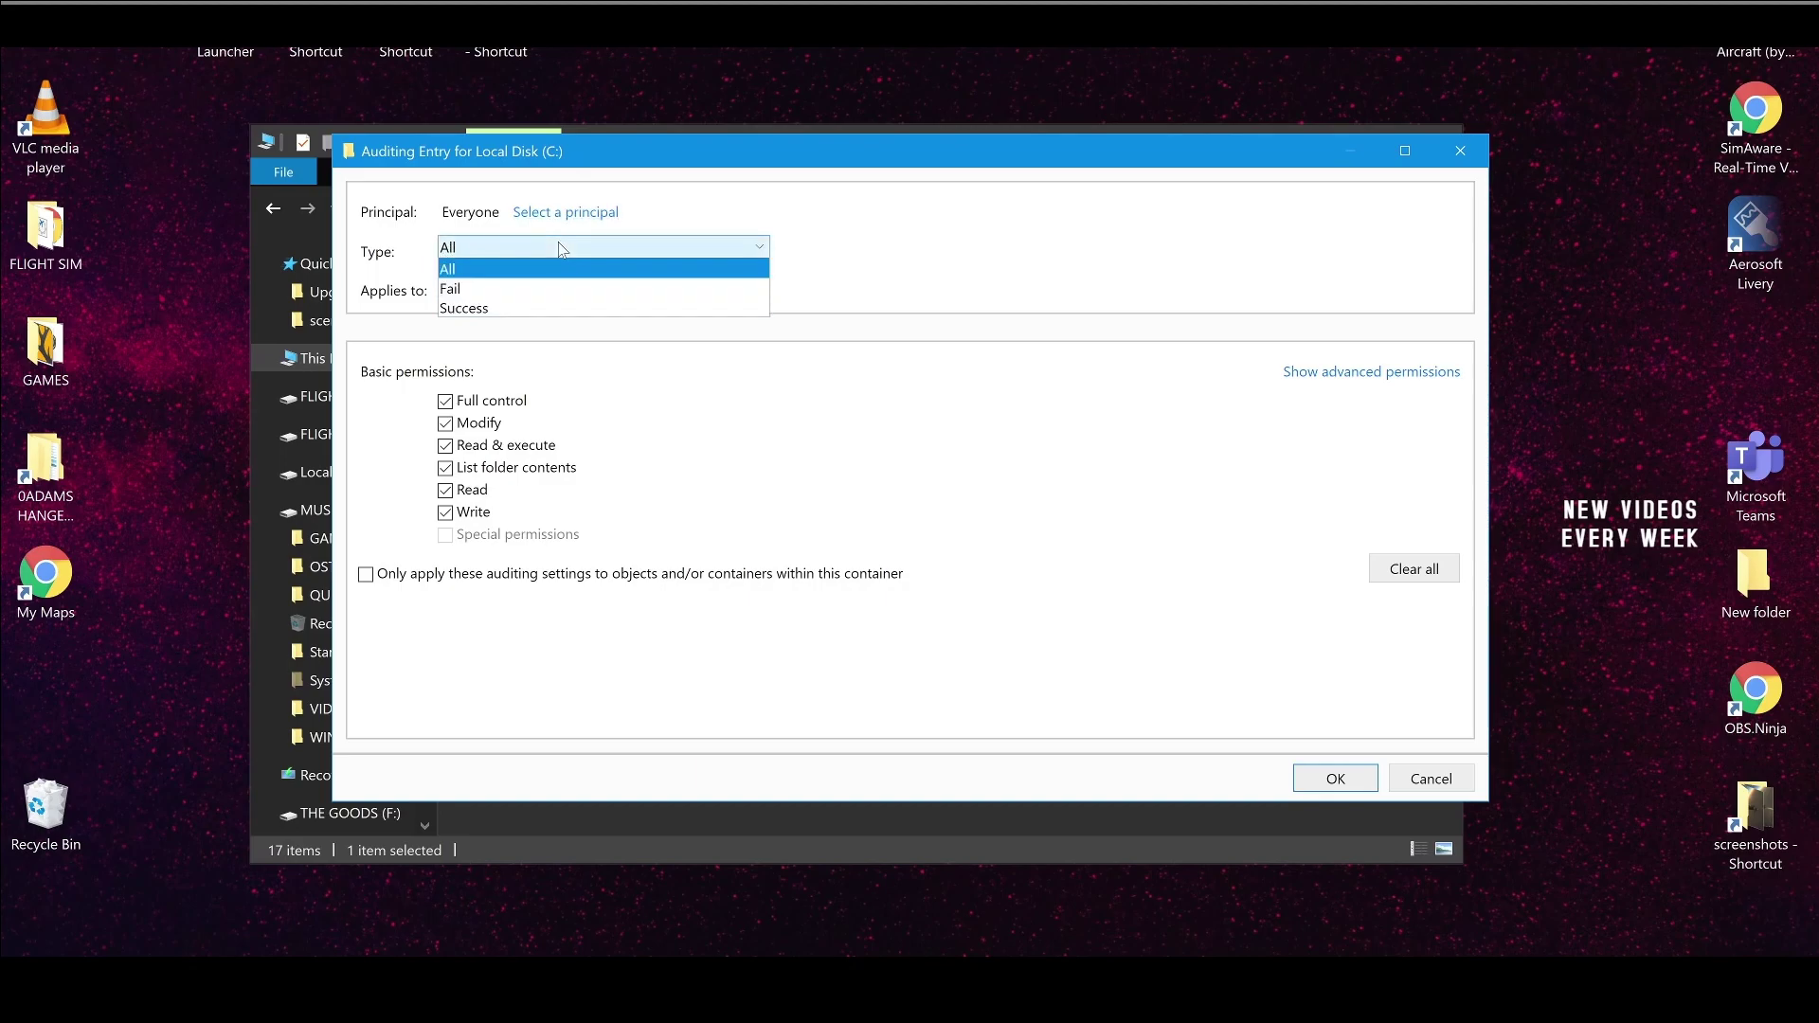
{"action": "left_click", "coordinate": [563, 250]}
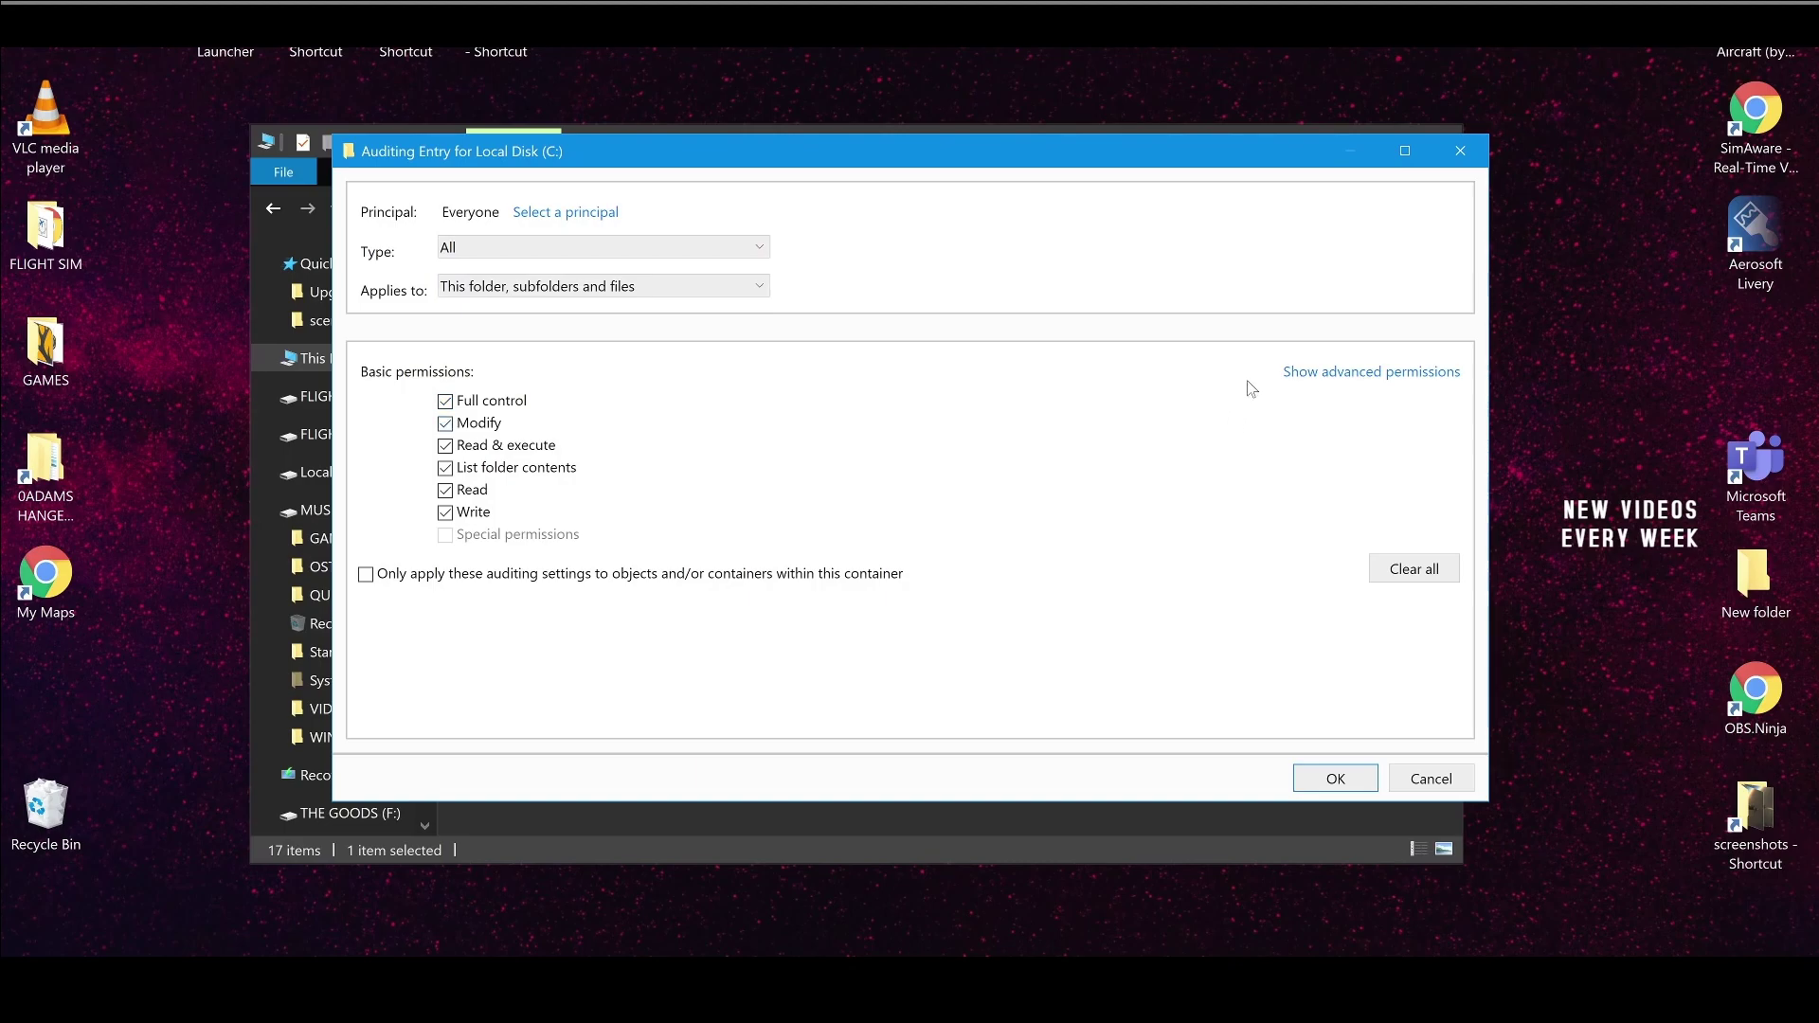
{"action": "left_click", "coordinate": [1351, 788]}
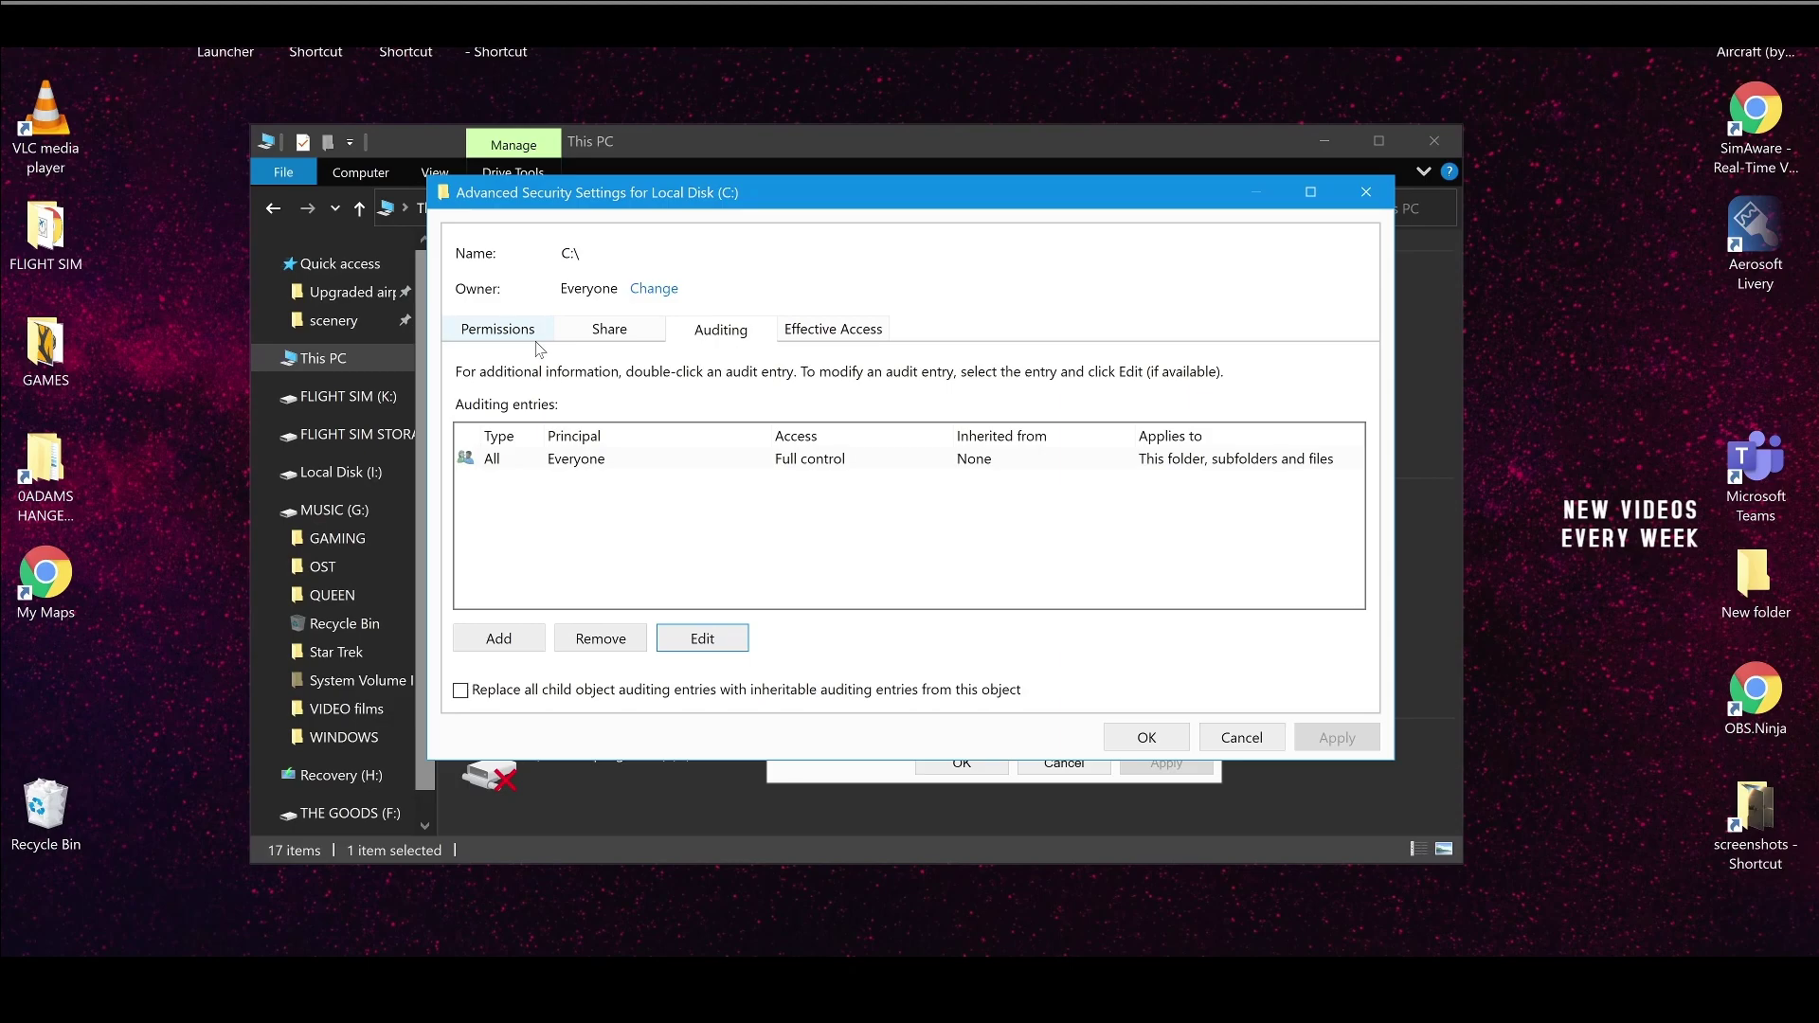
Check that the Everyone share entry on C: has Full Control, then go back to the Permissions entries
{"action": "left_click", "coordinate": [583, 334]}
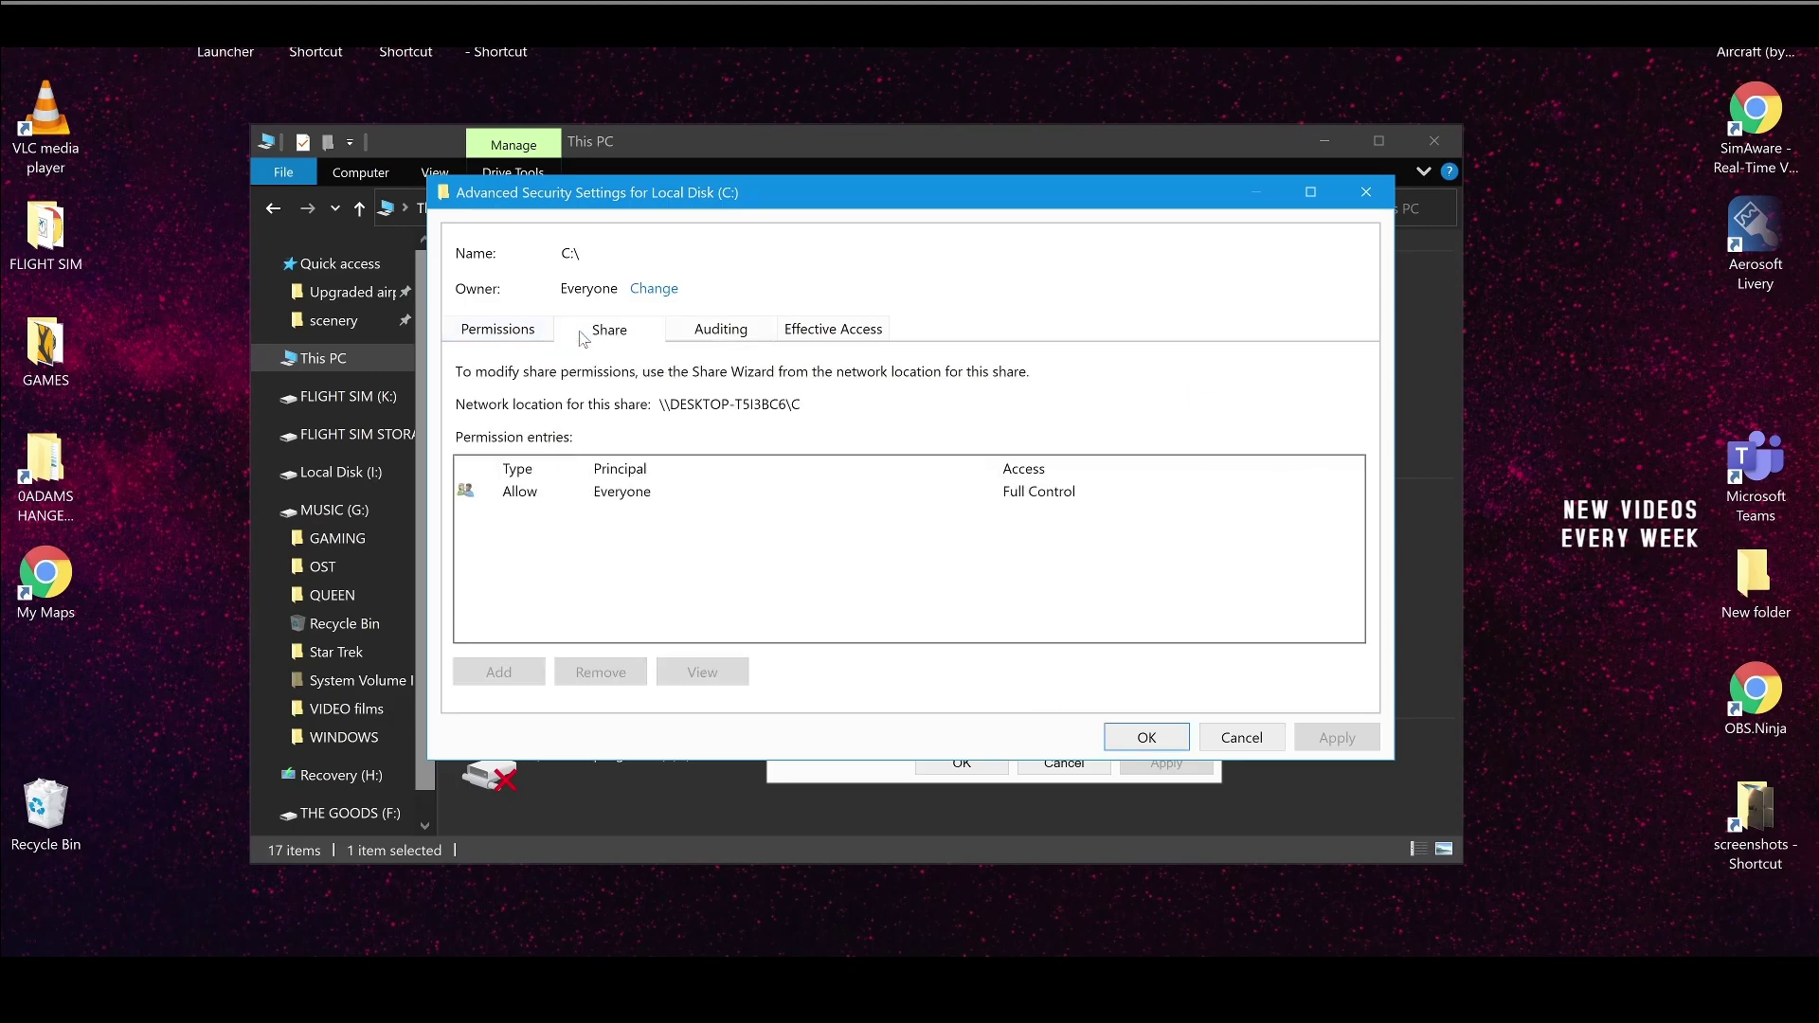
{"action": "left_click", "coordinate": [603, 497]}
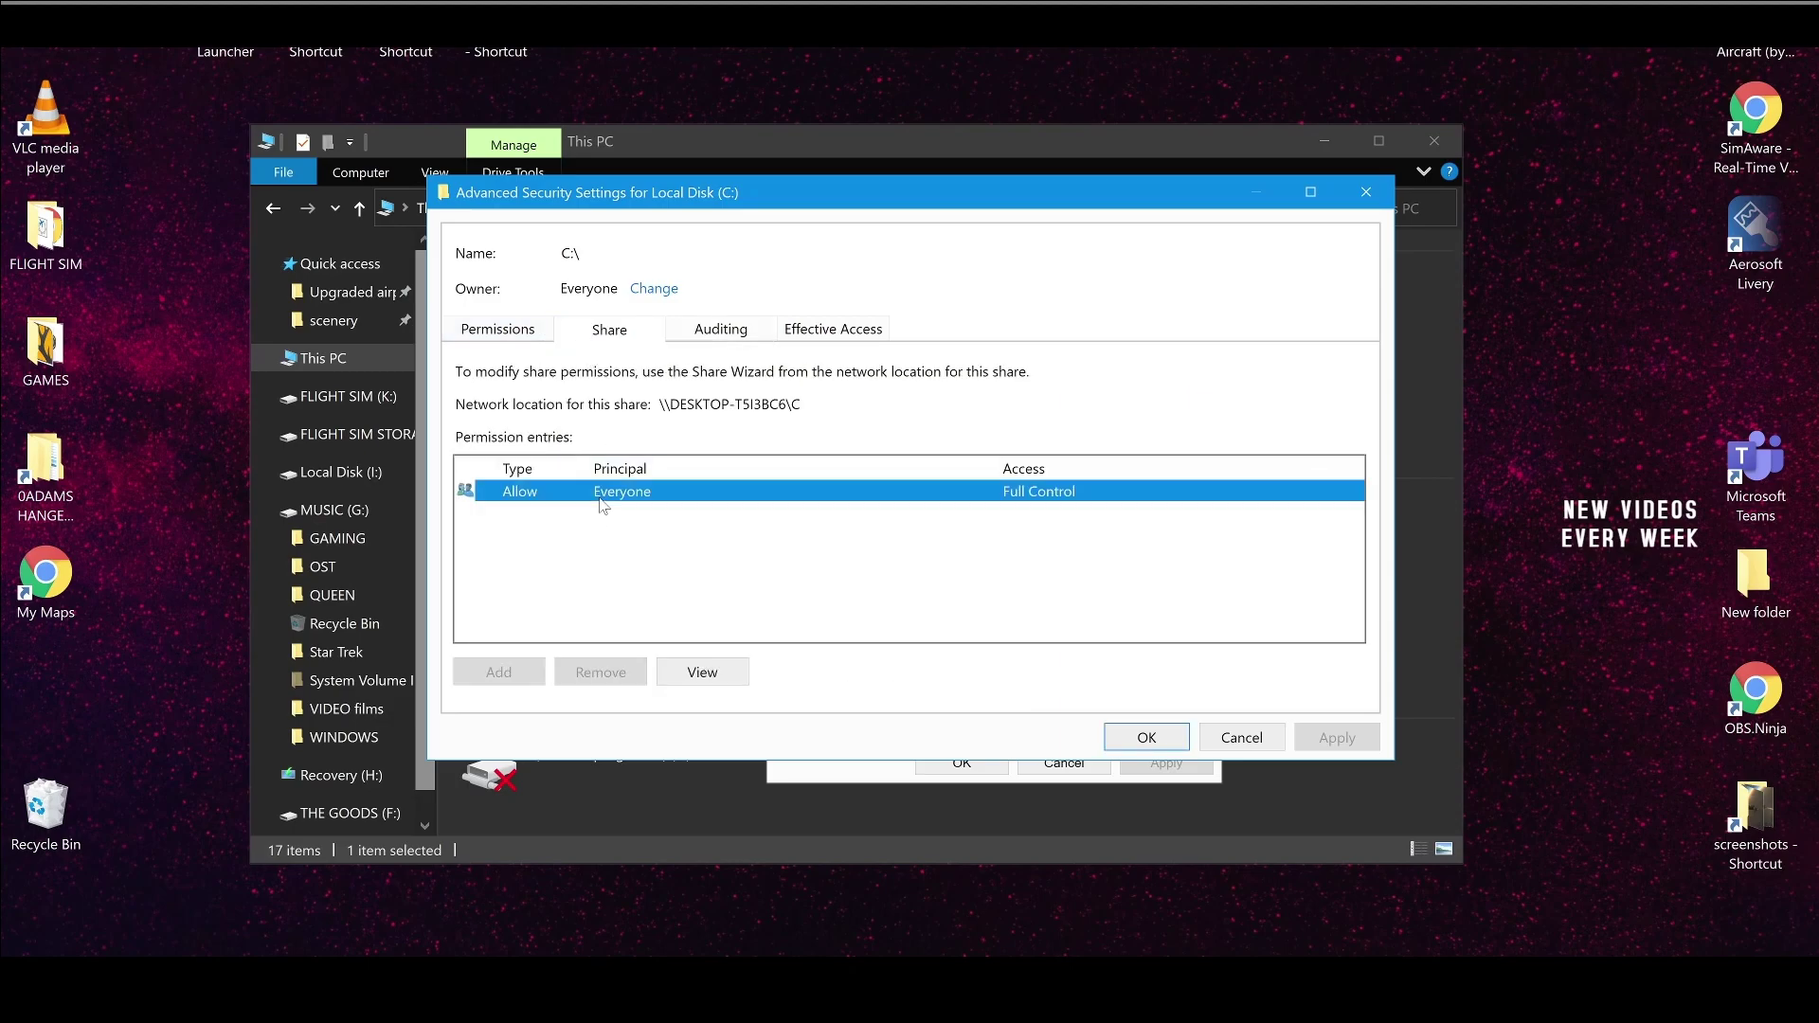
{"action": "left_click", "coordinate": [678, 685]}
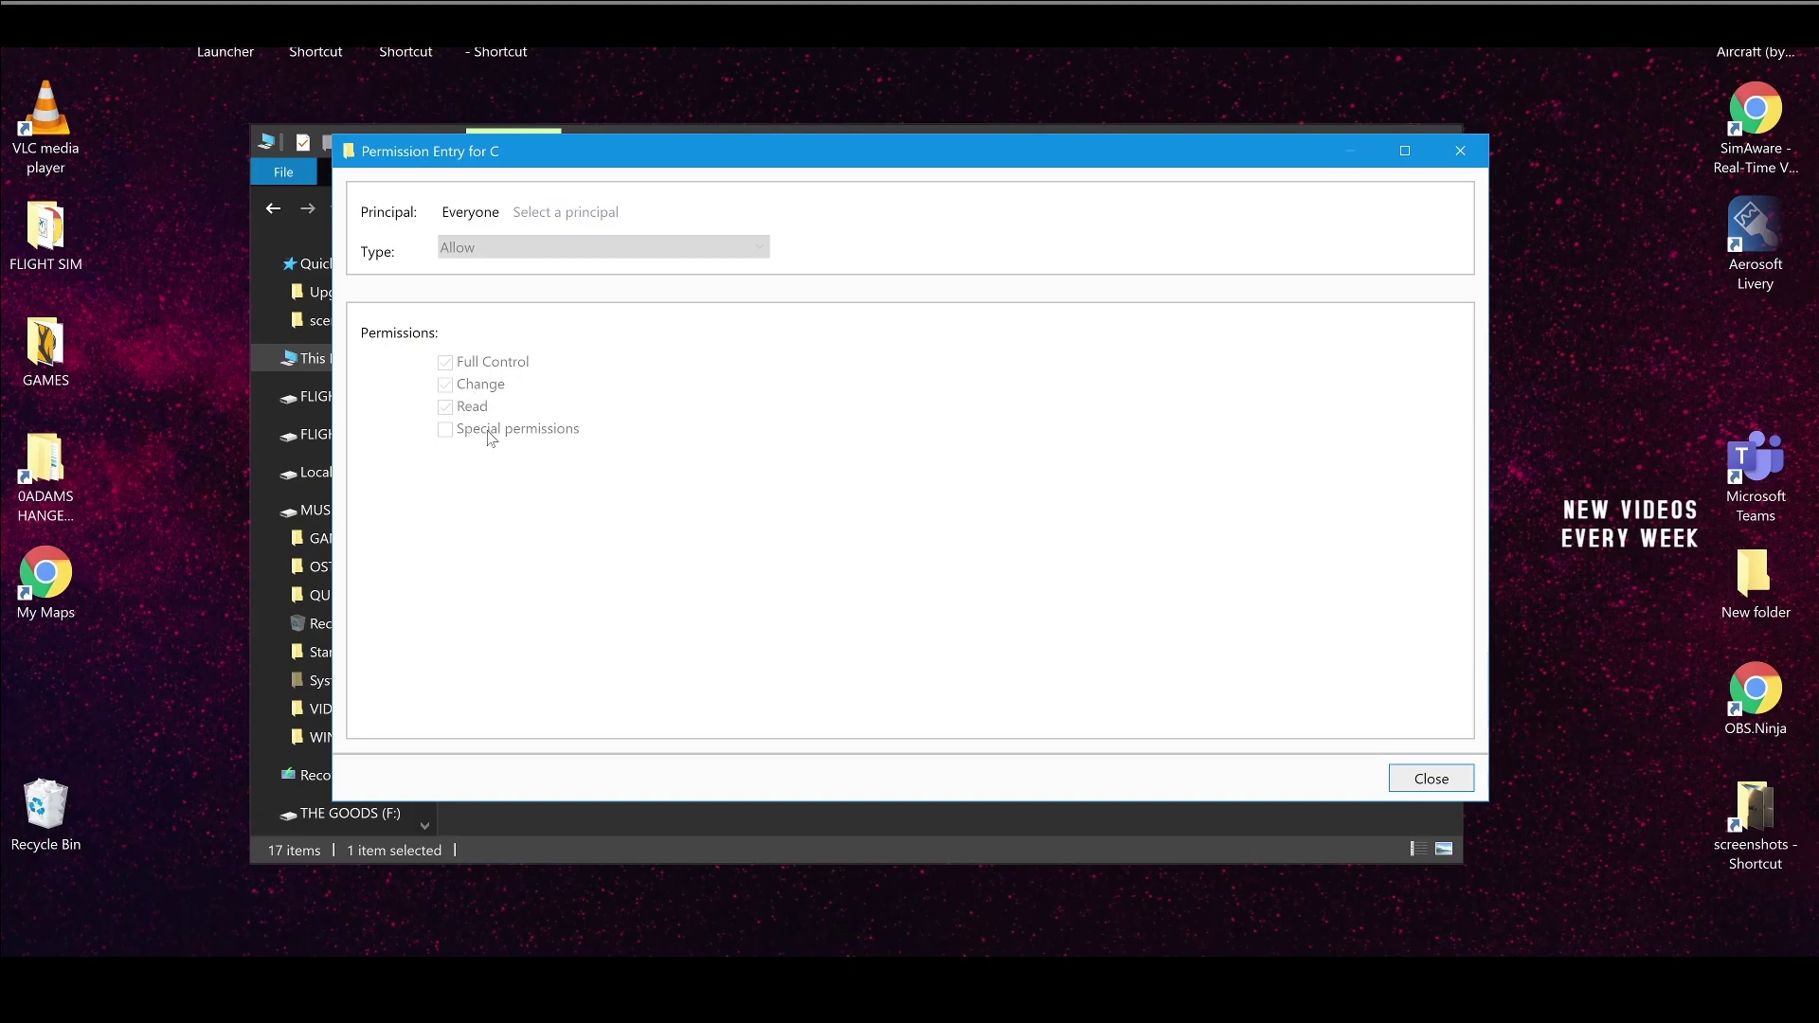
{"action": "left_click", "coordinate": [1393, 781]}
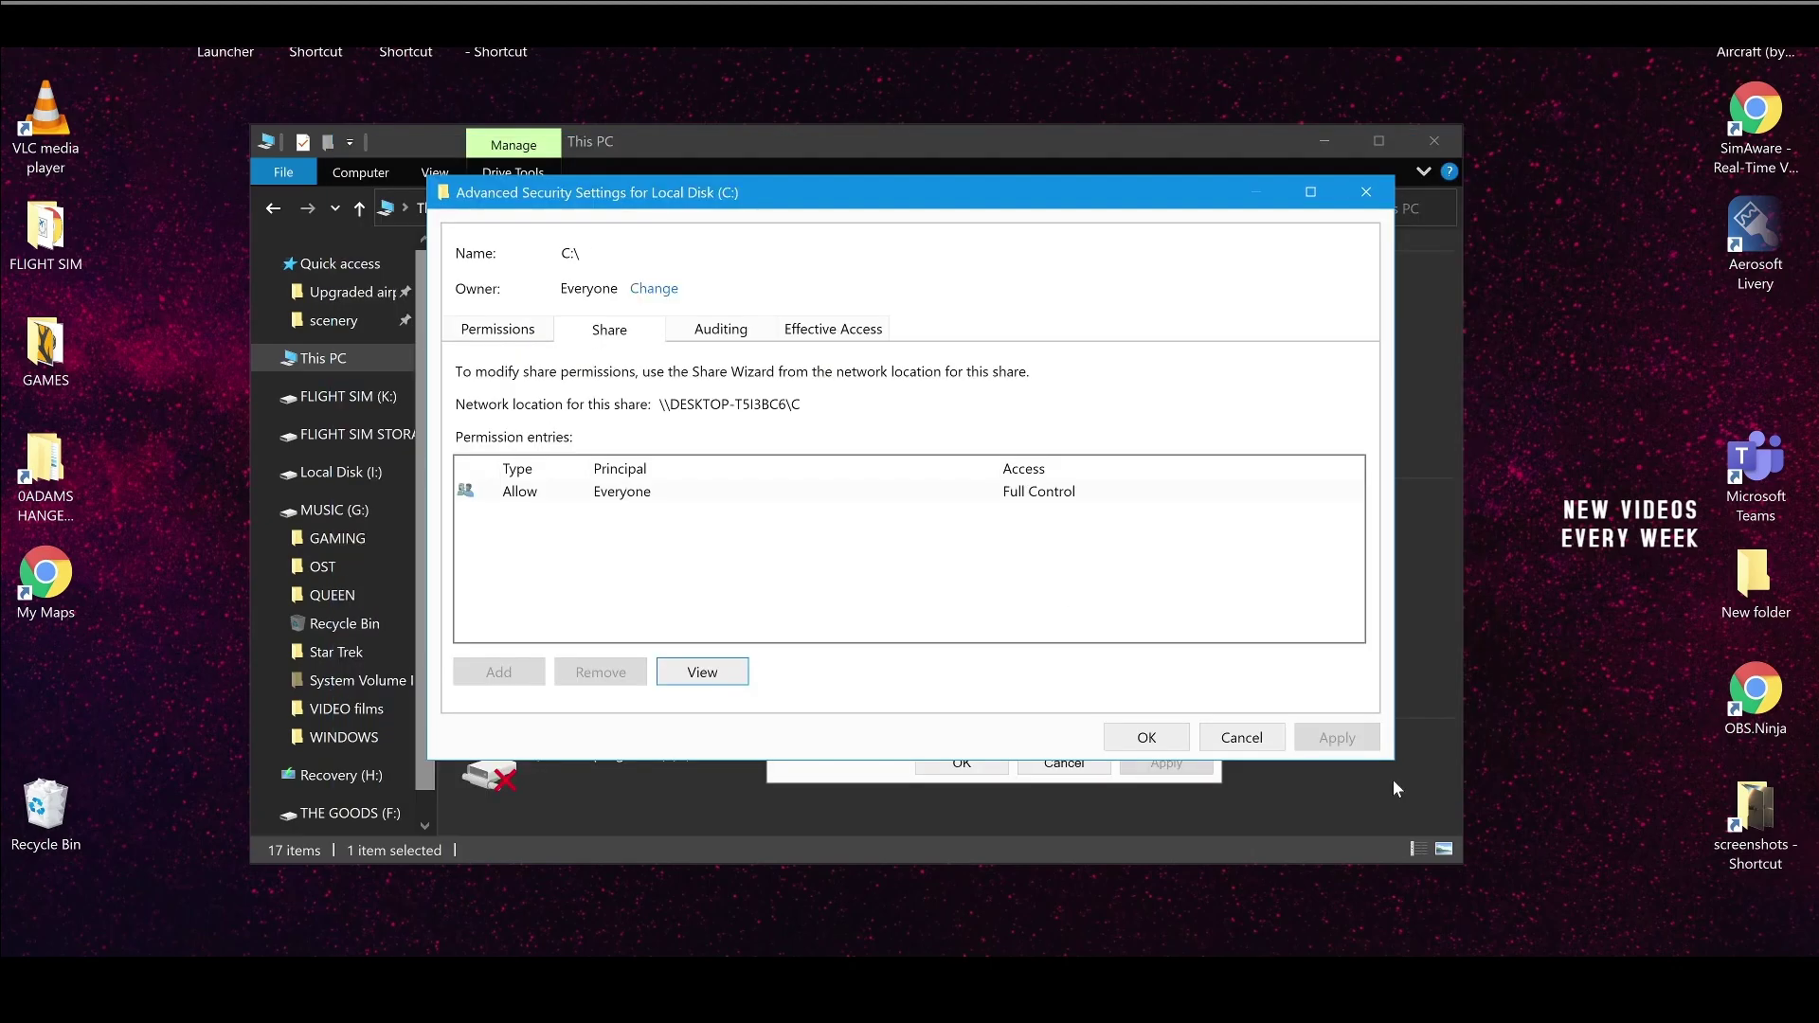
{"action": "left_click", "coordinate": [496, 333]}
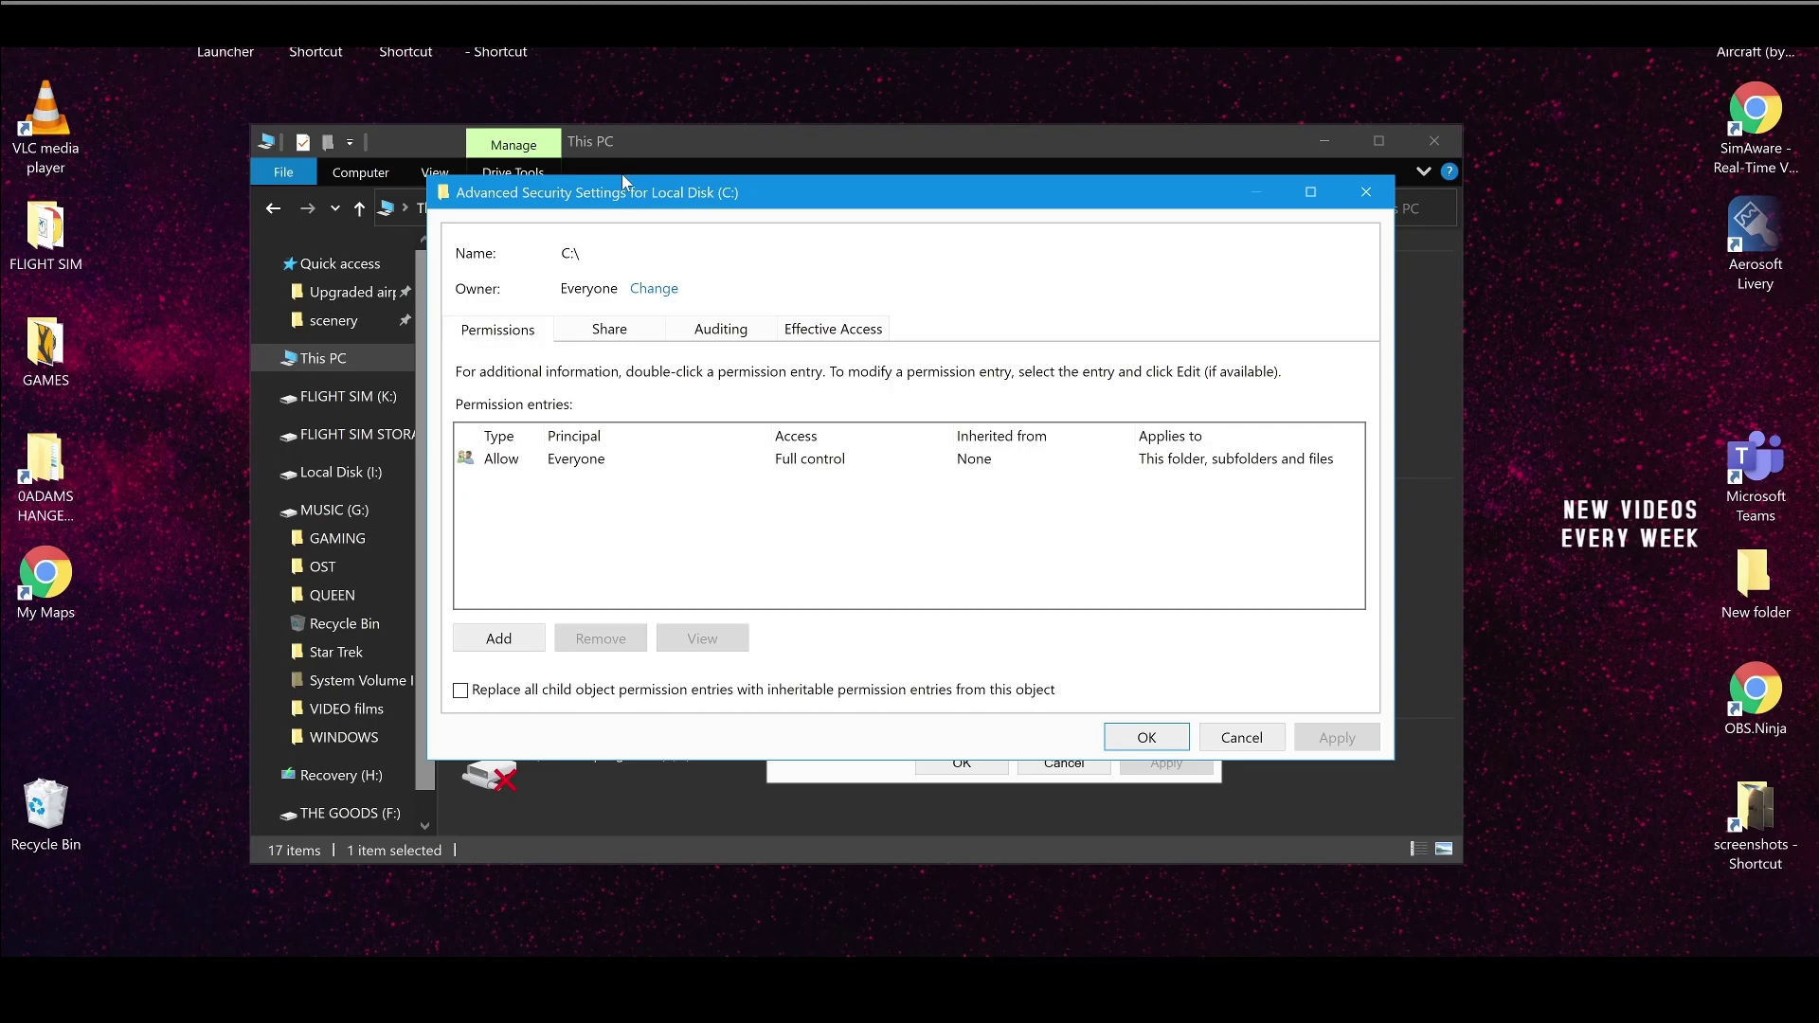
Check C:'s sharing status and return to Security, closing Advanced Security Settings without changes
{"action": "left_click_drag", "start_coordinate": [624, 197], "coordinate": [1085, 194]}
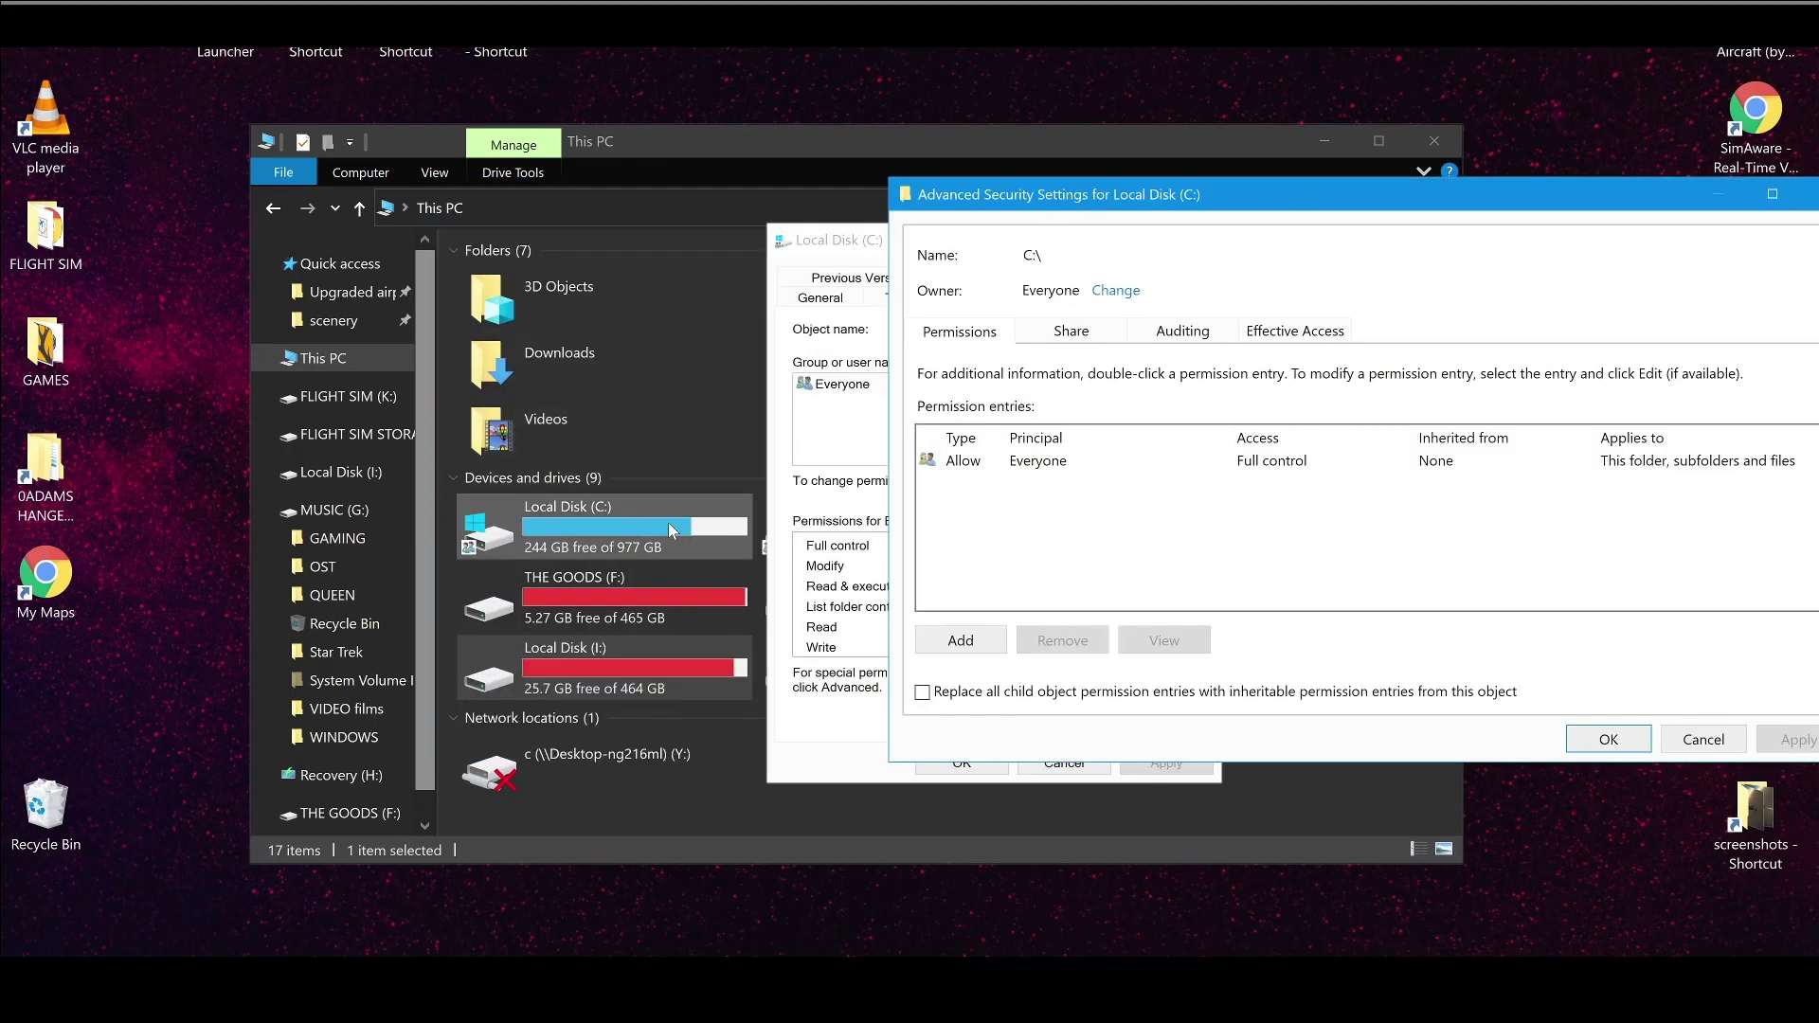
{"action": "left_click", "coordinate": [850, 334]}
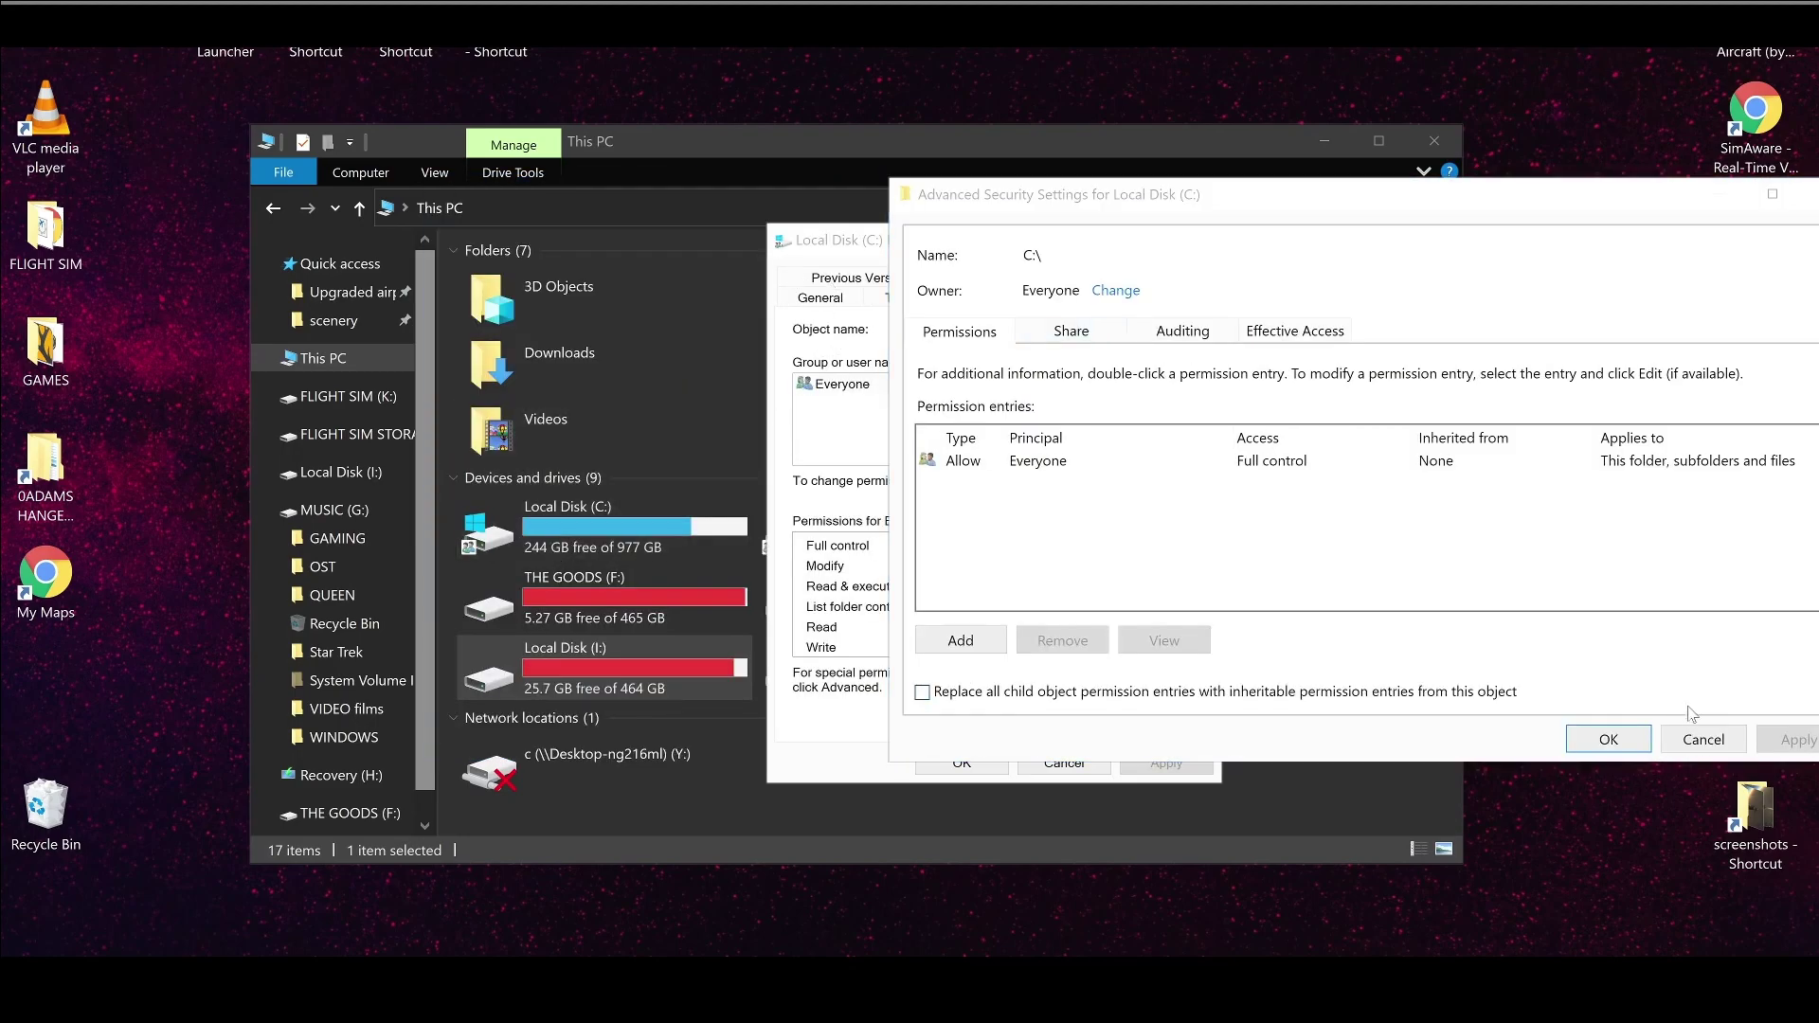
{"action": "left_click", "coordinate": [1720, 739]}
{"action": "left_click", "coordinate": [1079, 298]}
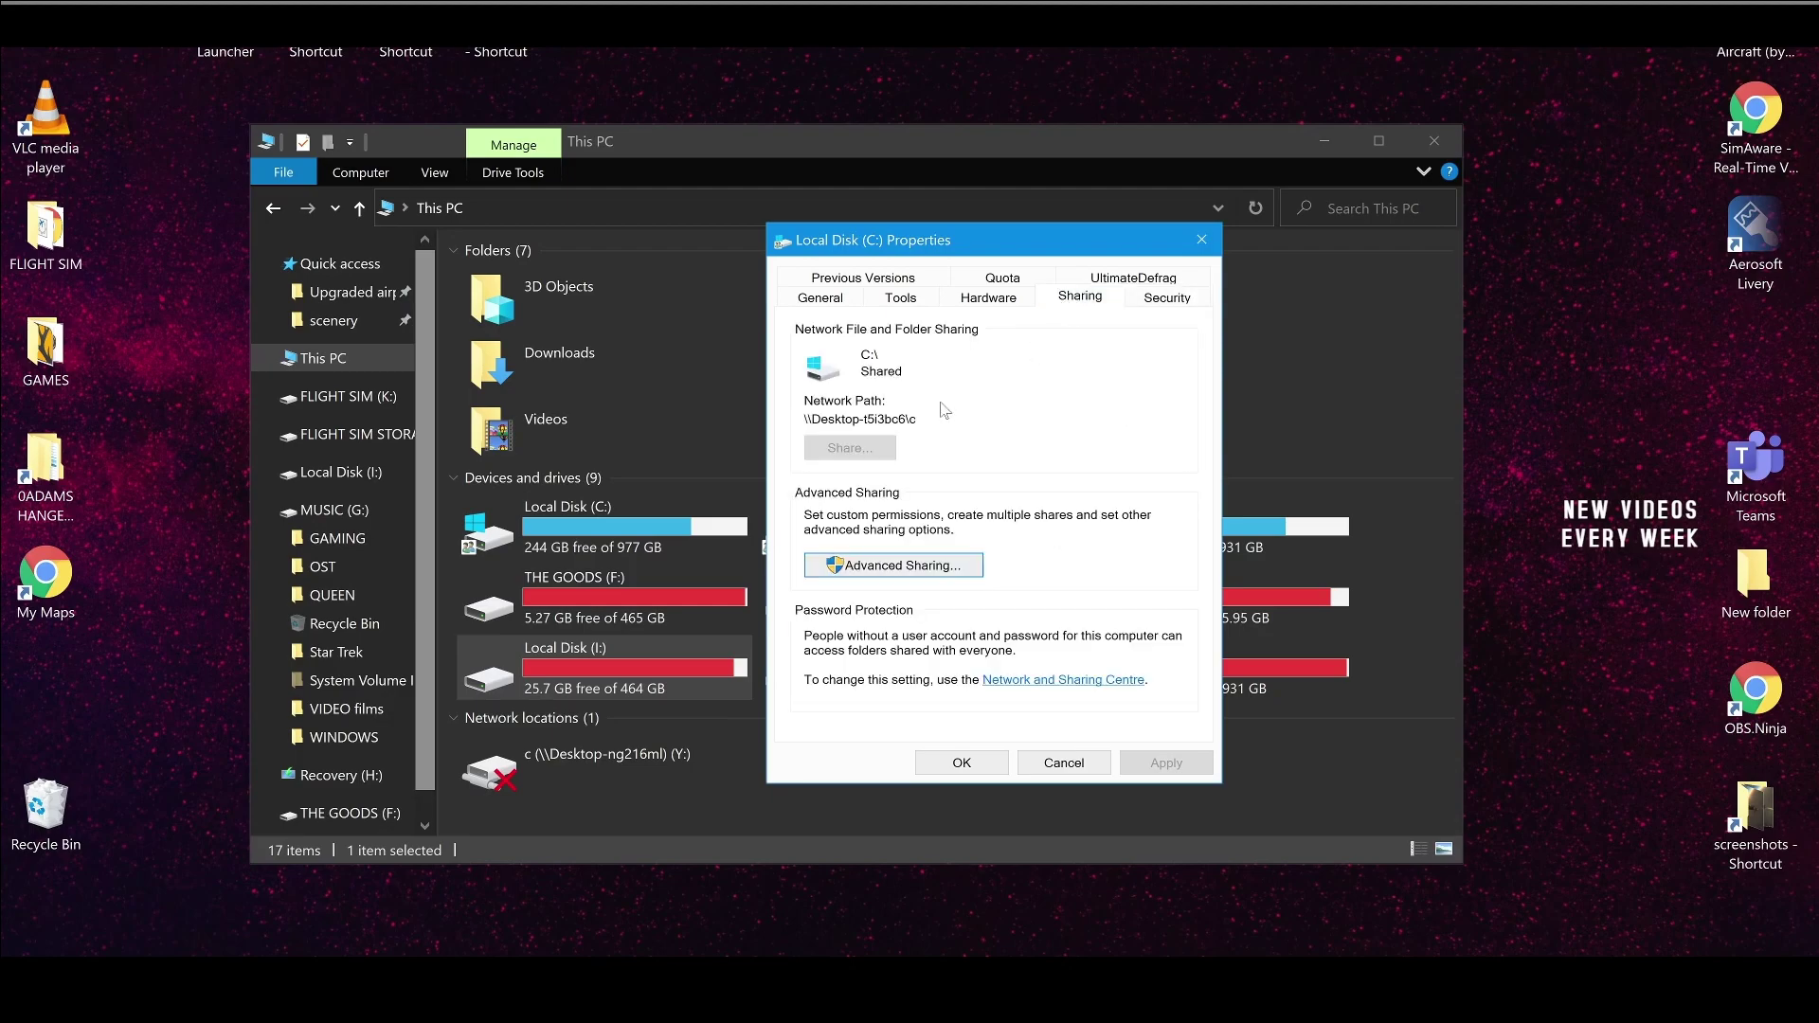
{"action": "left_click", "coordinate": [1165, 300]}
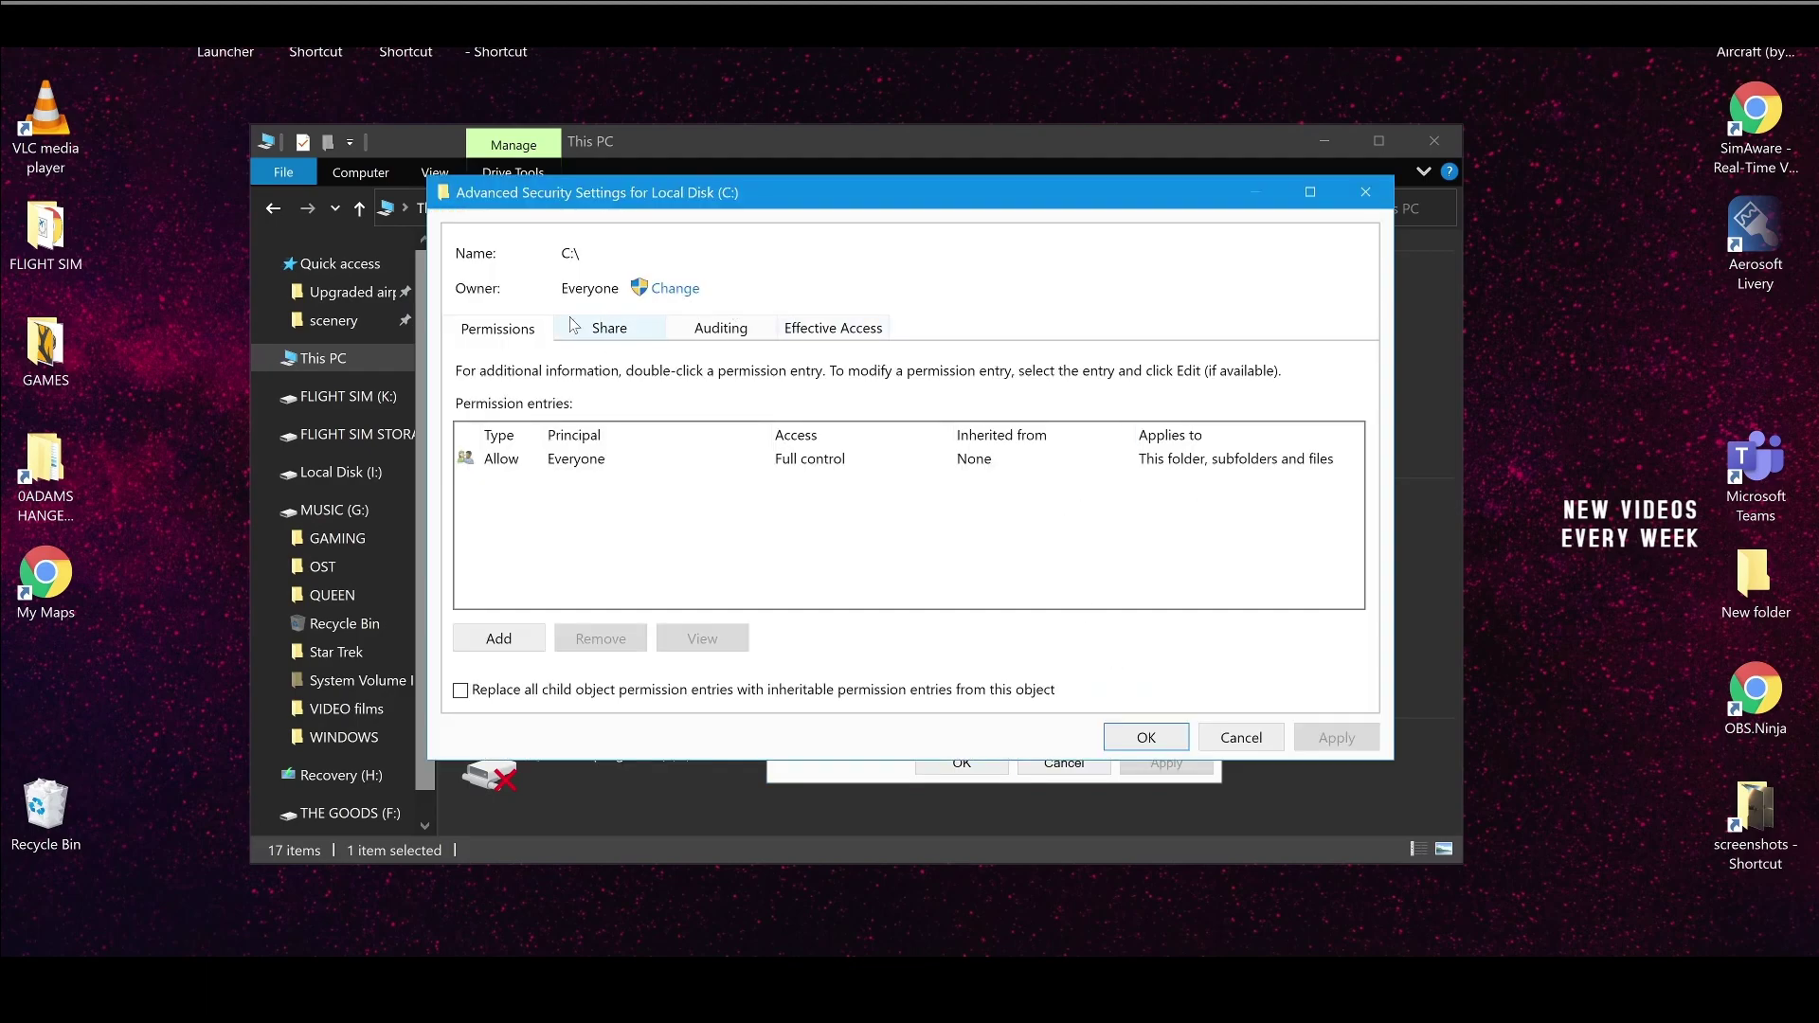
{"action": "left_click", "coordinate": [1228, 737]}
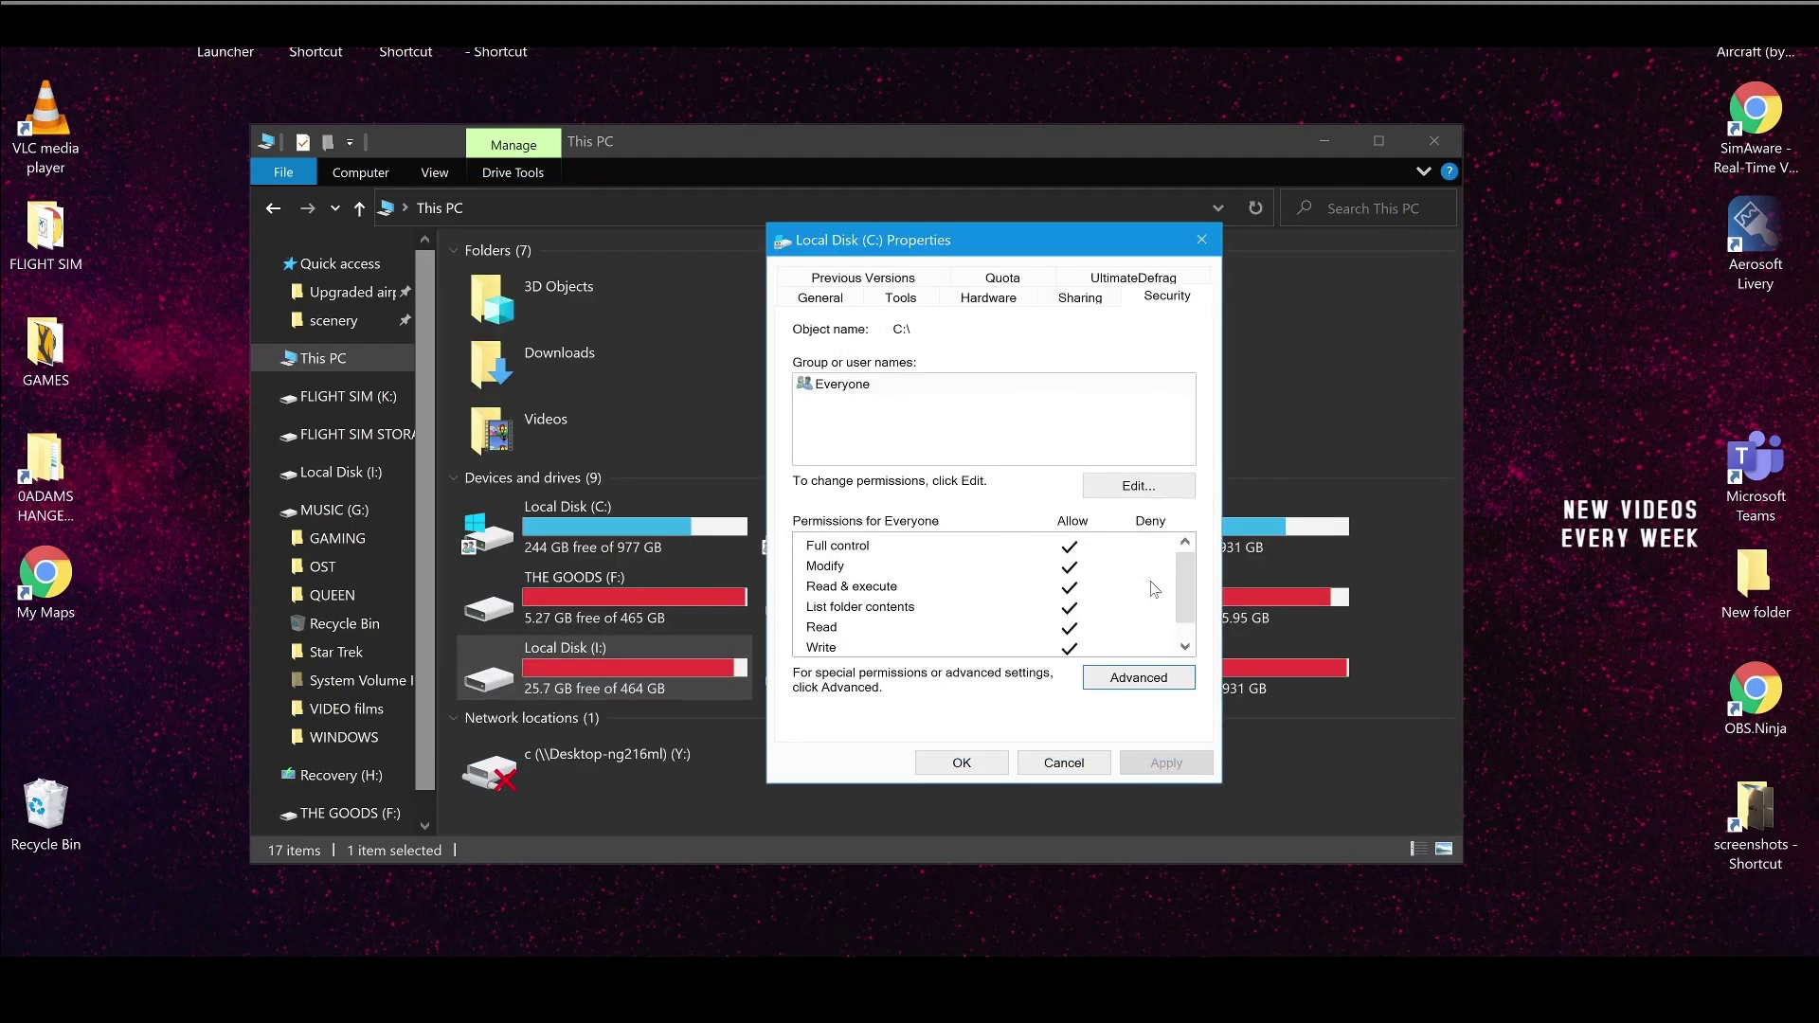
Open C:'s Advanced Security Settings and back out of adding a new permission entry
{"action": "left_click", "coordinate": [1149, 682]}
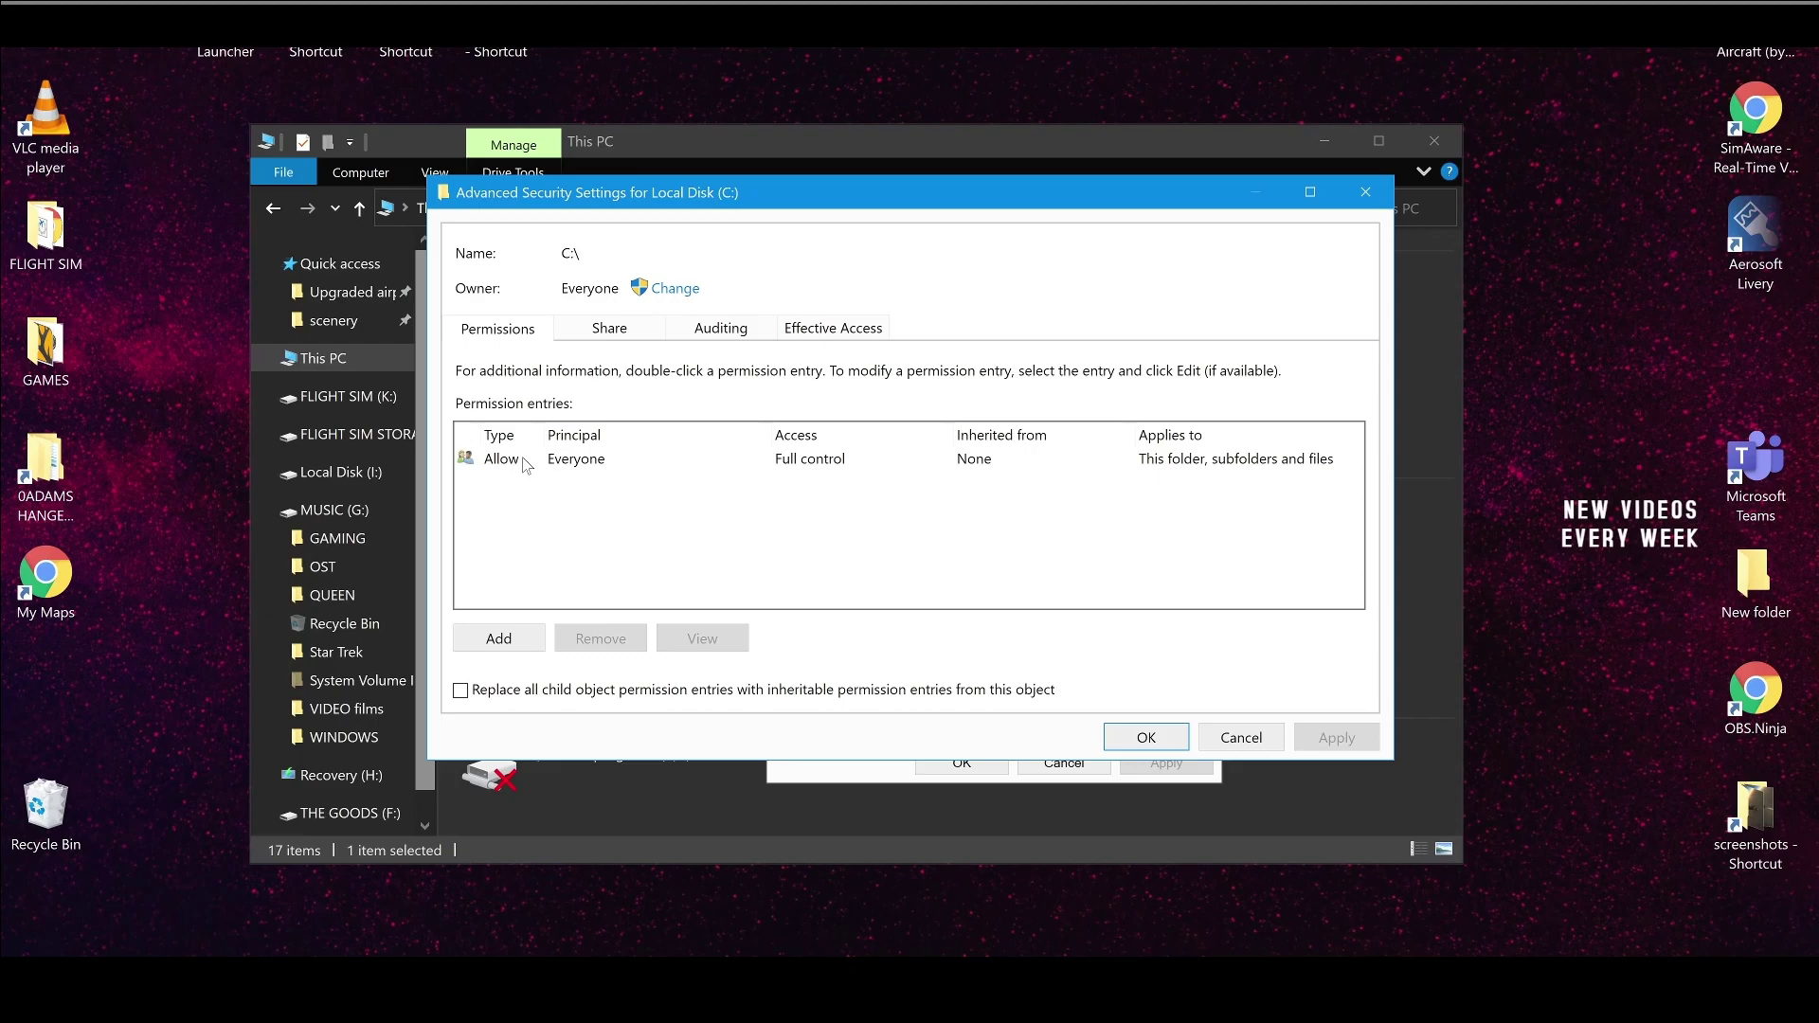
{"action": "left_click", "coordinate": [497, 639]}
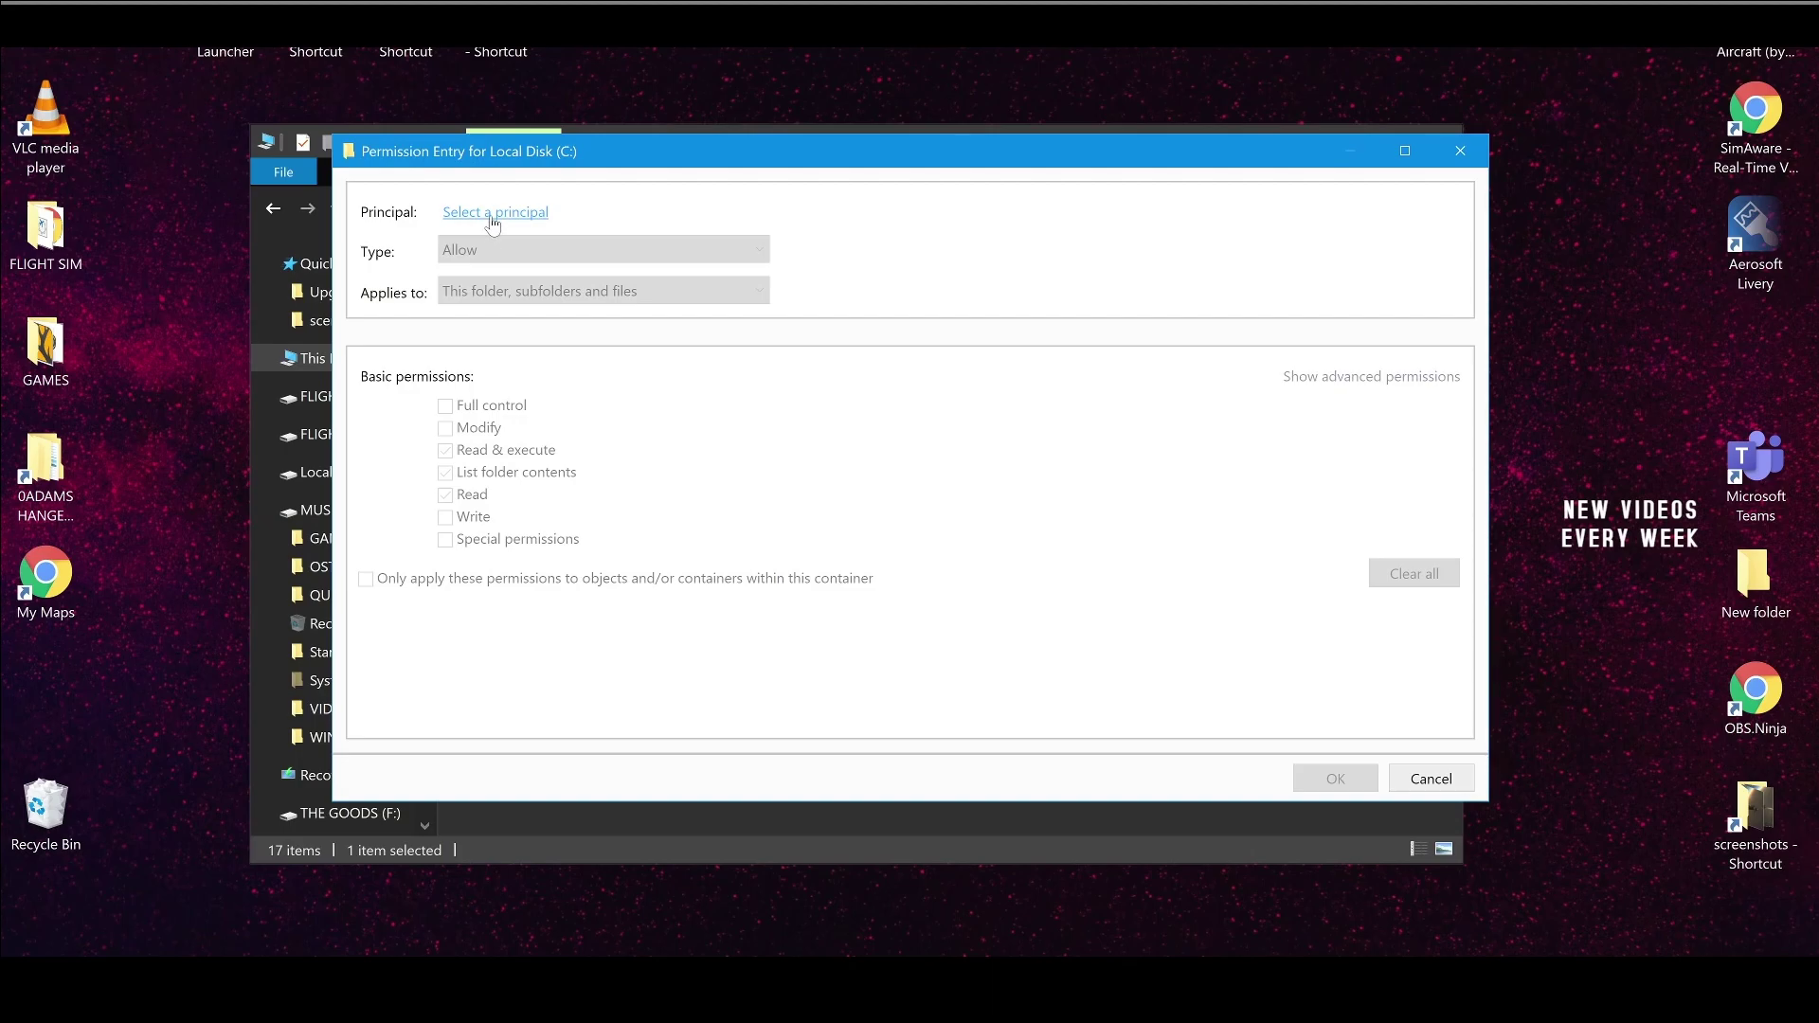
{"action": "left_click", "coordinate": [1421, 777]}
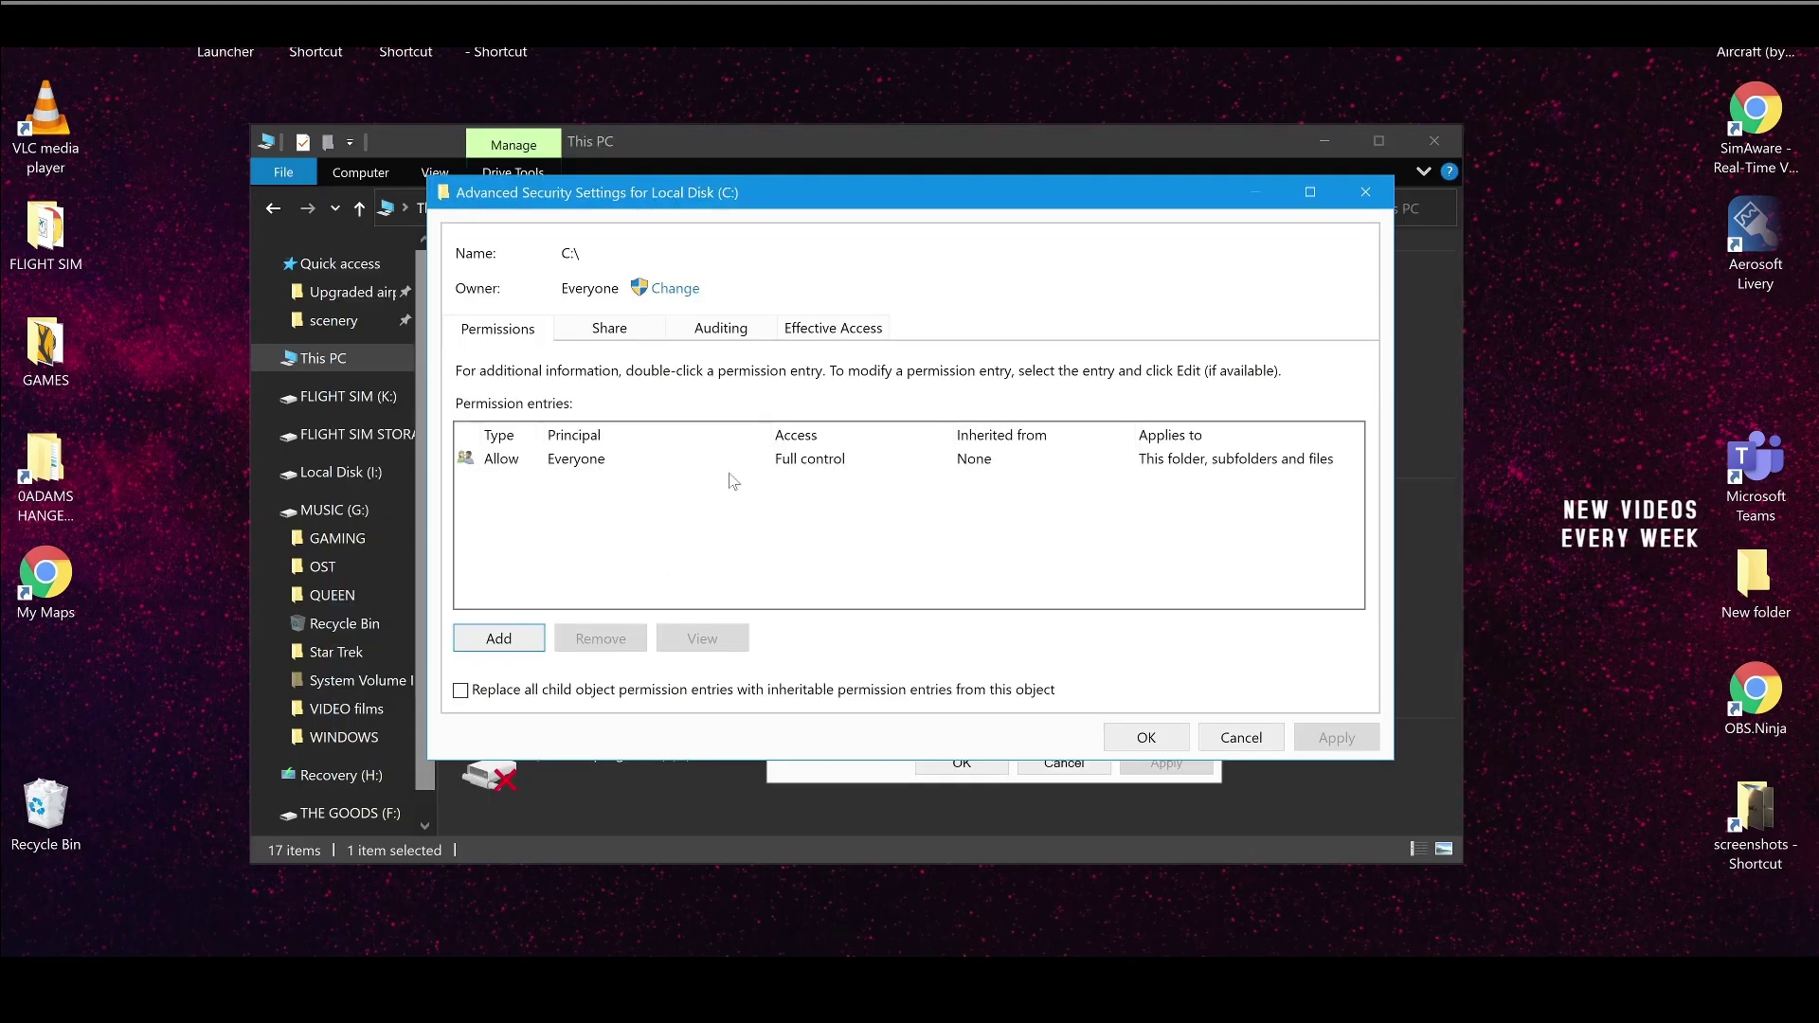
Inspect the Everyone Full control entry, keep its type as Allow, and close it unchanged
{"action": "left_click", "coordinate": [631, 460]}
{"action": "left_click", "coordinate": [728, 641]}
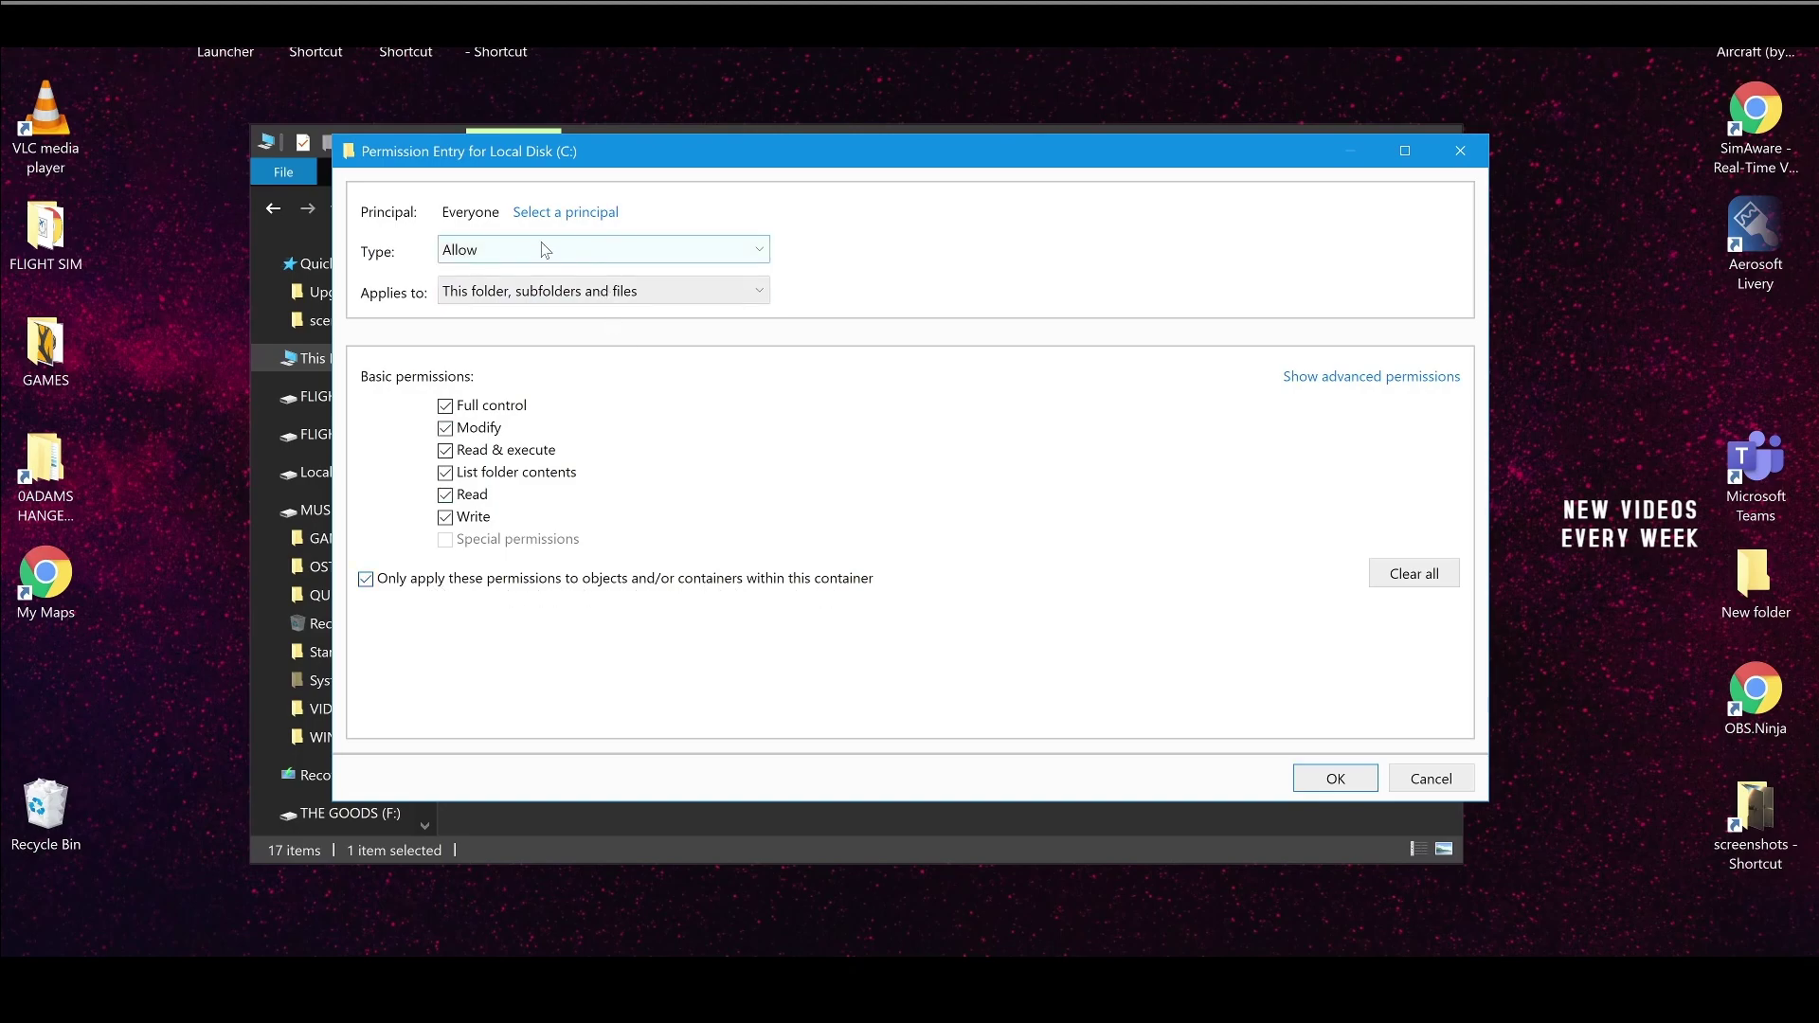
{"action": "left_click", "coordinate": [480, 253]}
{"action": "left_click", "coordinate": [482, 256]}
{"action": "left_click", "coordinate": [480, 253]}
{"action": "left_click", "coordinate": [481, 253]}
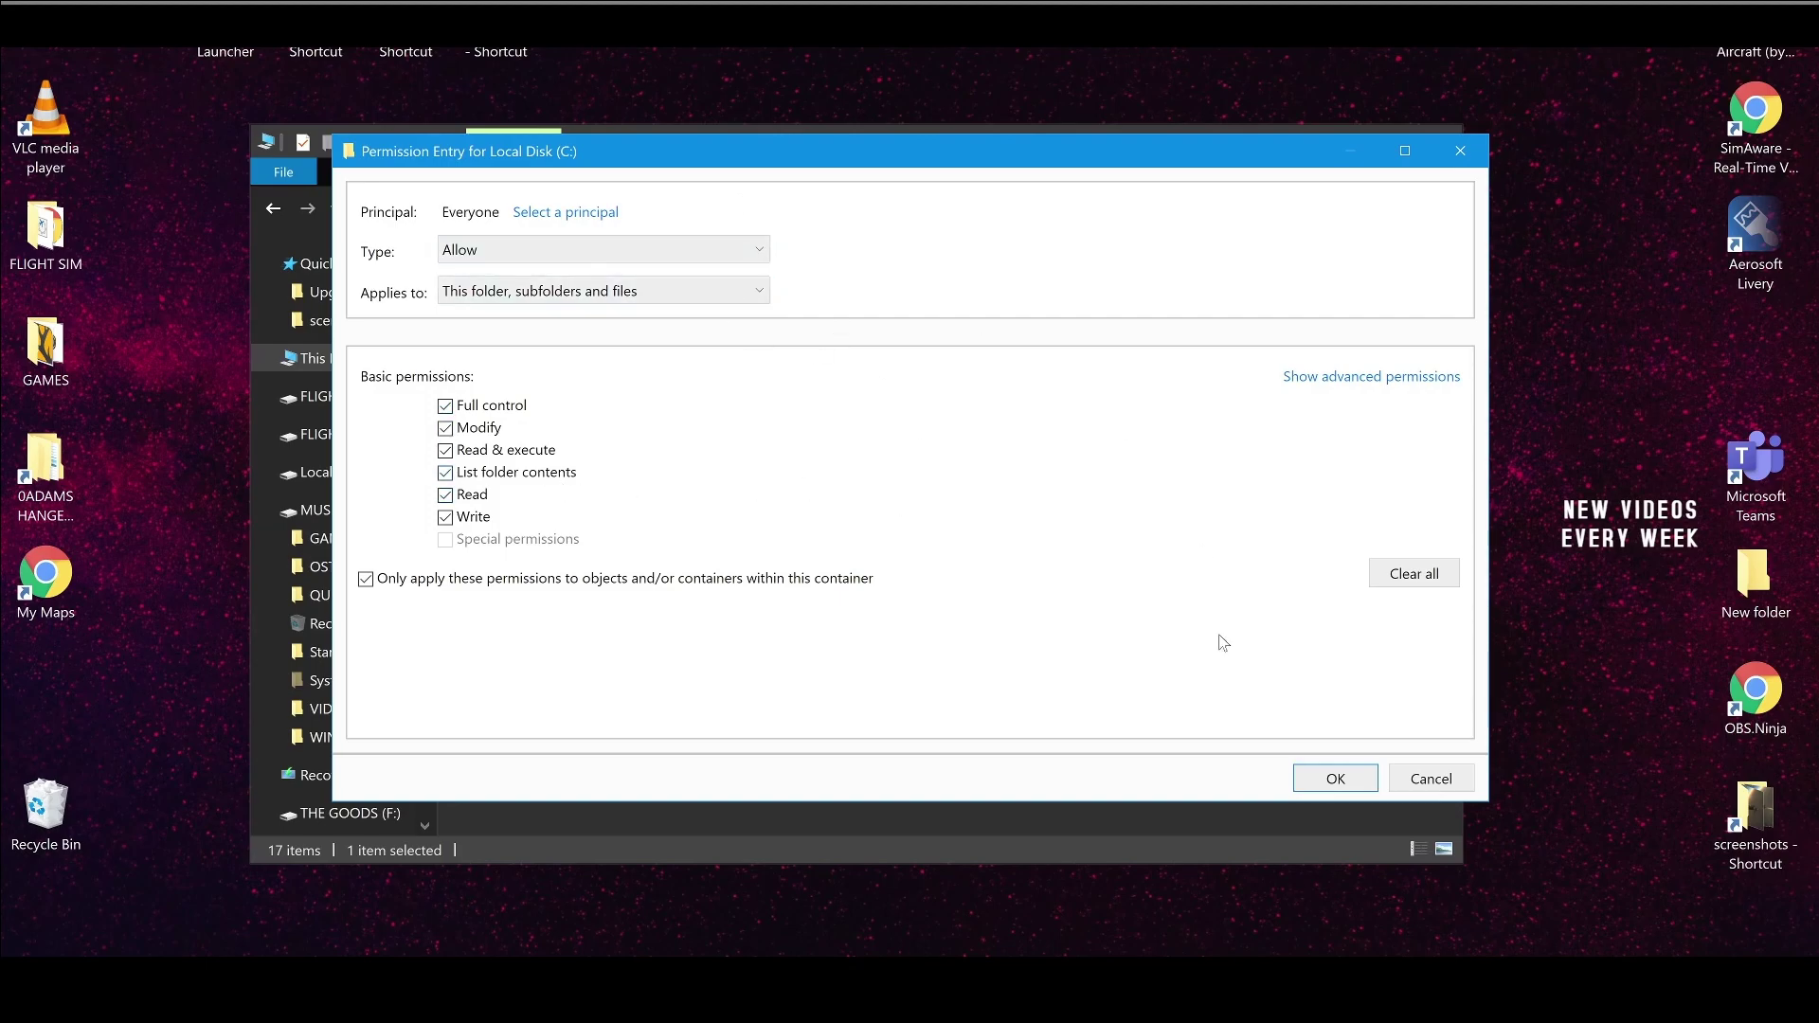
{"action": "left_click", "coordinate": [1431, 778]}
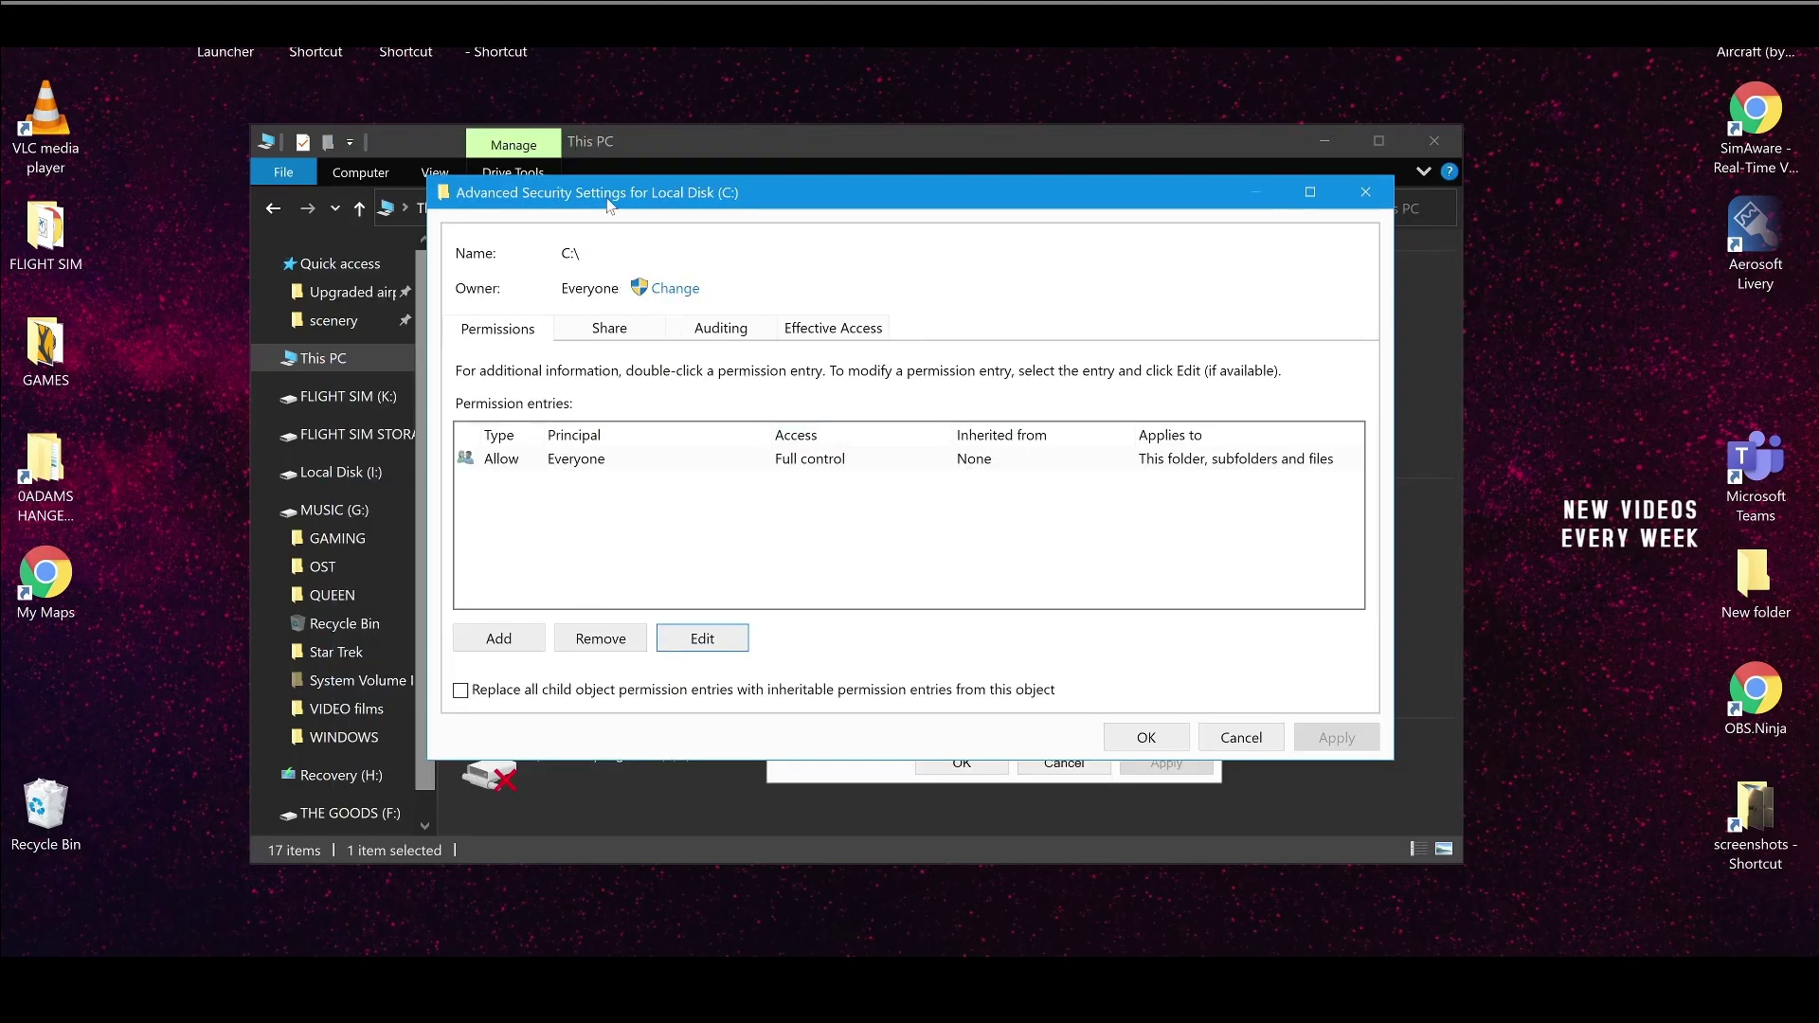
{"action": "left_click_drag", "start_coordinate": [609, 206], "coordinate": [800, 223]}
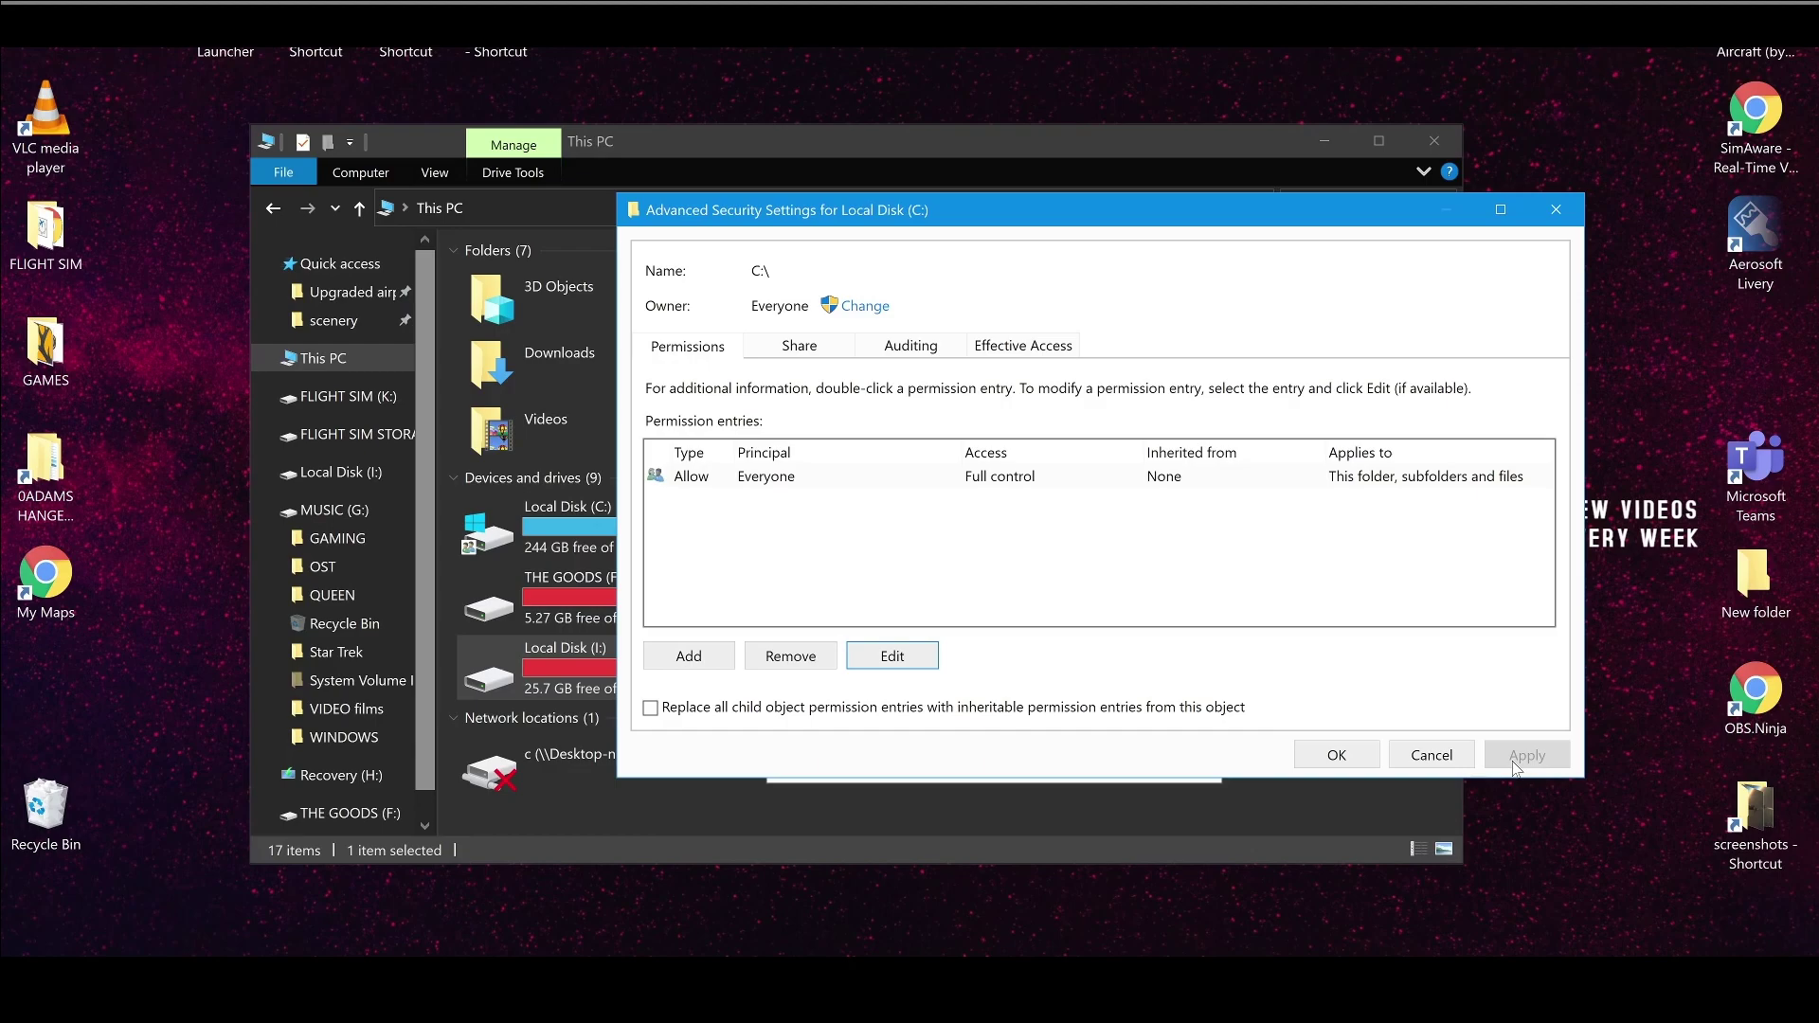
Close C:'s Advanced Security Settings, the Permissions editor and Properties without adding any user
{"action": "left_click", "coordinate": [1331, 755]}
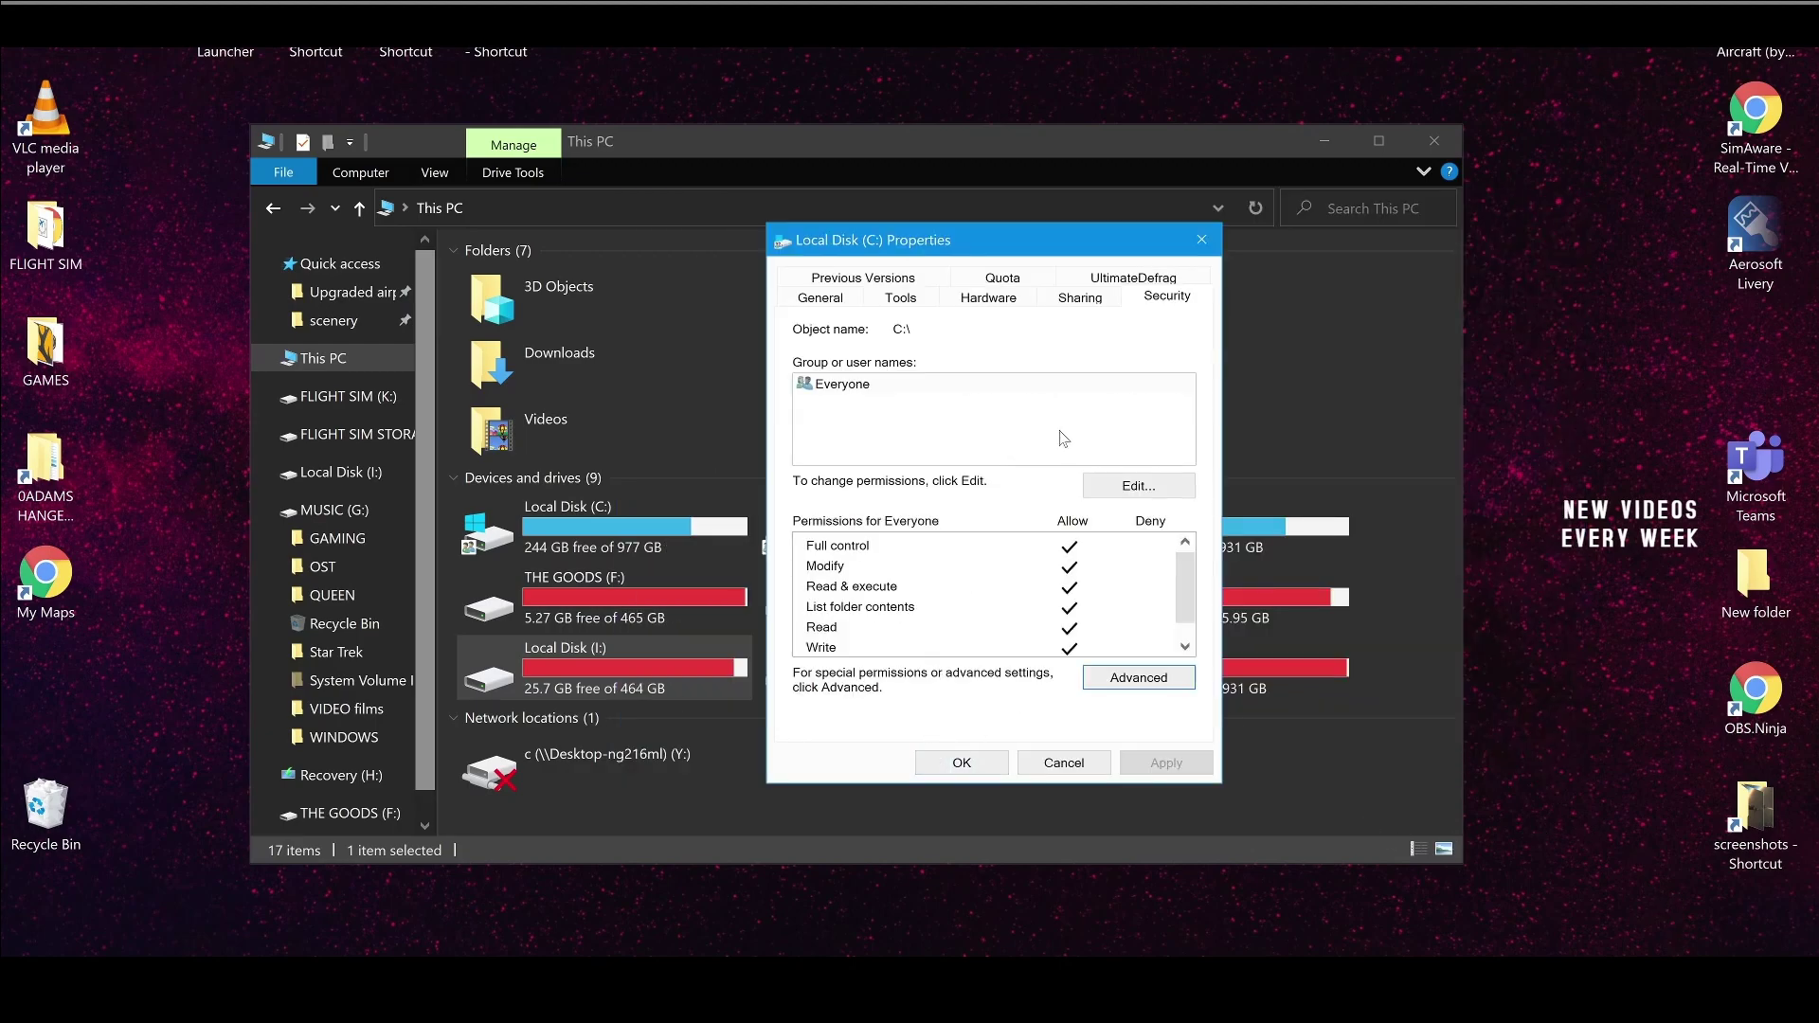
{"action": "left_click", "coordinate": [841, 388]}
{"action": "left_click", "coordinate": [1139, 488]}
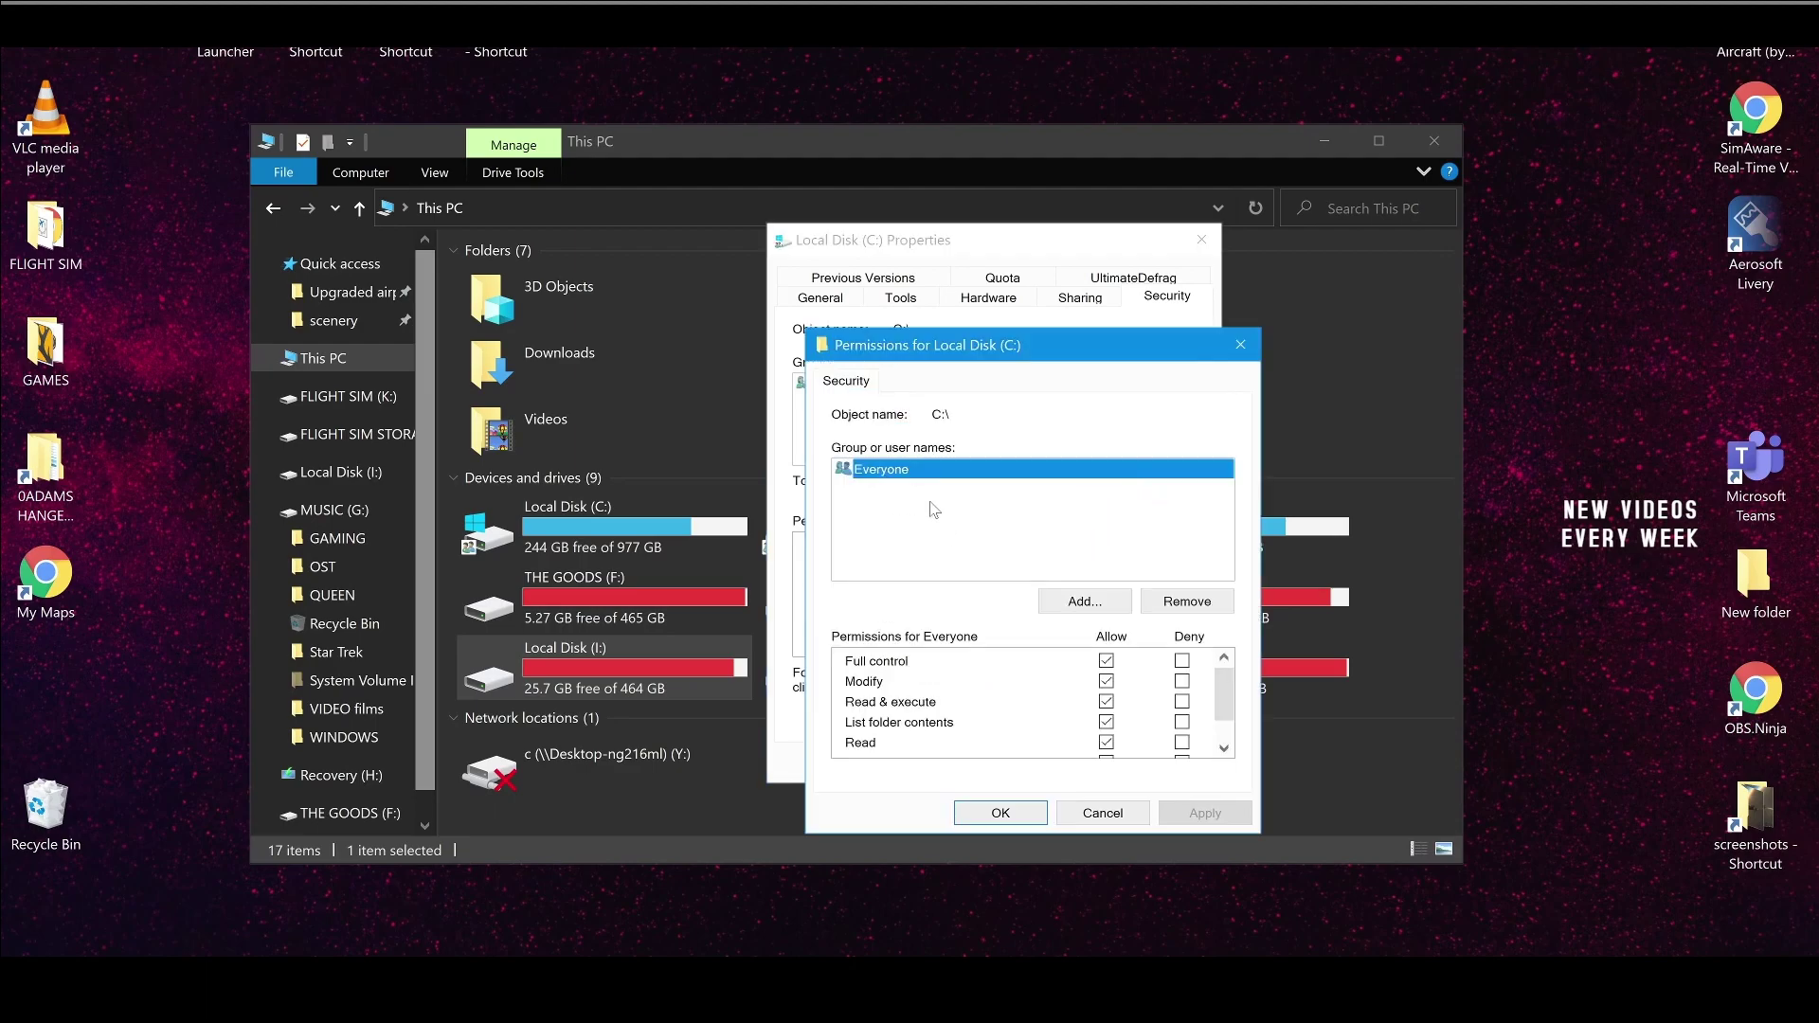
{"action": "left_click", "coordinate": [1086, 595]}
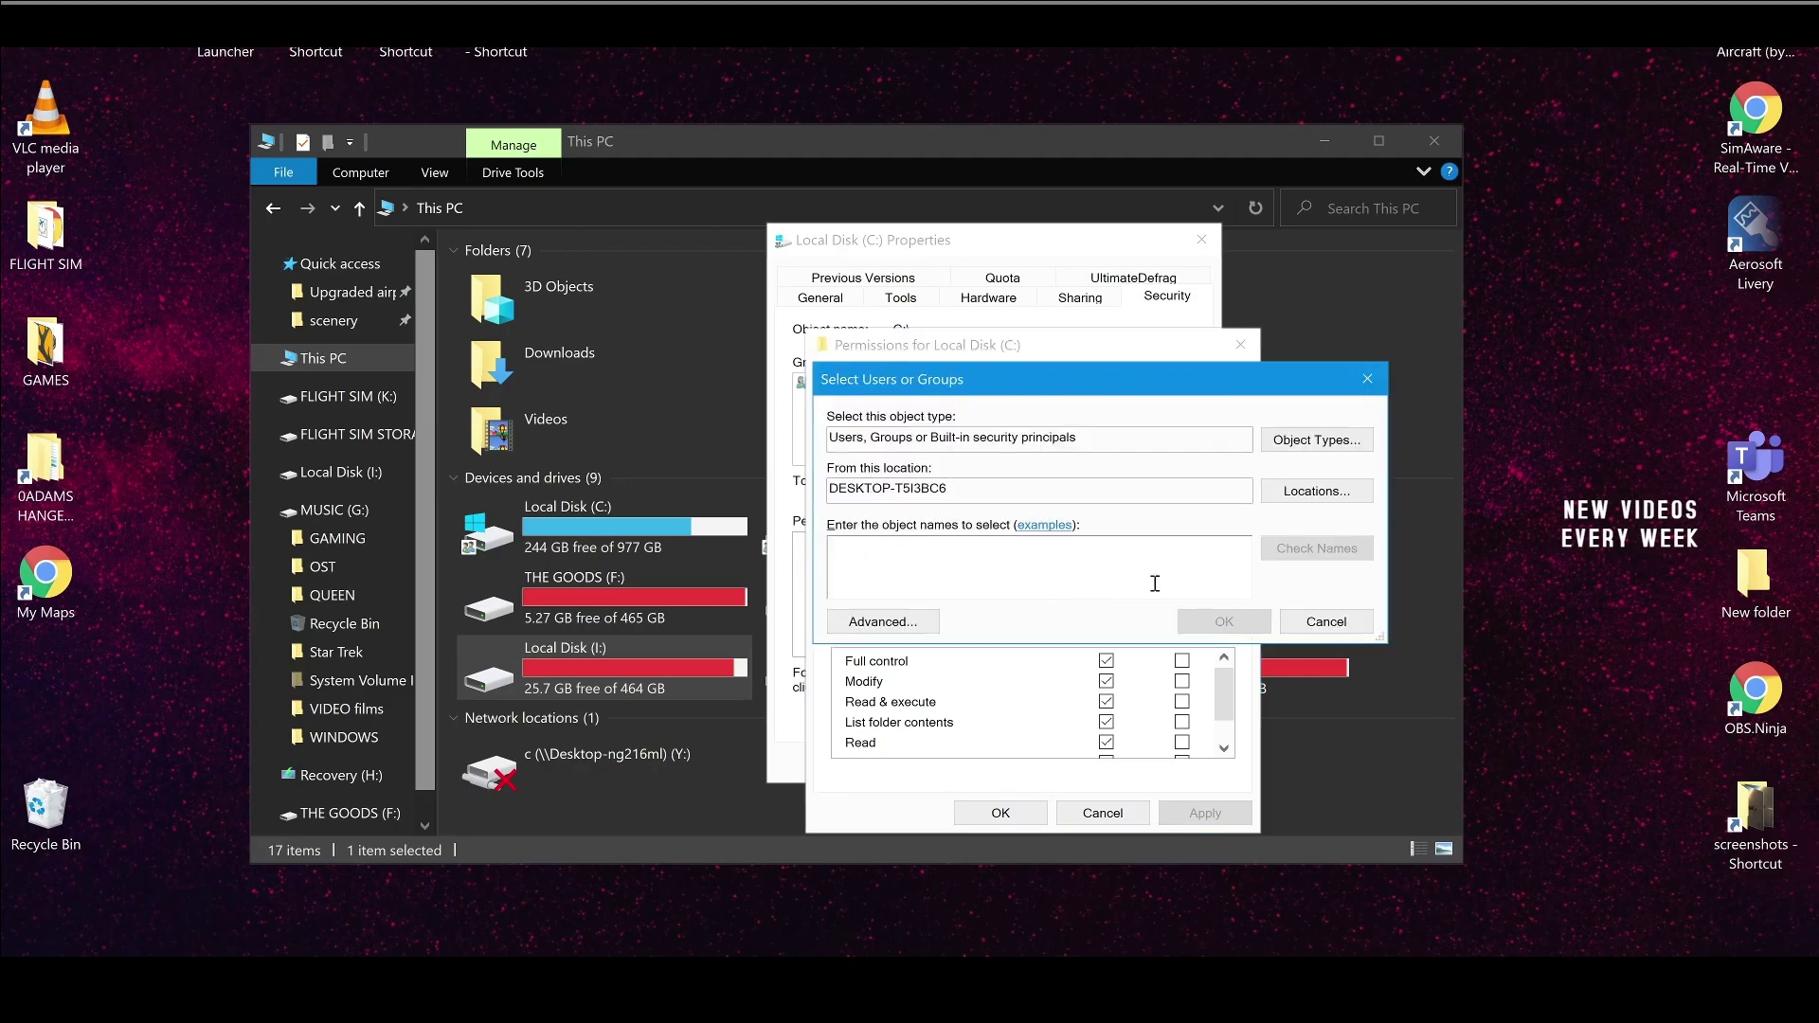
{"action": "left_click", "coordinate": [1327, 622]}
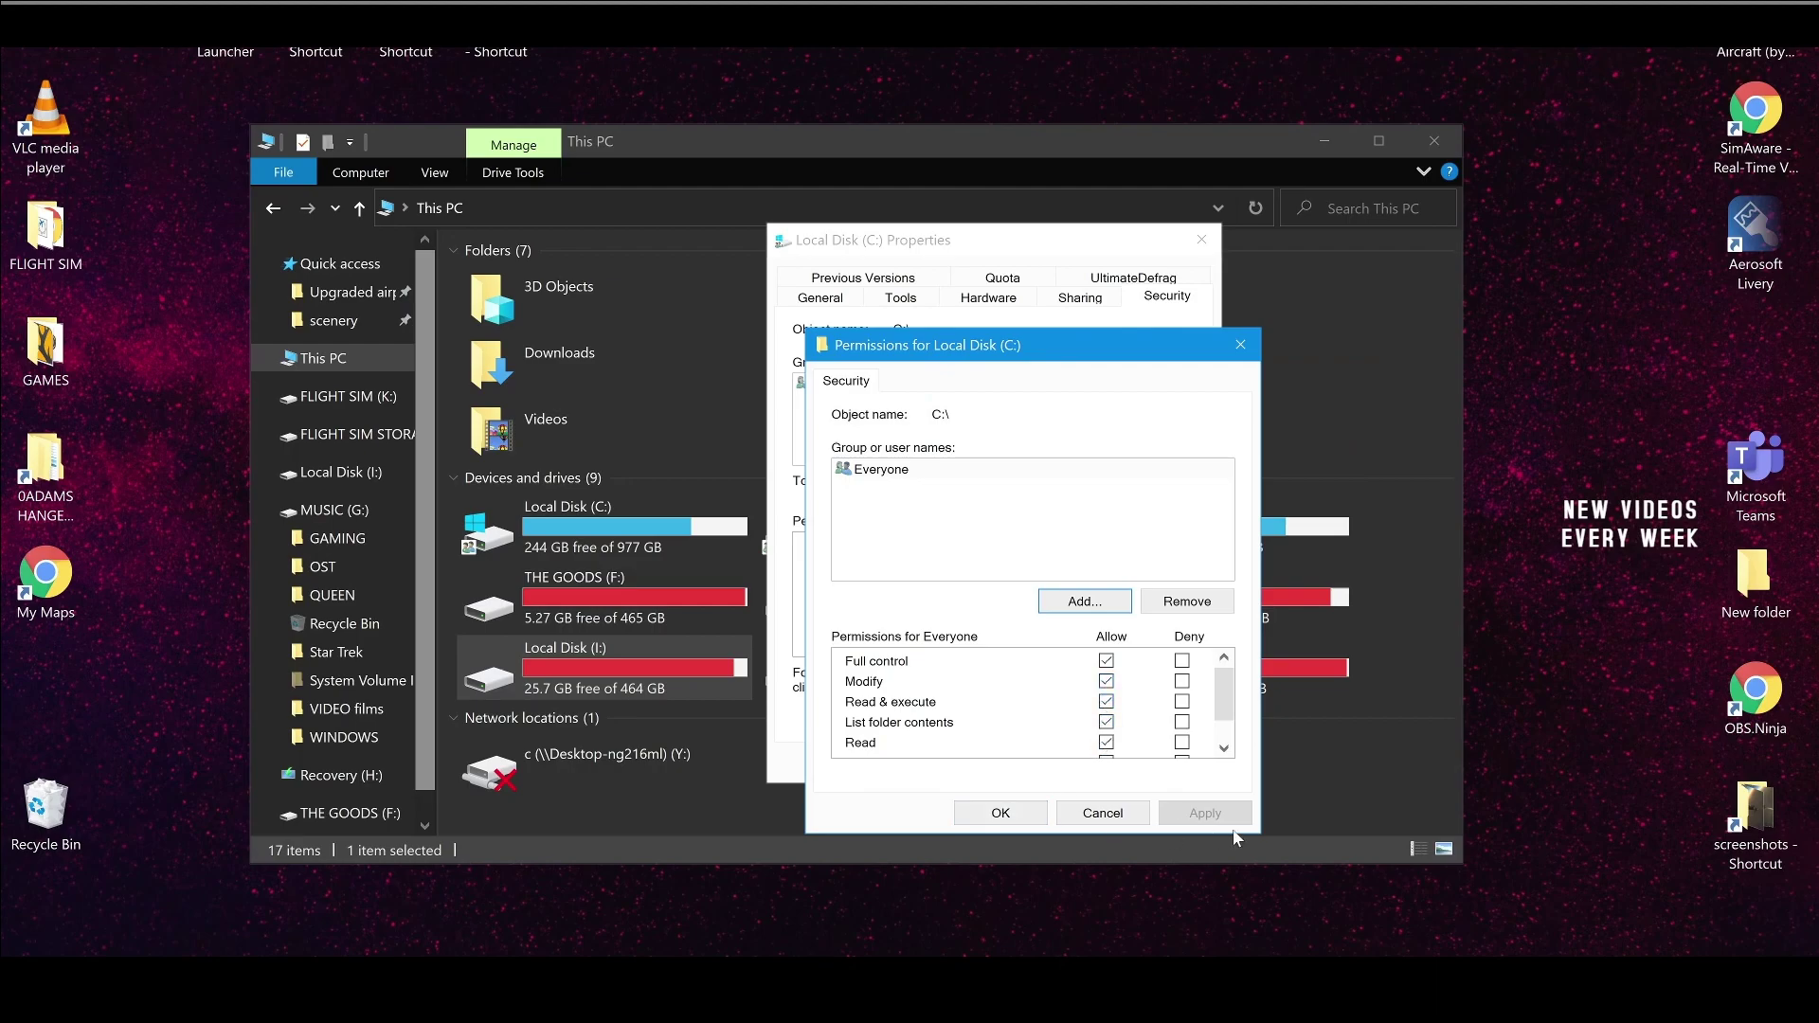
{"action": "left_click", "coordinate": [1006, 811]}
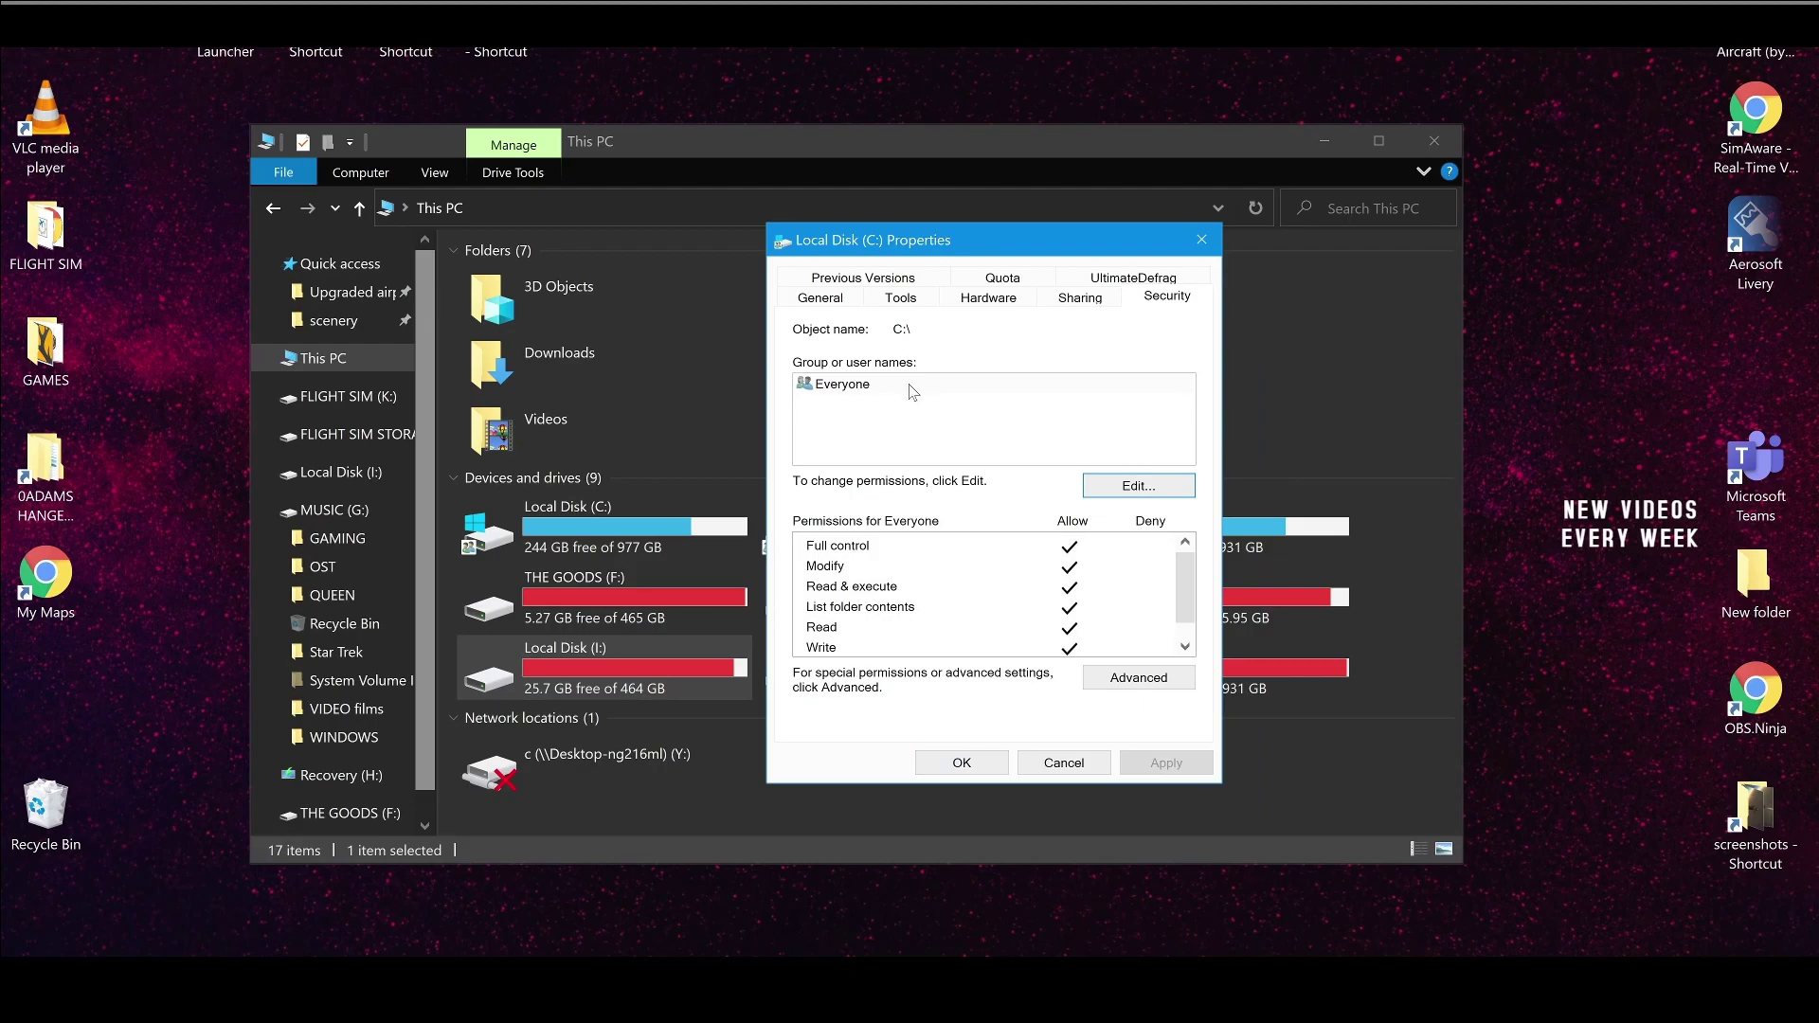
{"action": "left_click", "coordinate": [960, 763]}
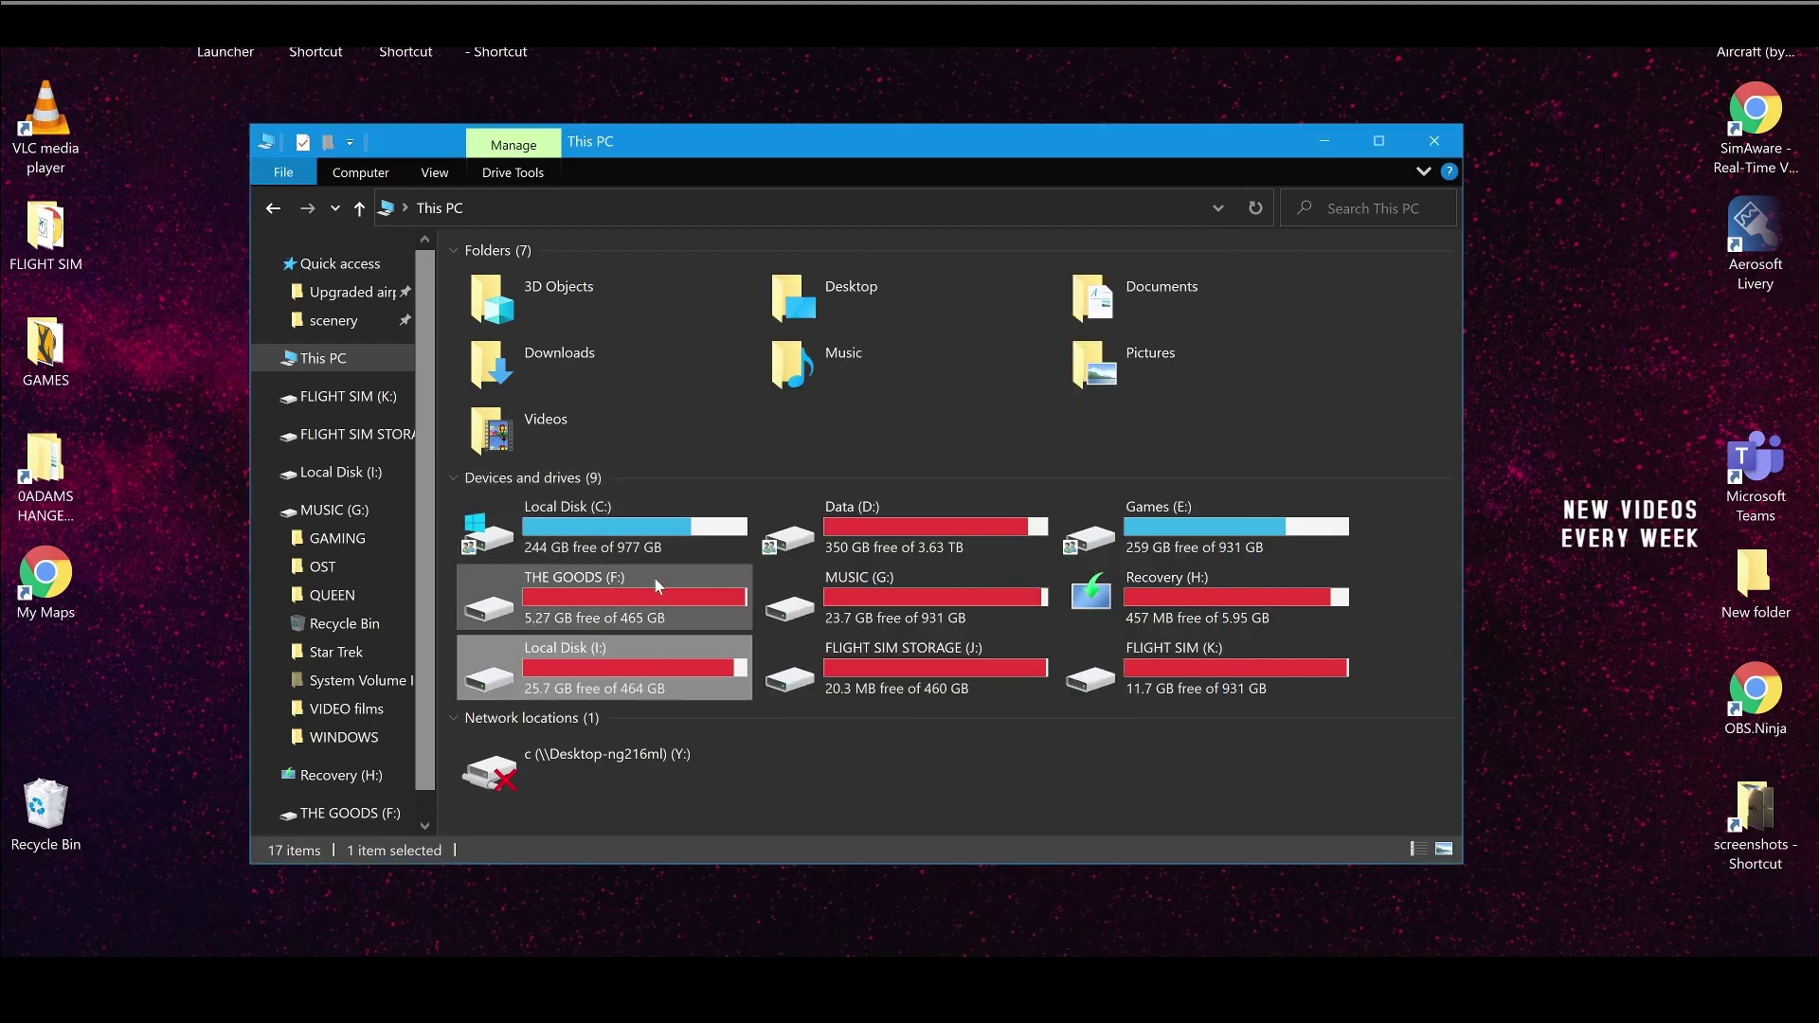
Open the Recovery (H:) drive's Properties and view its Sharing status
{"action": "key", "text": "Left"}
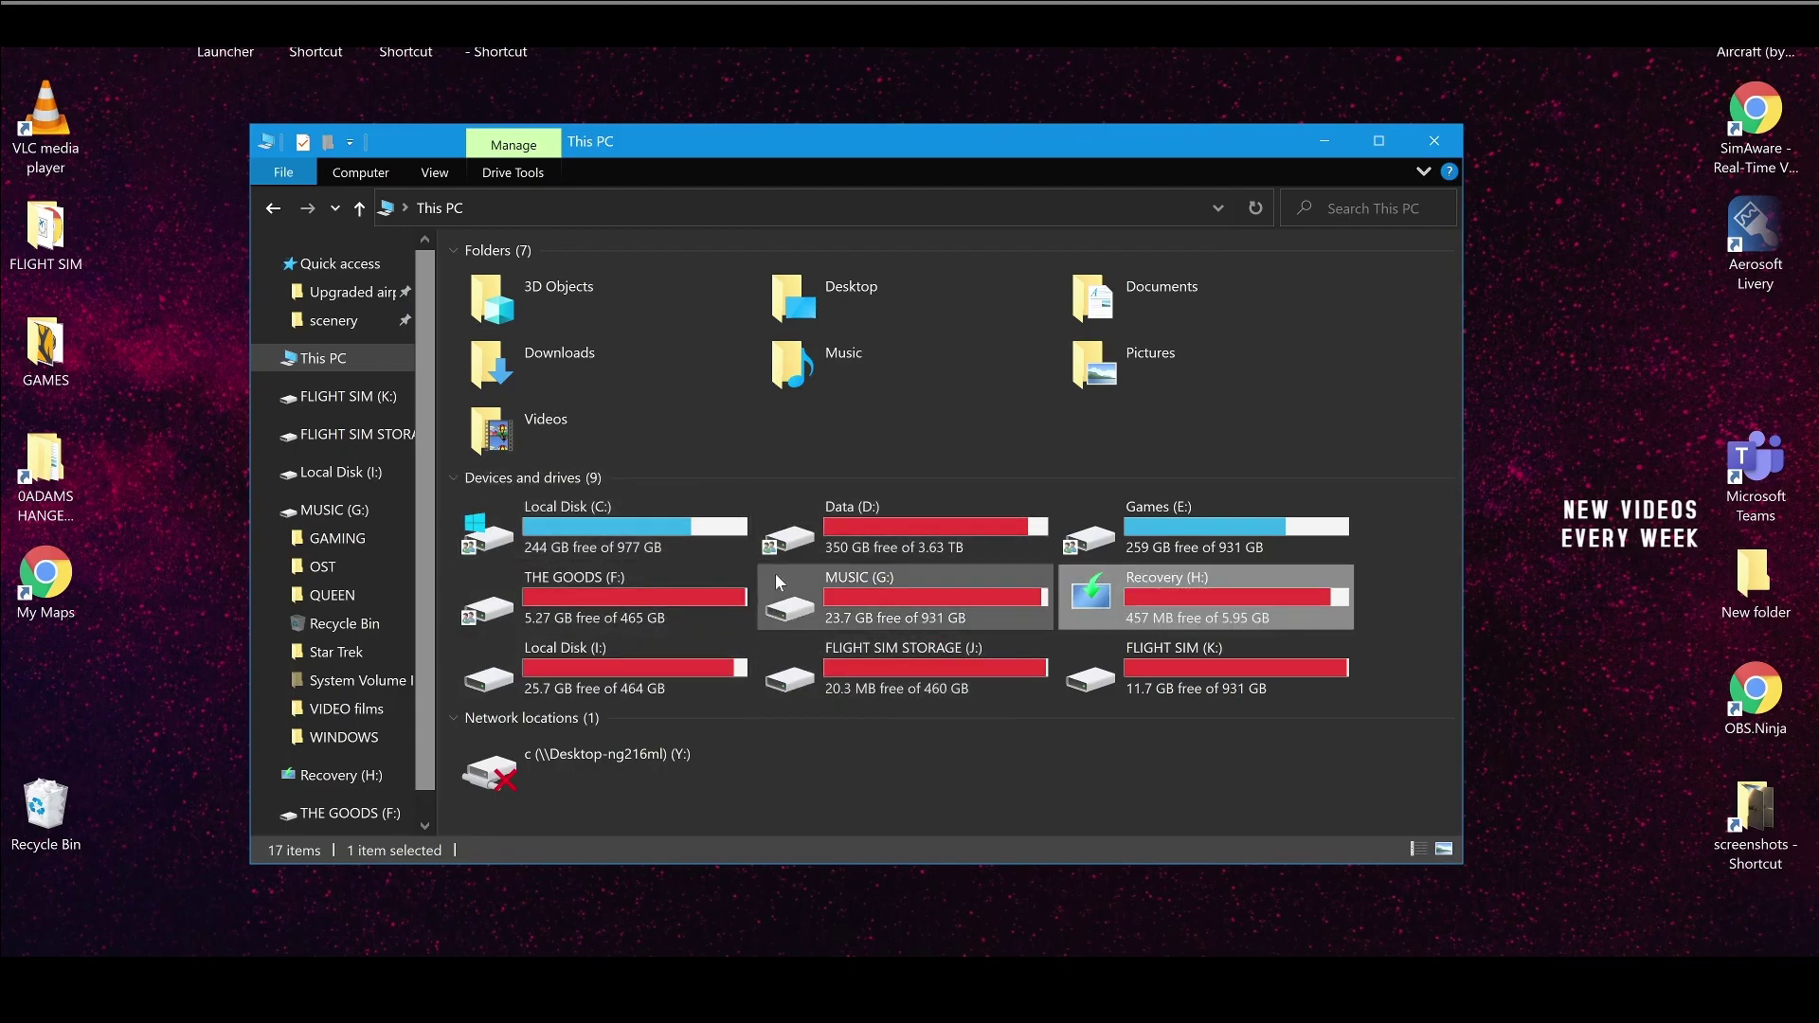
{"action": "right_click", "coordinate": [1088, 611]}
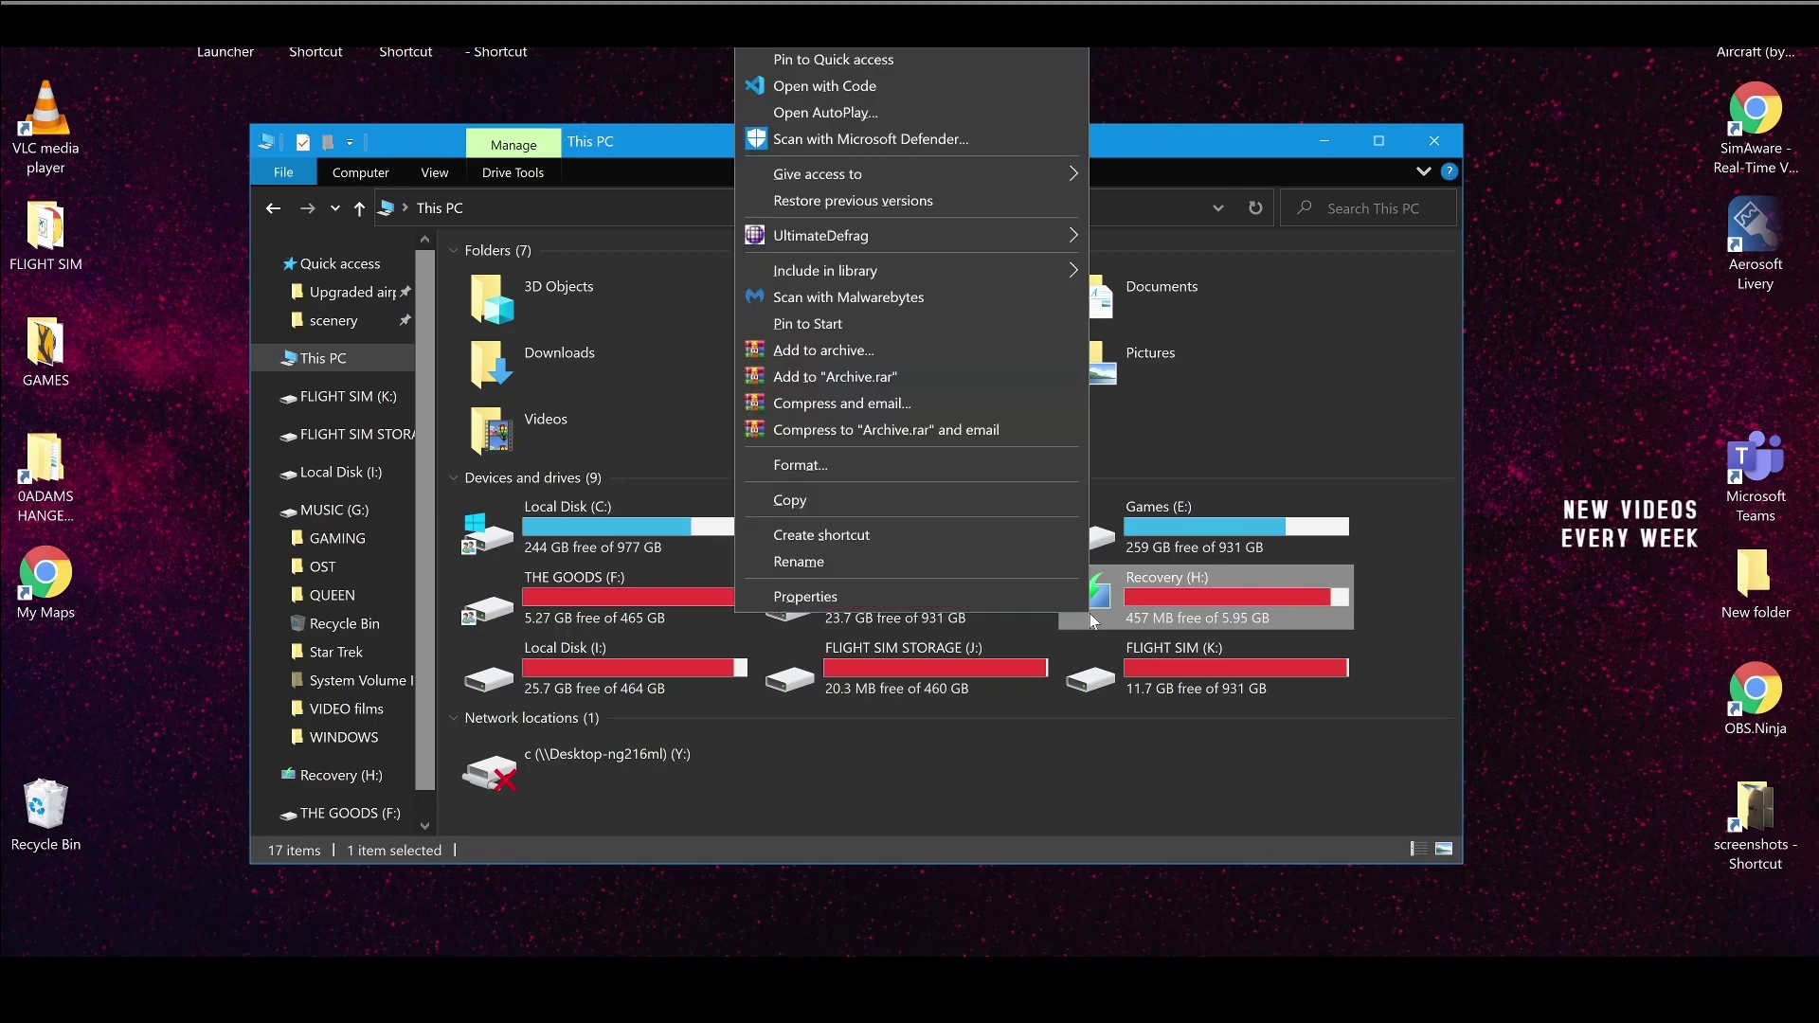
{"action": "left_click", "coordinate": [1085, 598]}
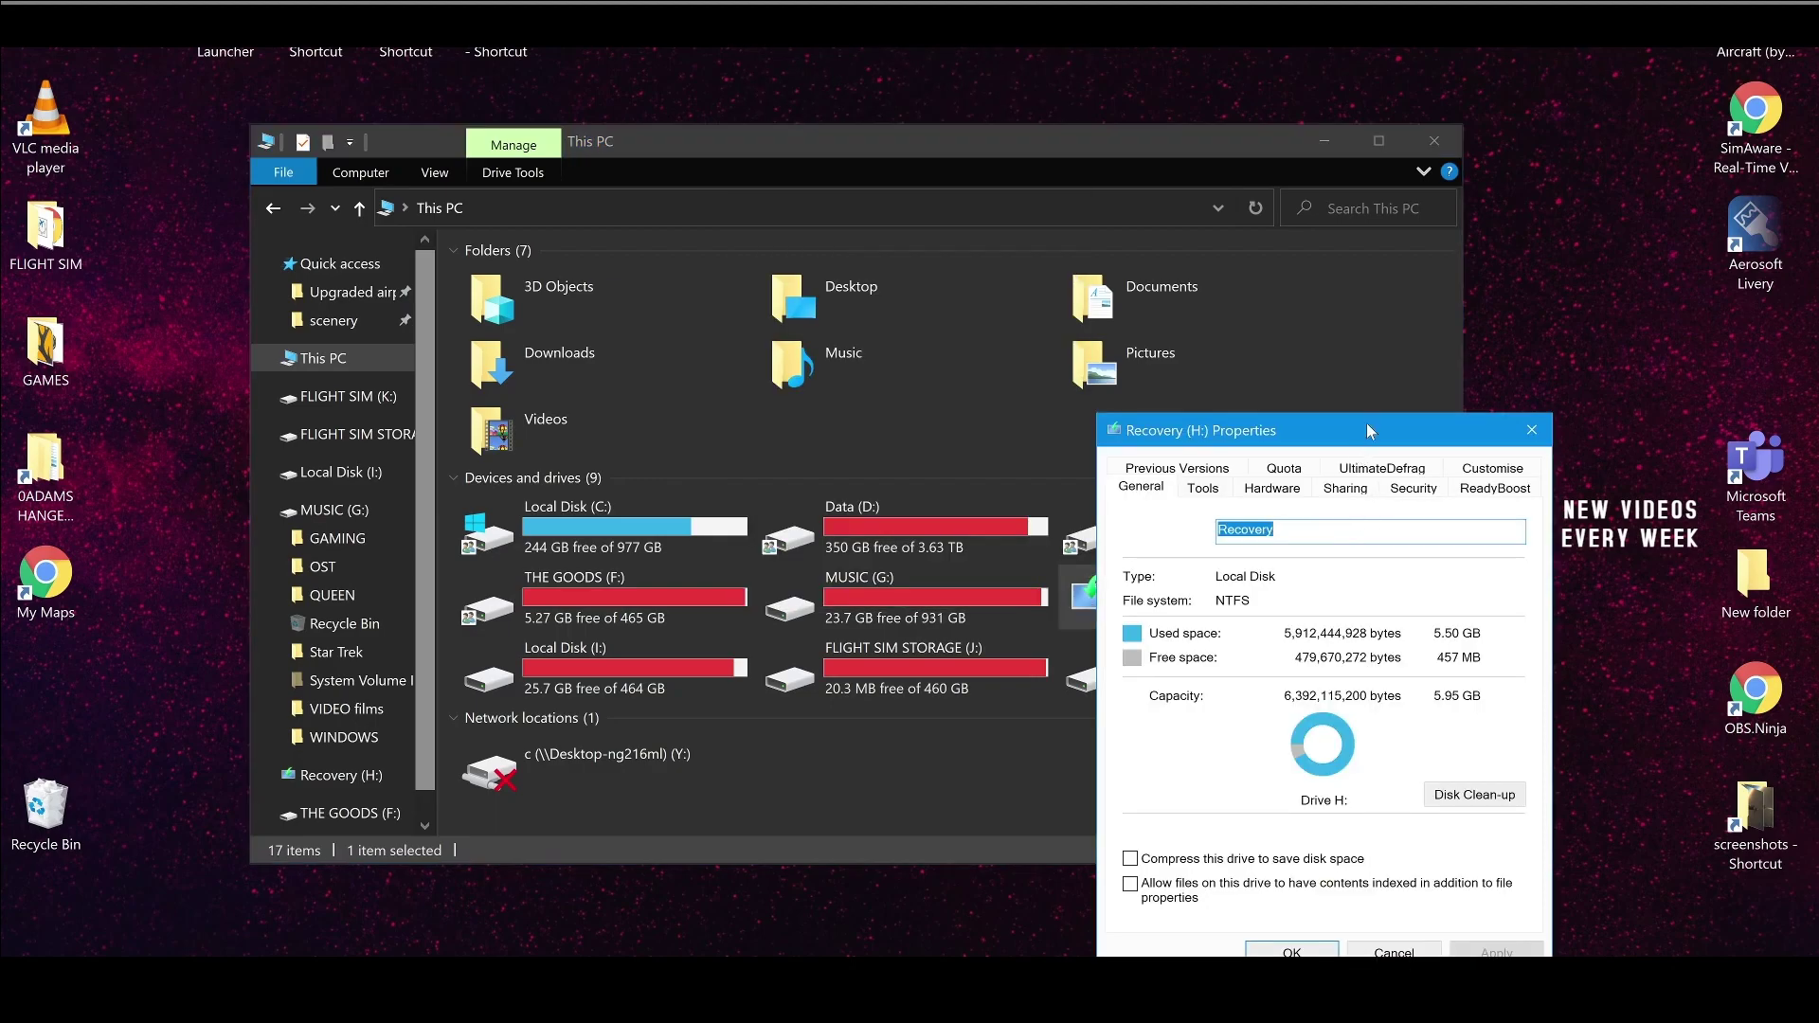
{"action": "left_click_drag", "start_coordinate": [1366, 423], "coordinate": [931, 318]}
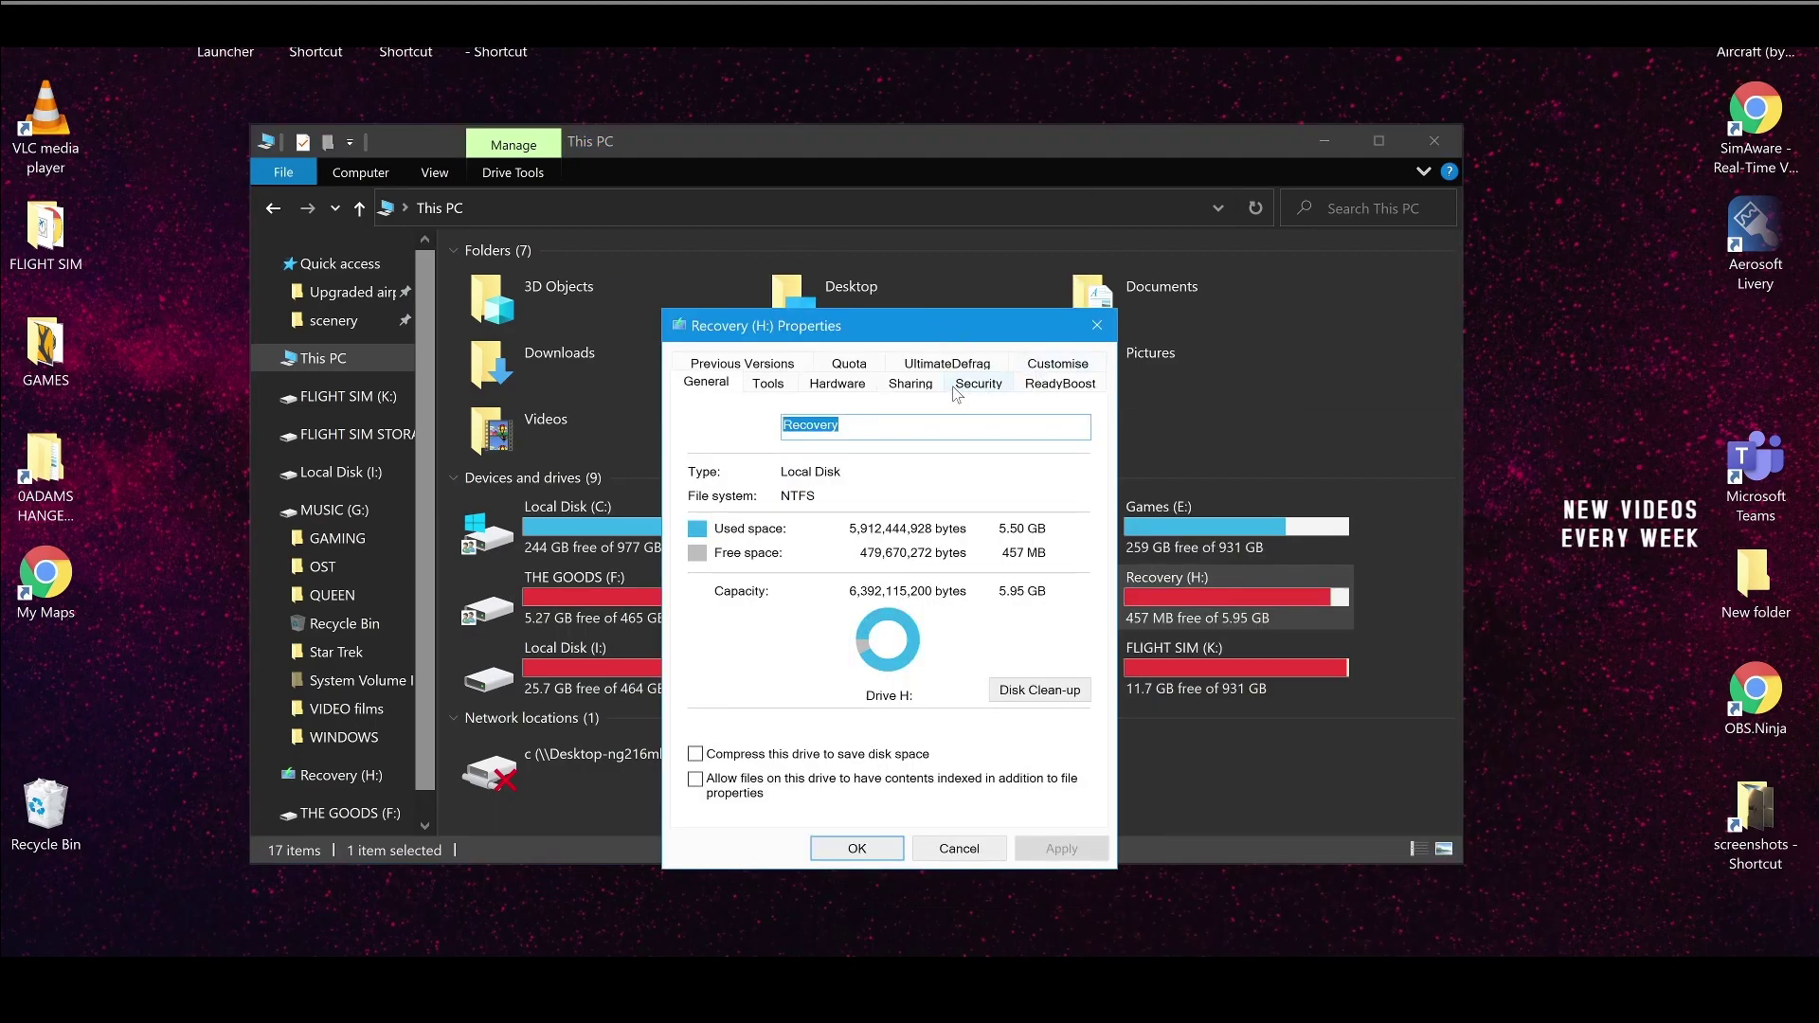
{"action": "left_click", "coordinate": [913, 385]}
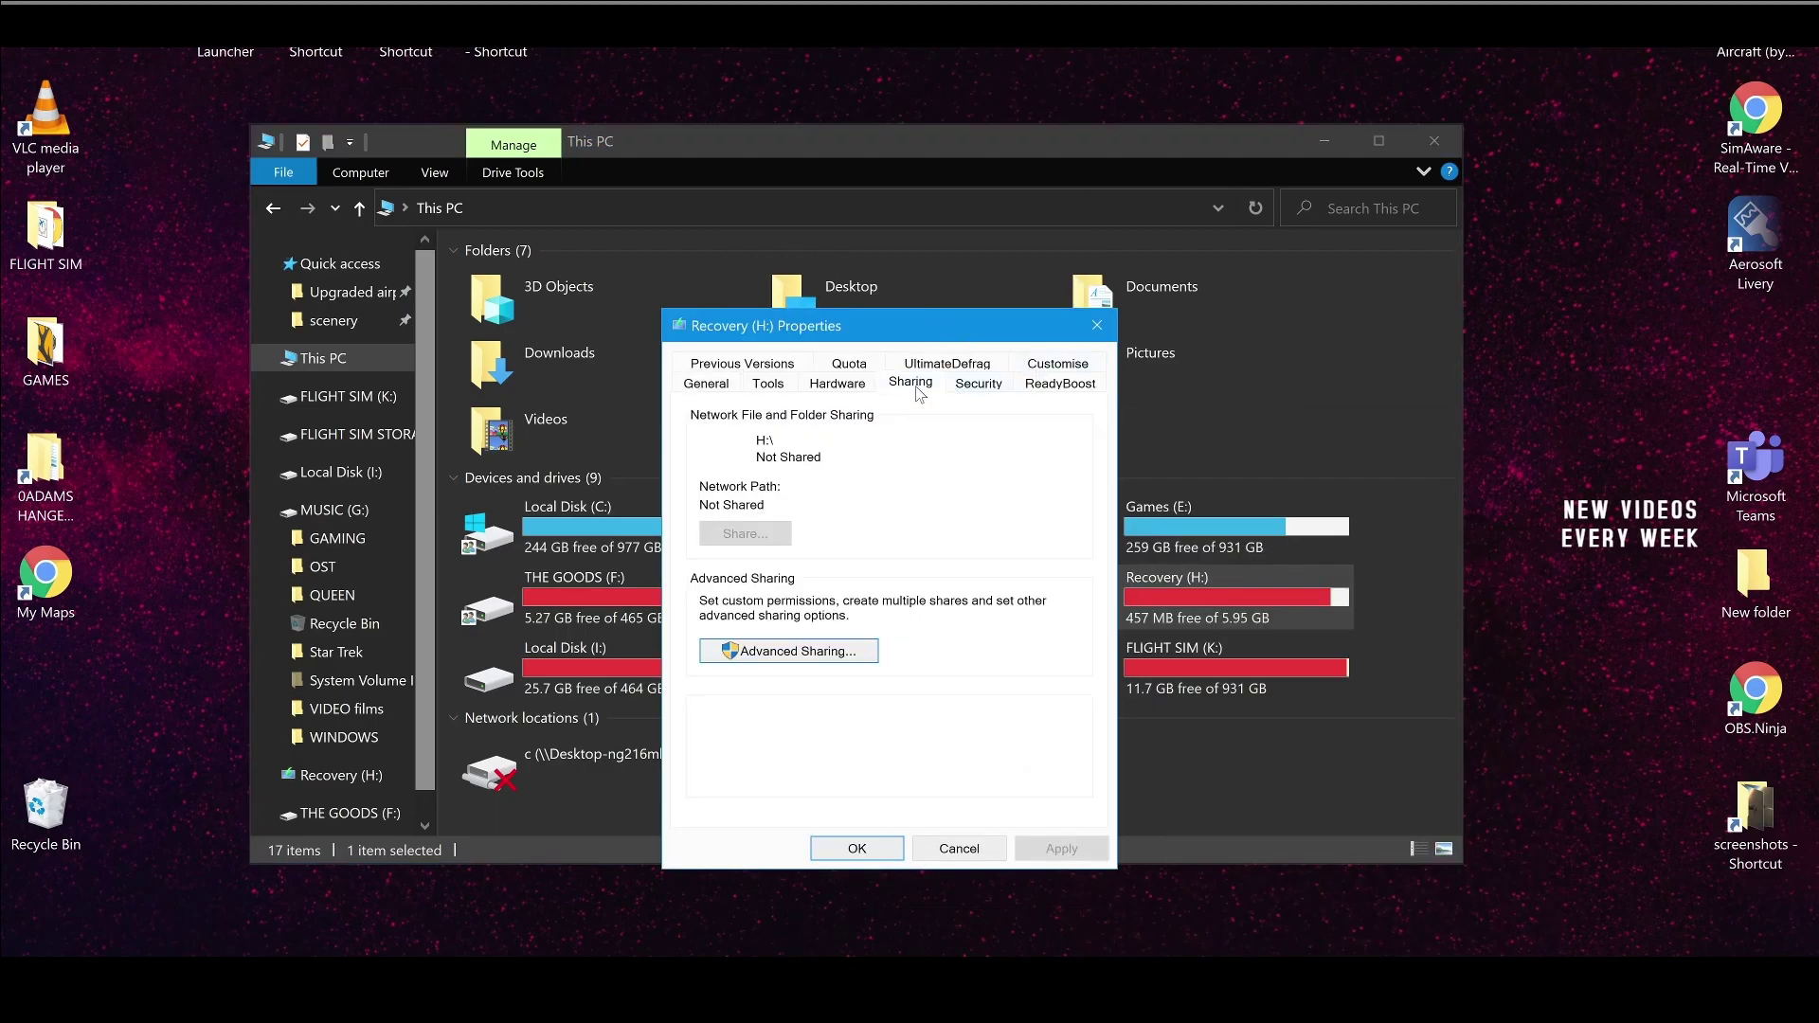
Share Recovery (H:) as 'H' with Everyone allowed Full Control and apply the settings
{"action": "left_click", "coordinate": [796, 652]}
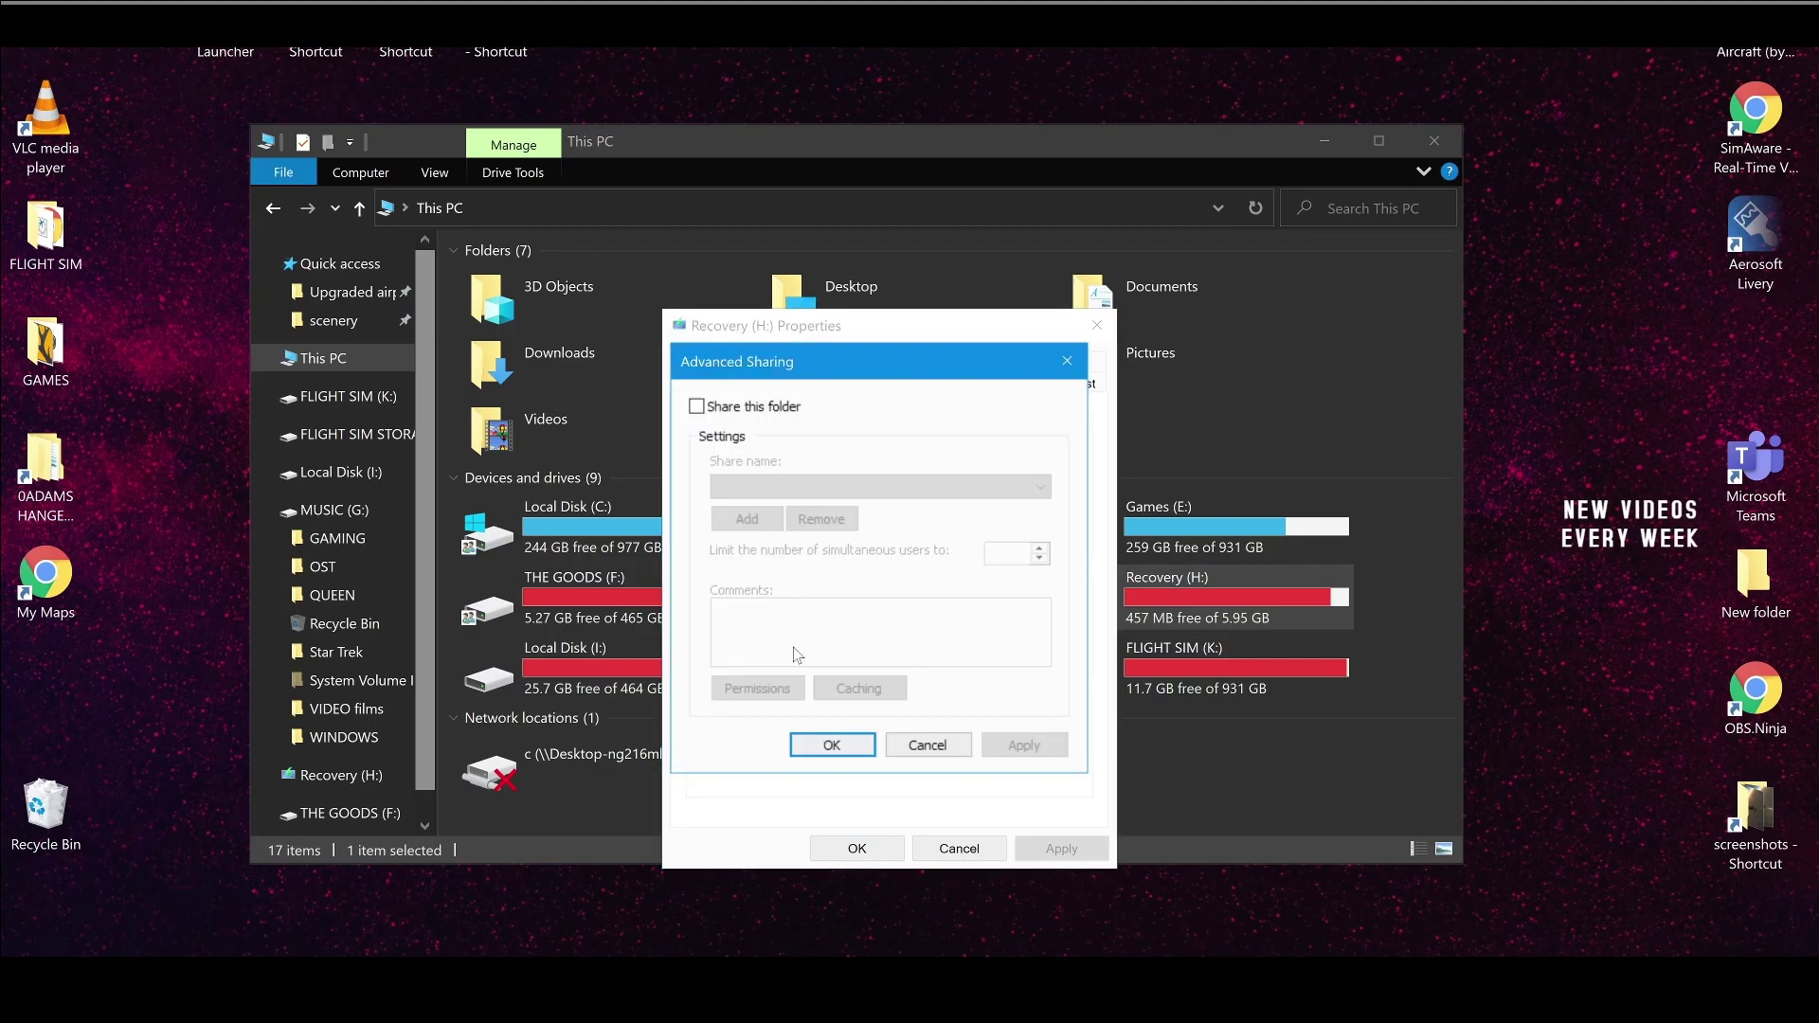
{"action": "left_click", "coordinate": [744, 407]}
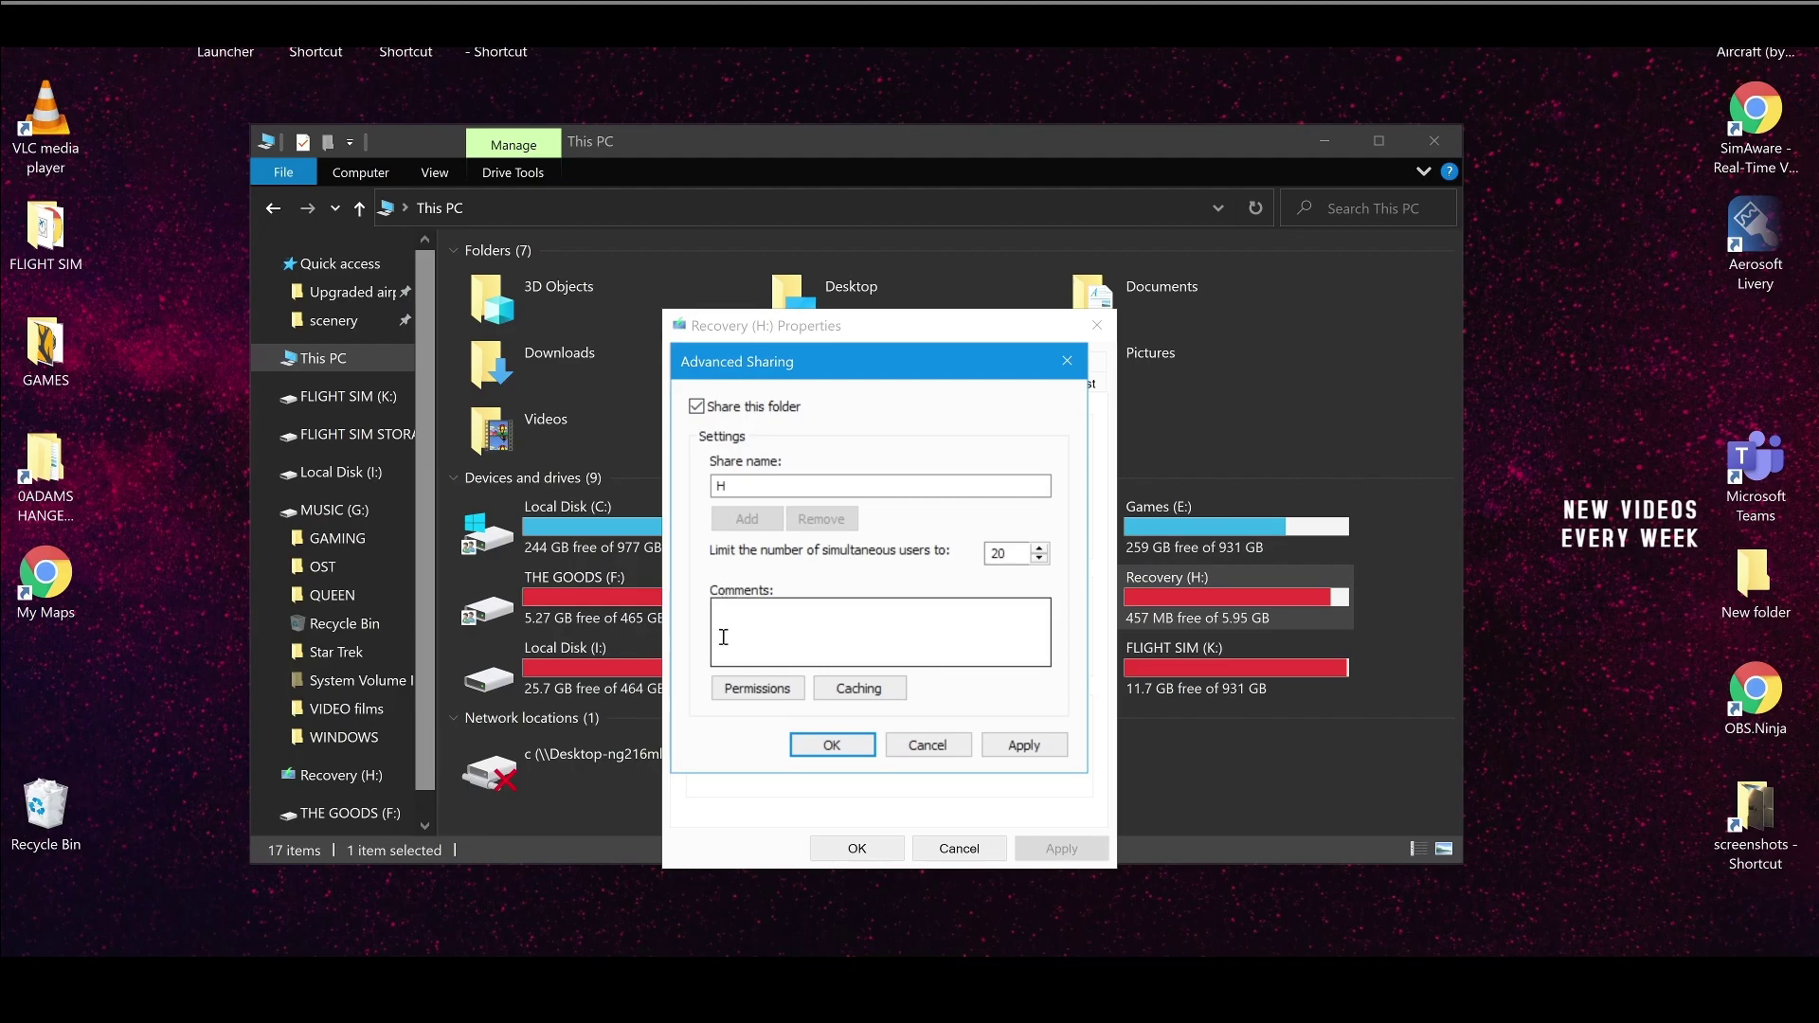
{"action": "left_click", "coordinate": [734, 689]}
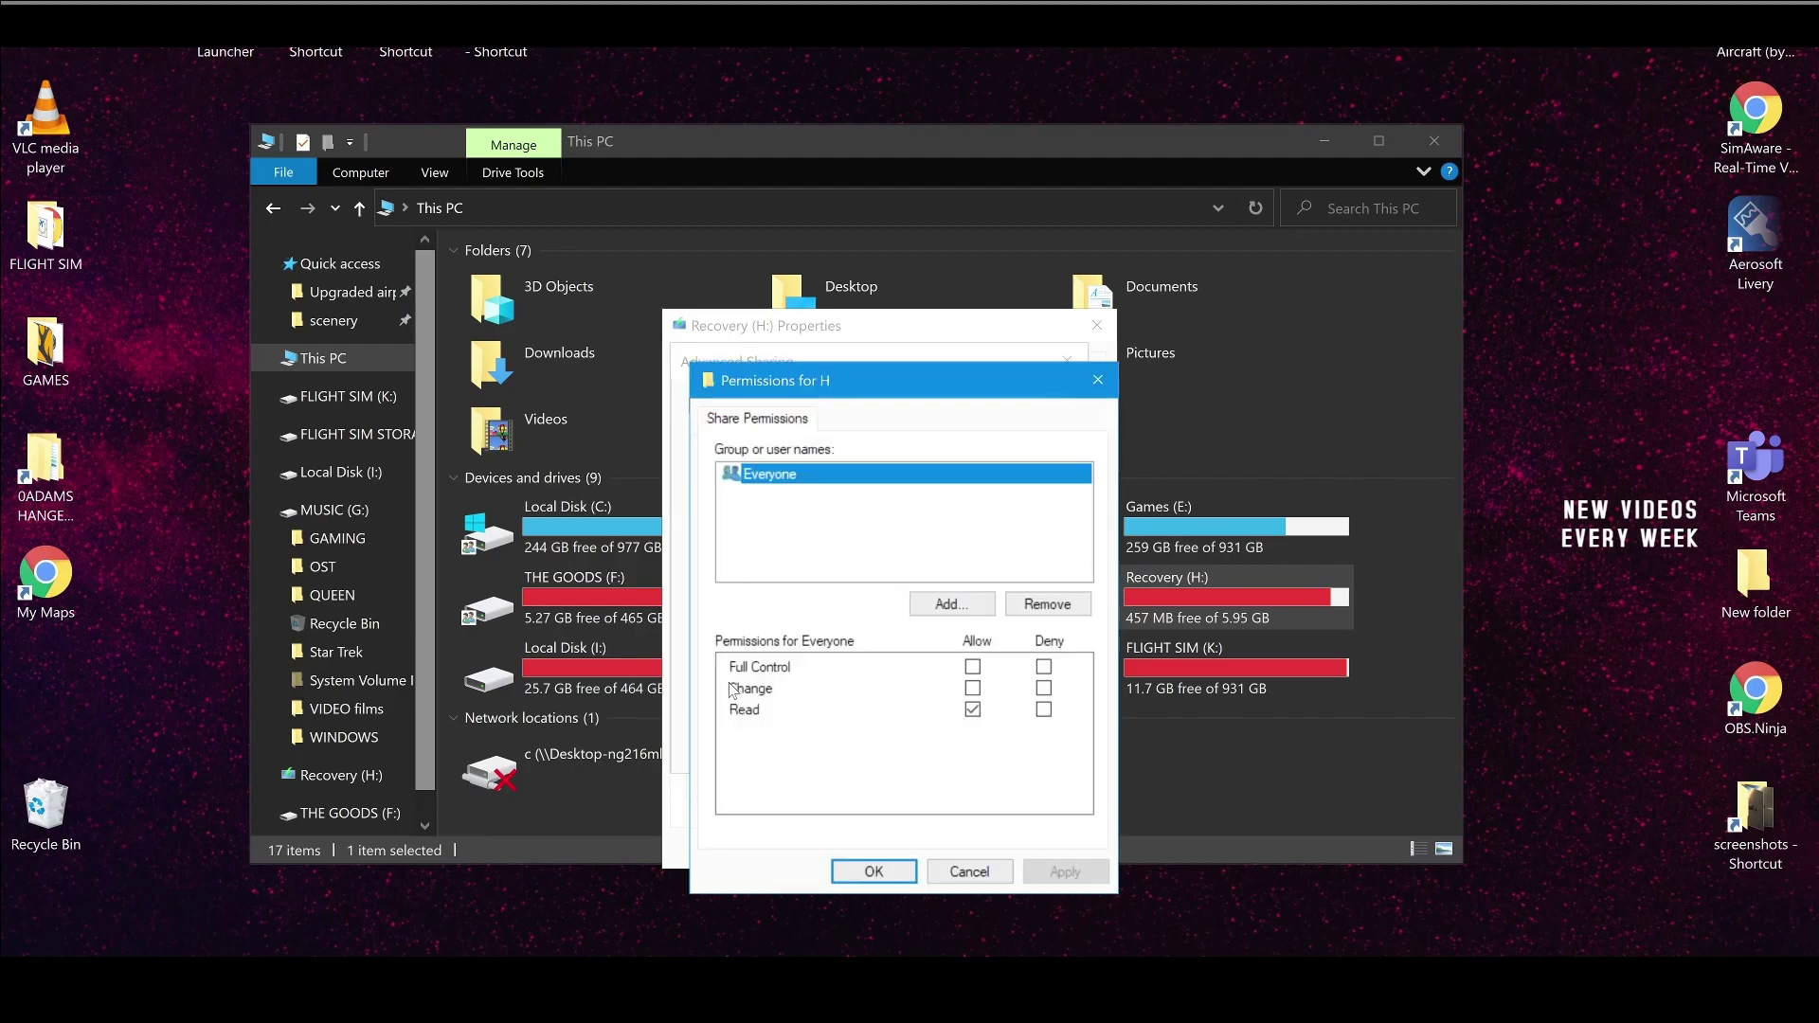
{"action": "left_click", "coordinate": [971, 675]}
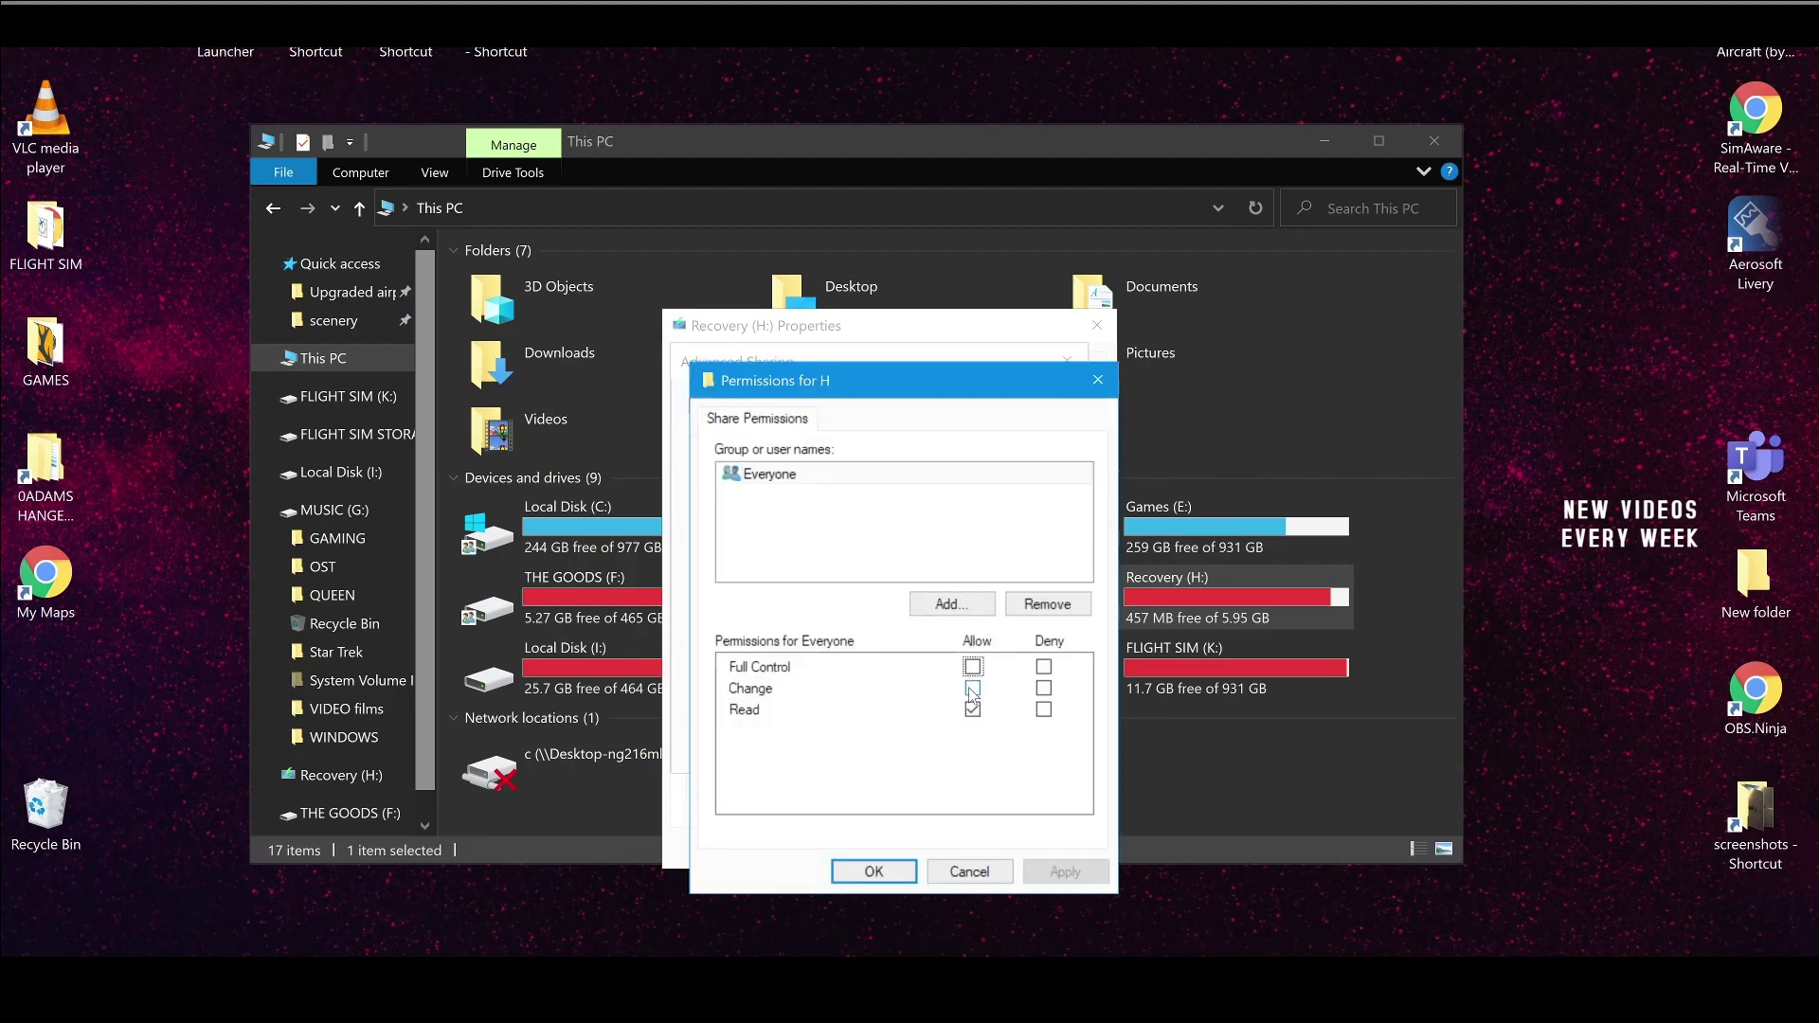
{"action": "left_click", "coordinate": [972, 667]}
{"action": "left_click", "coordinate": [1062, 869]}
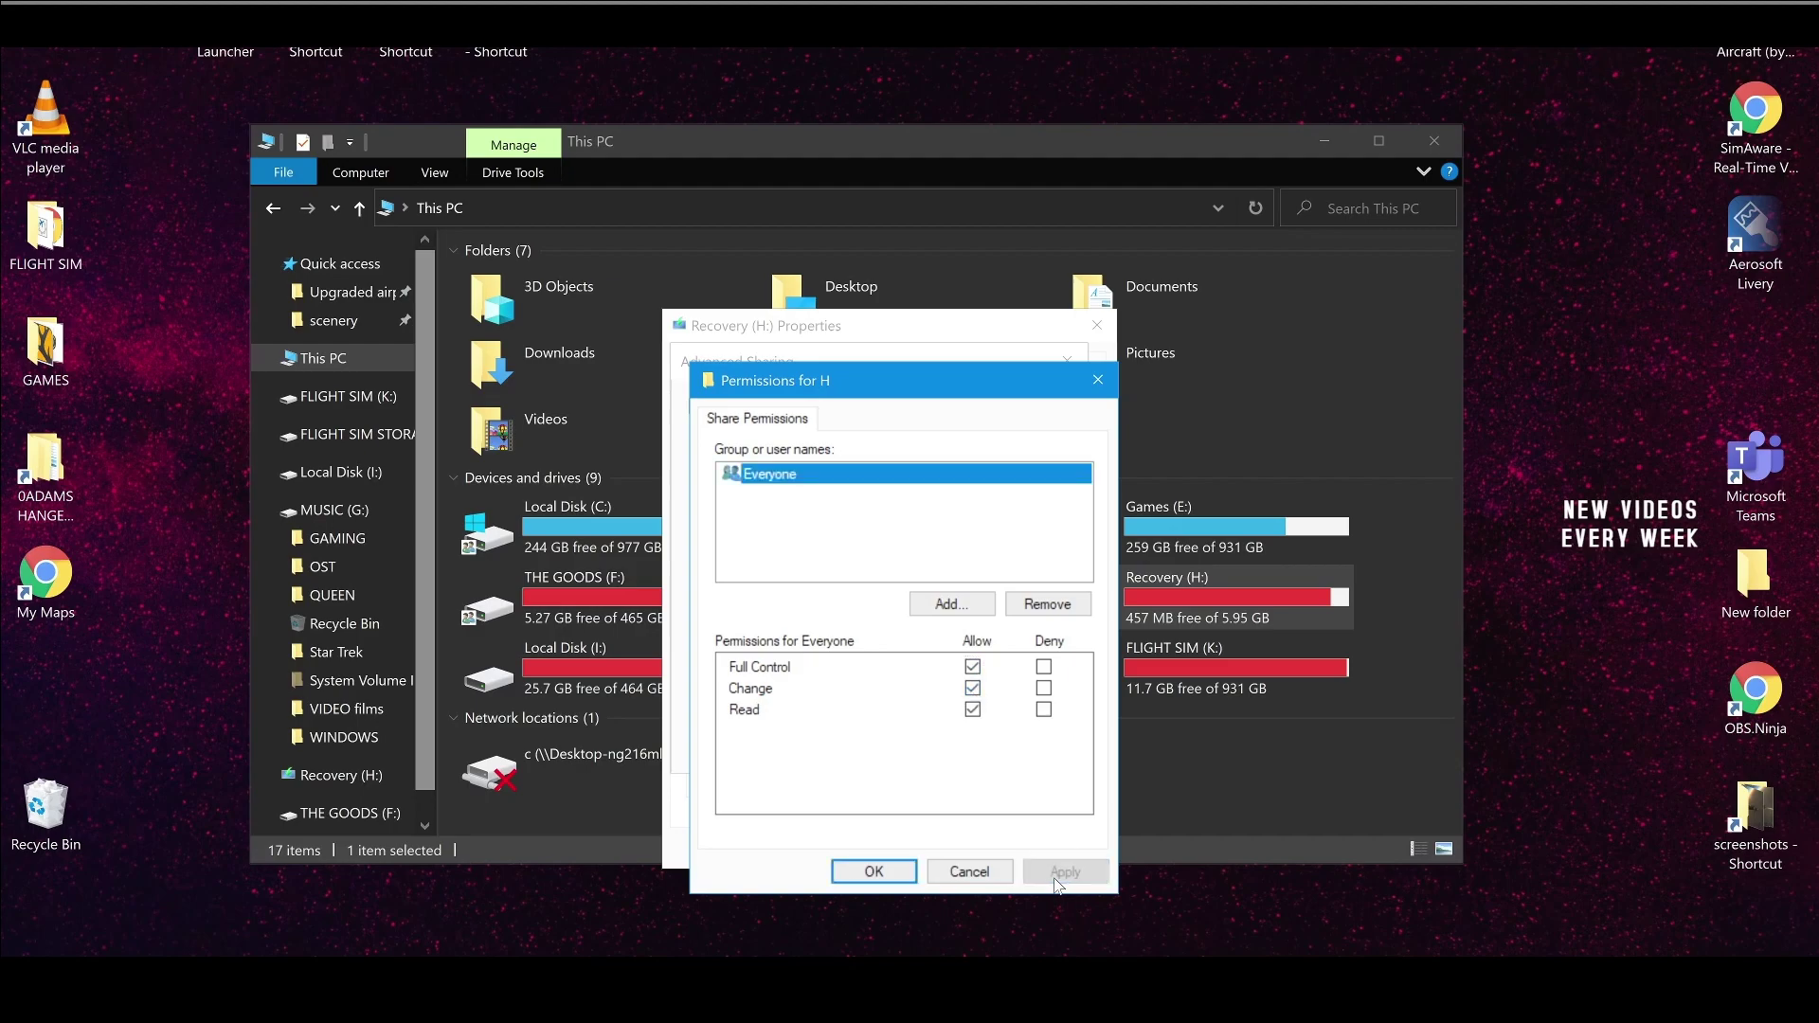
{"action": "left_click", "coordinate": [852, 871]}
{"action": "left_click", "coordinate": [1004, 749]}
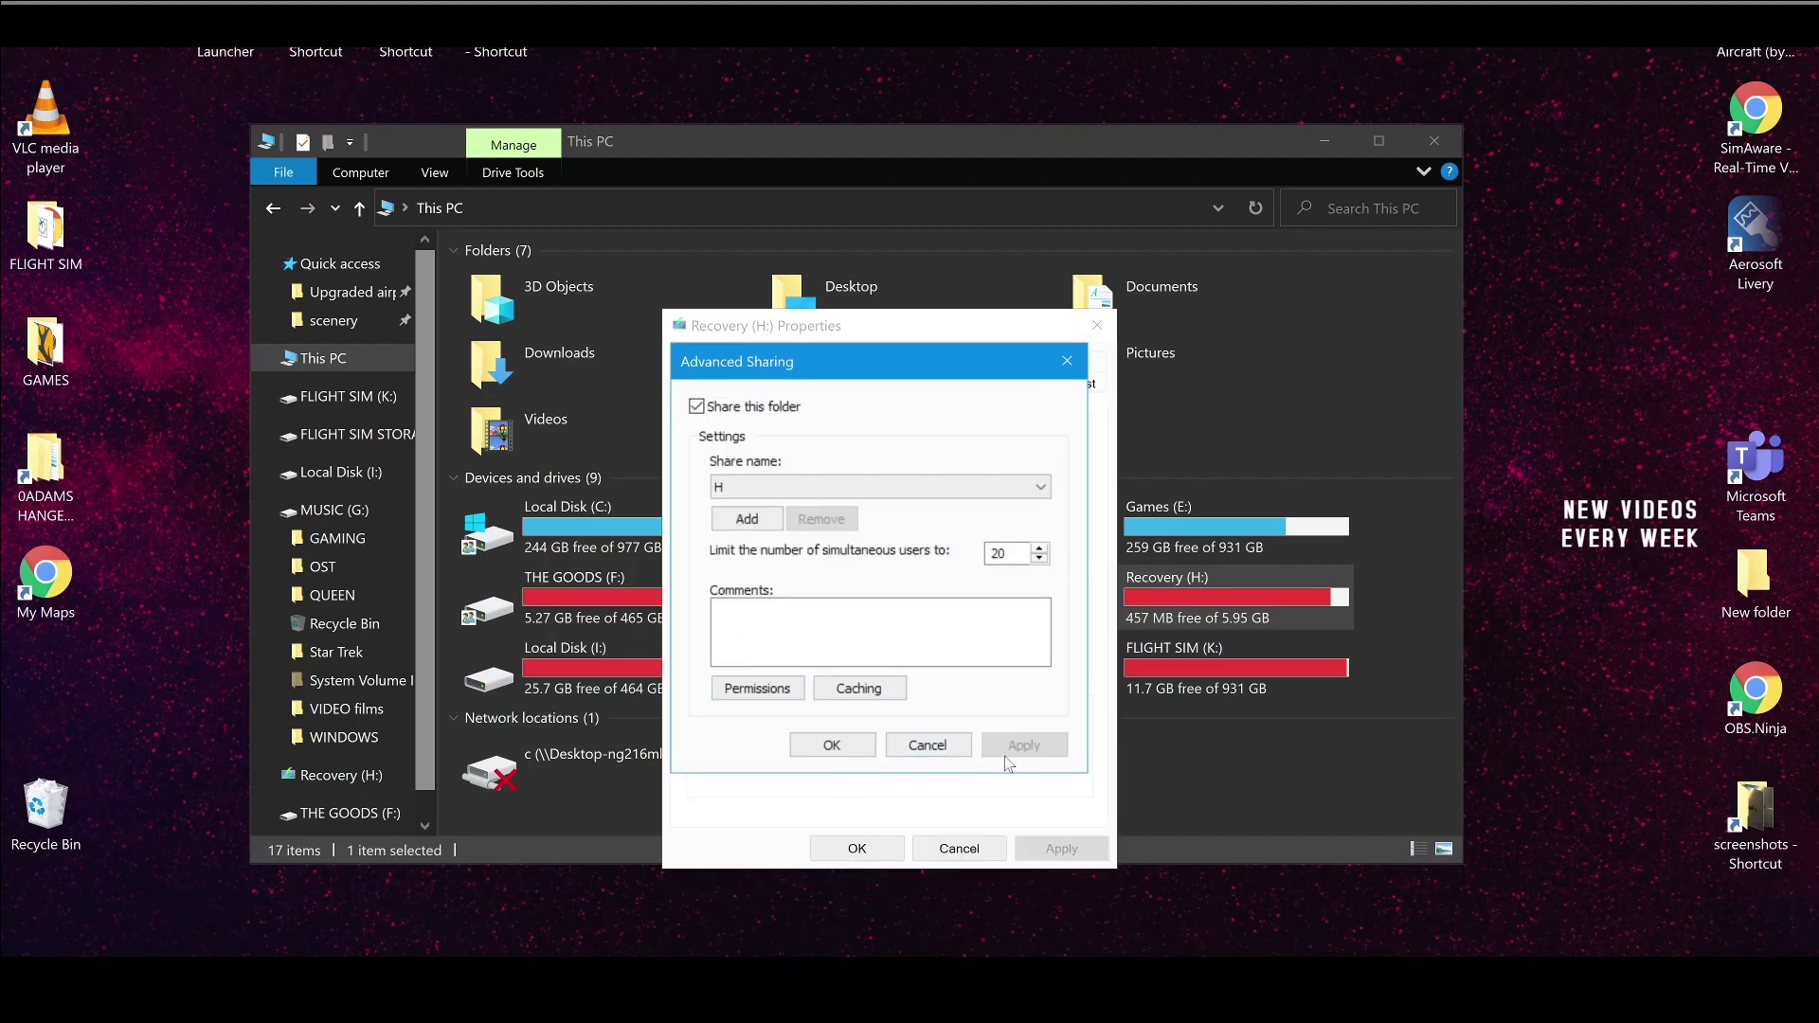
{"action": "left_click", "coordinate": [832, 745]}
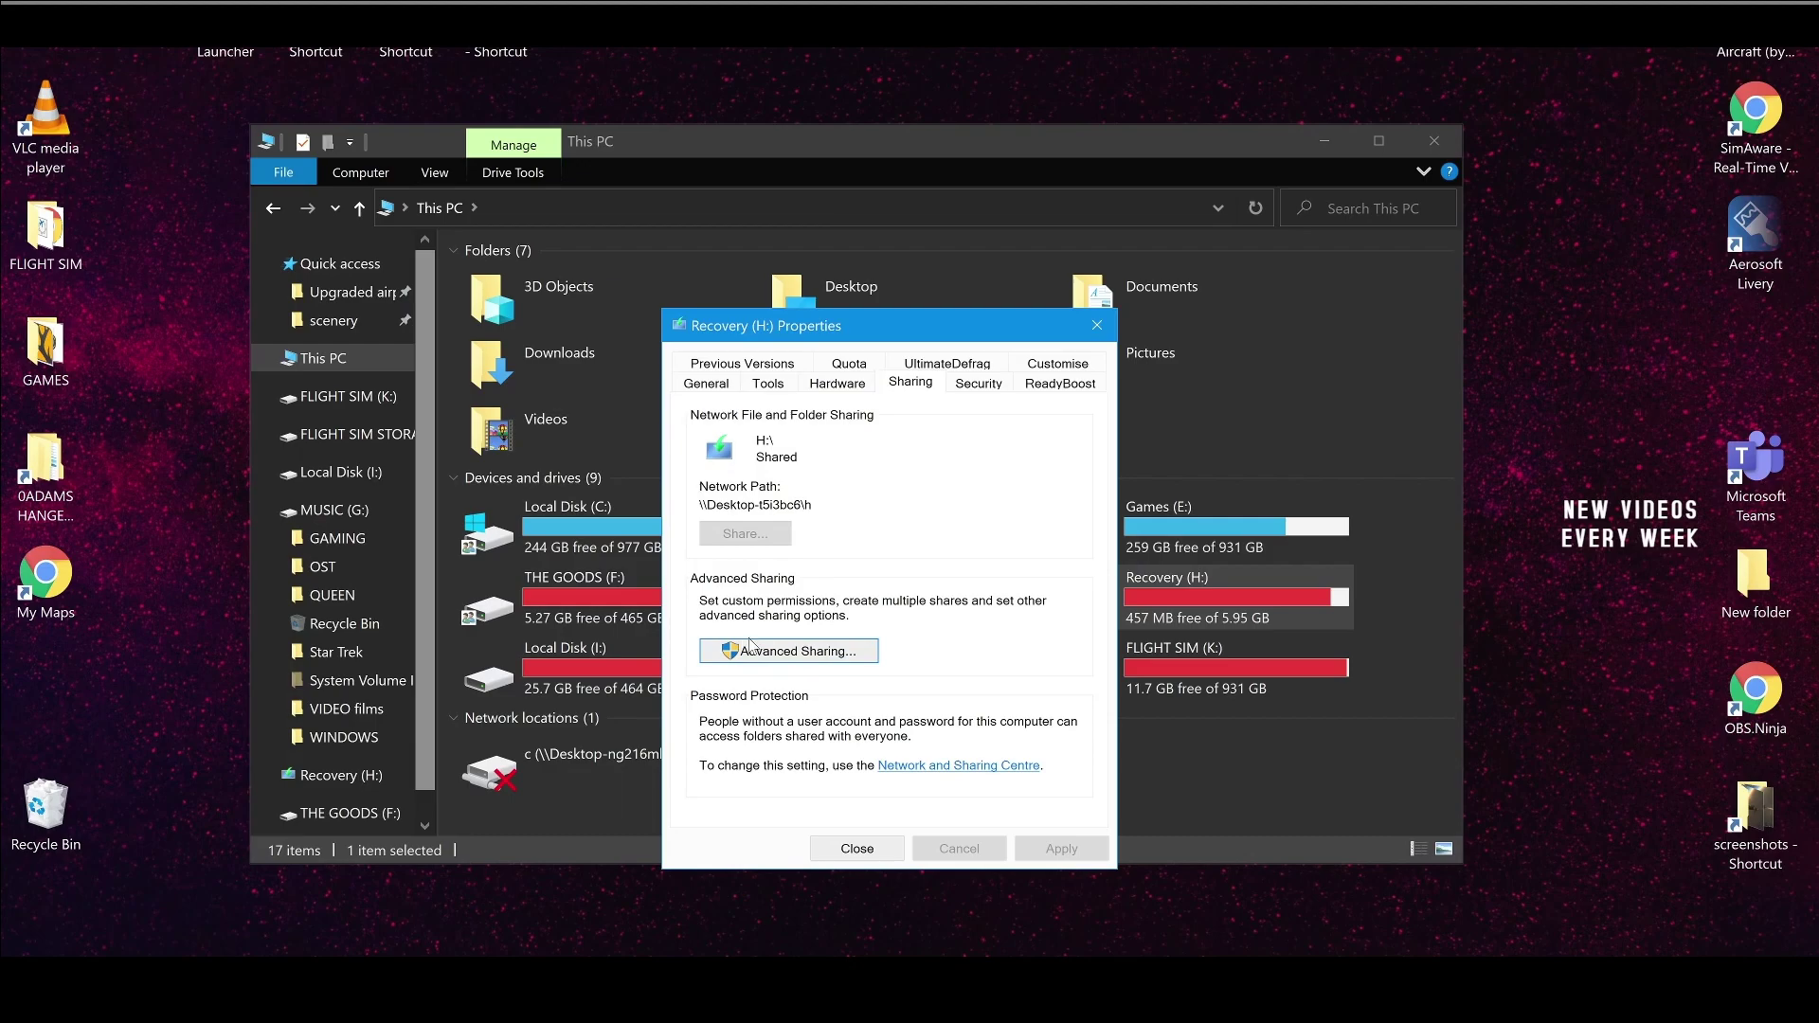
{"action": "left_click", "coordinate": [979, 382]}
Reopen Recovery (H:) Properties and go to its Advanced Security Settings
{"action": "left_click", "coordinate": [858, 848]}
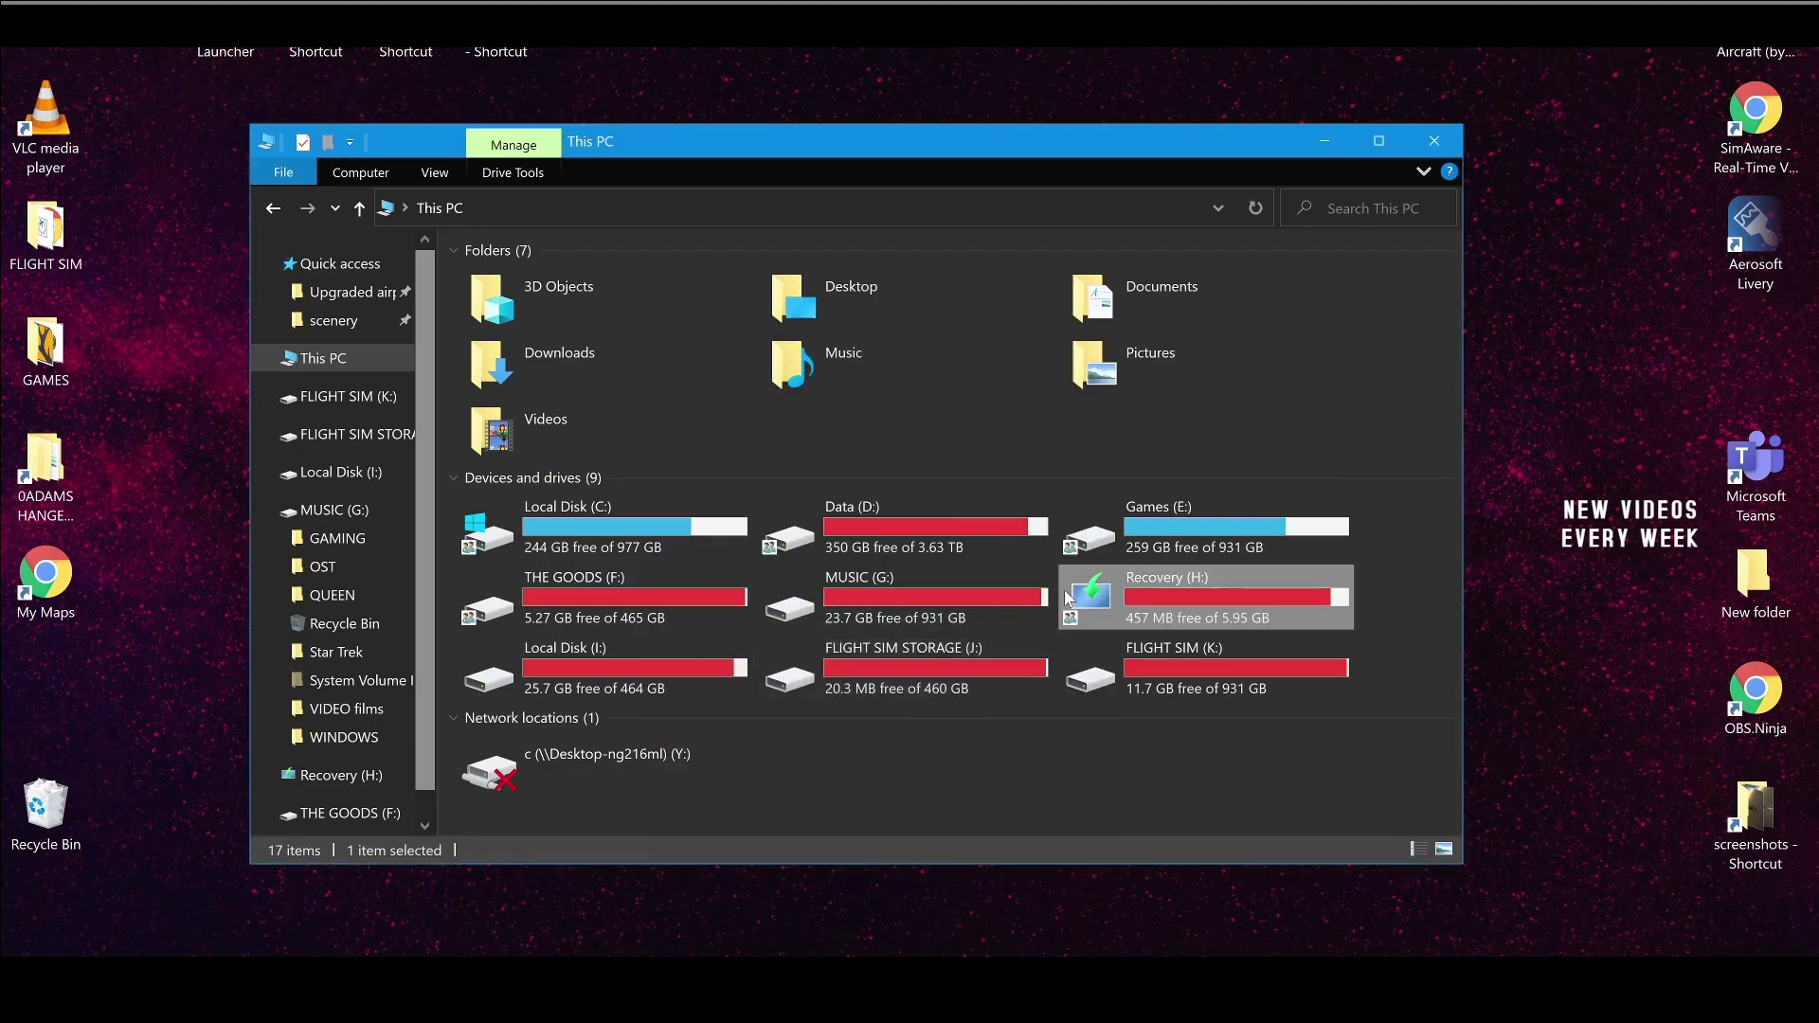
{"action": "right_click", "coordinate": [1127, 583]}
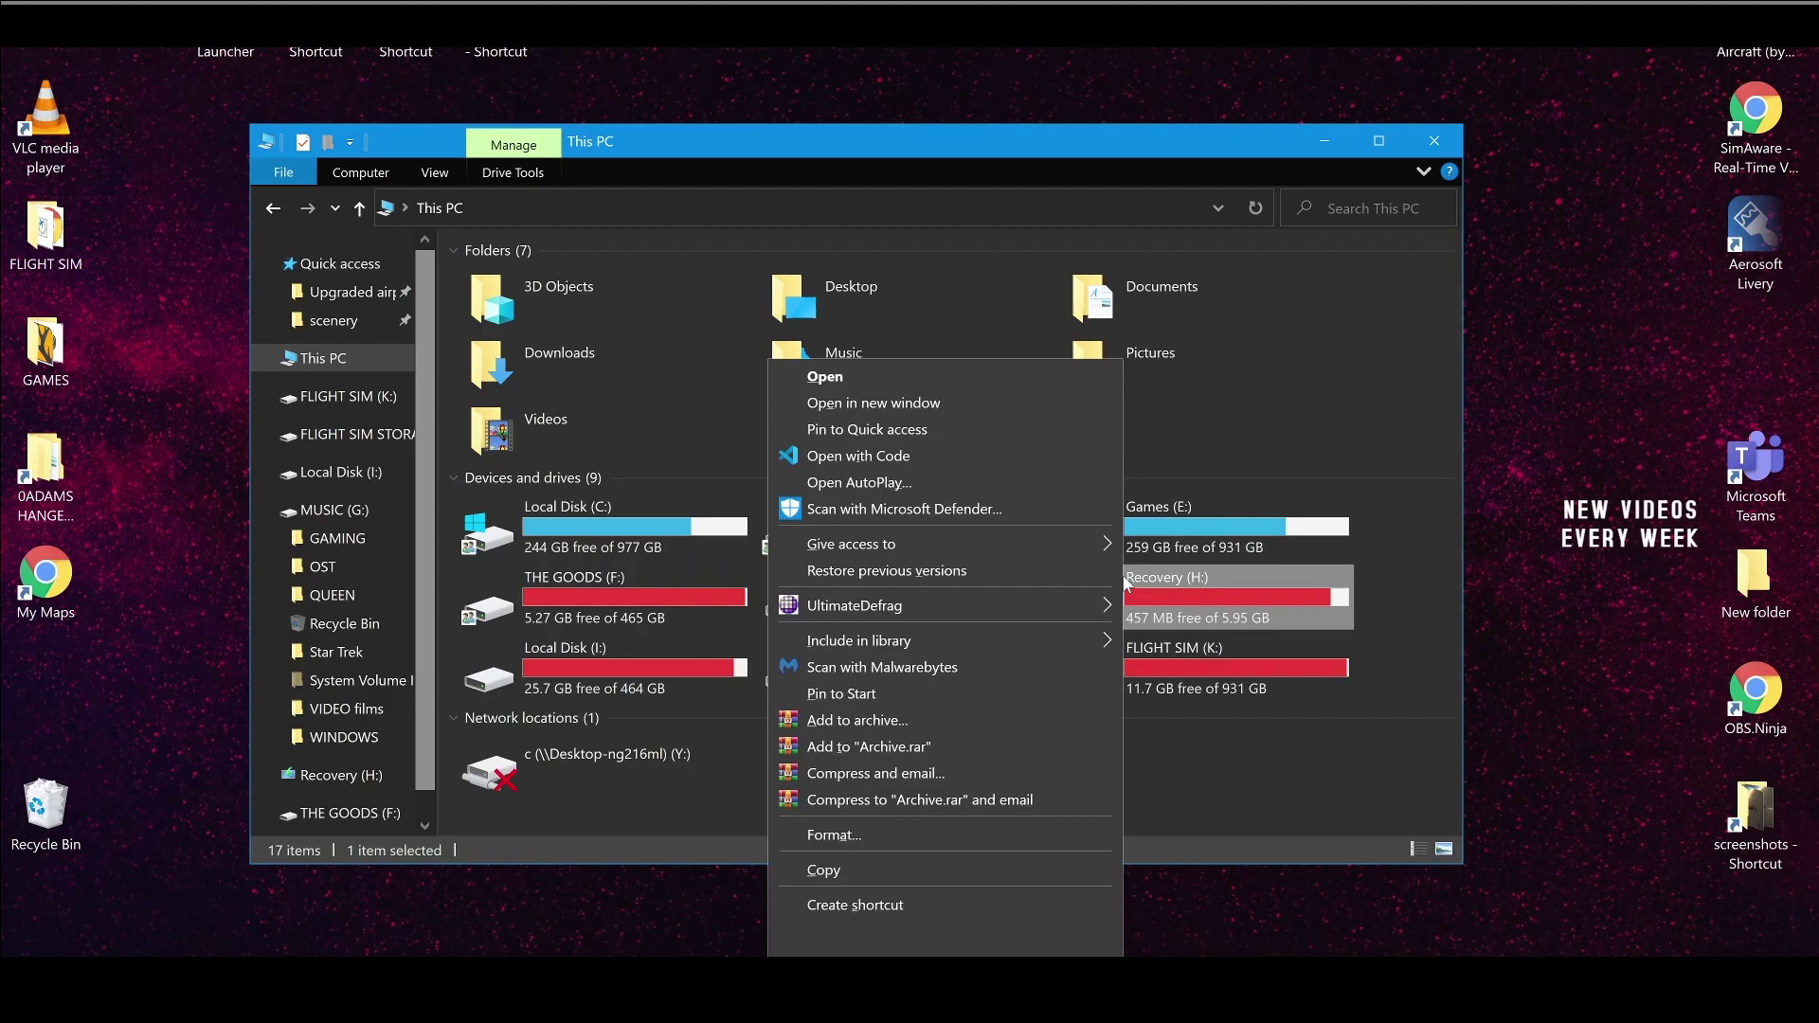
{"action": "left_click", "coordinate": [947, 967]}
{"action": "left_click_drag", "start_coordinate": [1330, 438], "coordinate": [964, 365]}
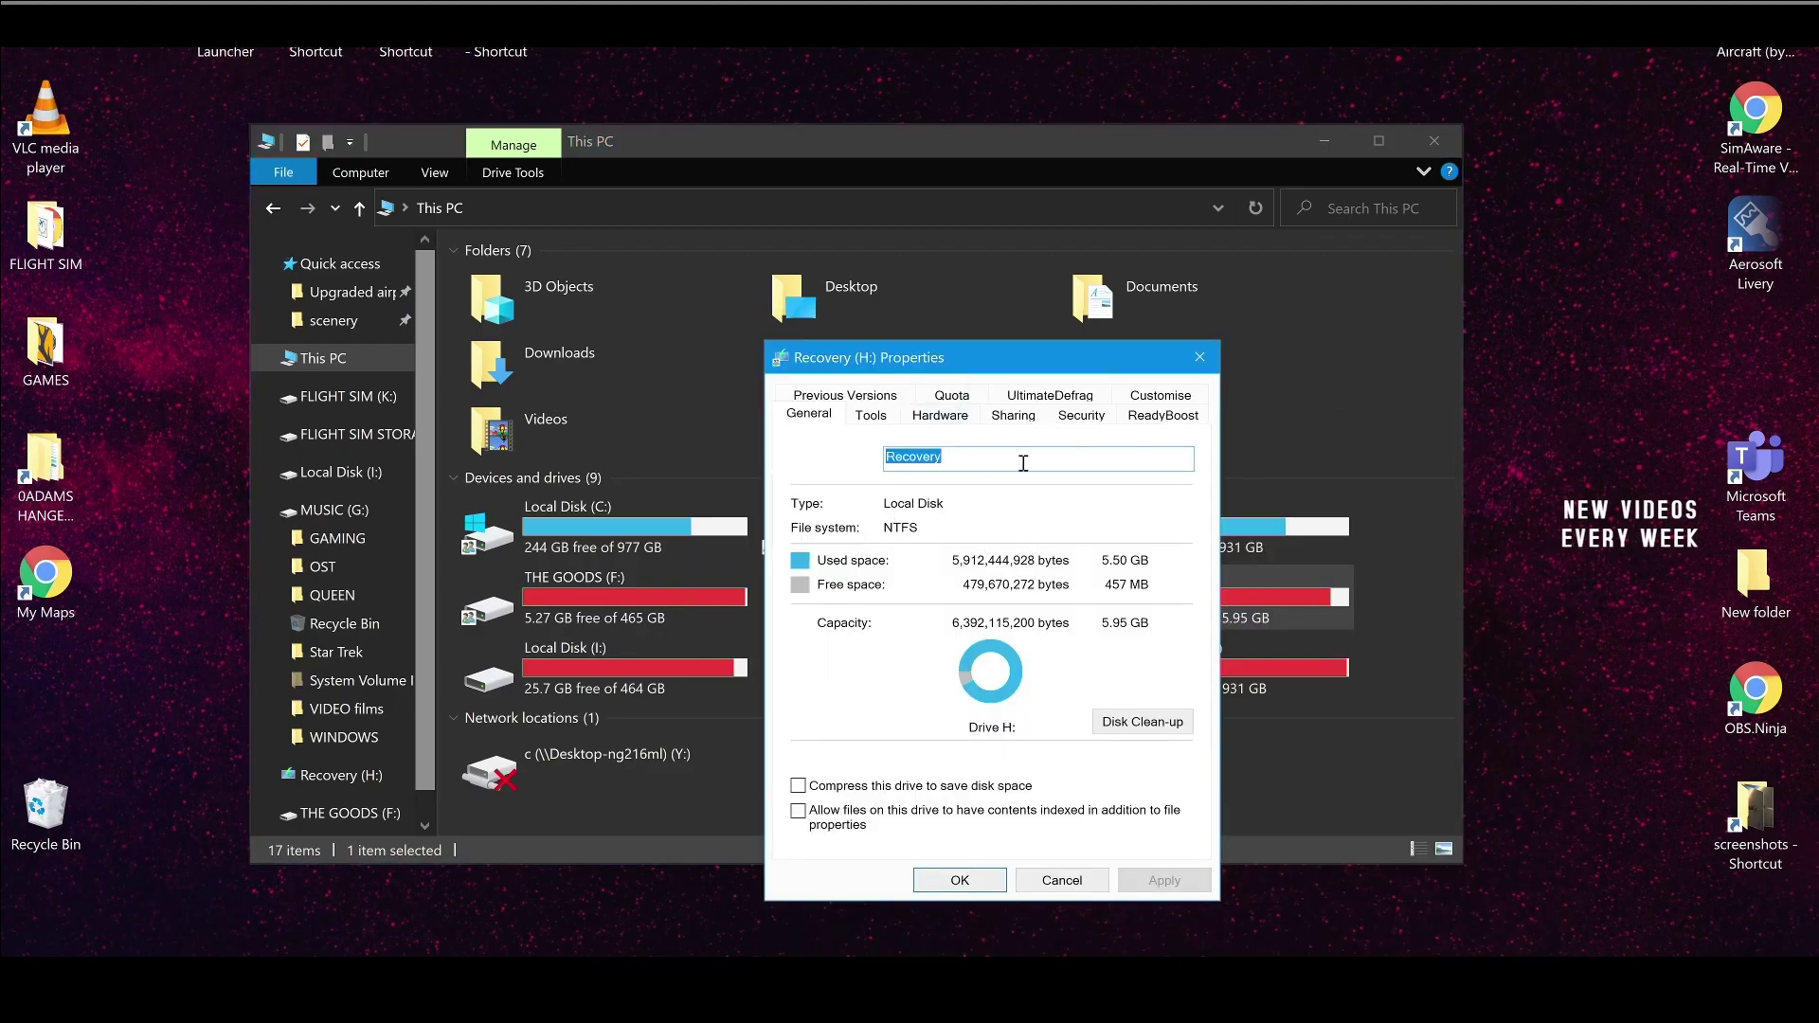
{"action": "left_click", "coordinate": [1096, 420]}
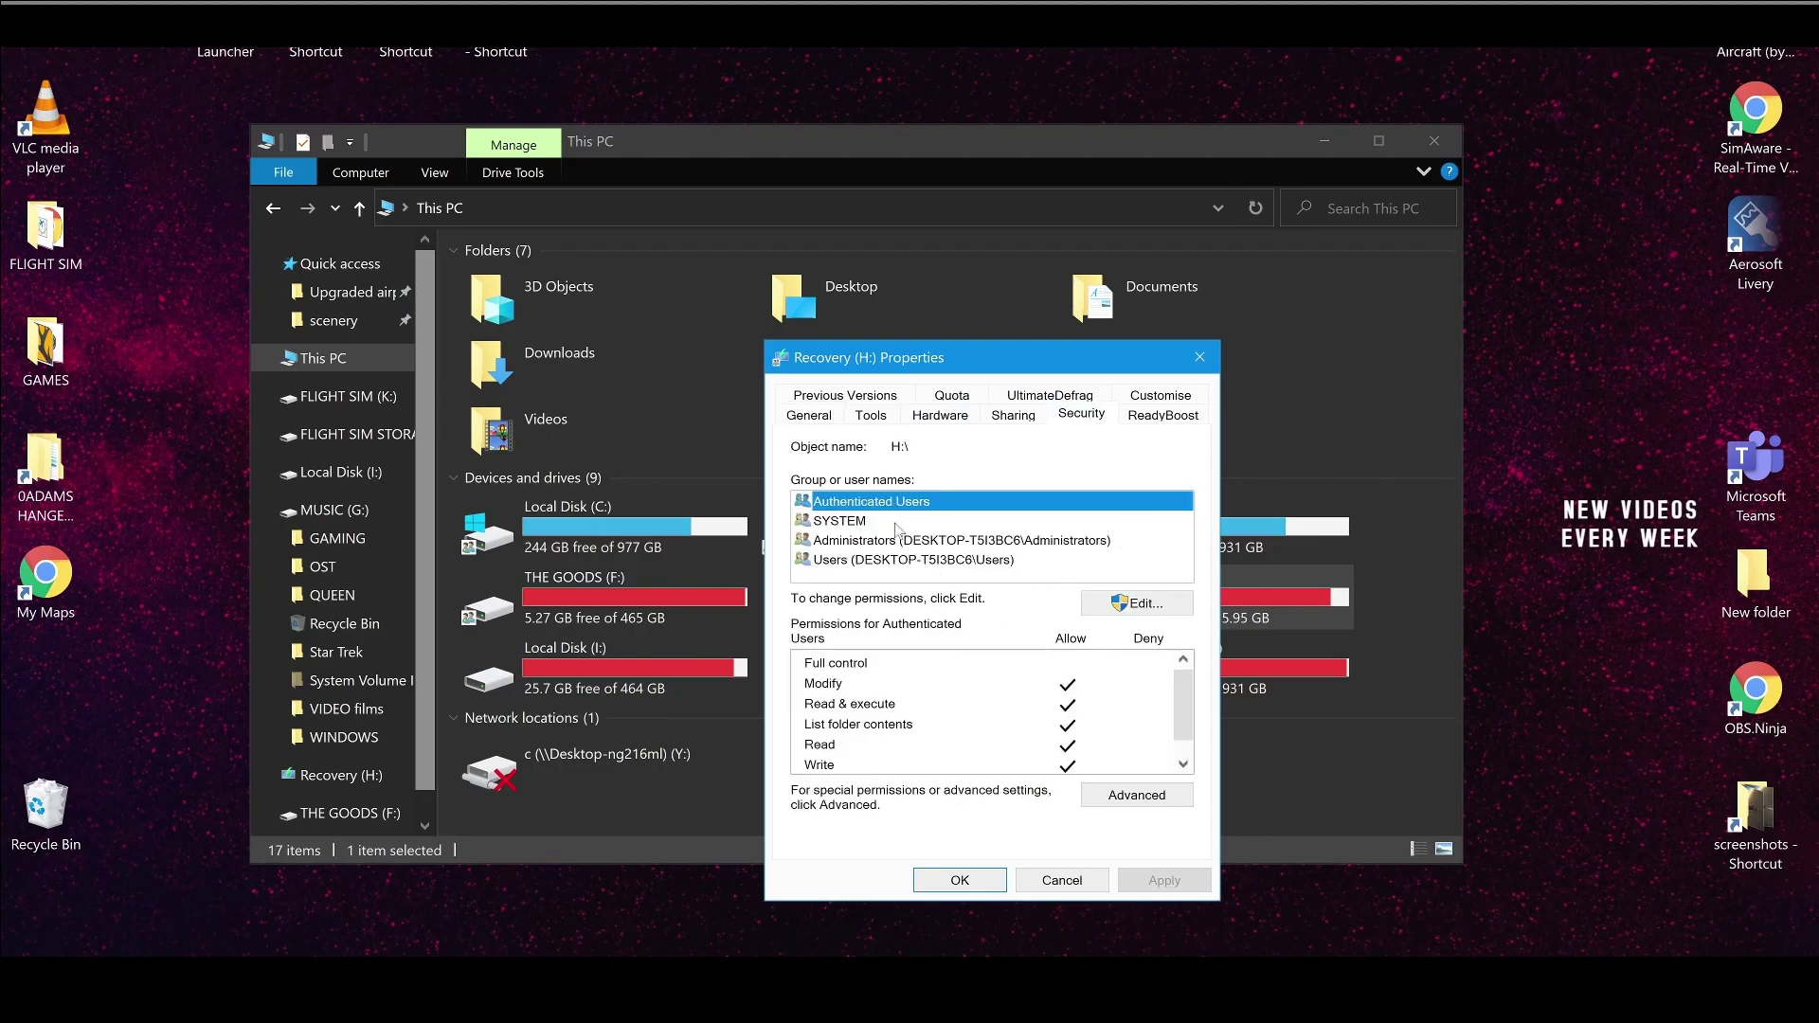
{"action": "left_click", "coordinate": [1104, 794]}
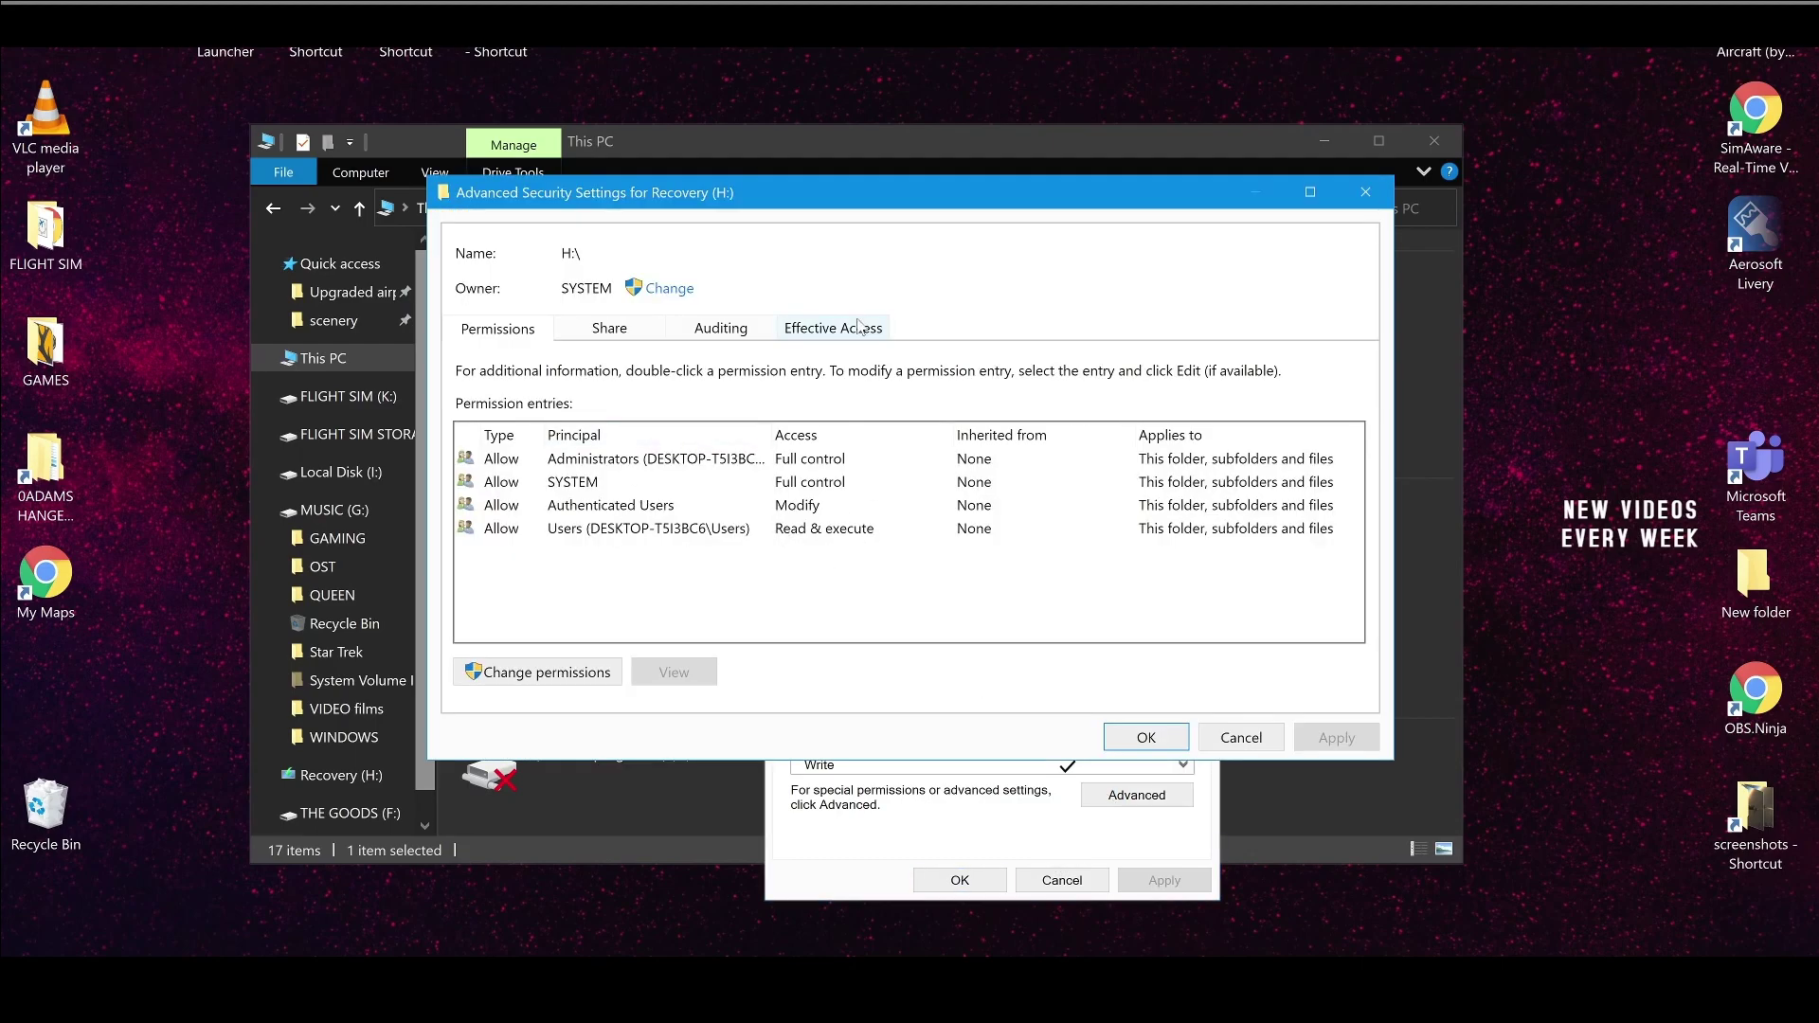
{"action": "left_click", "coordinate": [806, 325]}
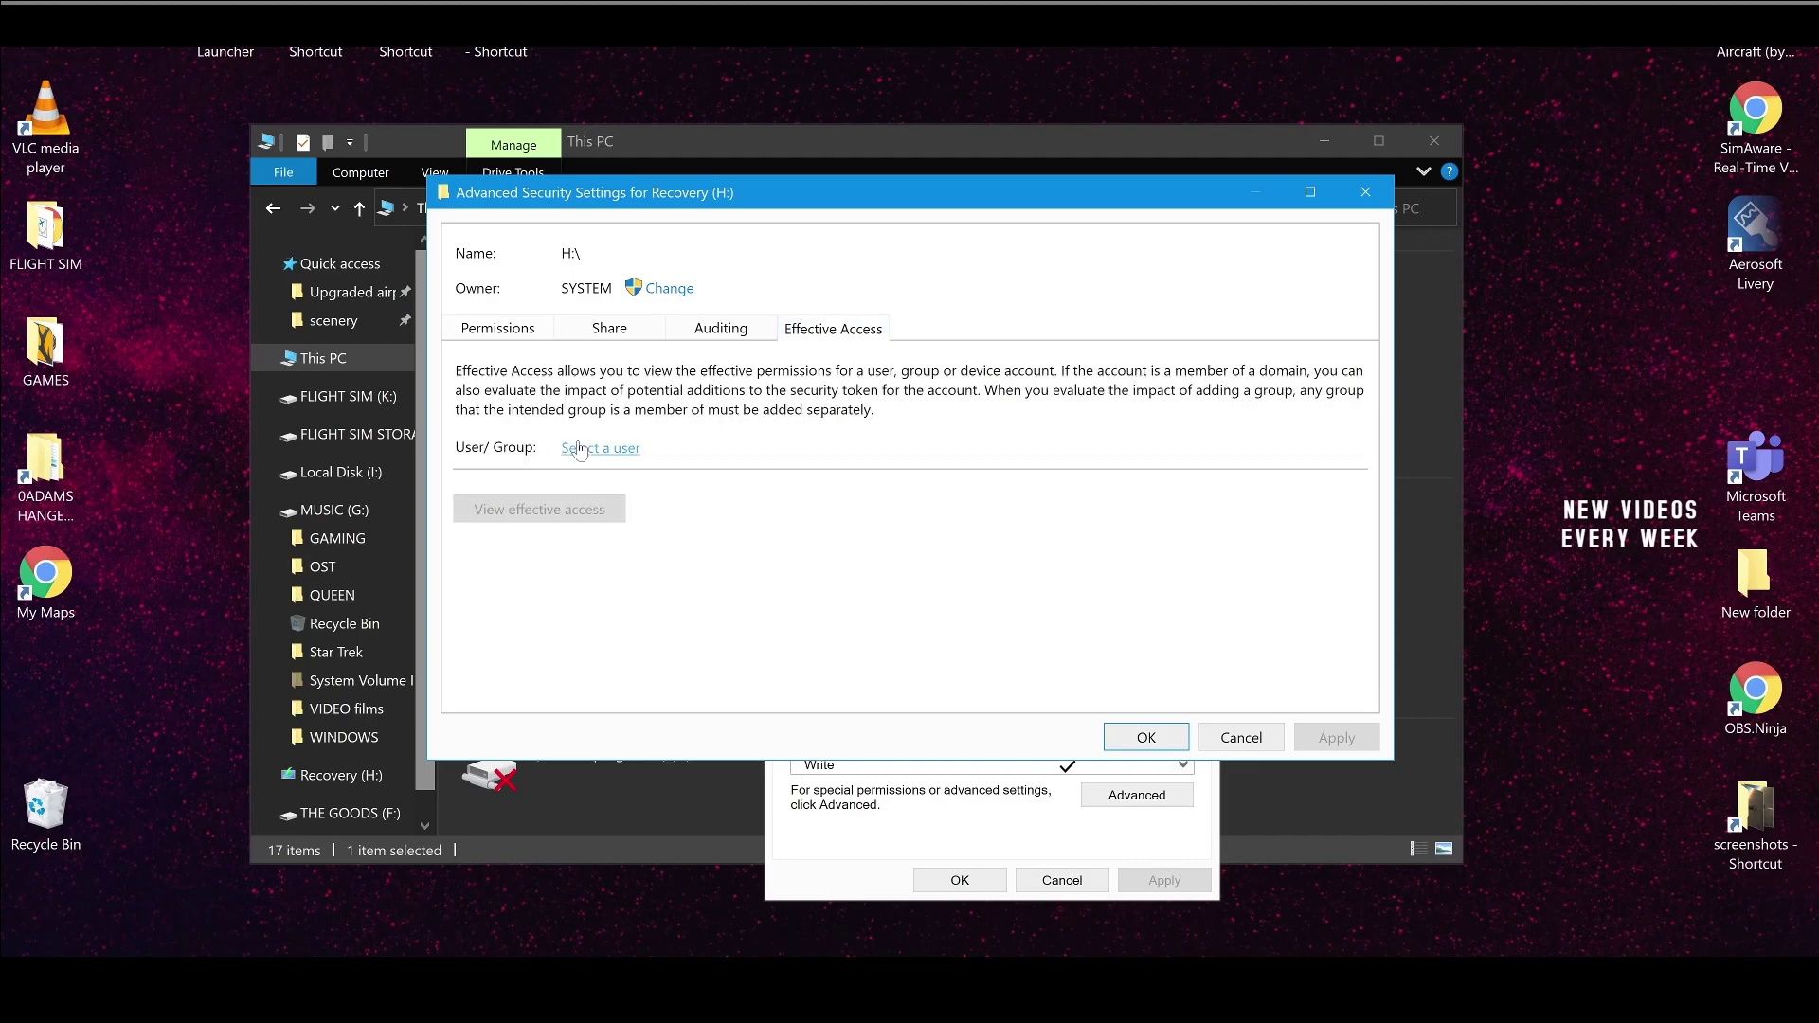
Change the owner of Recovery (H:) to Everyone
{"action": "left_click", "coordinate": [664, 289]}
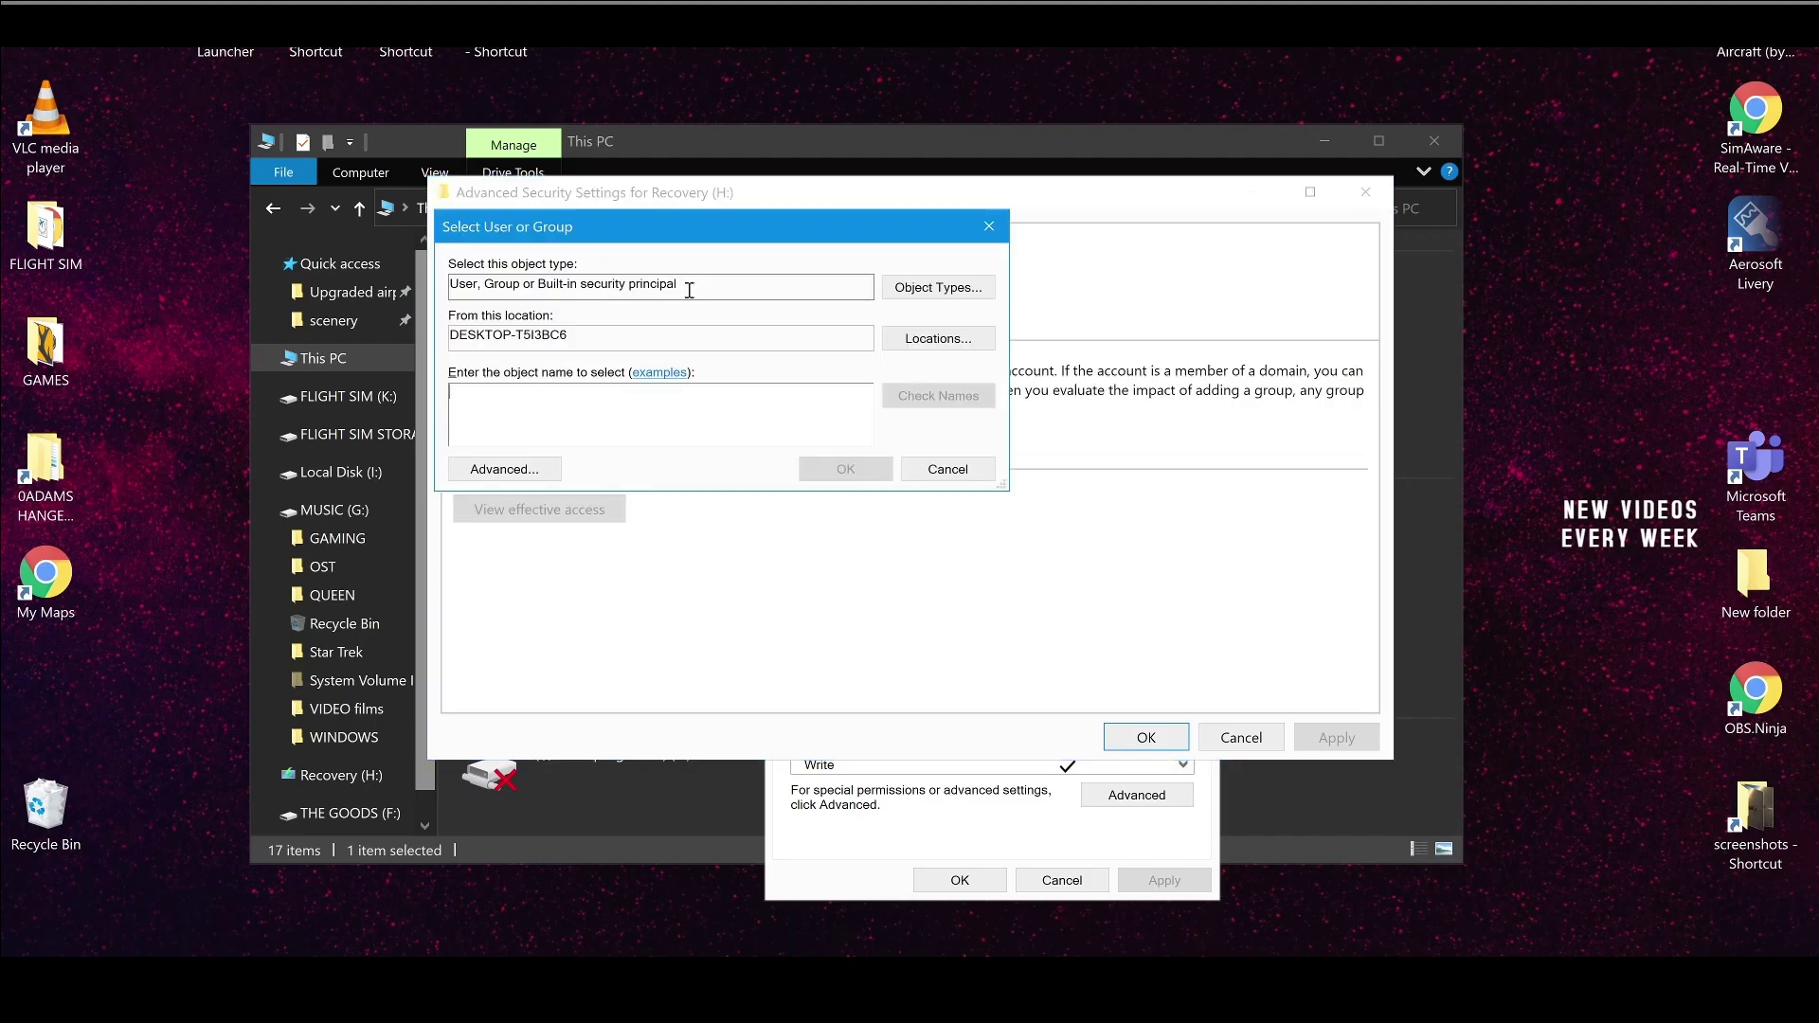
{"action": "type", "text": "ever"}
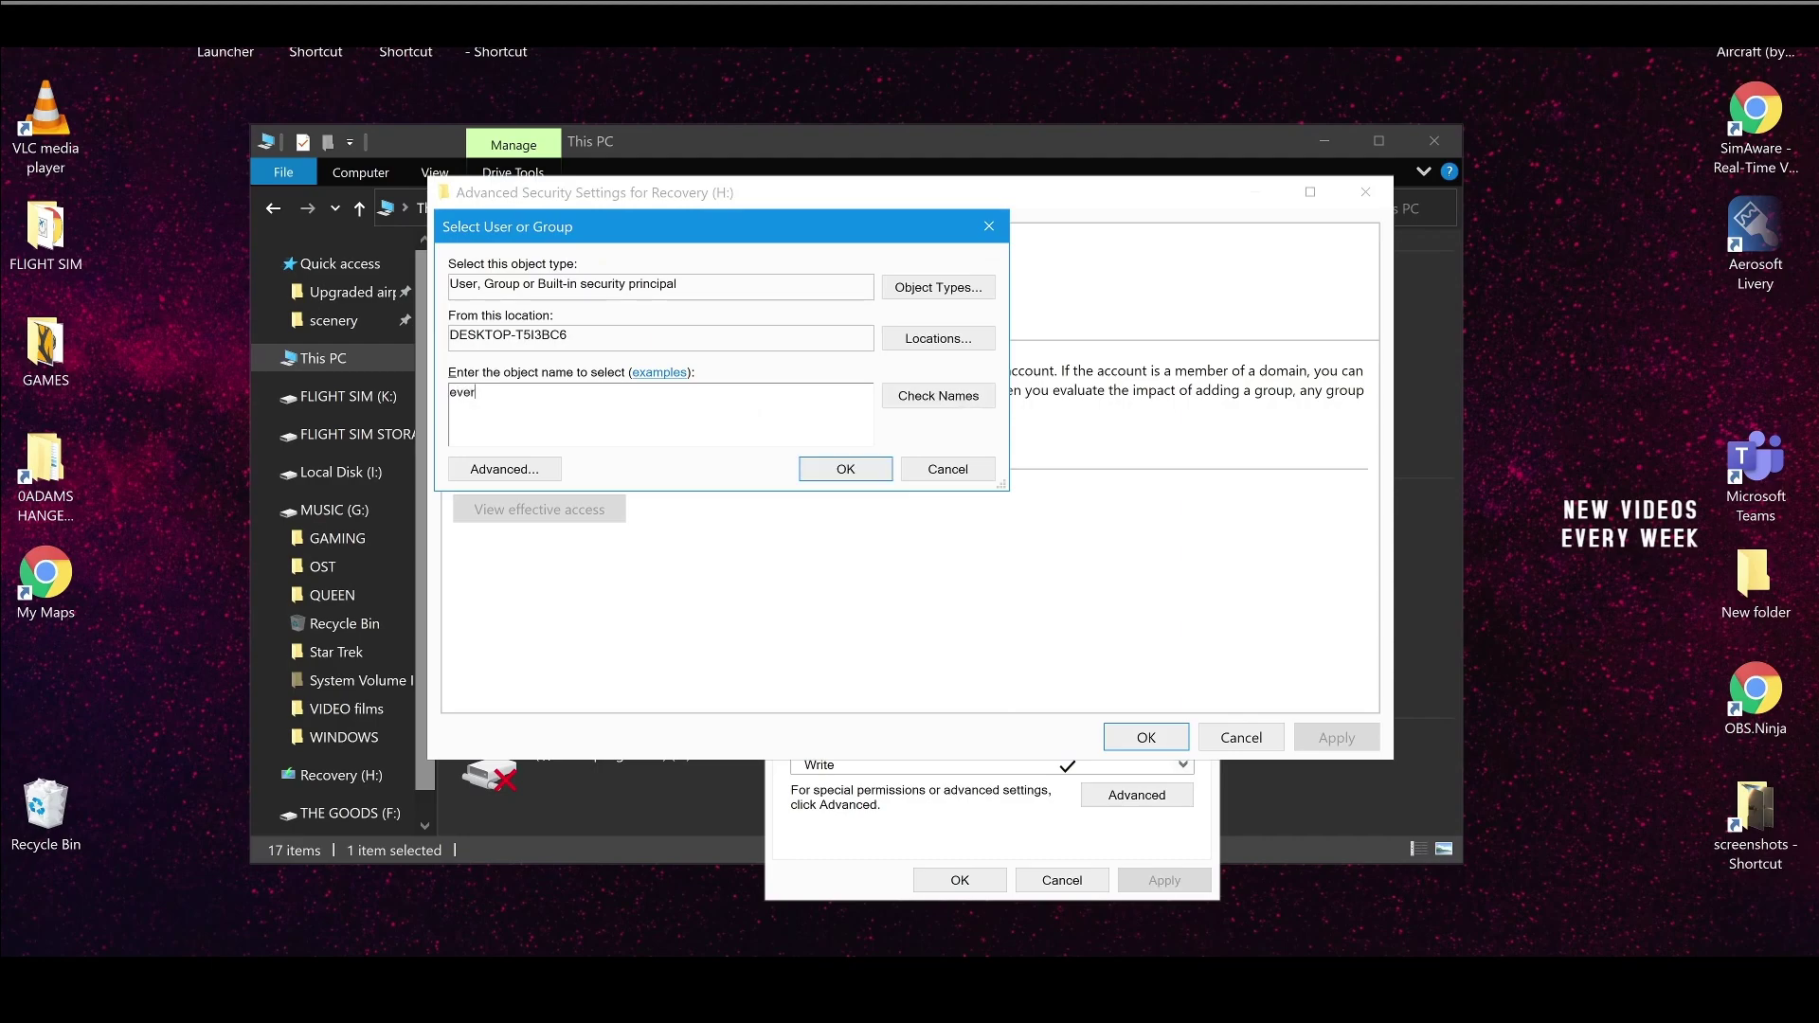
{"action": "type", "text": "yone"}
{"action": "left_click", "coordinate": [938, 396]}
{"action": "left_click", "coordinate": [802, 474]}
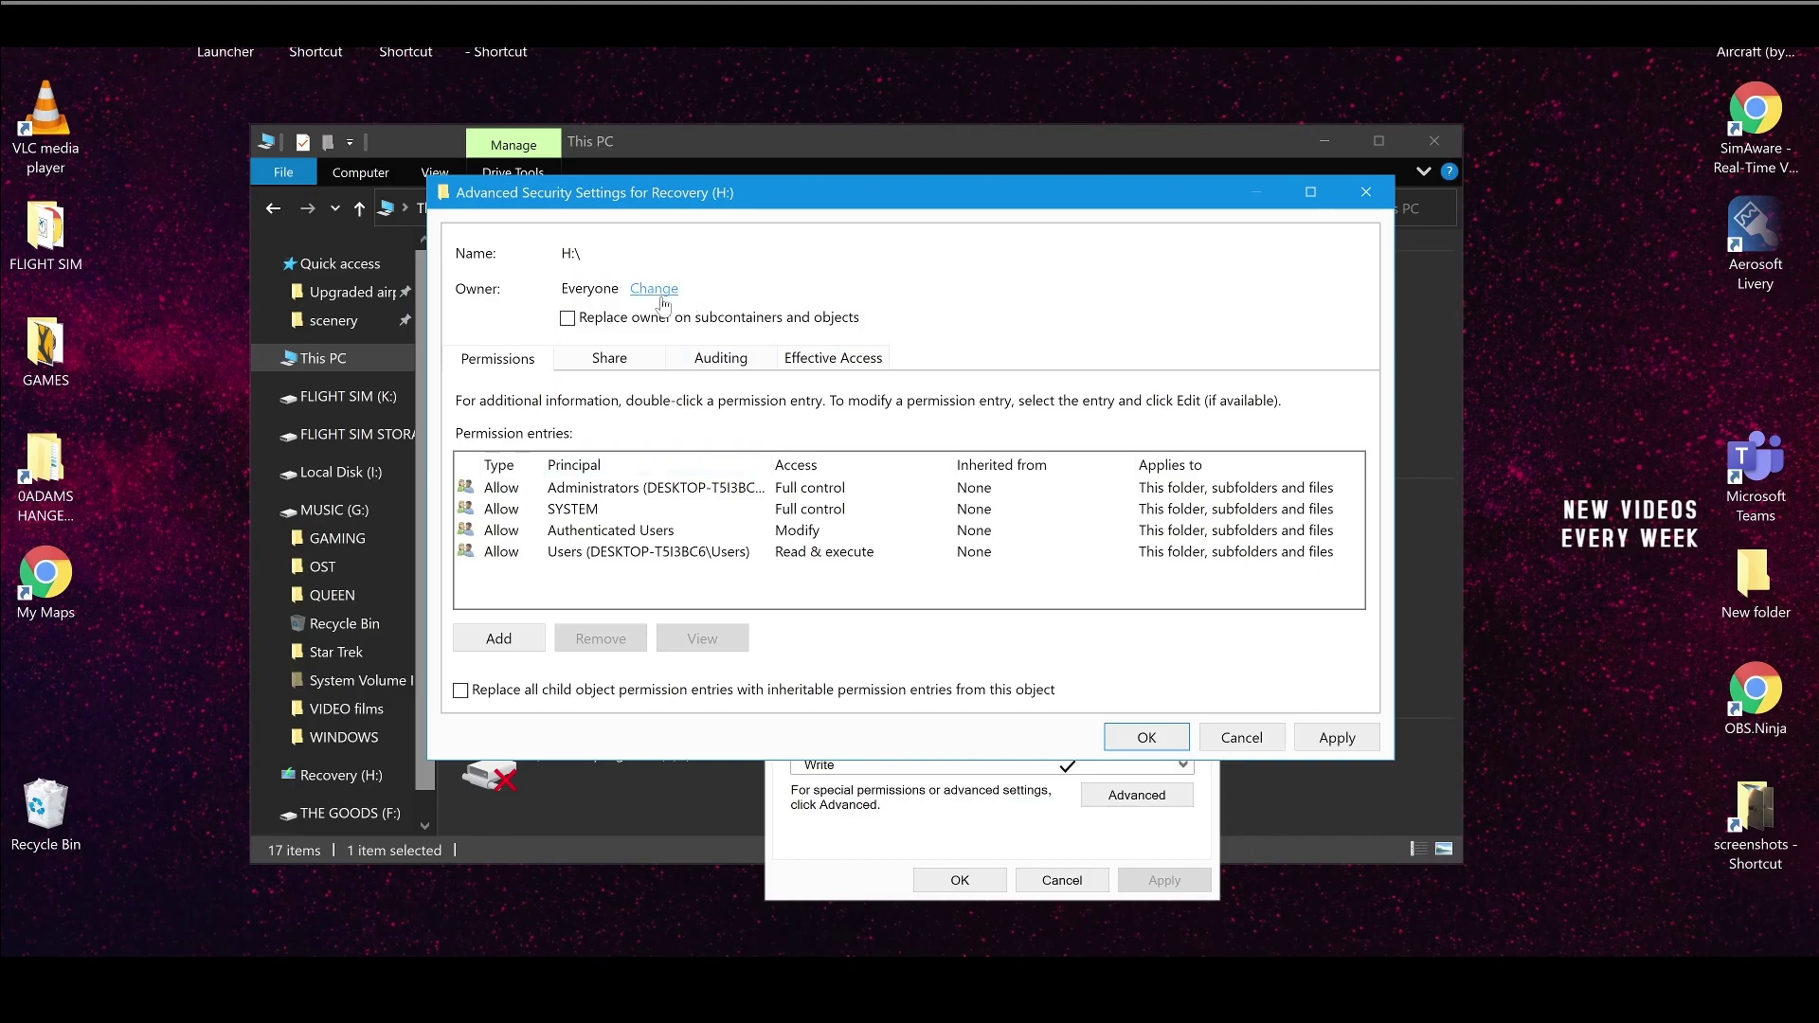
{"action": "left_click", "coordinate": [832, 359]}
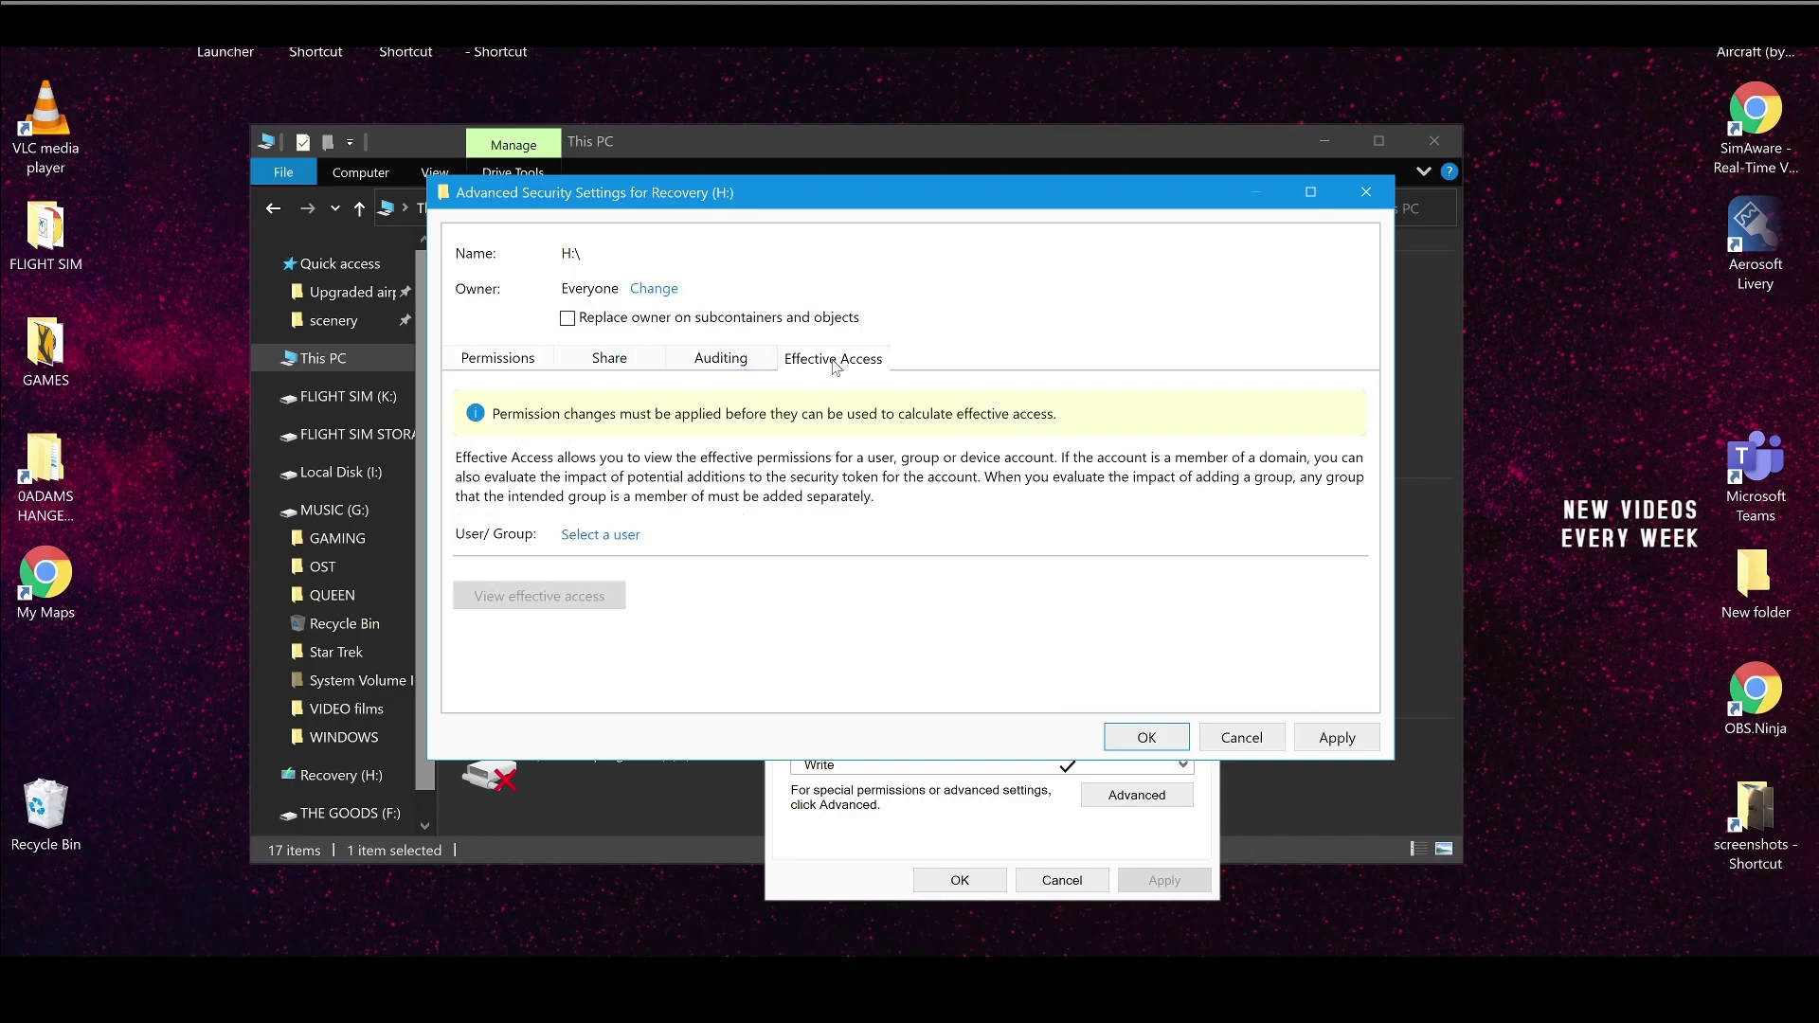
View Everyone's effective access on Recovery (H:), showing Full control
{"action": "left_click", "coordinate": [592, 540]}
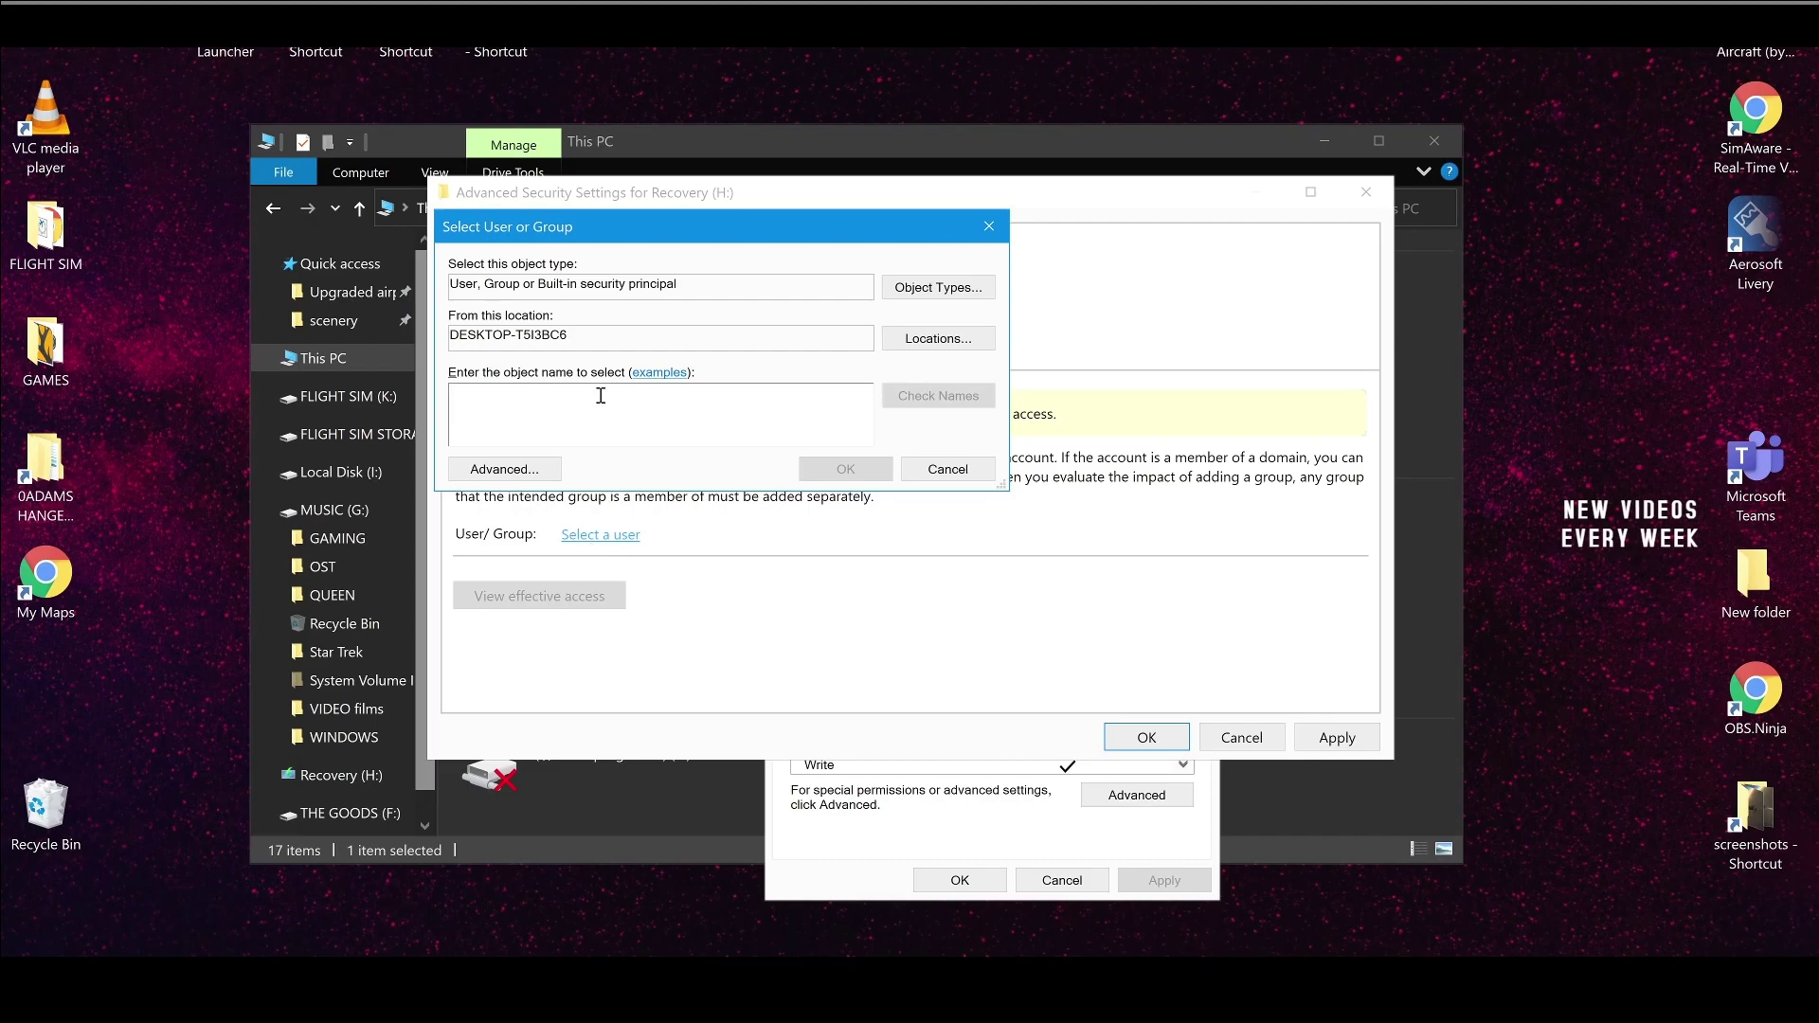
{"action": "type", "text": "everyon"}
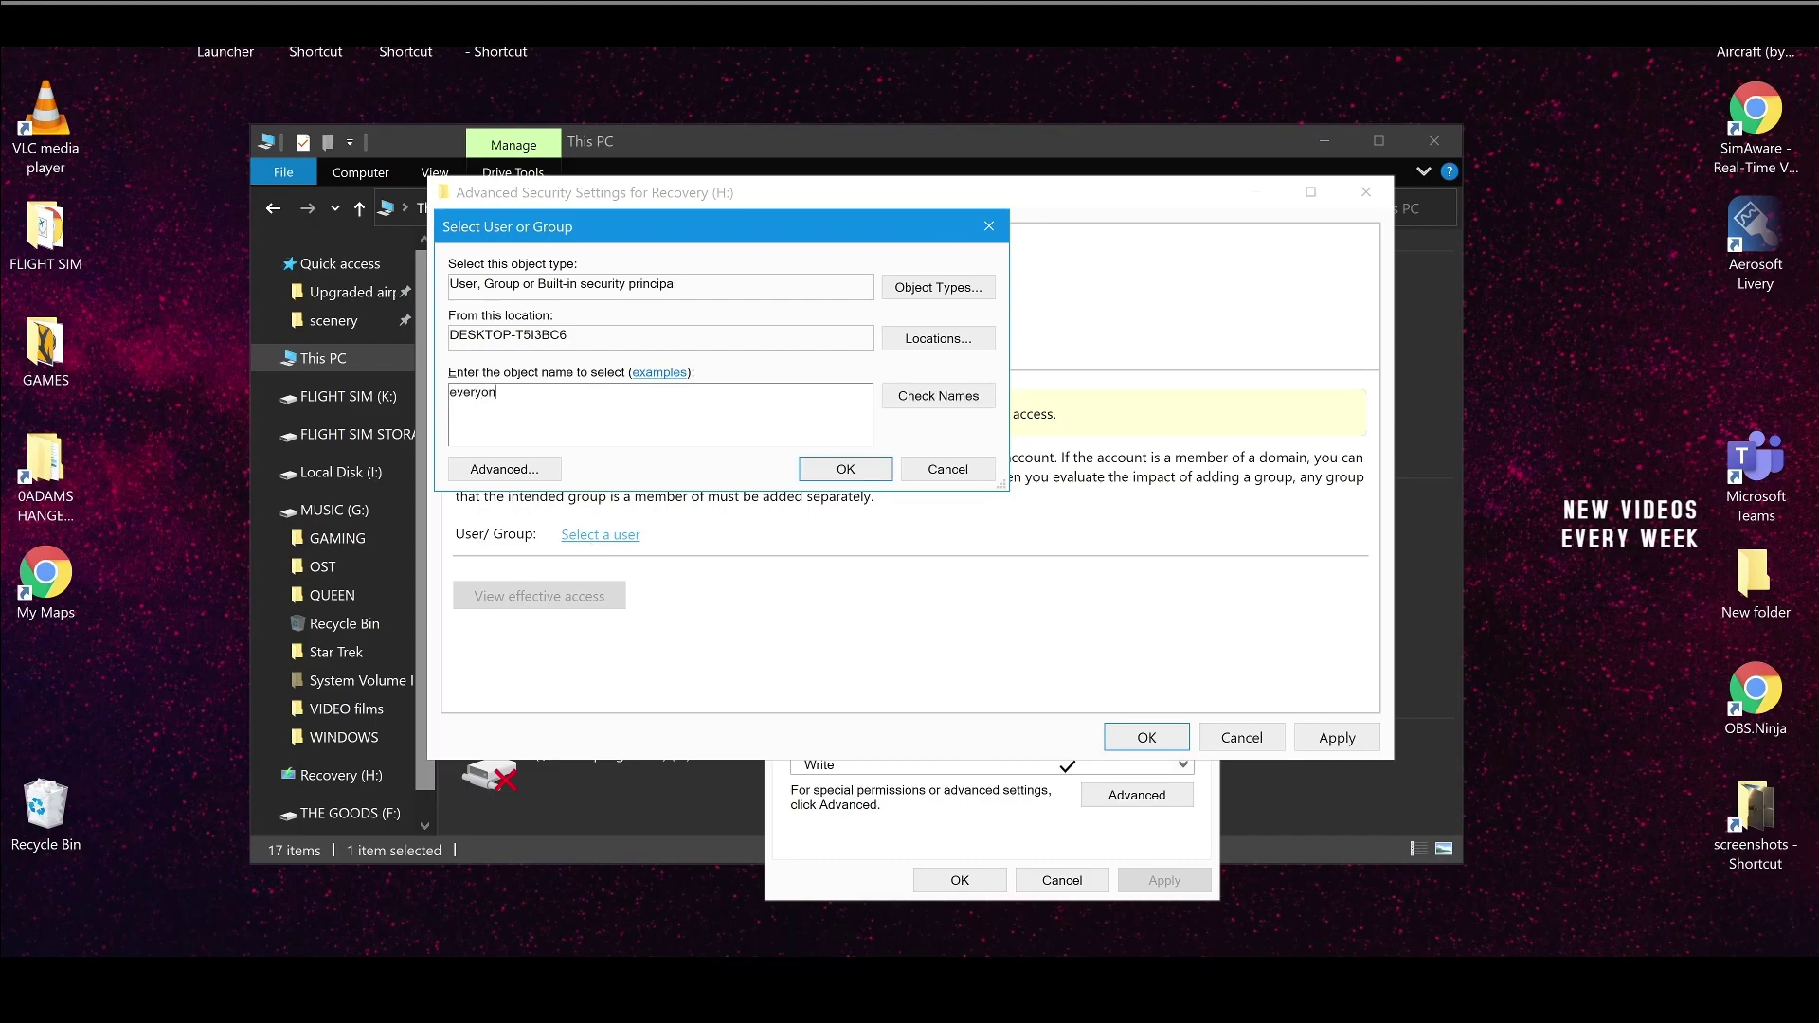
{"action": "type", "text": "e"}
{"action": "left_click", "coordinate": [929, 395]}
{"action": "left_click", "coordinate": [839, 466]}
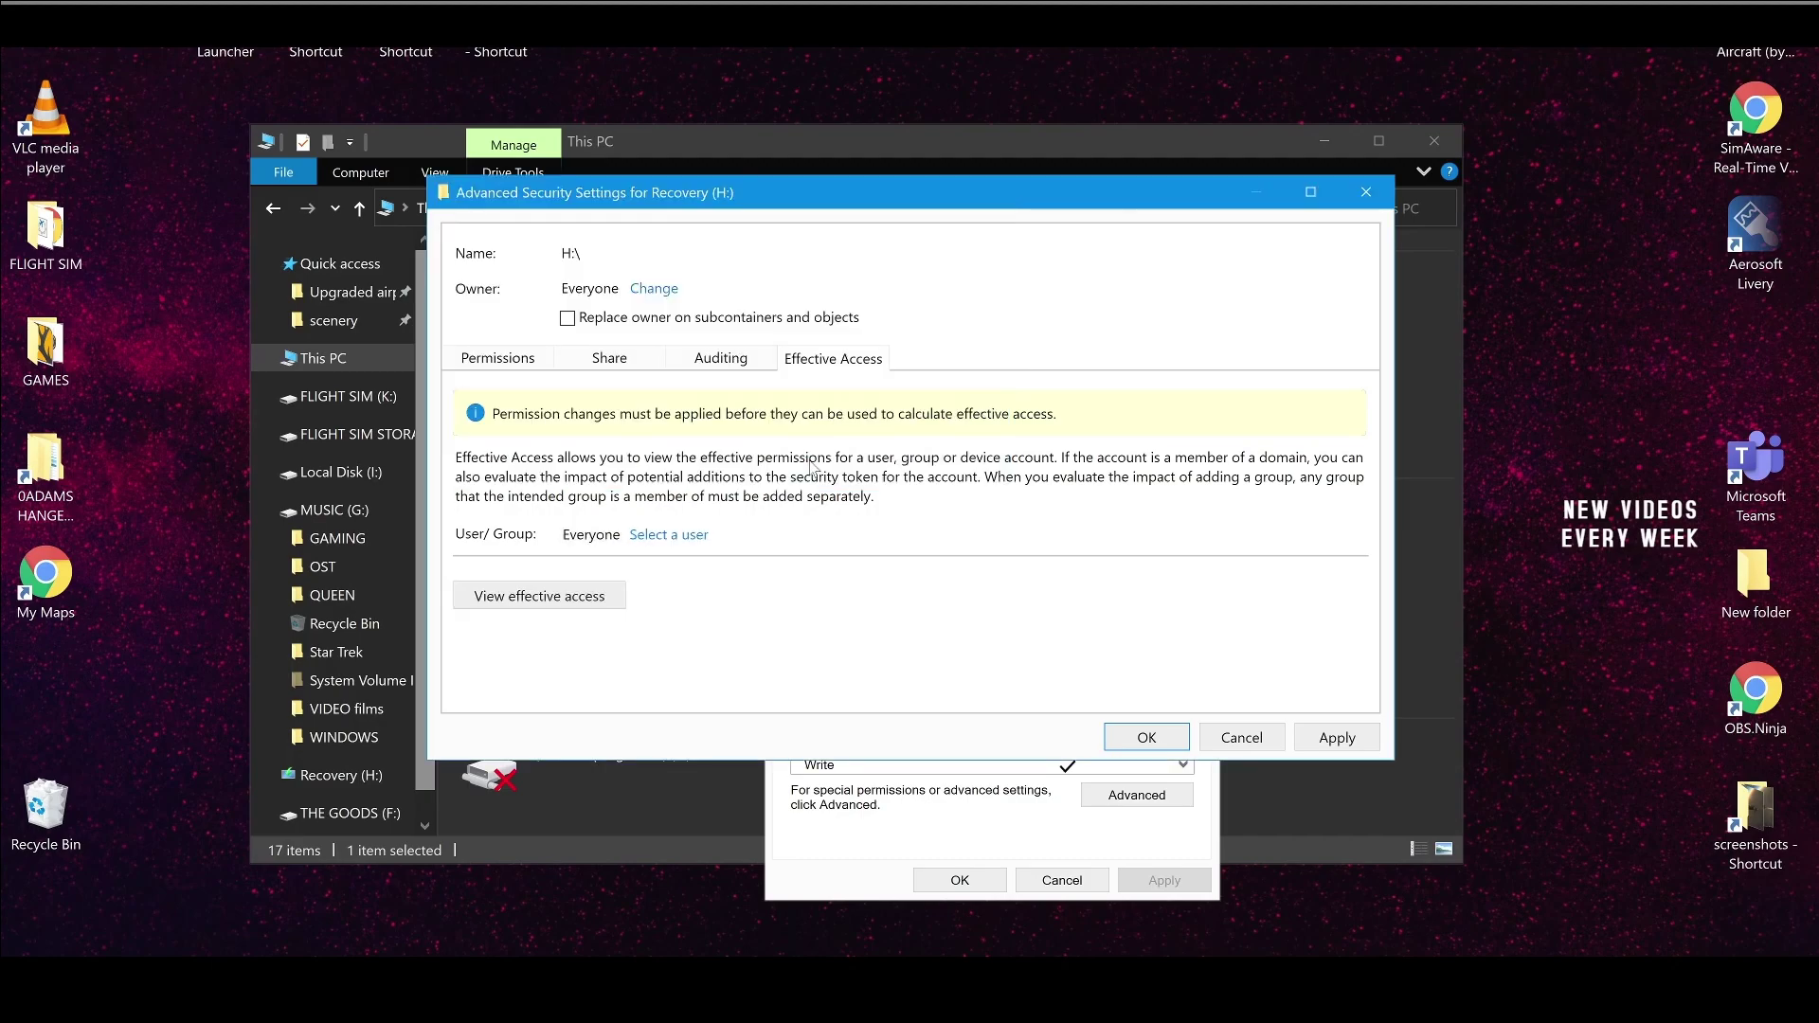
{"action": "left_click", "coordinate": [597, 597]}
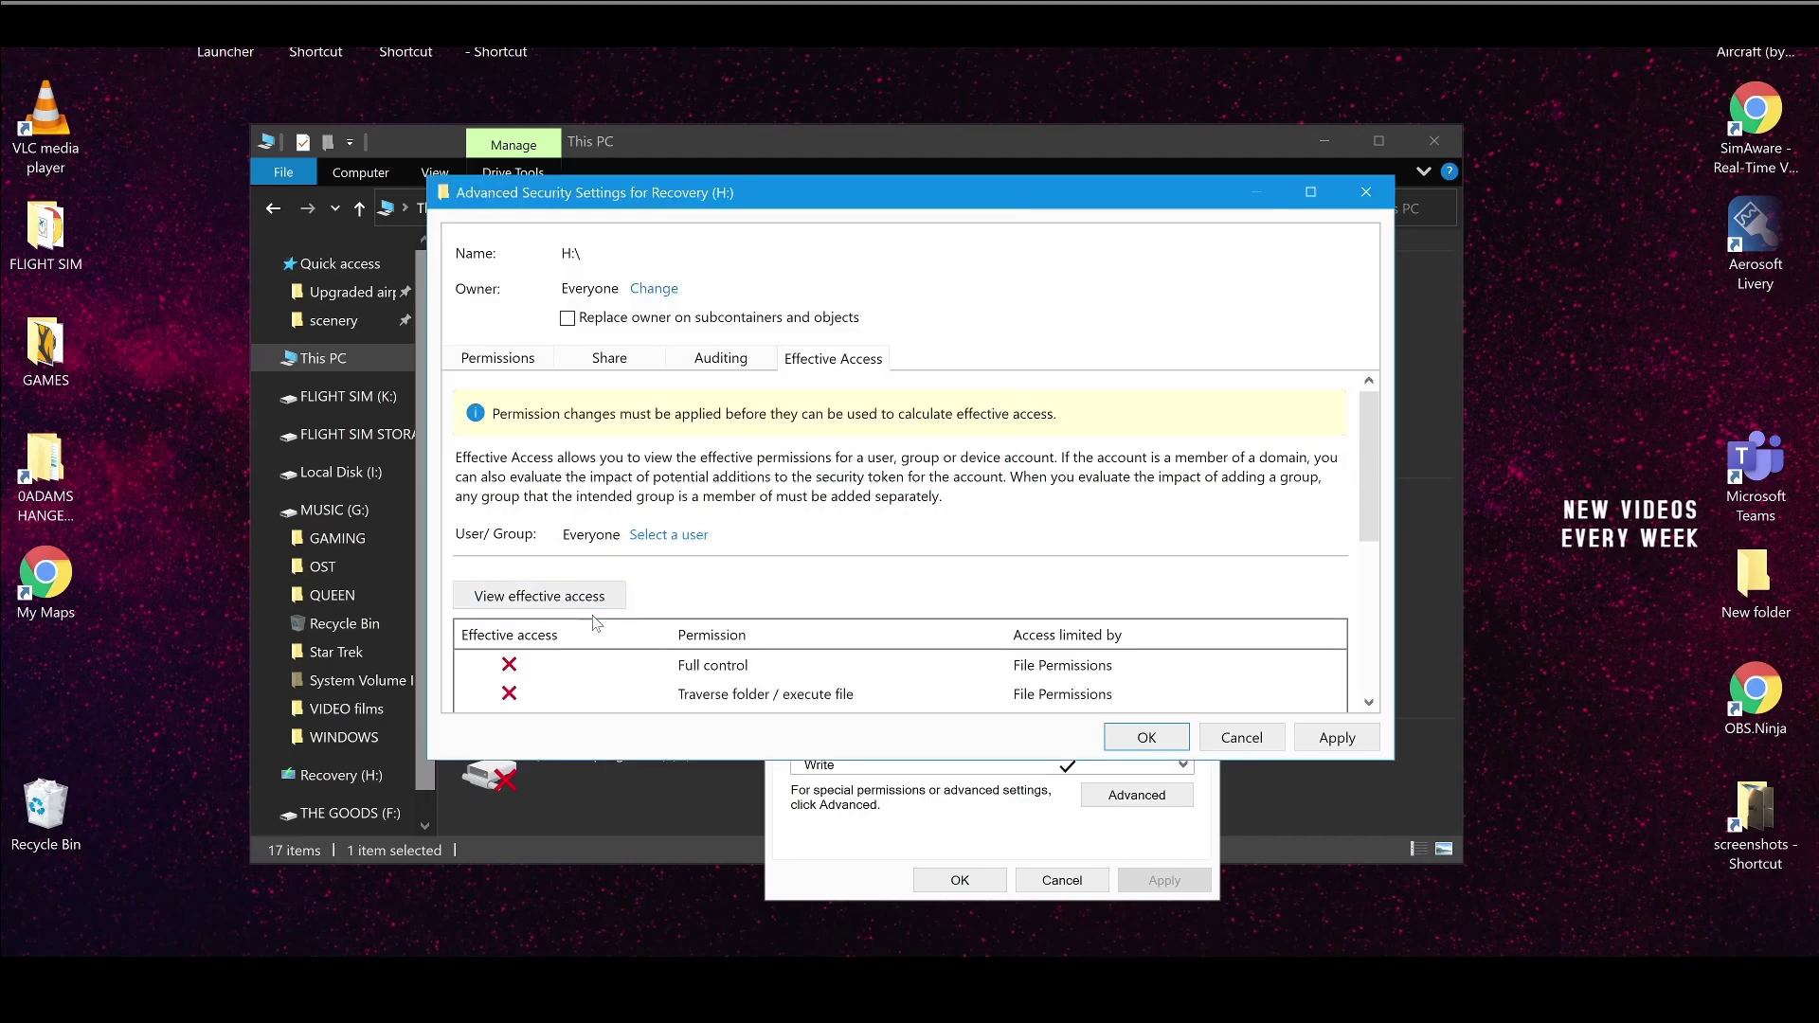
{"action": "scroll", "coordinate": [607, 616], "scroll_direction": "down", "scroll_amount": 3}
{"action": "scroll", "coordinate": [609, 607], "scroll_direction": "down", "scroll_amount": 5}
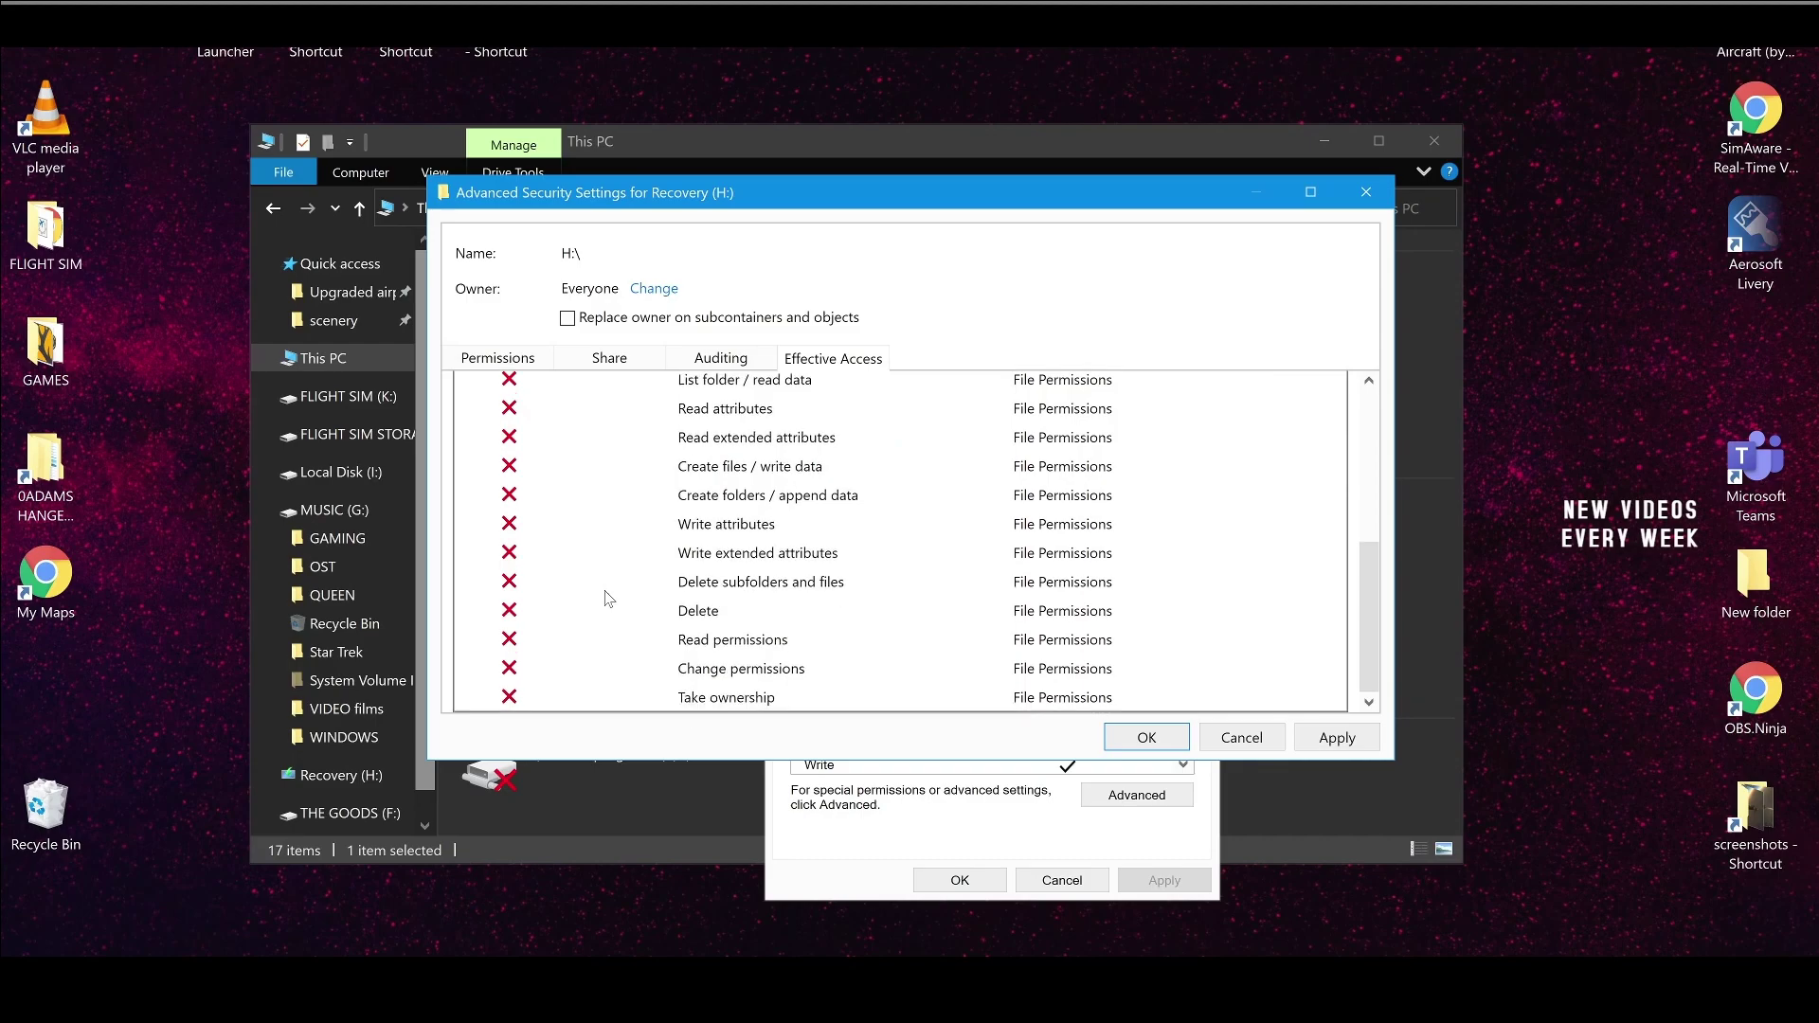
{"action": "scroll", "coordinate": [608, 599], "scroll_direction": "up", "scroll_amount": 6}
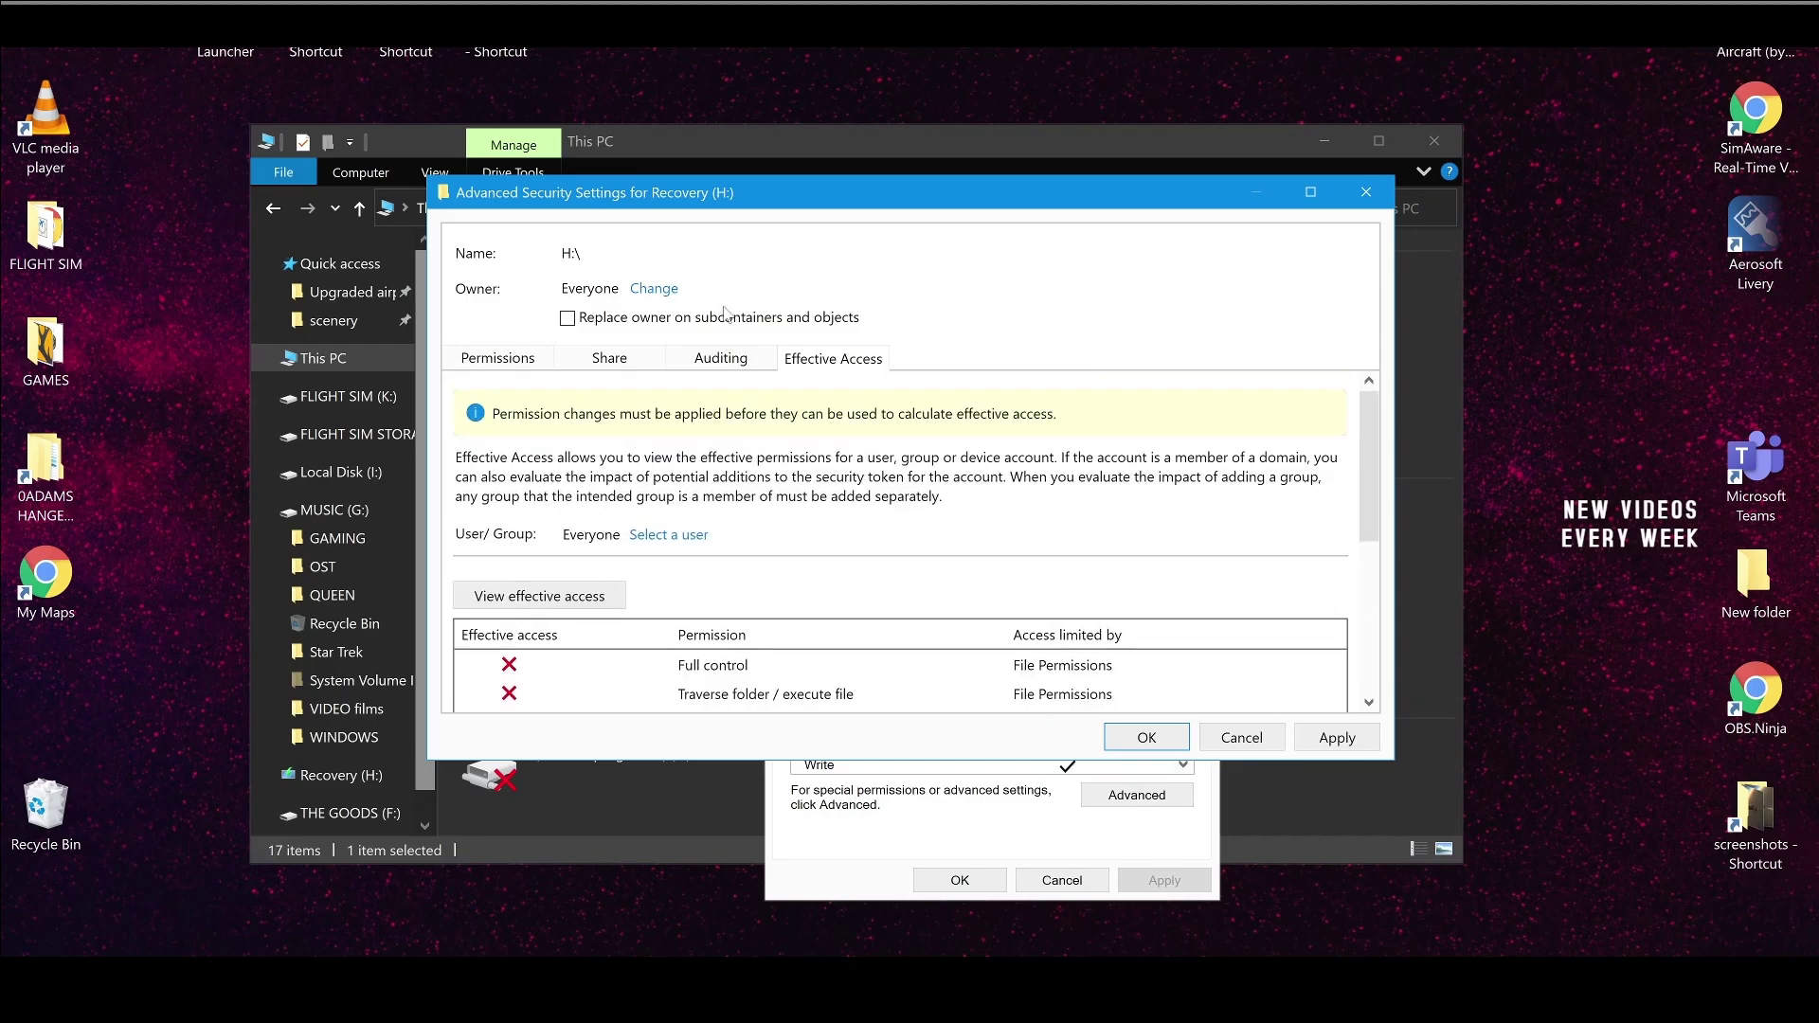
Add an auditing entry on Recovery (H:) that audits Everyone's Full control access
{"action": "left_click", "coordinate": [726, 360]}
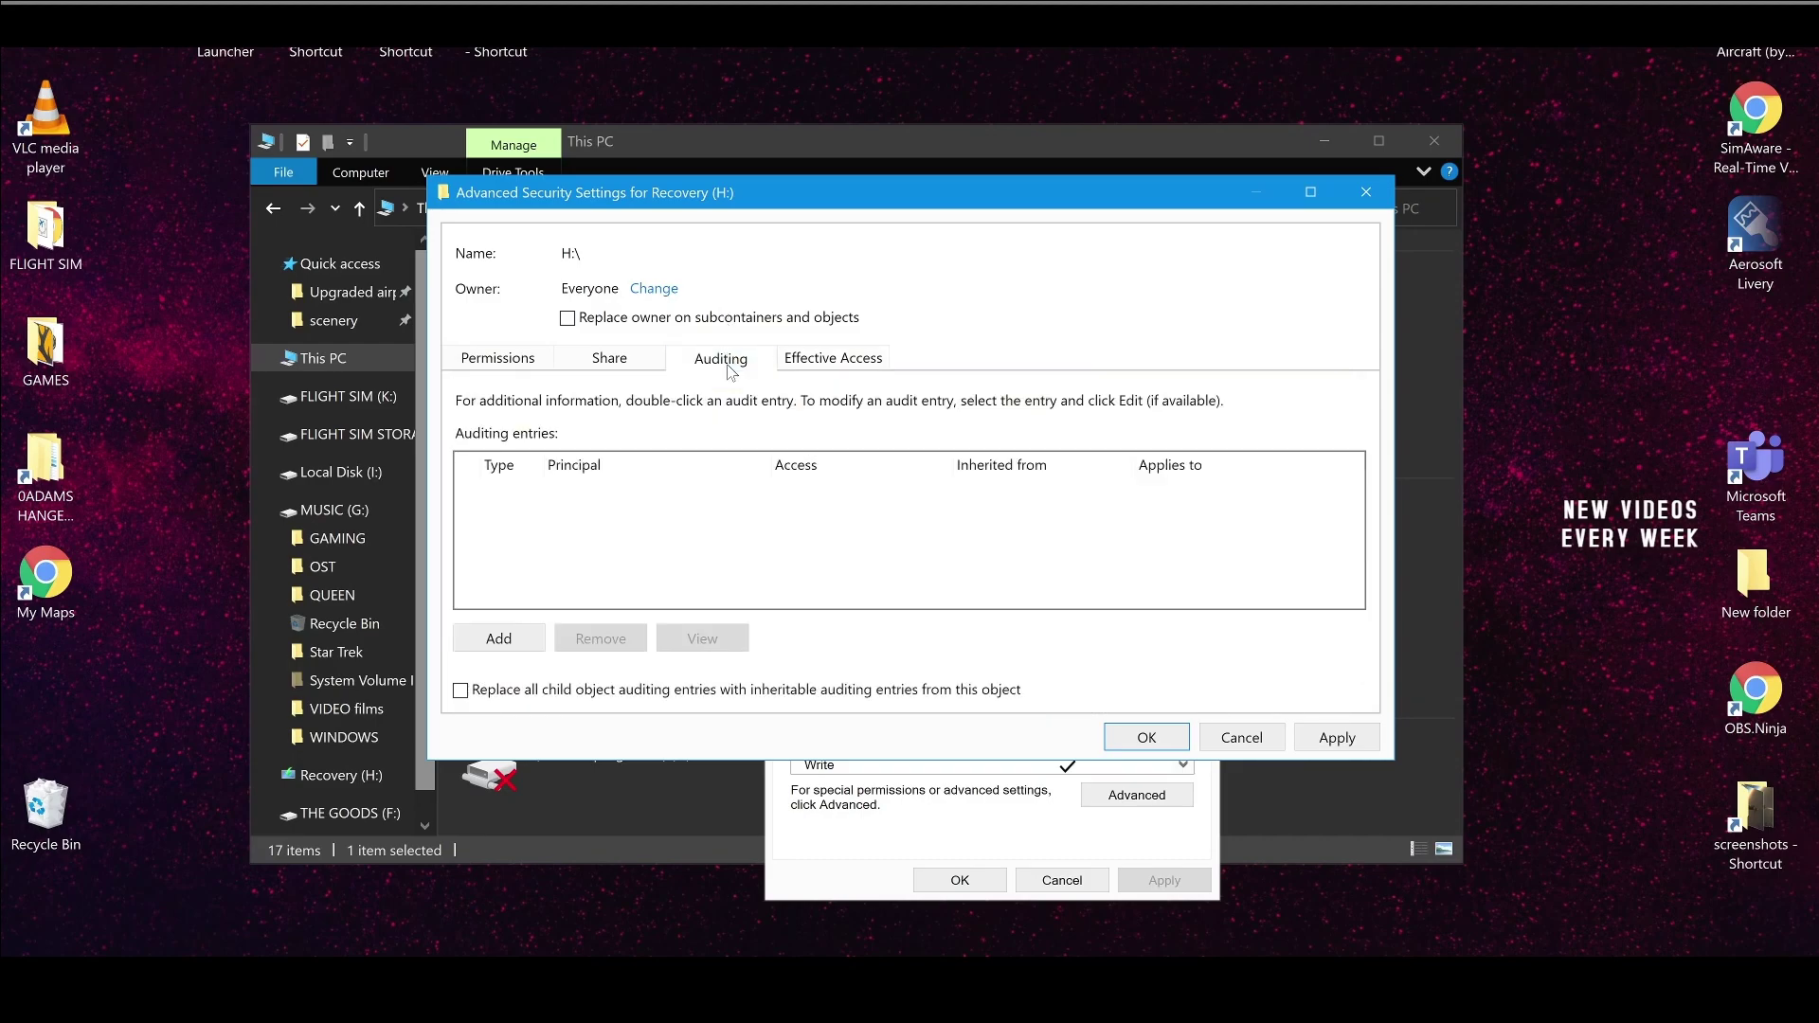
{"action": "left_click", "coordinate": [495, 638]}
{"action": "left_click", "coordinate": [512, 212]}
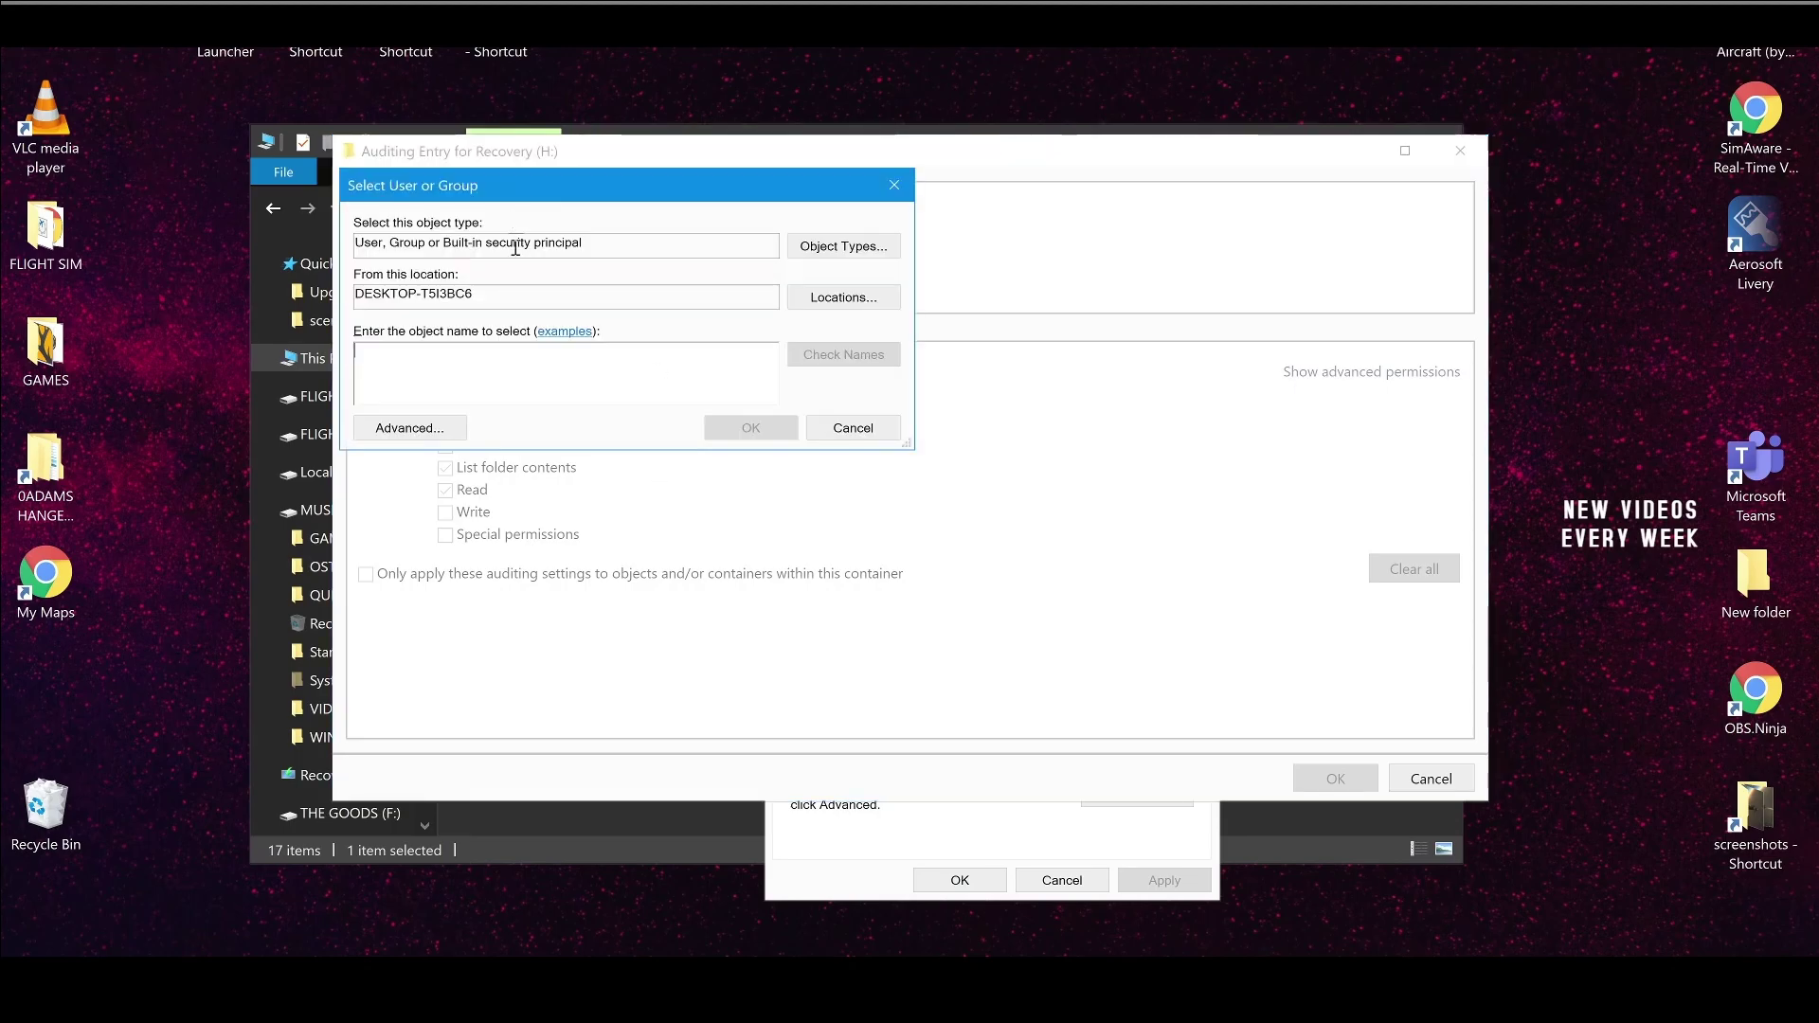
{"action": "type", "text": "everyone"}
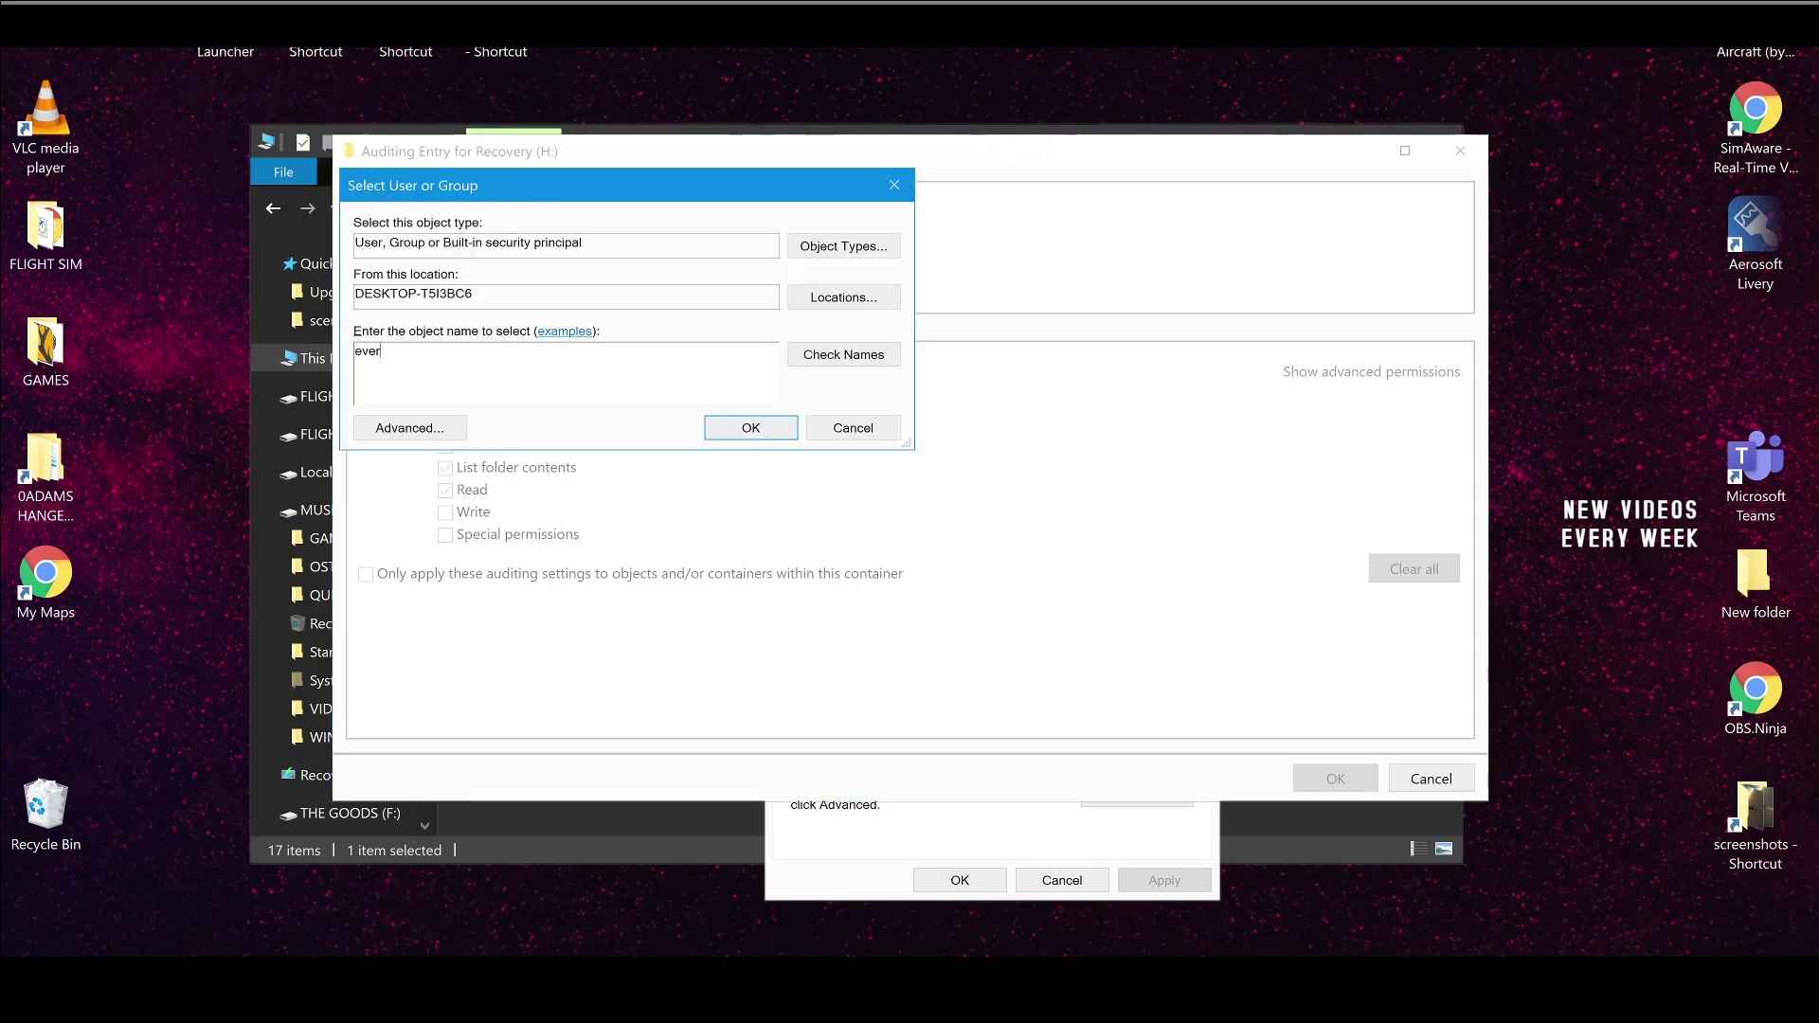
{"action": "left_click", "coordinate": [832, 357]}
{"action": "left_click", "coordinate": [754, 428]}
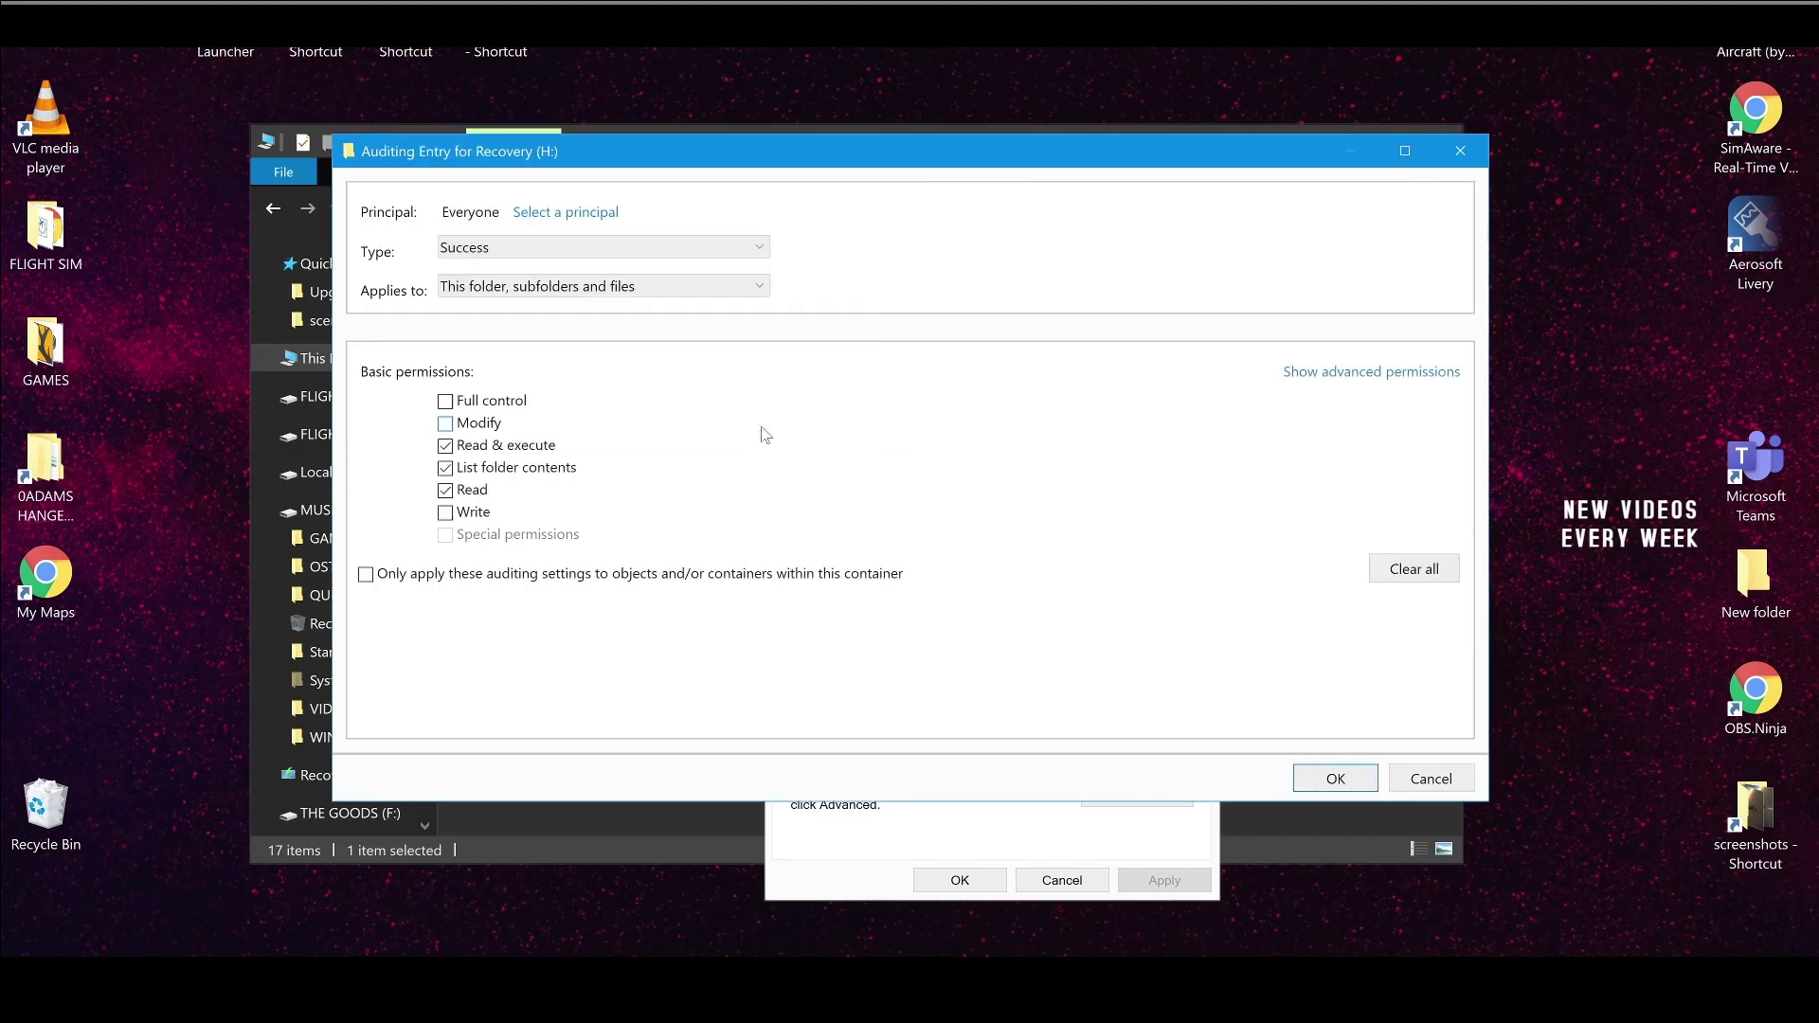
{"action": "left_click", "coordinate": [445, 401]}
{"action": "left_click", "coordinate": [464, 573]}
{"action": "left_click", "coordinate": [1336, 778]}
Confirm the Everyone Full Control share entry for H and close it
{"action": "left_click", "coordinate": [611, 360]}
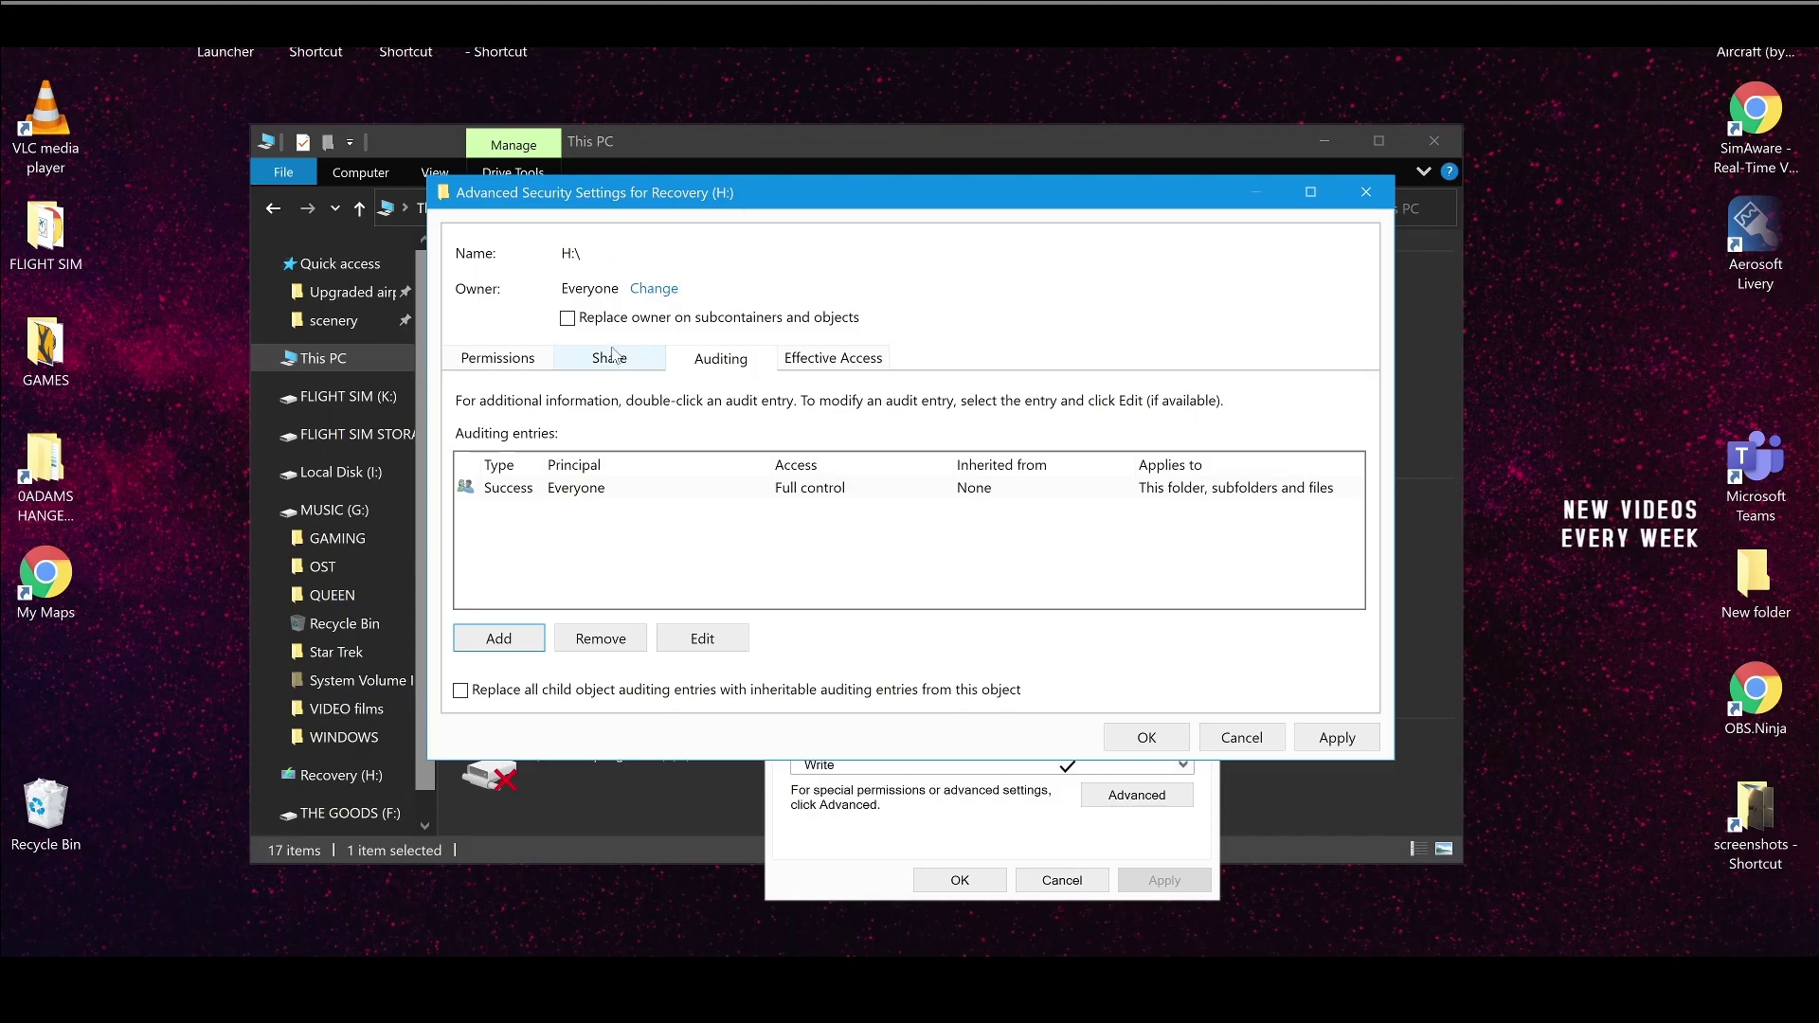
{"action": "left_click", "coordinate": [548, 519]}
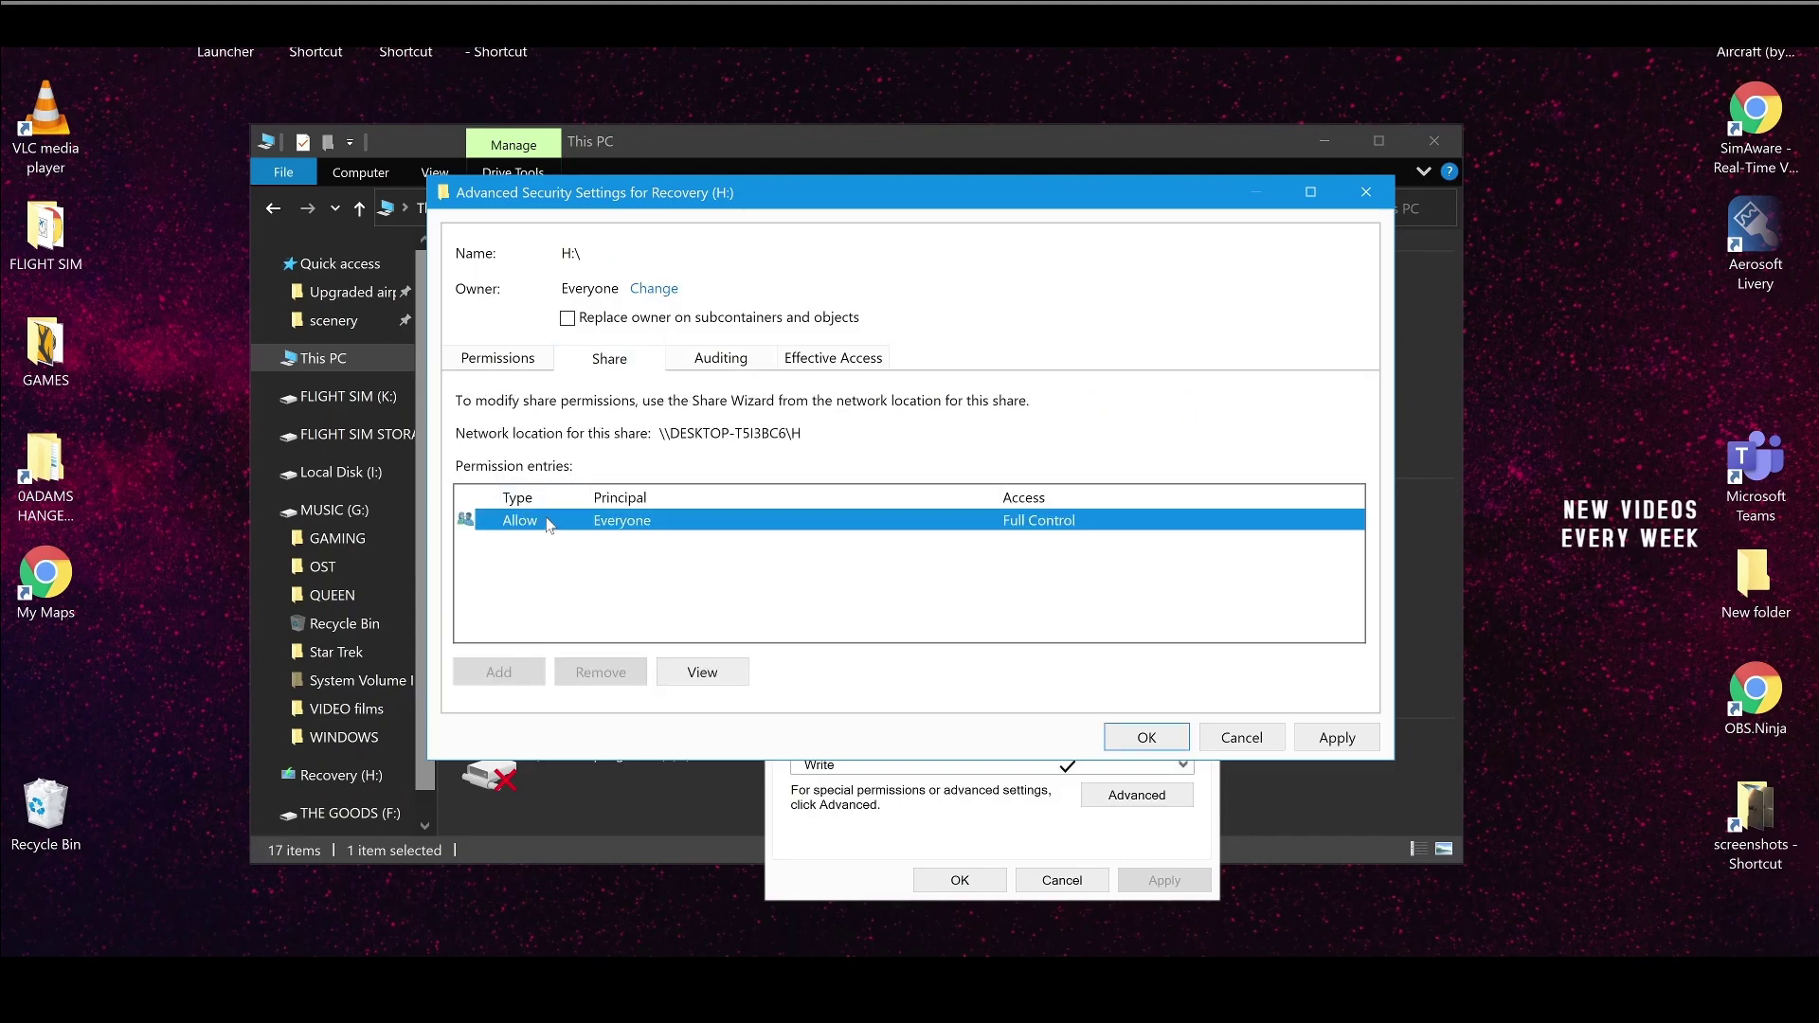
{"action": "left_click", "coordinate": [677, 669]}
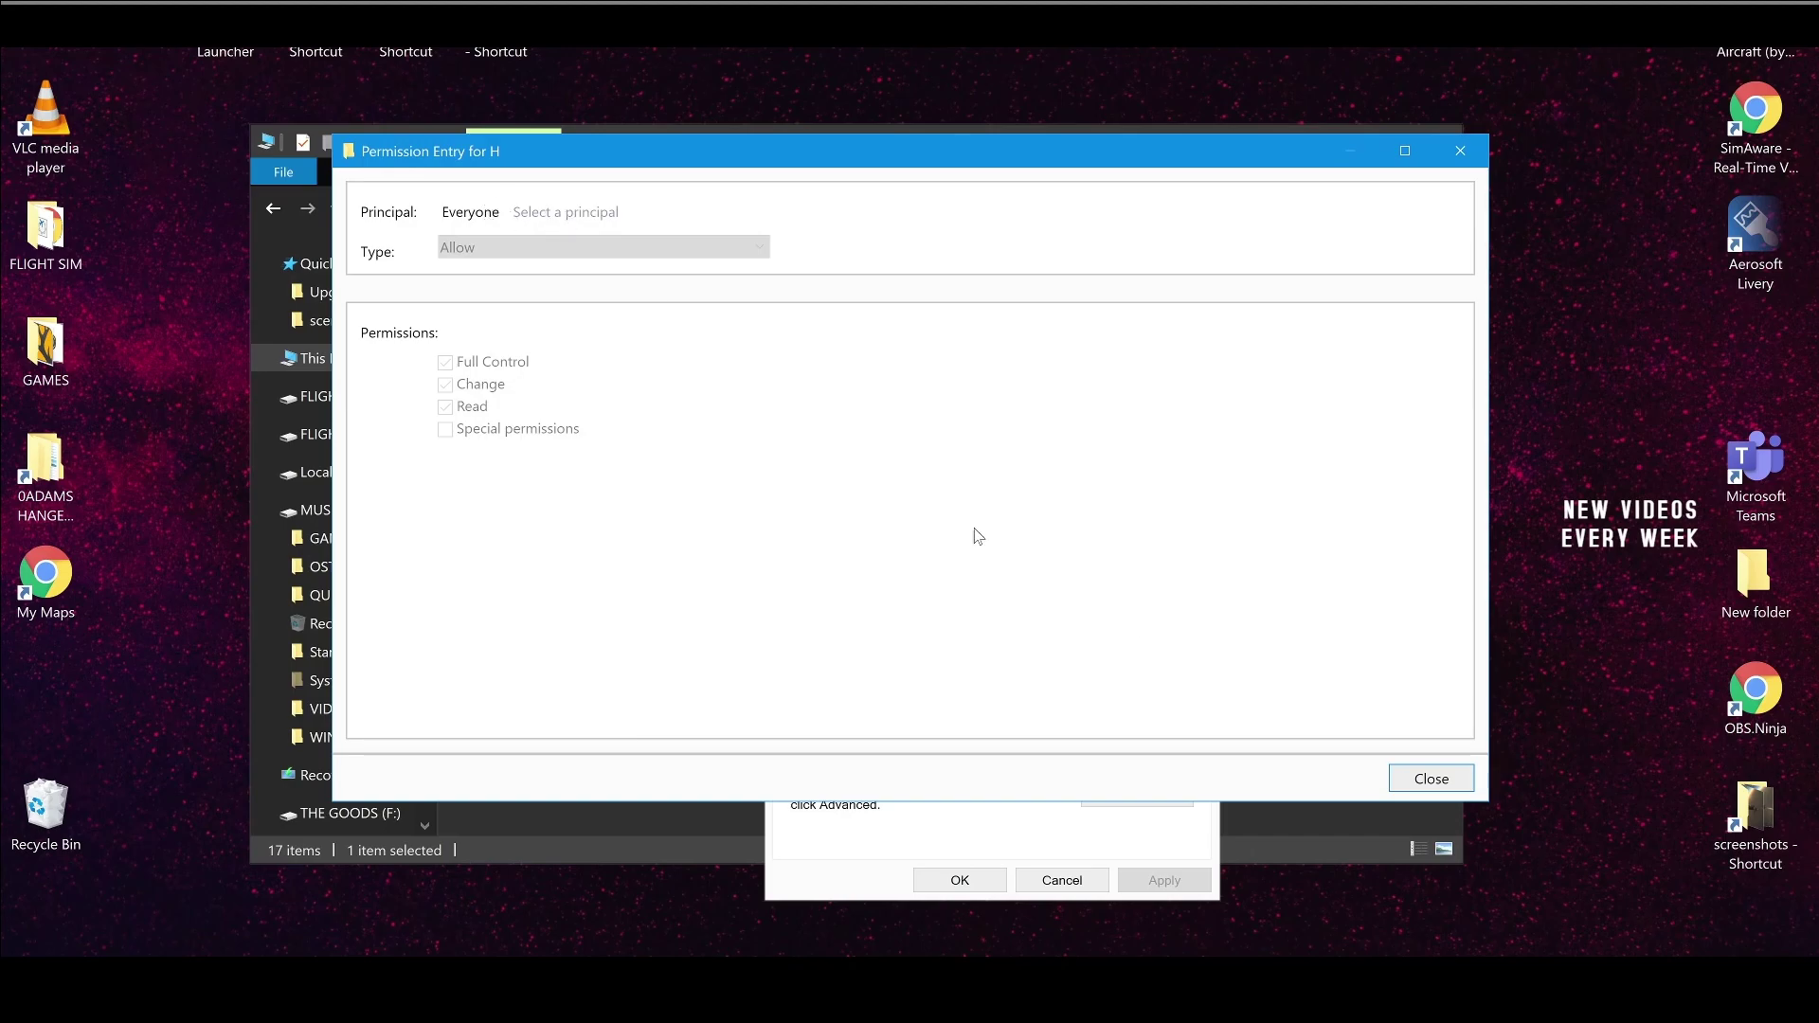
{"action": "left_click", "coordinate": [1430, 778]}
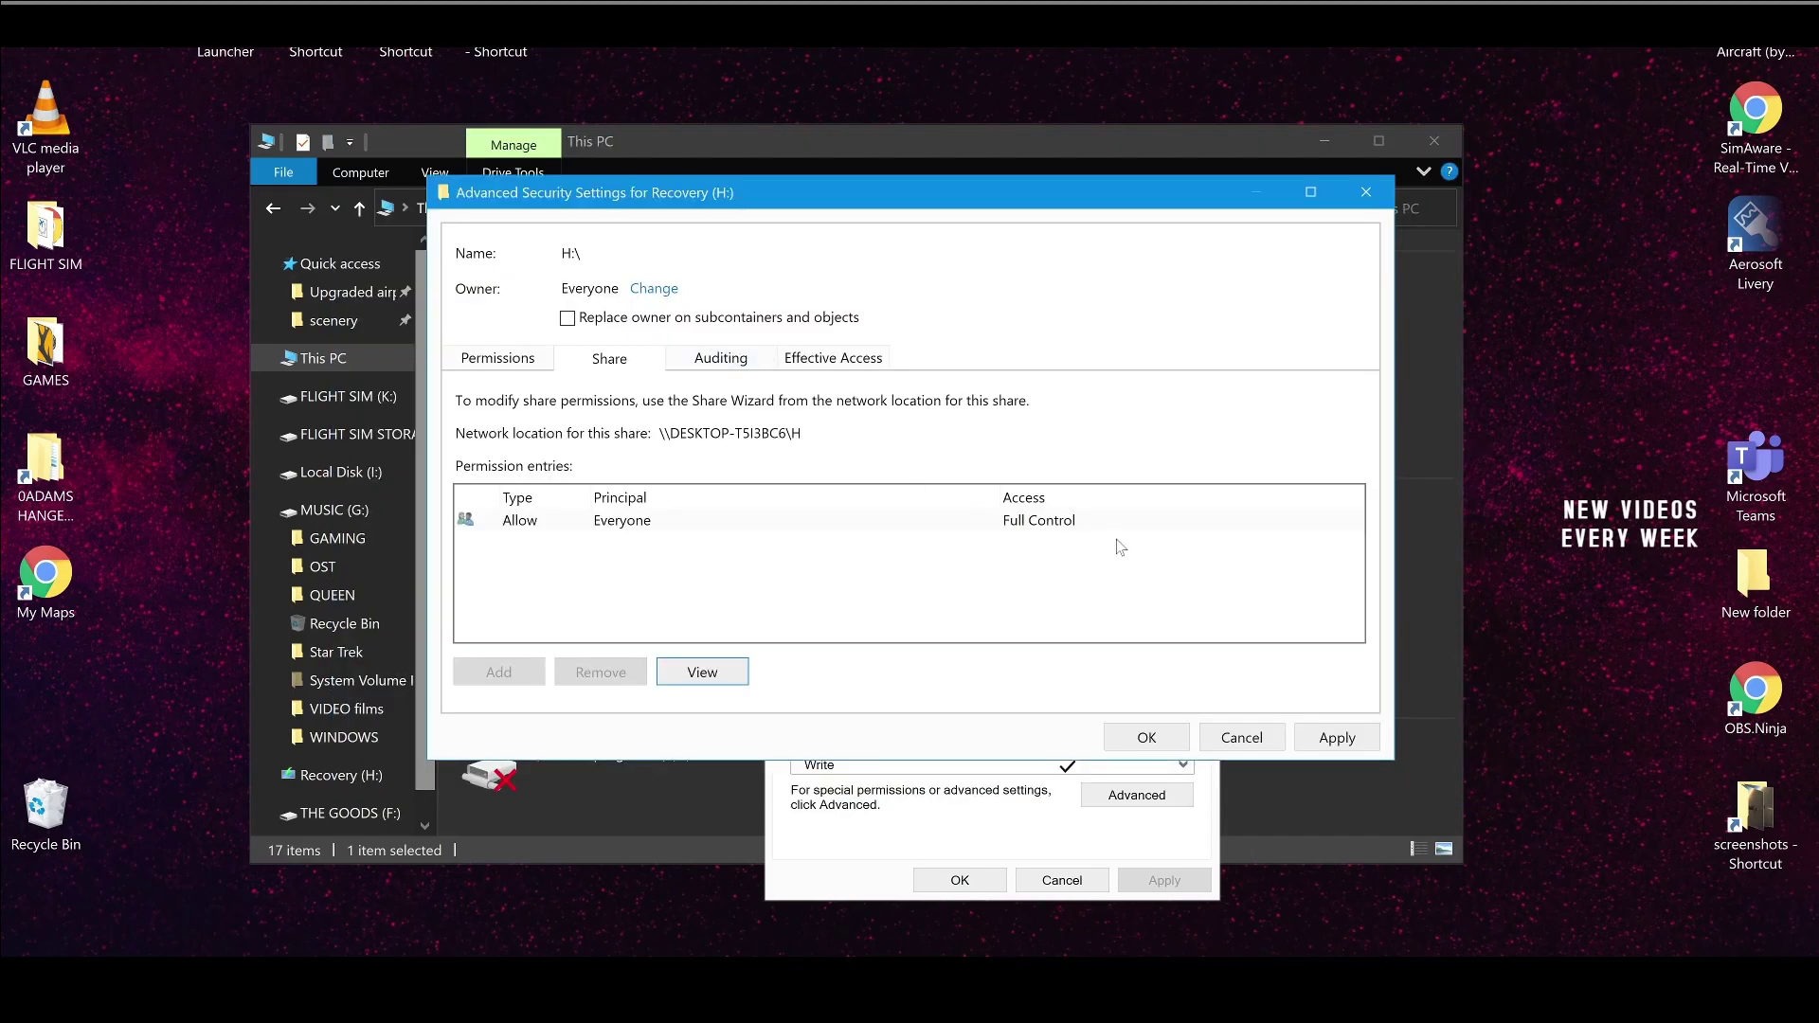
Add a permission entry allowing Everyone Full control on Recovery (H:)
{"action": "left_click", "coordinate": [488, 359]}
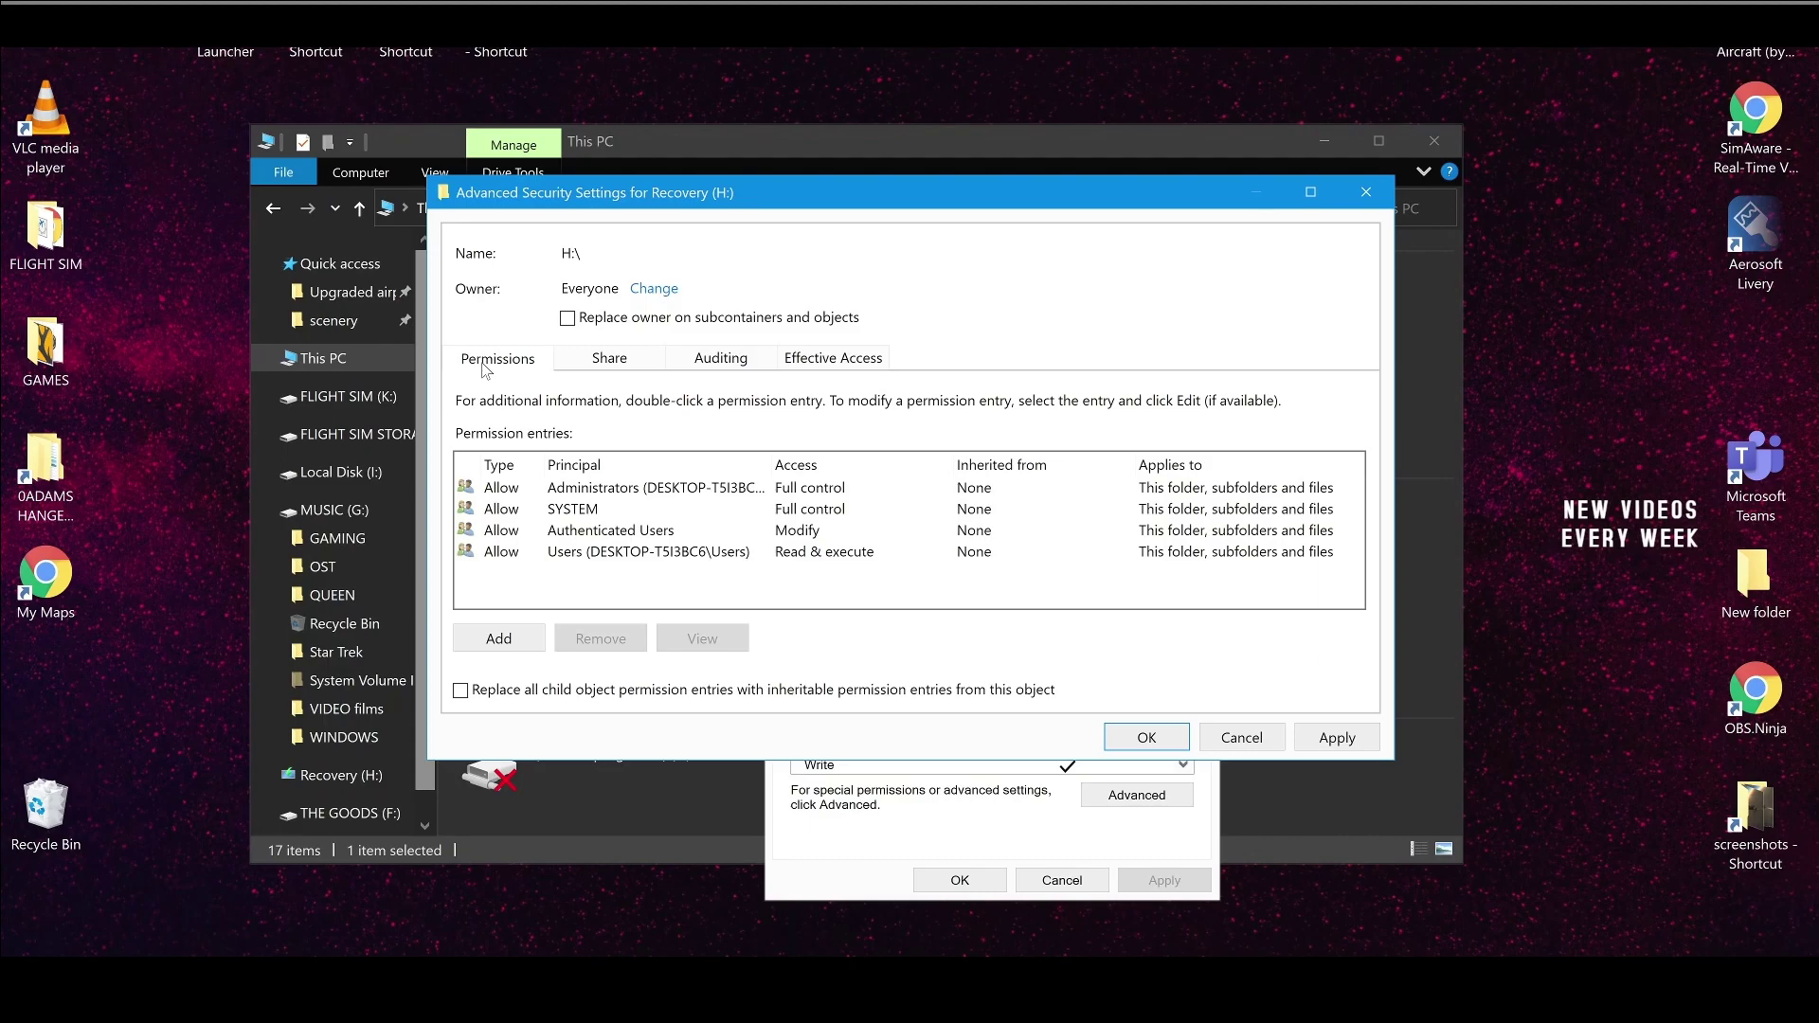
{"action": "left_click", "coordinate": [498, 638]}
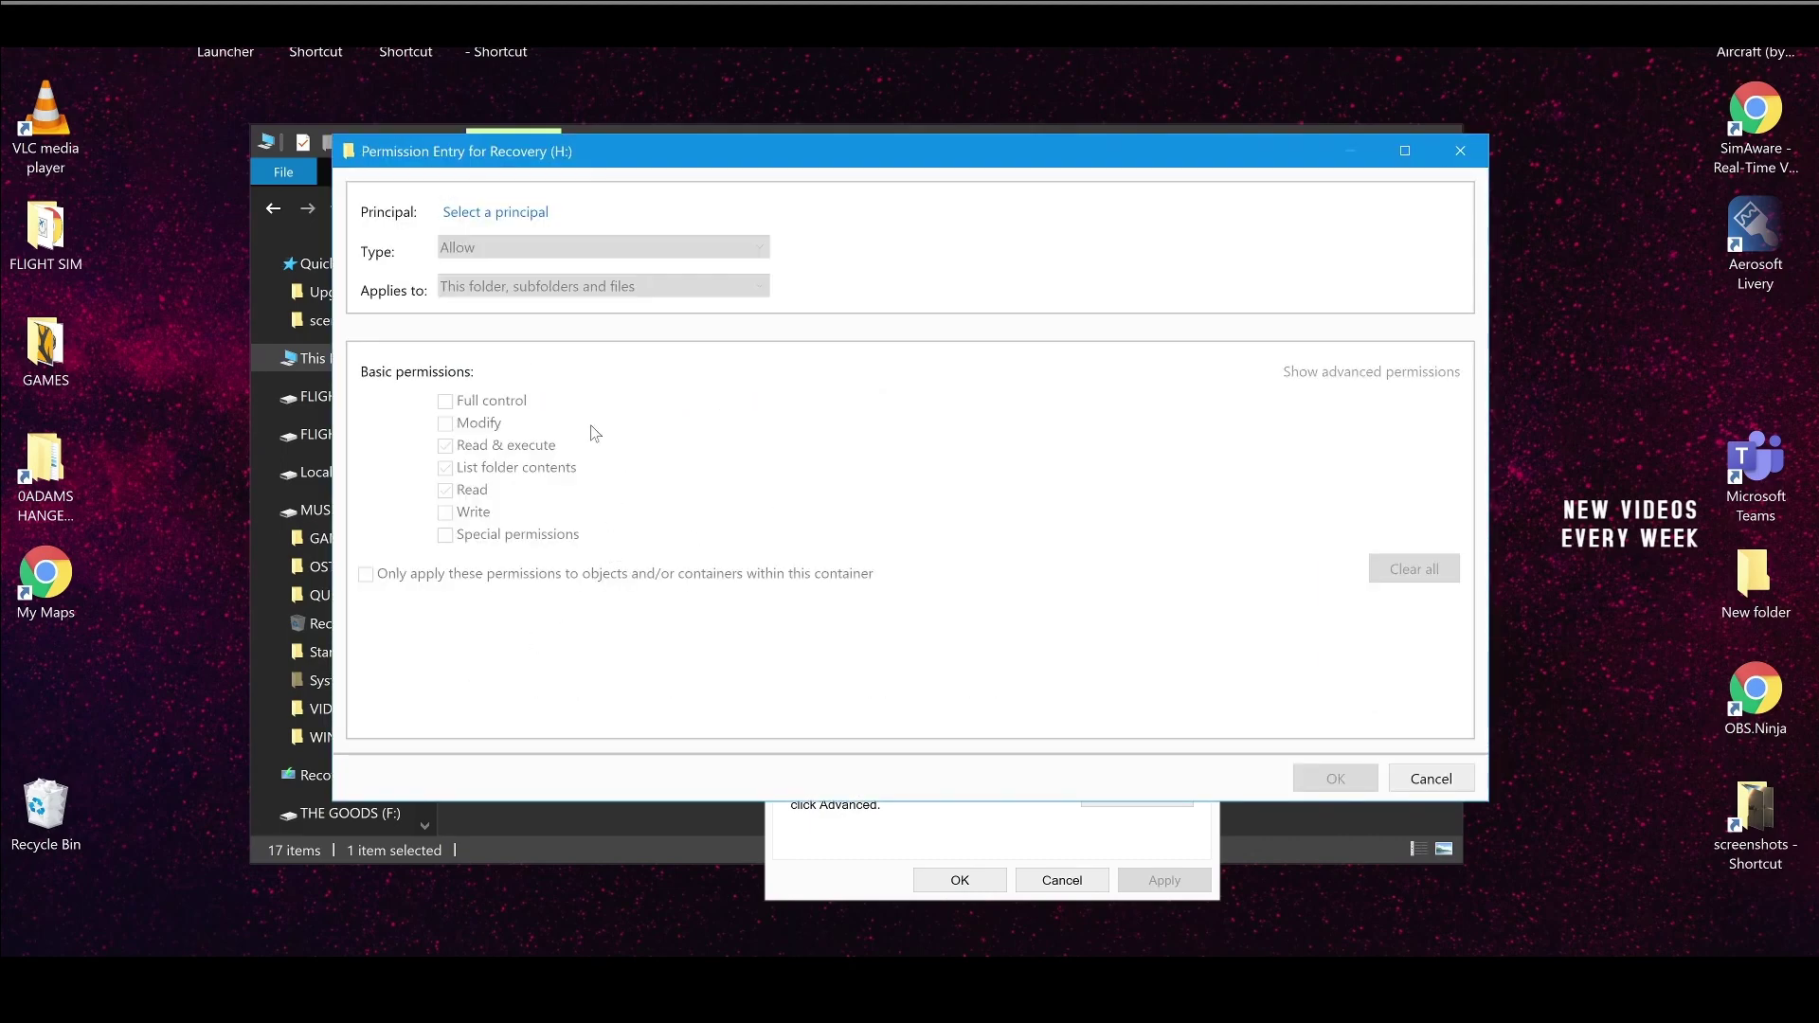
{"action": "left_click", "coordinate": [530, 210]}
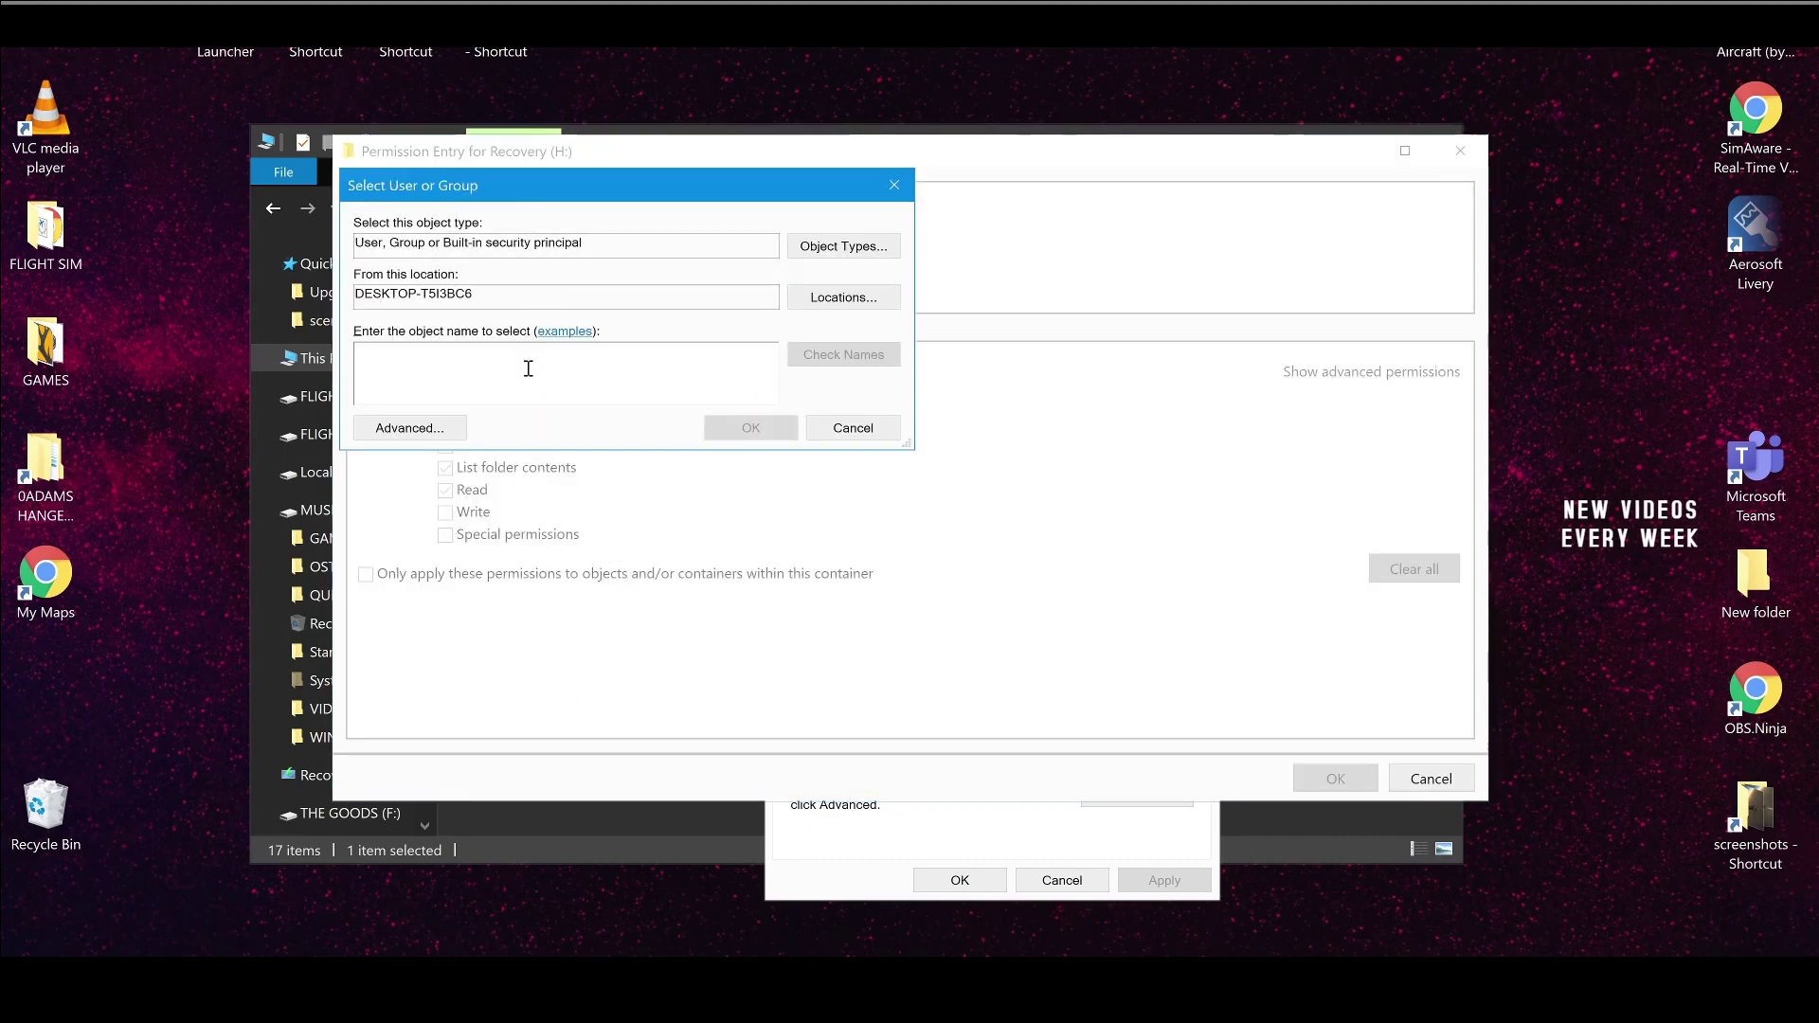
{"action": "type", "text": "everyon"}
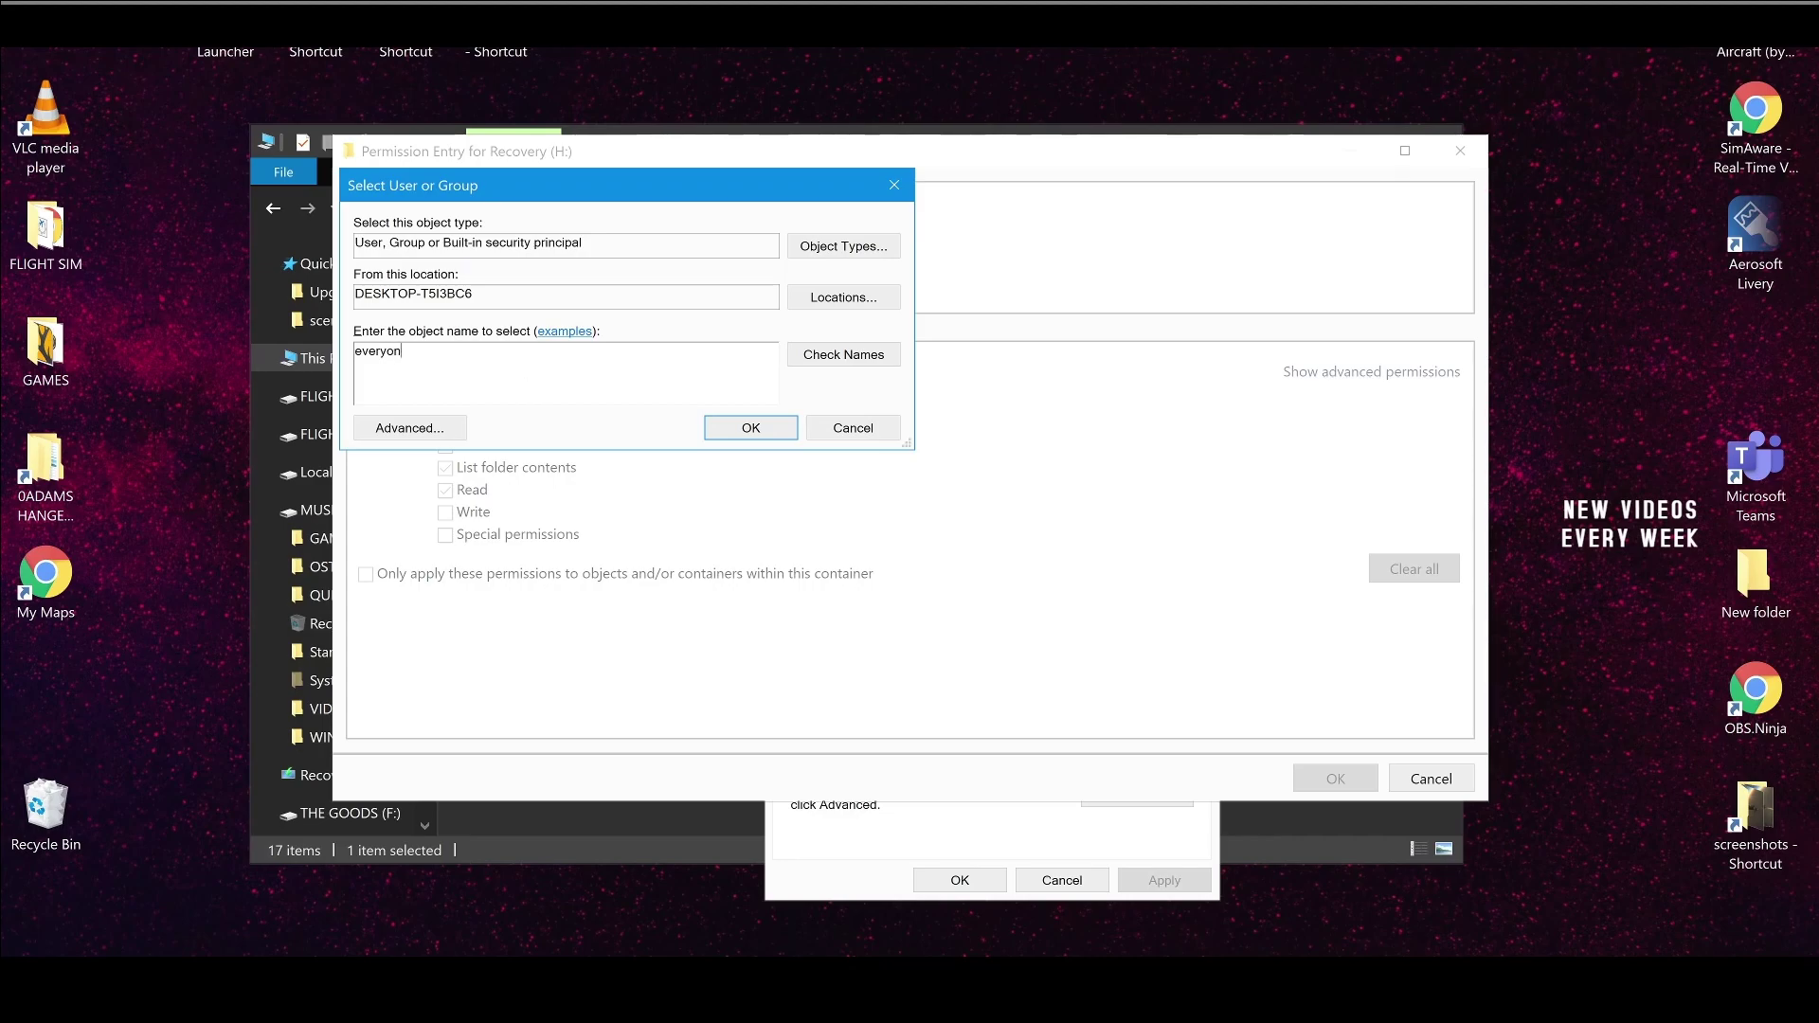
{"action": "type", "text": "e"}
{"action": "left_click", "coordinate": [843, 355]}
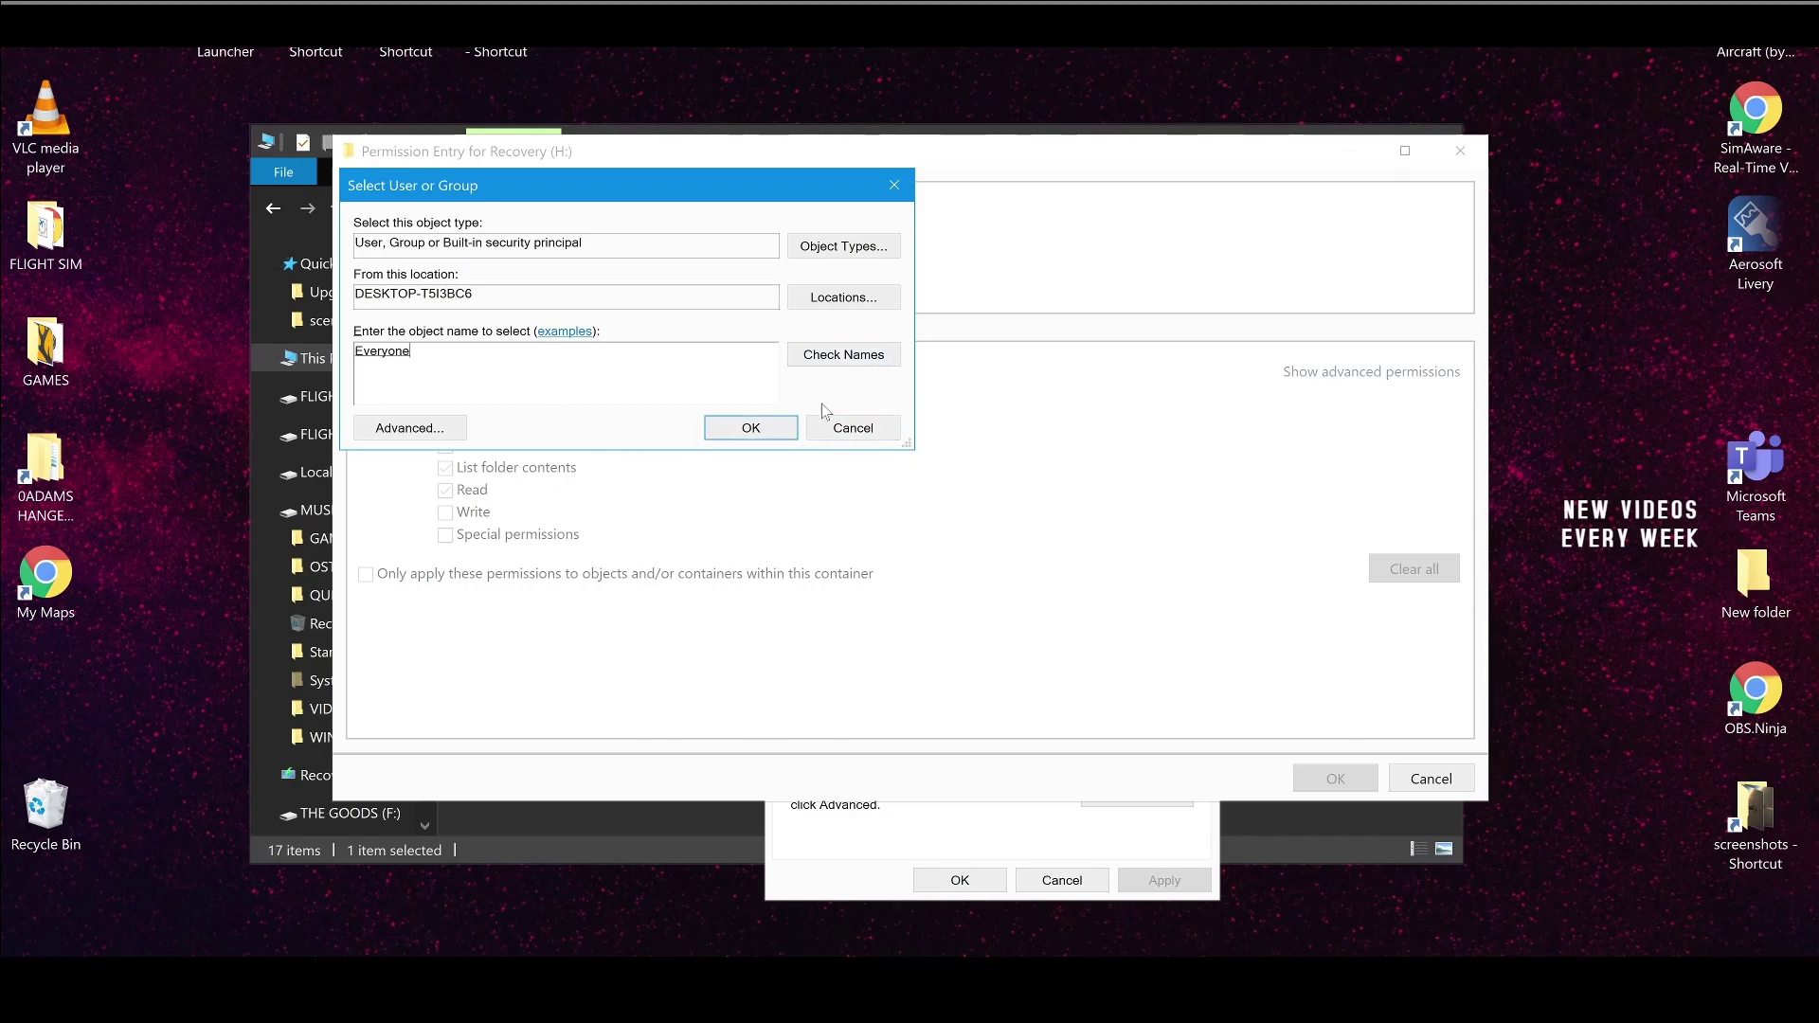
{"action": "left_click", "coordinate": [750, 427]}
{"action": "left_click", "coordinate": [464, 400]}
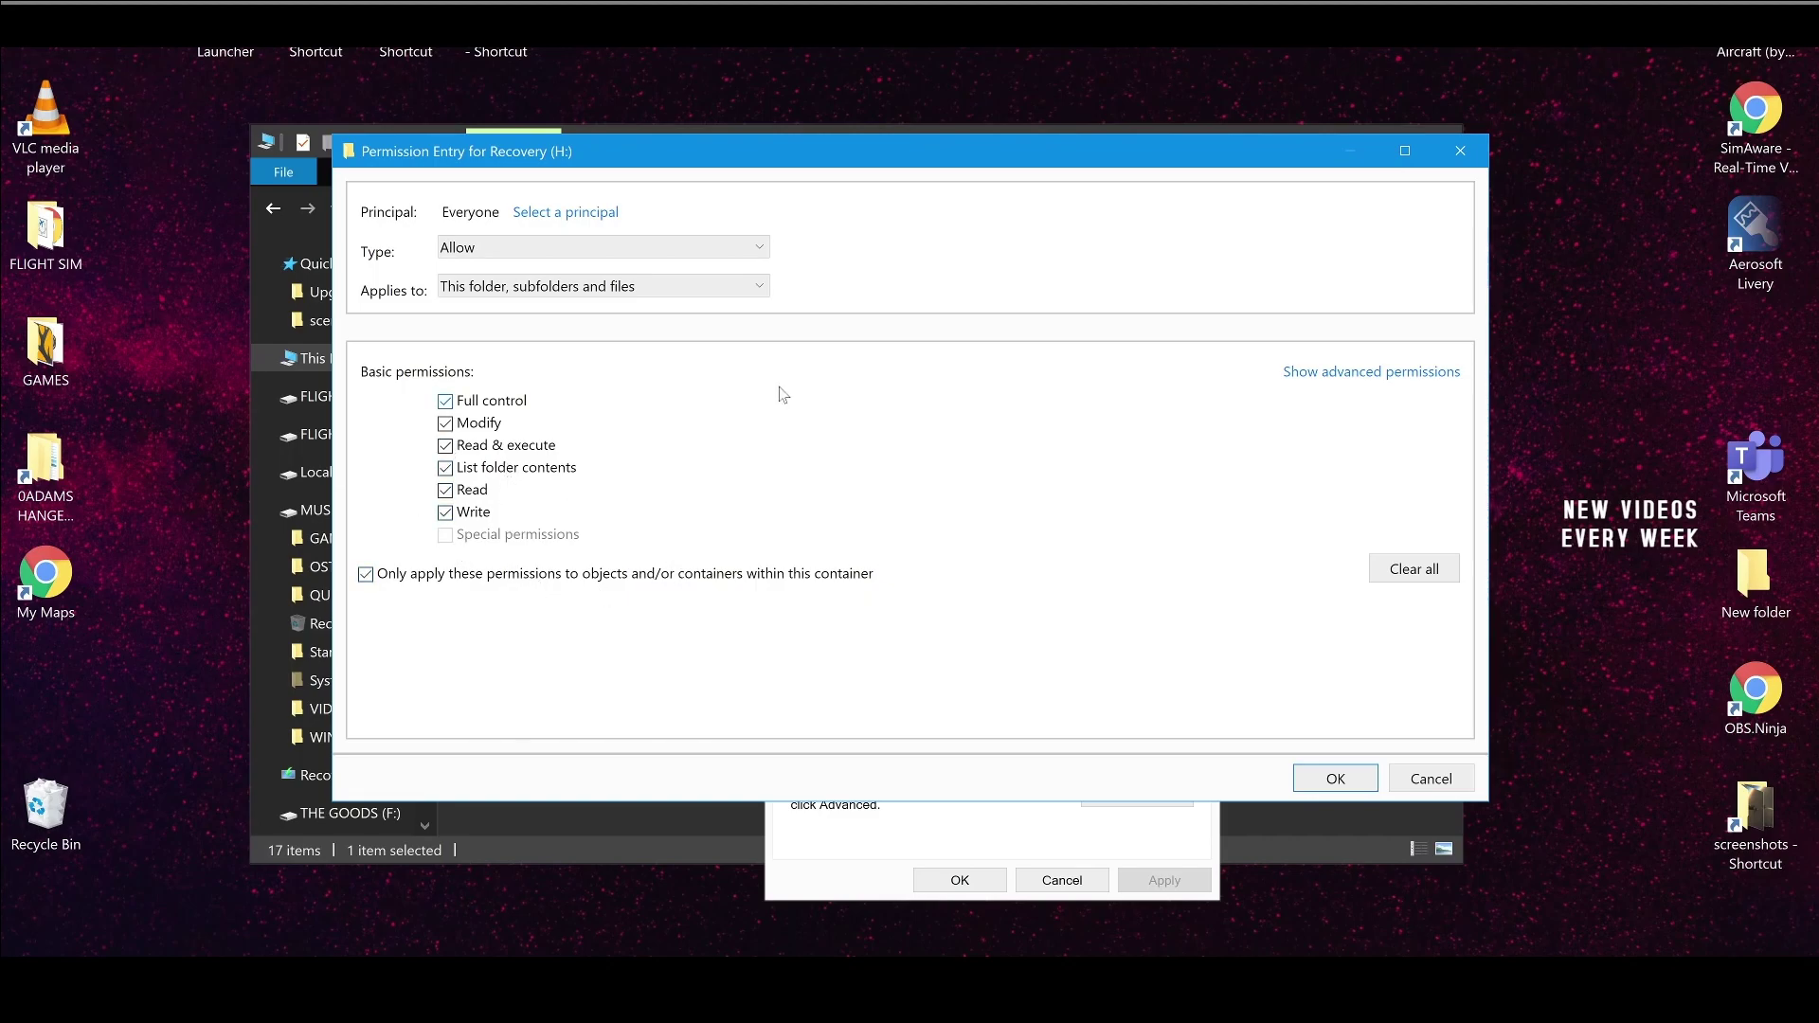
{"action": "left_click", "coordinate": [1336, 778]}
Apply the new permissions, continuing past access-denied errors and acknowledging the ownership notice
{"action": "left_click", "coordinate": [1328, 744]}
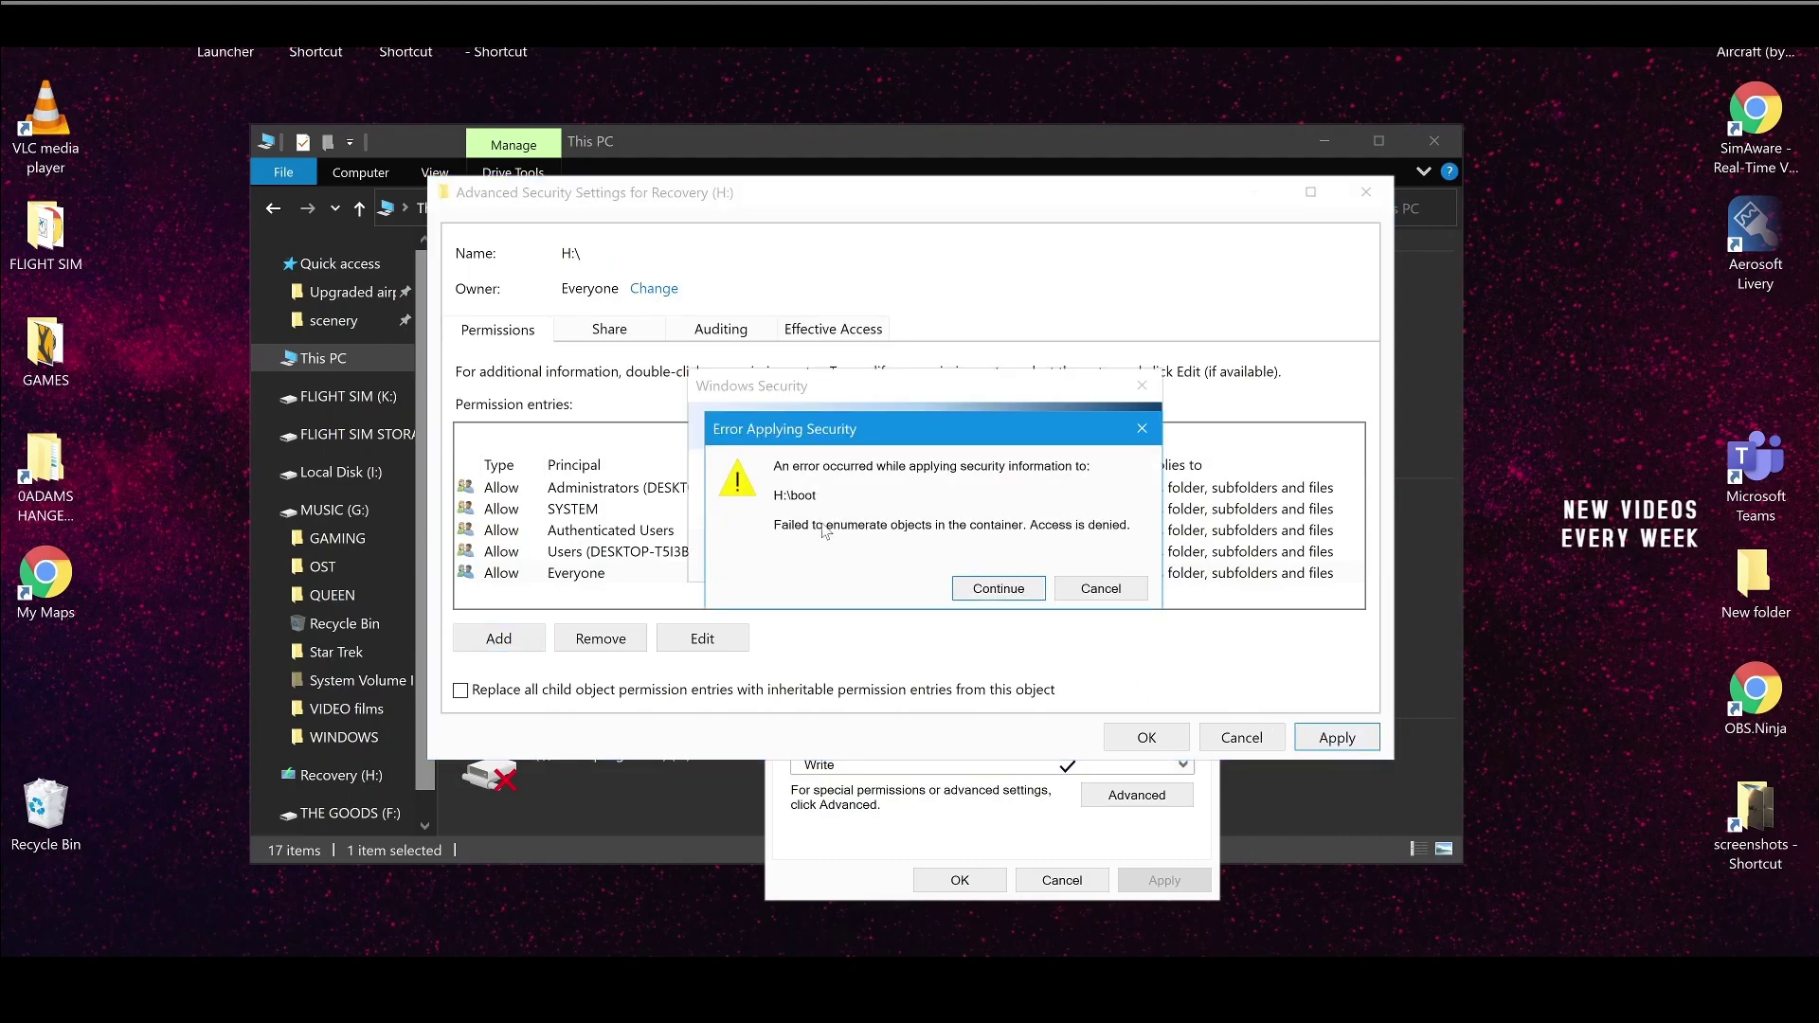
{"action": "left_click", "coordinate": [1000, 588]}
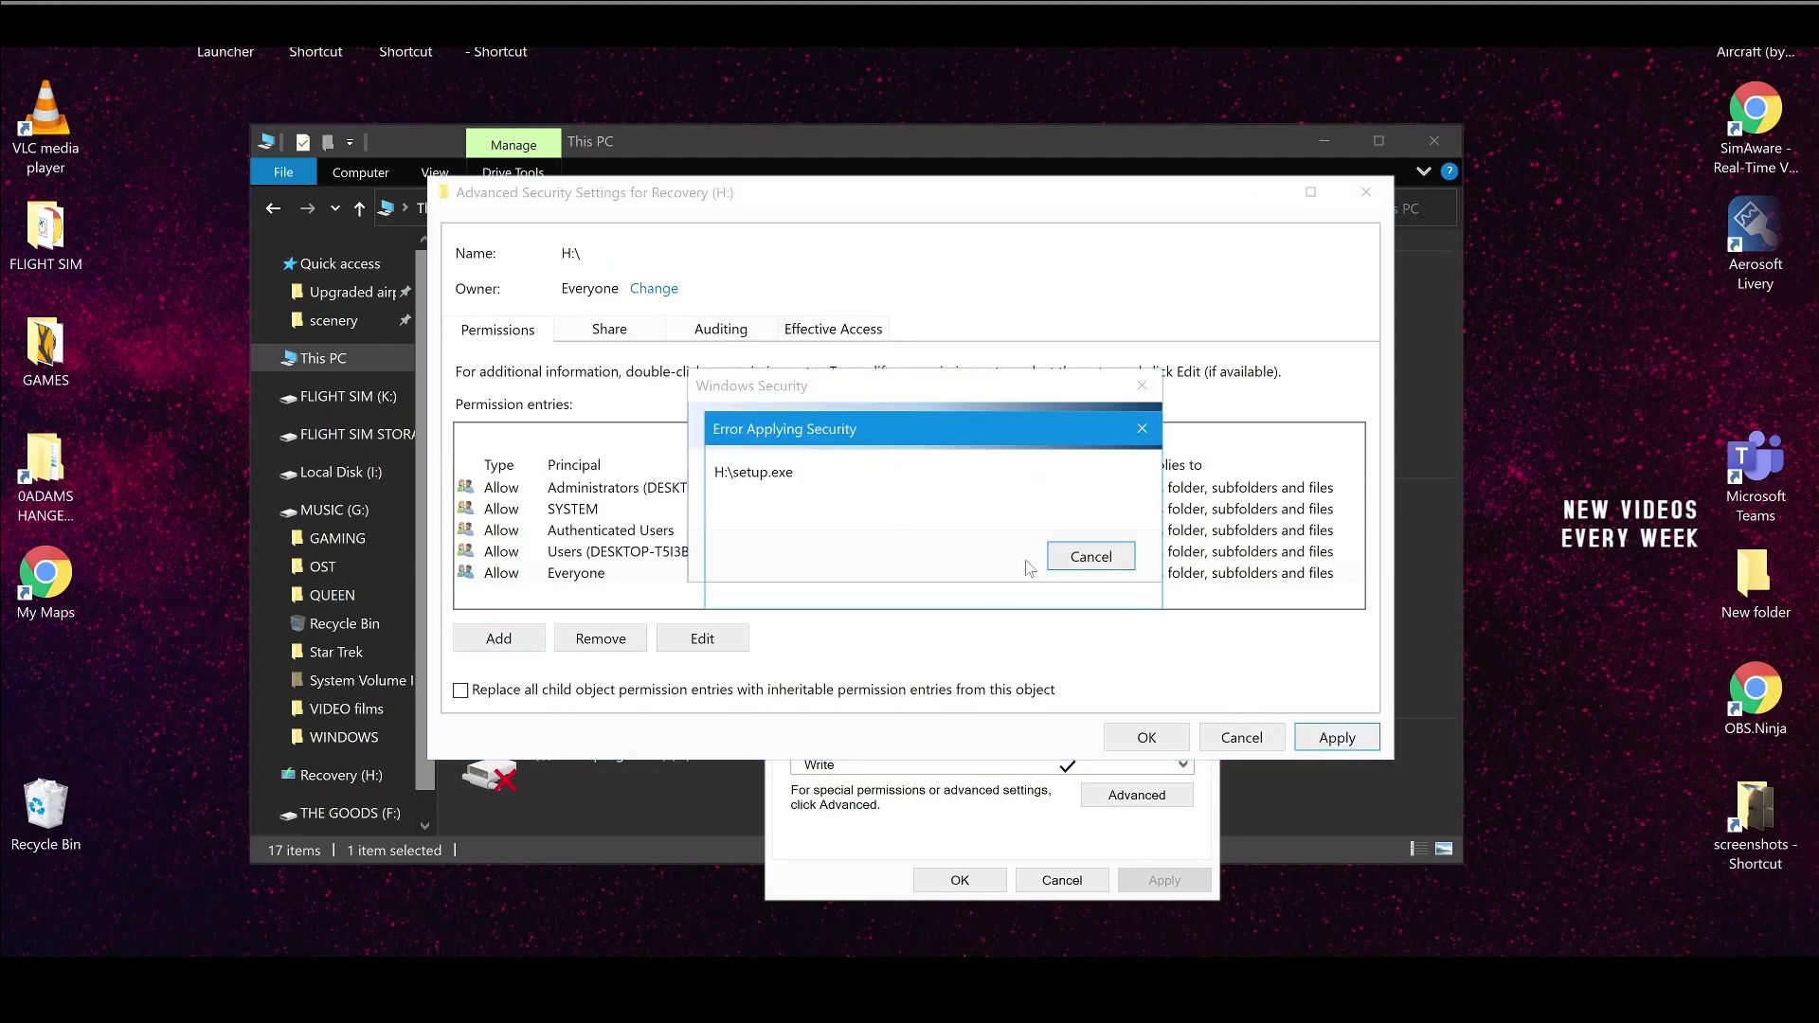
{"action": "left_click", "coordinate": [1012, 592]}
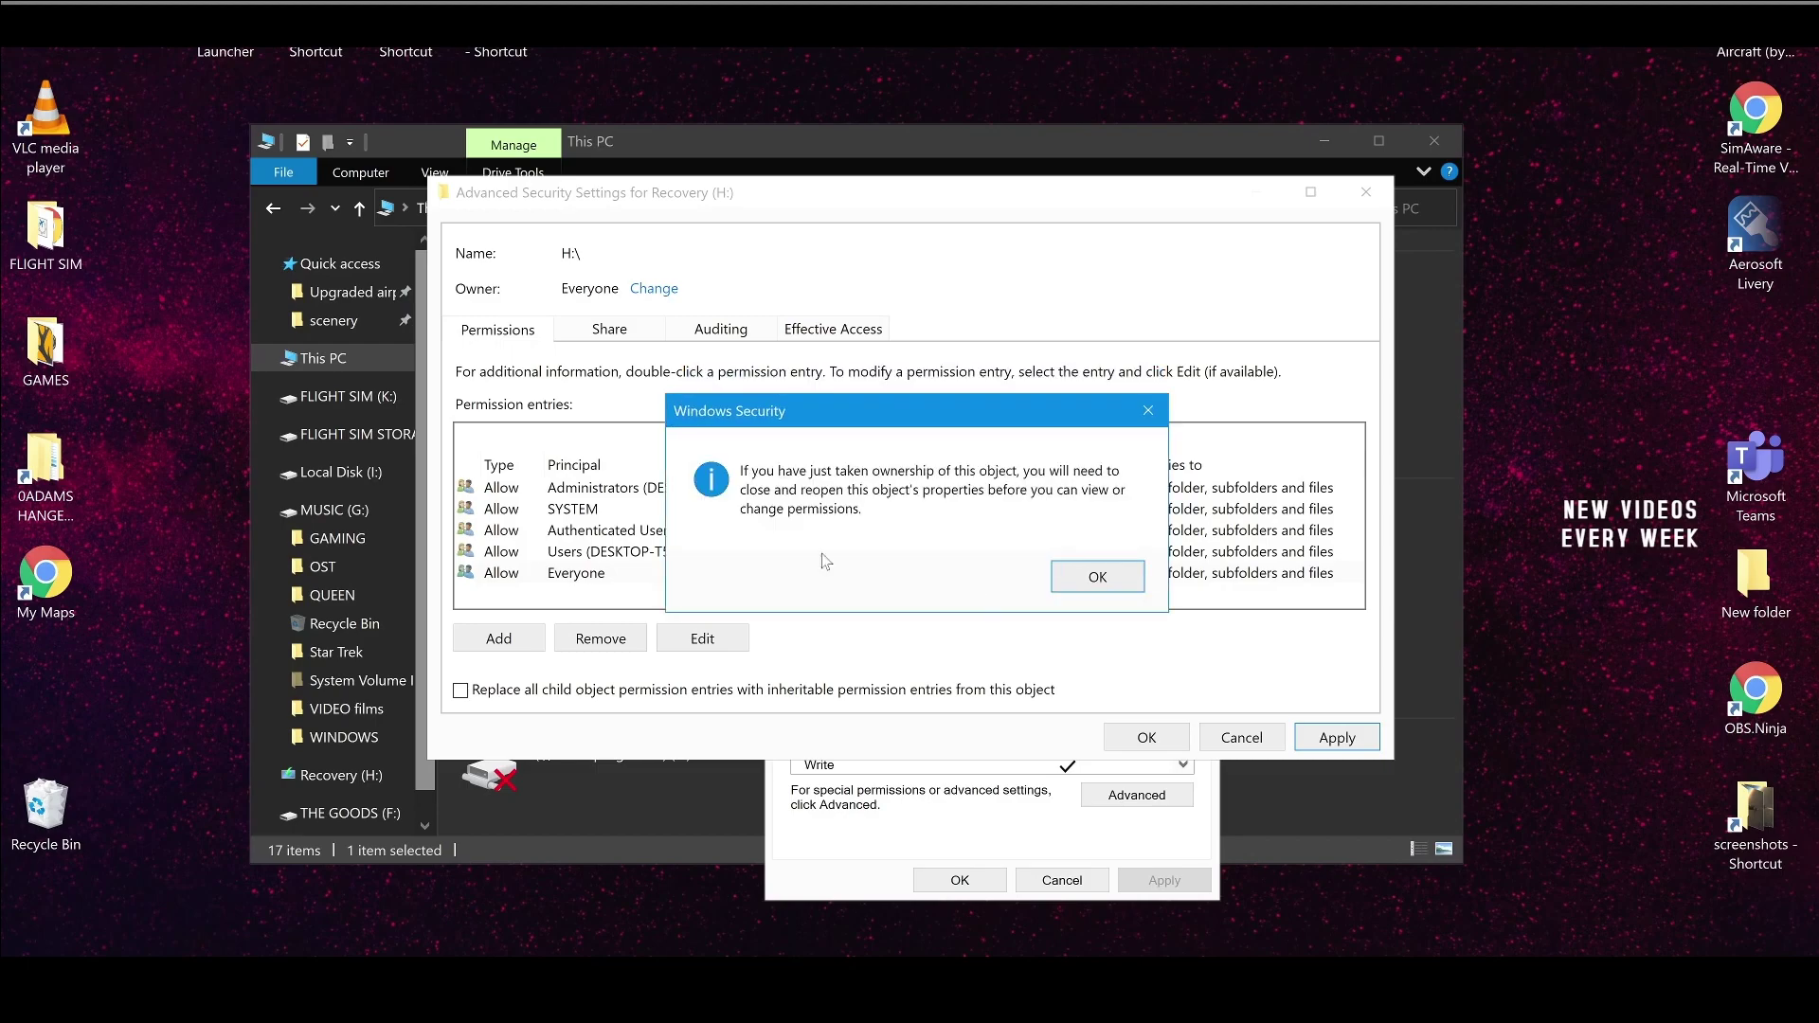
{"action": "left_click", "coordinate": [1123, 601]}
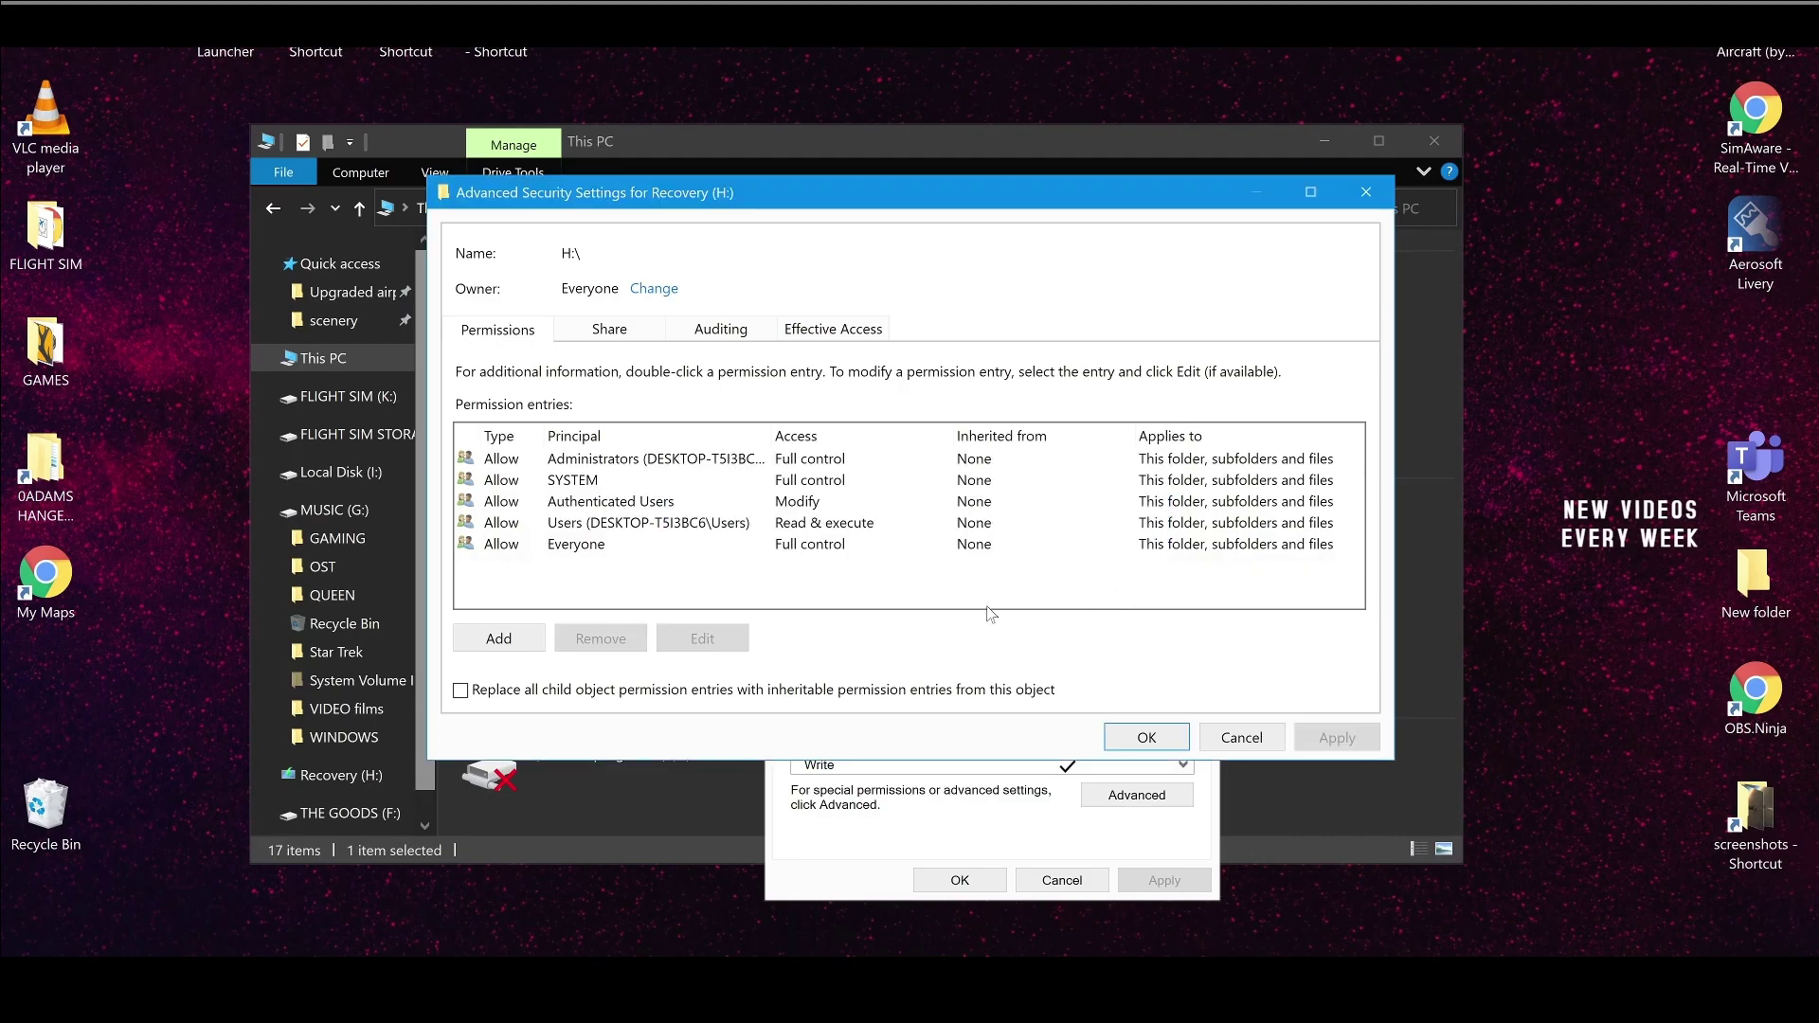
{"action": "left_click", "coordinate": [607, 546]}
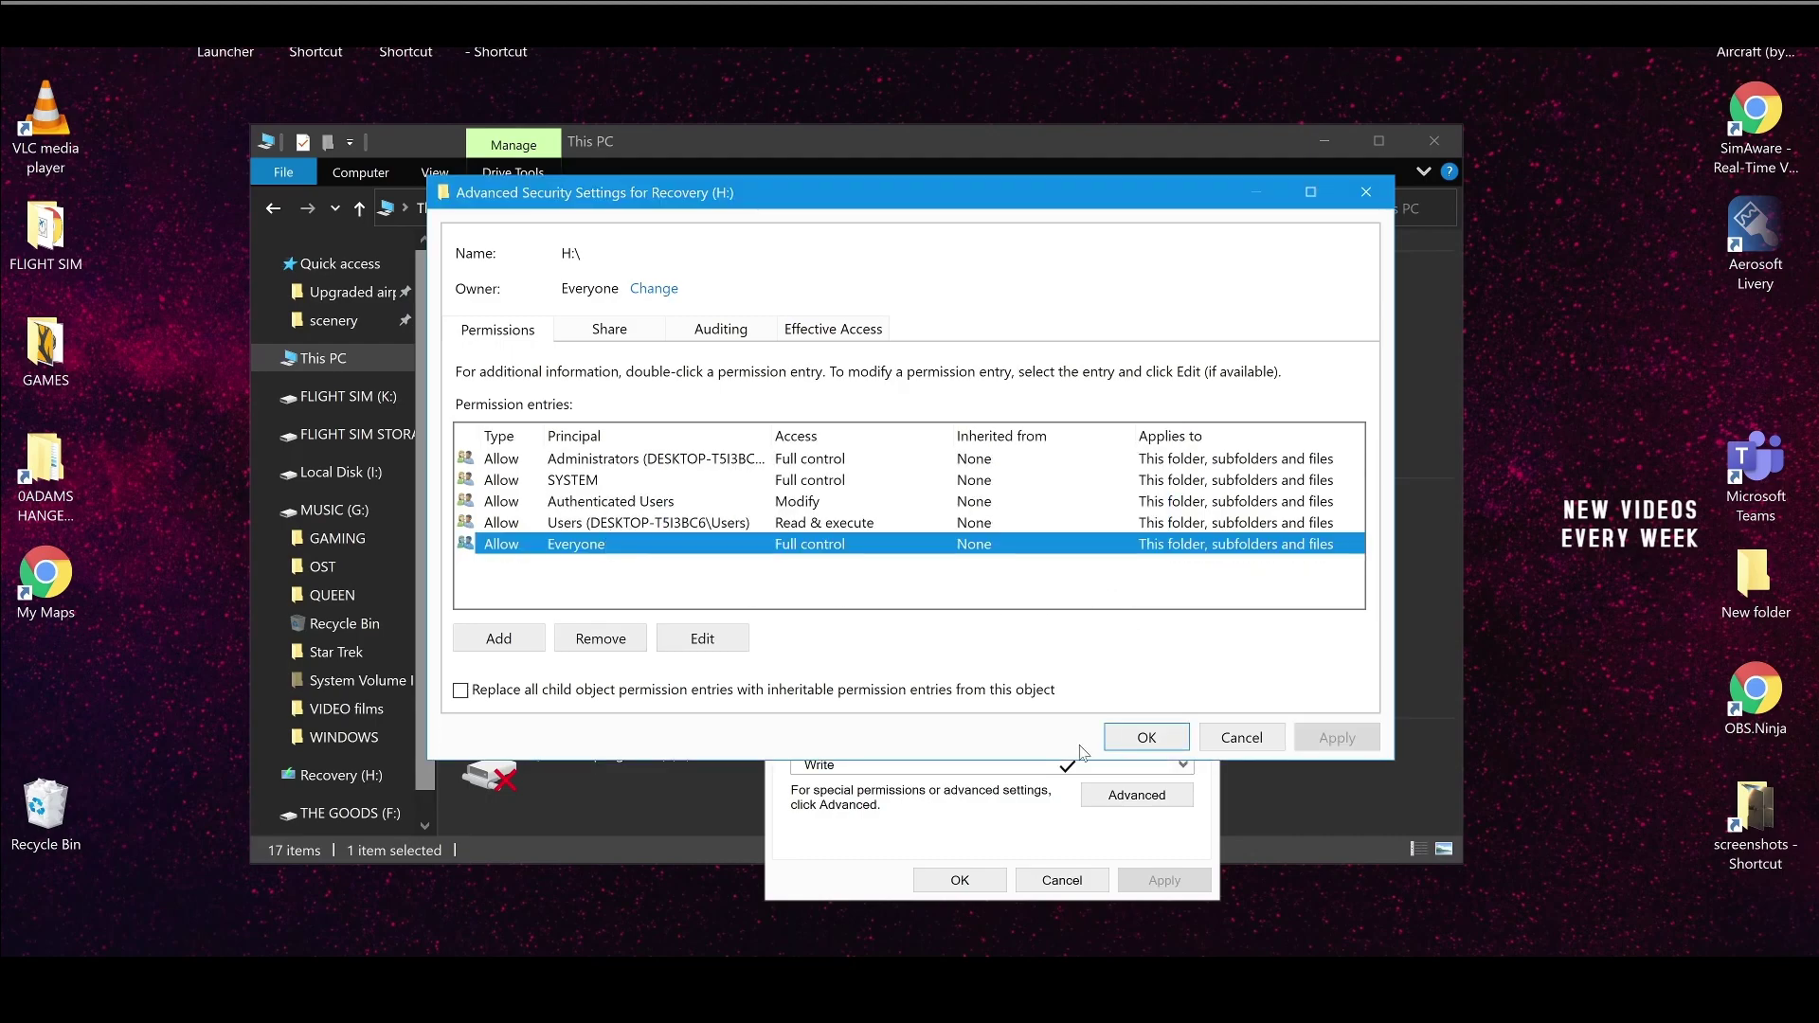
Review Everyone's permissions on Recovery (H:), then close its Properties and deselect the drive
{"action": "left_click", "coordinate": [1146, 738]}
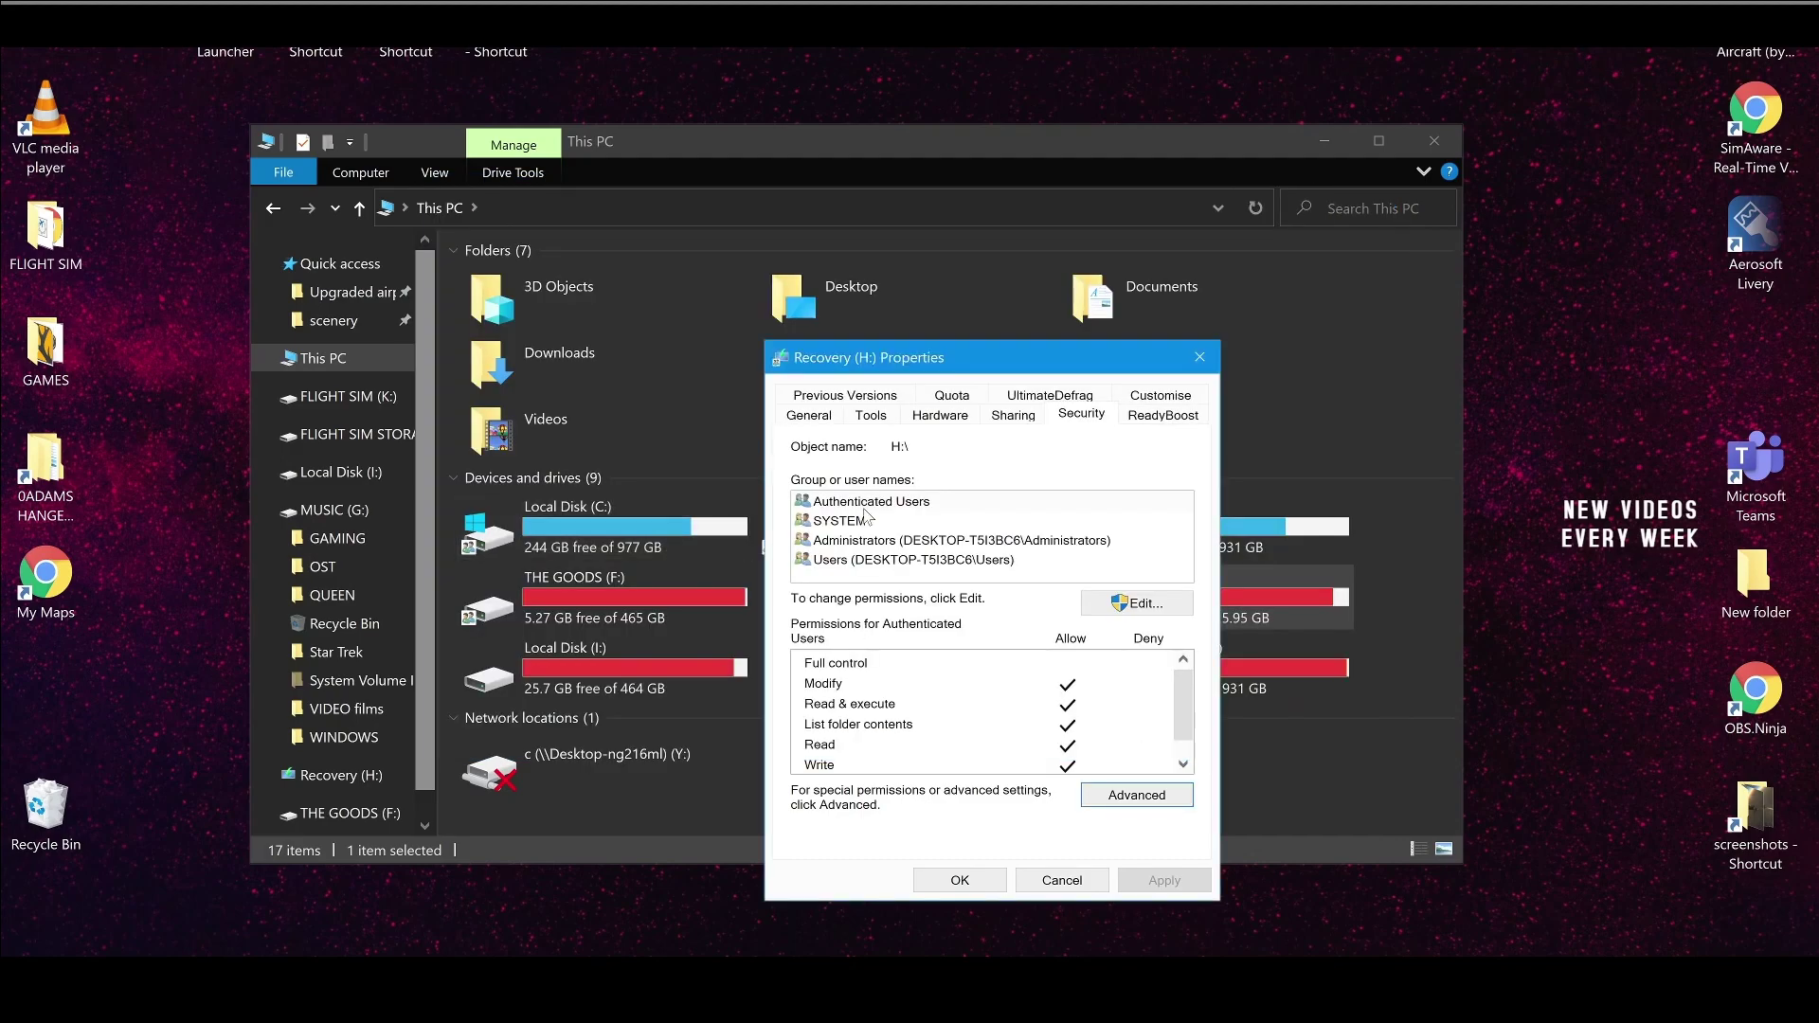
{"action": "left_click", "coordinate": [1137, 603]}
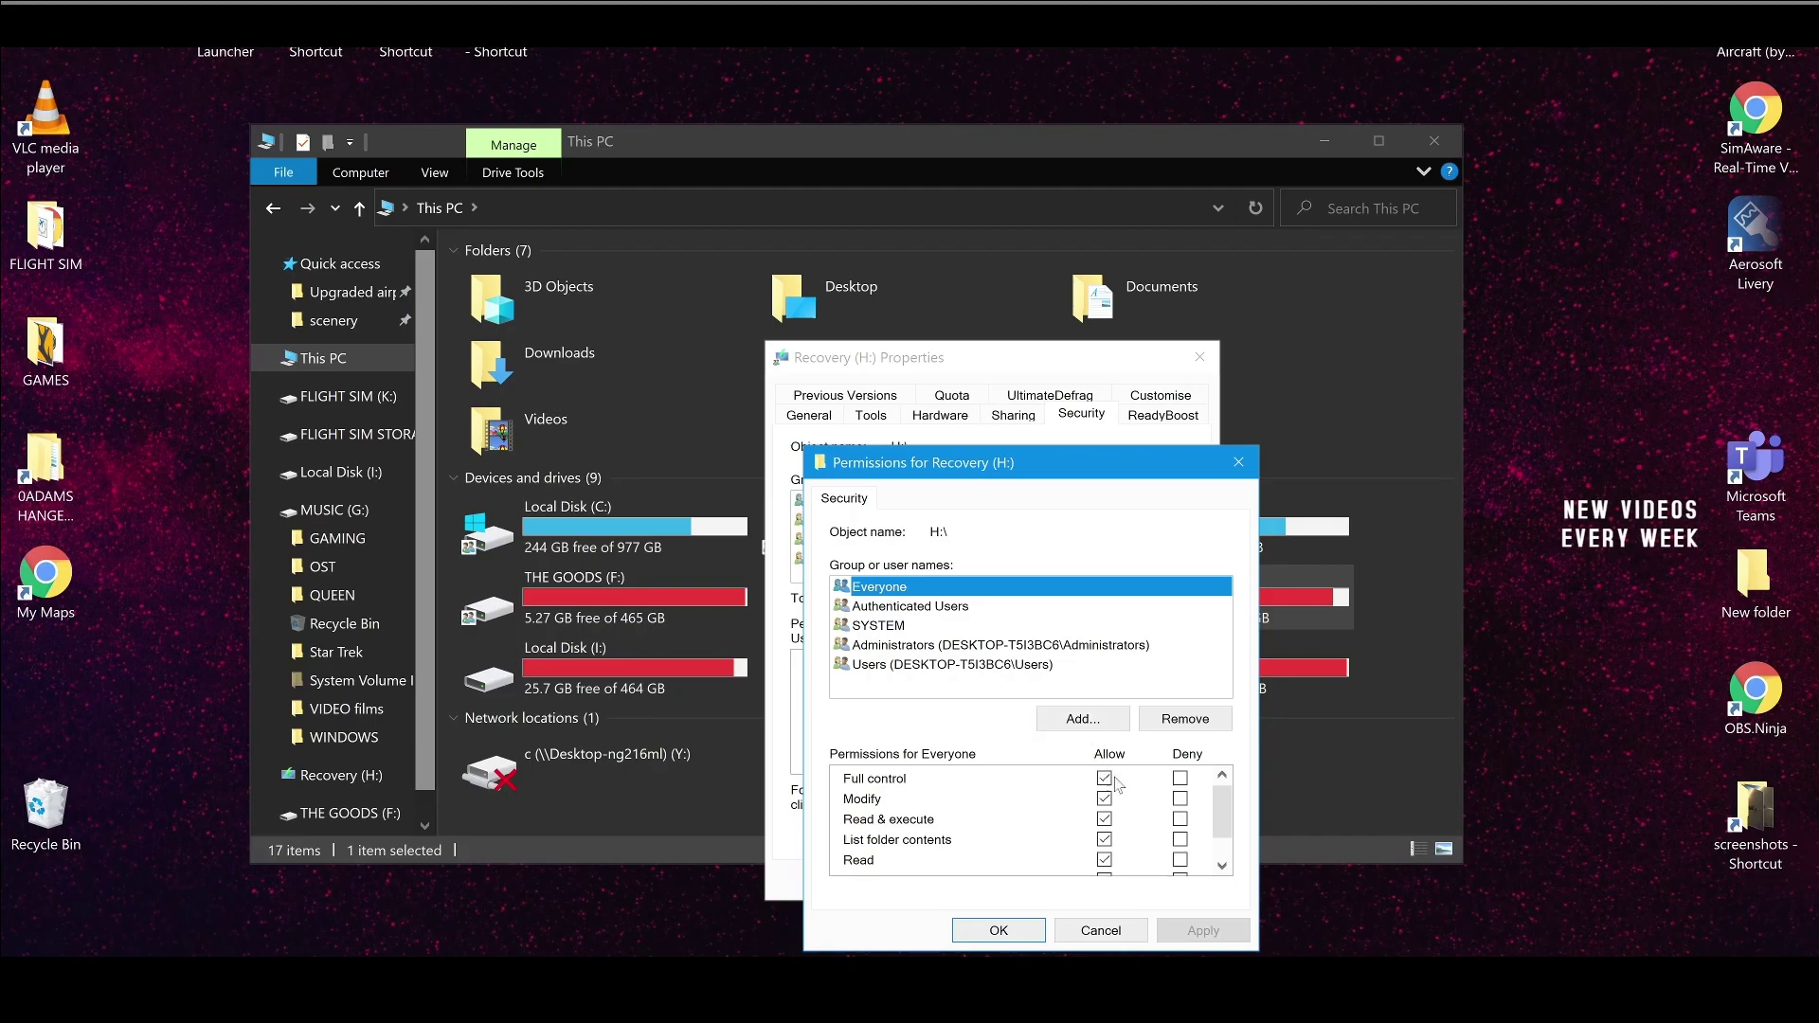
{"action": "left_click", "coordinate": [961, 932]}
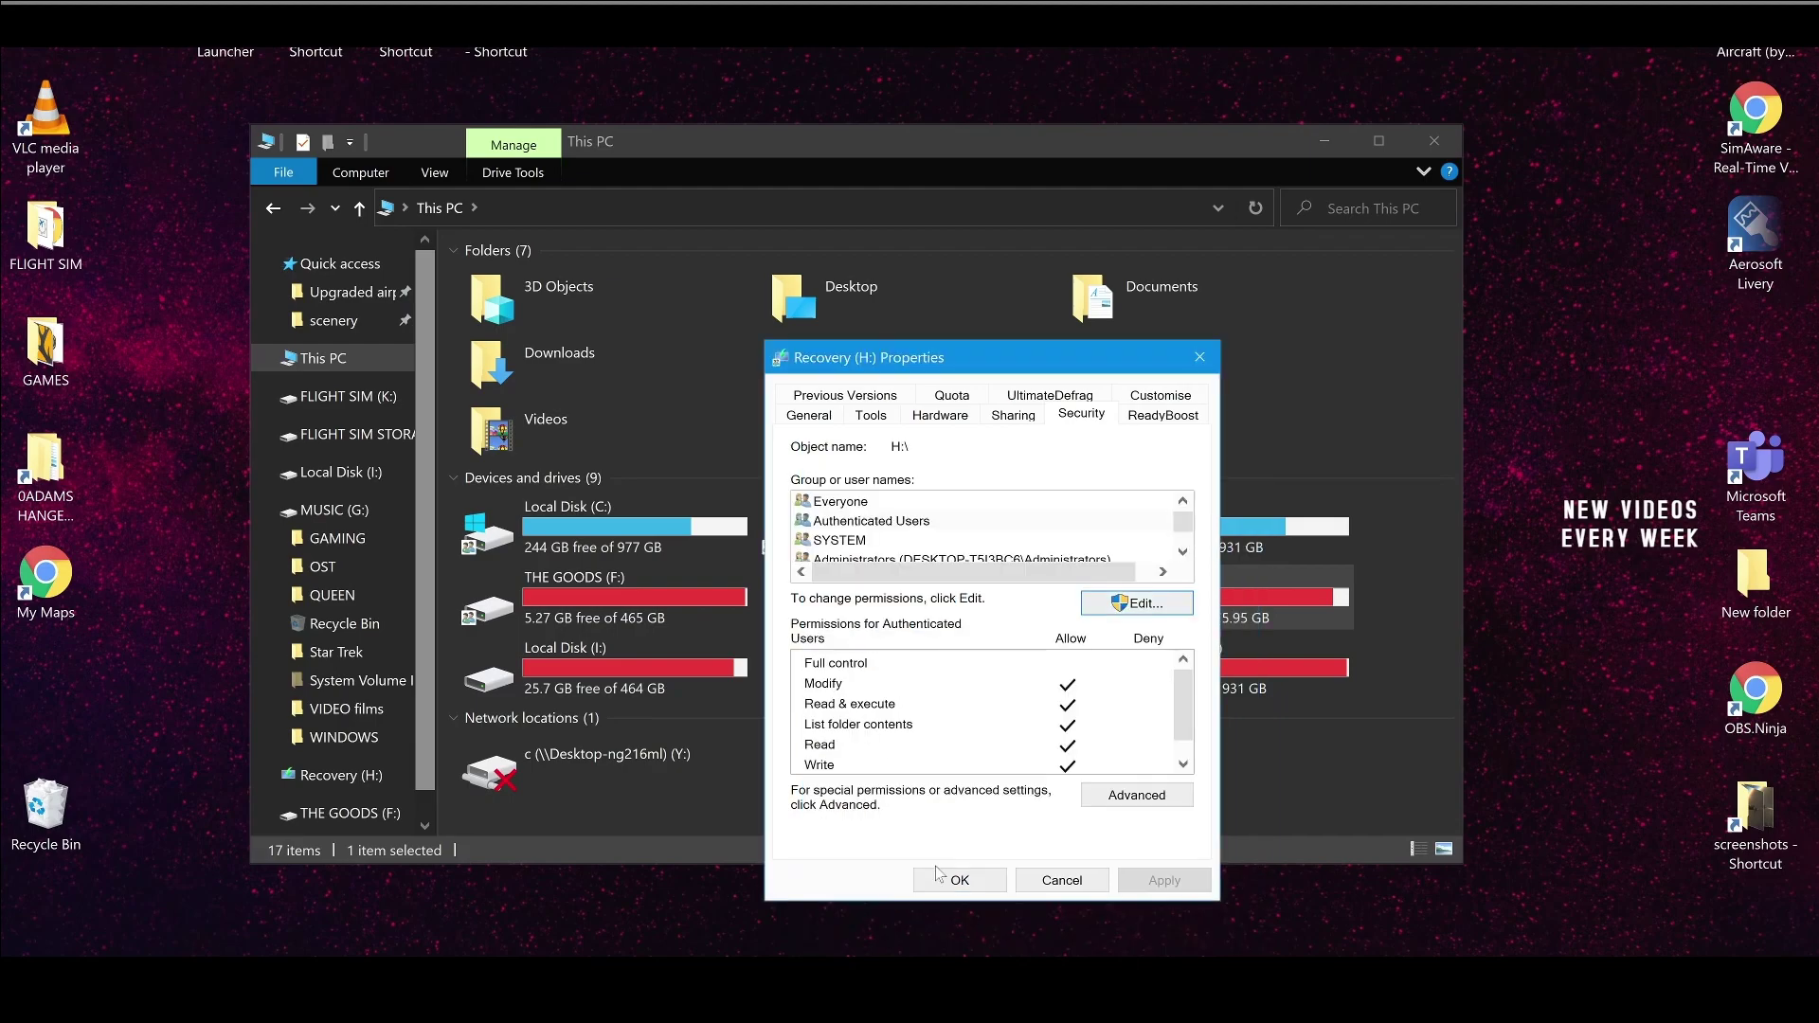
{"action": "left_click", "coordinate": [825, 519]}
{"action": "left_click", "coordinate": [827, 503]}
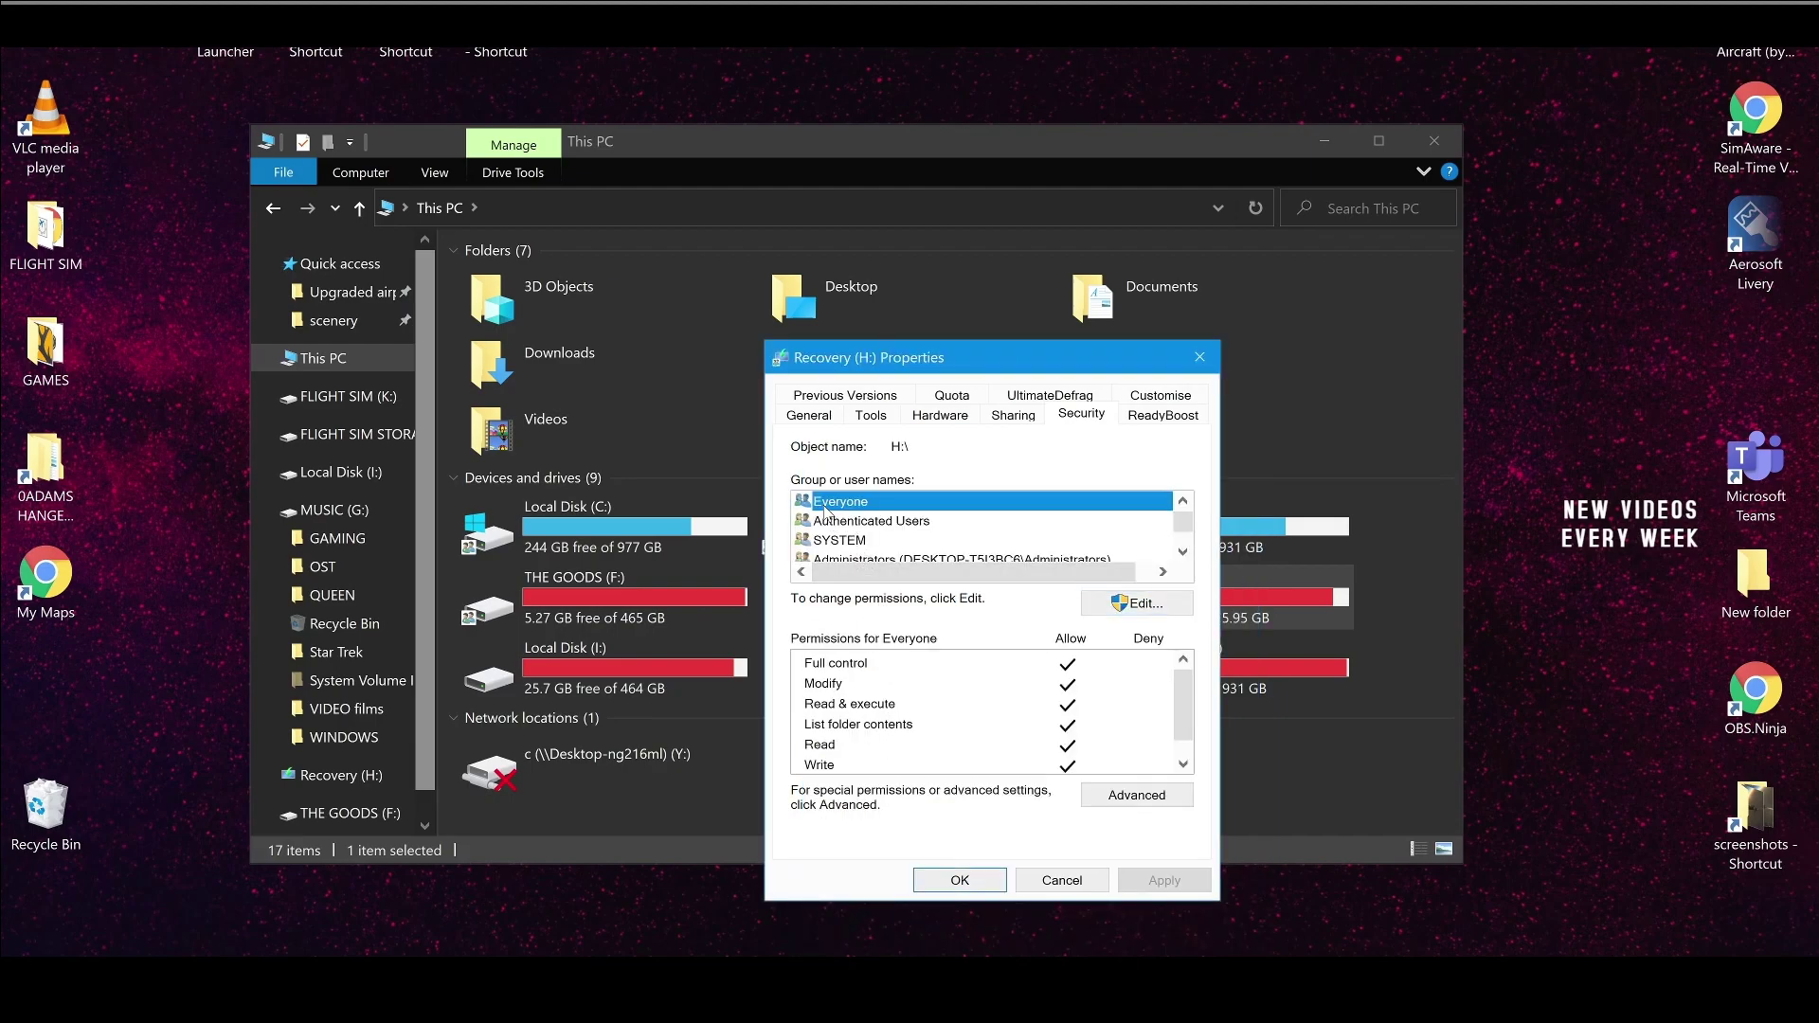
{"action": "left_click", "coordinate": [956, 880]}
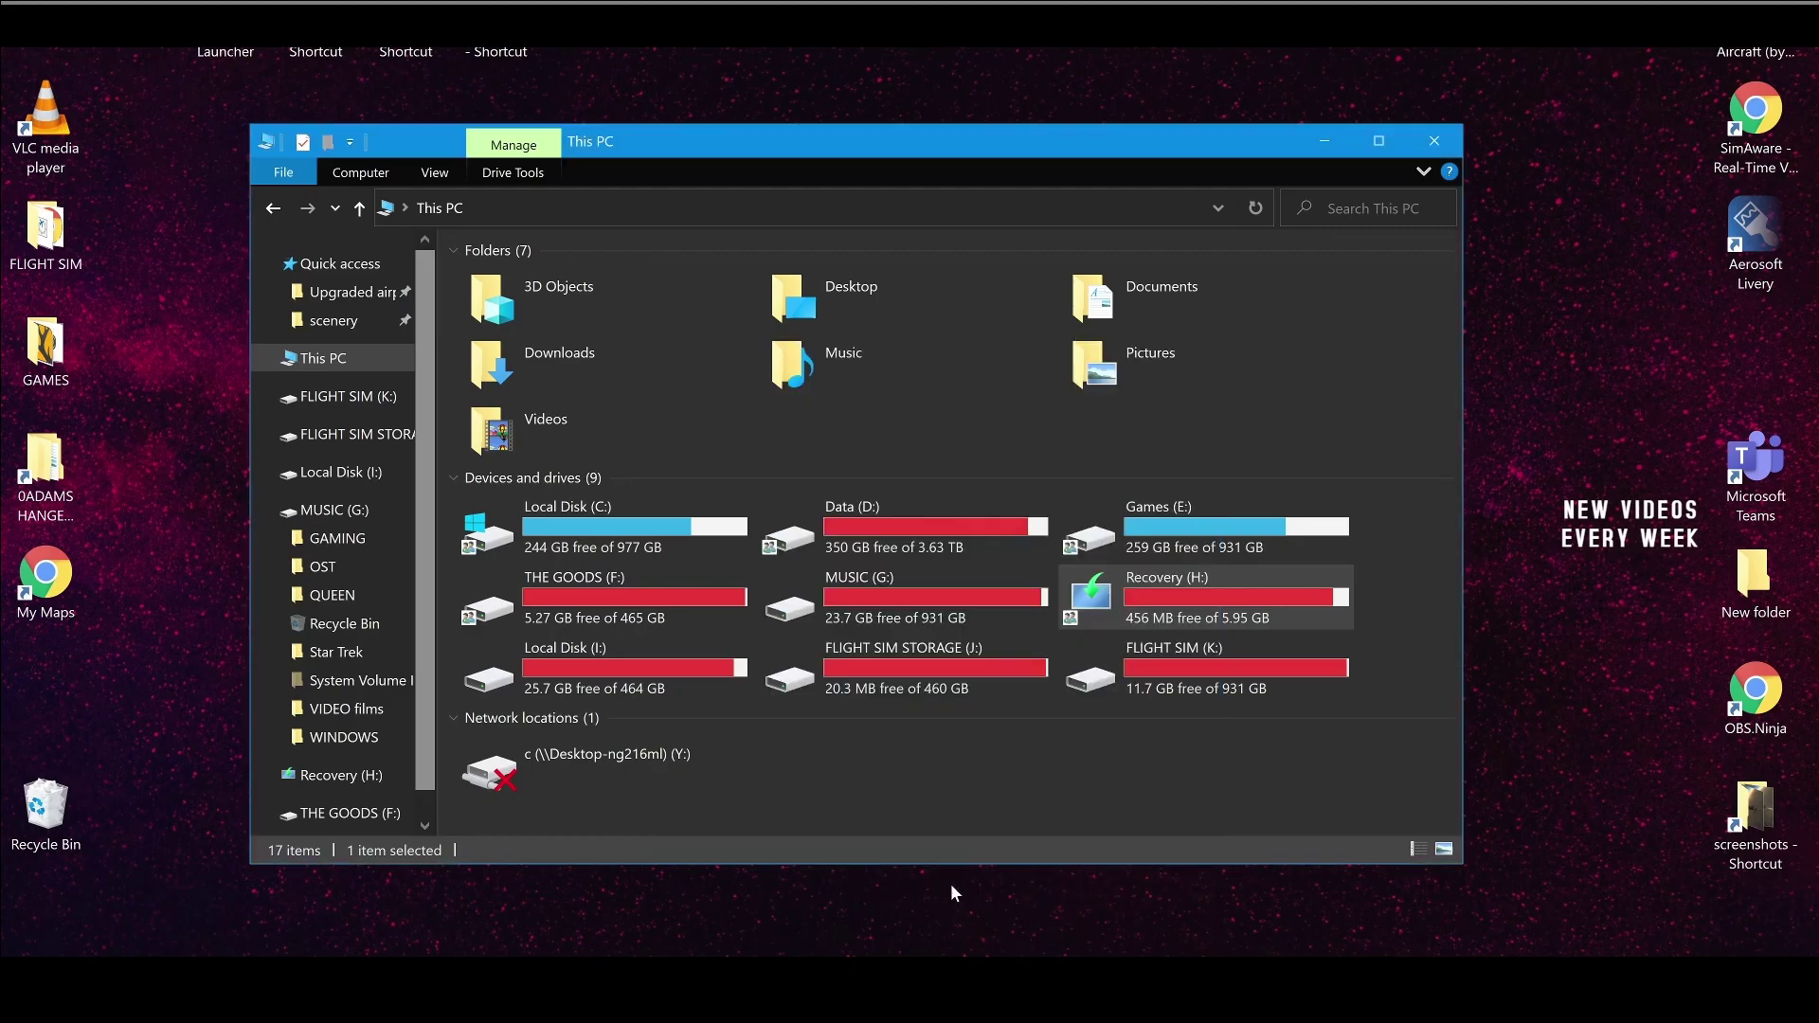
{"action": "left_click", "coordinate": [983, 792]}
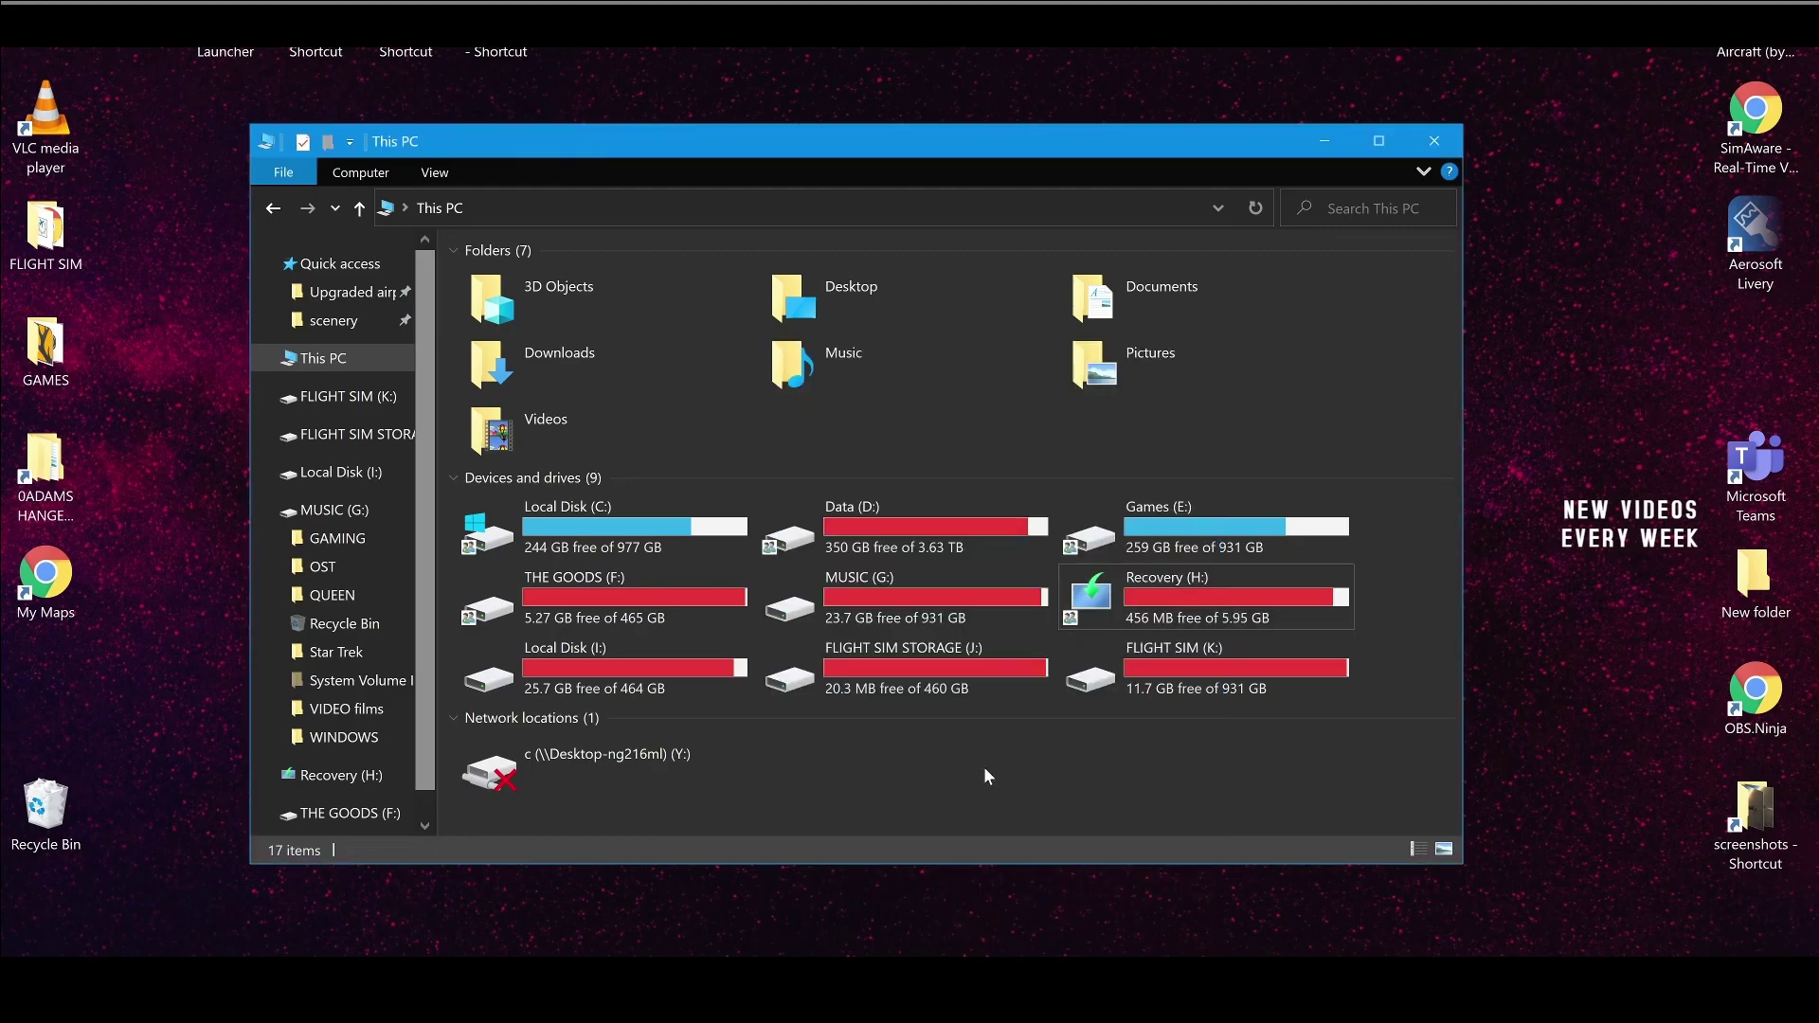
{"action": "mouse_move", "coordinate": [1150, 573]}
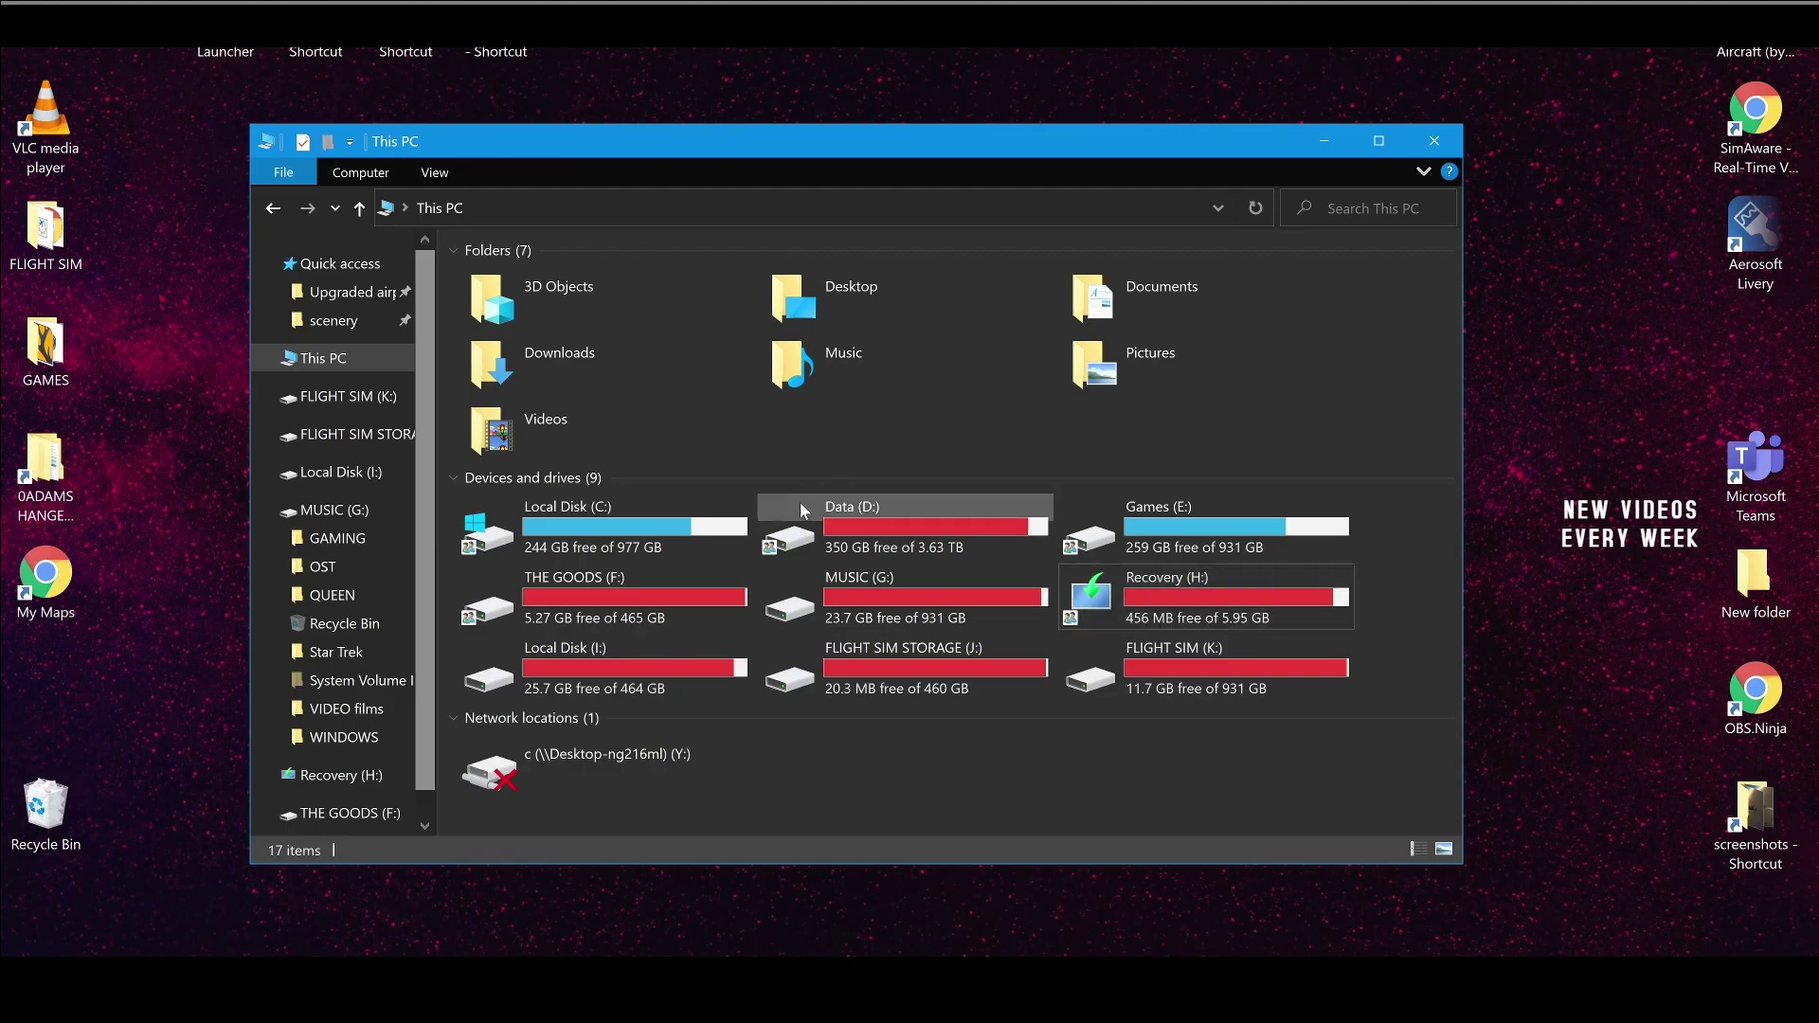
{"action": "left_click", "coordinate": [662, 549]}
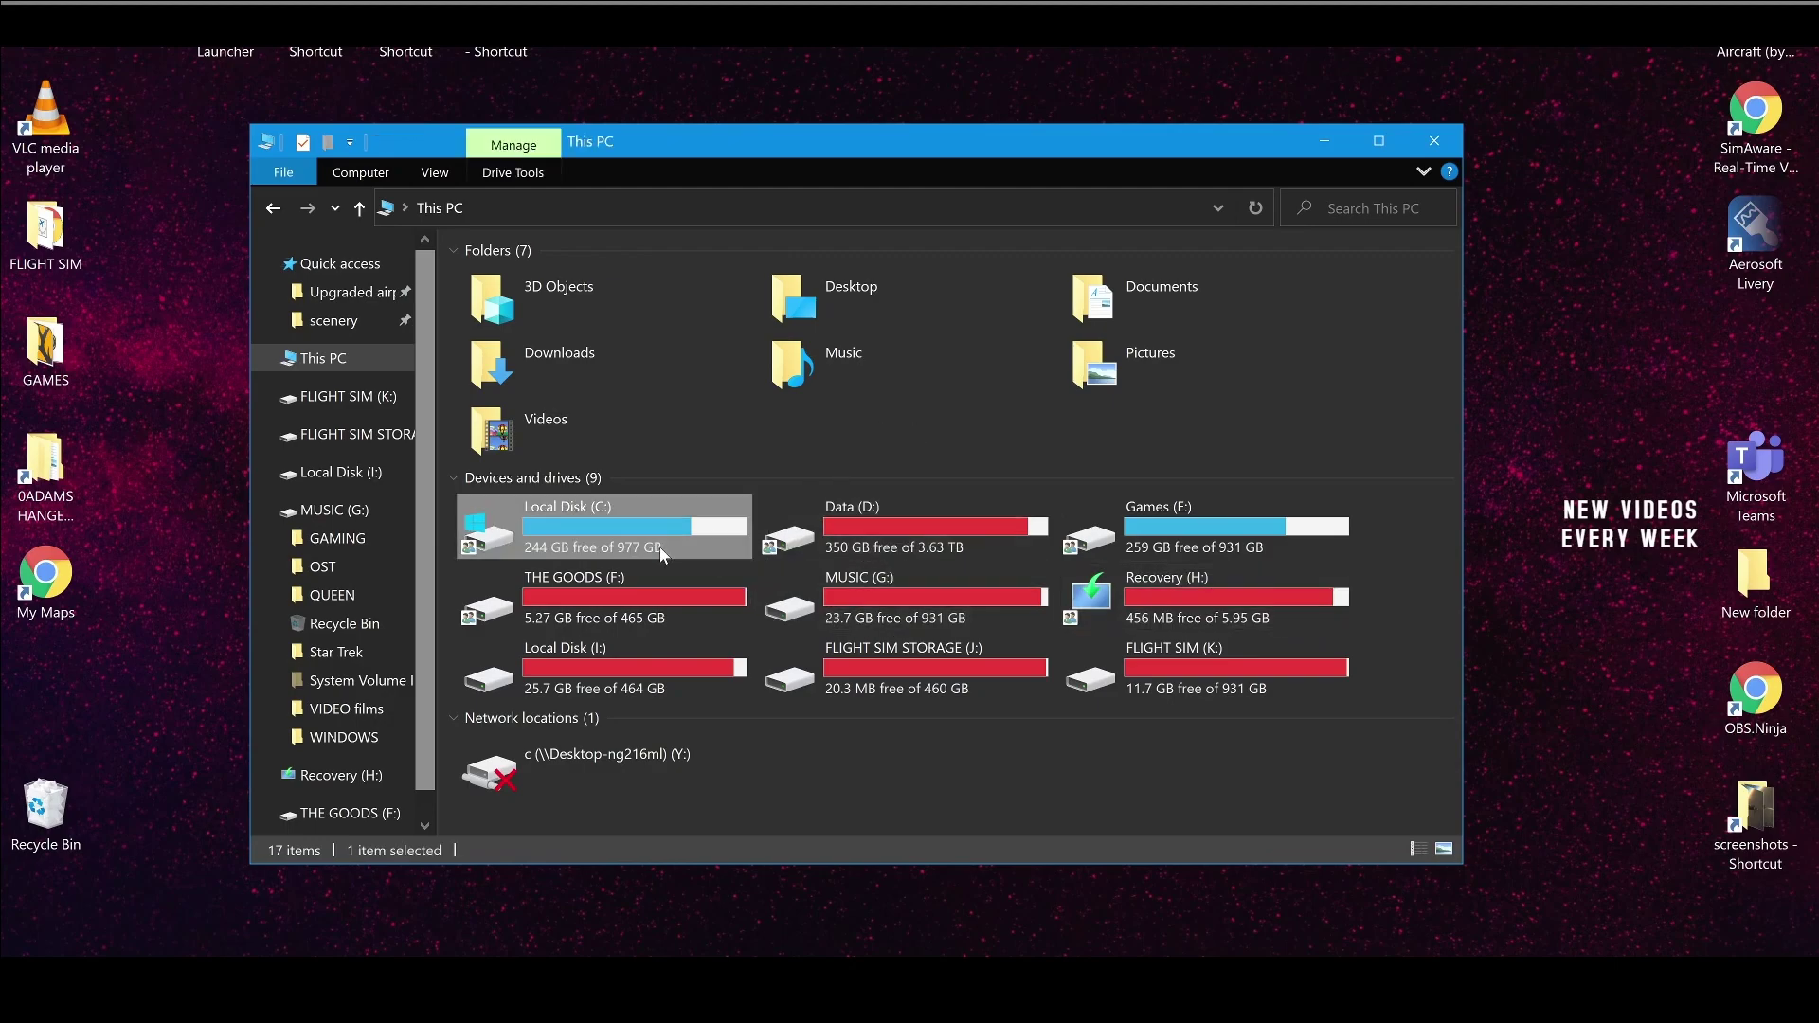
{"action": "right_click", "coordinate": [660, 547]}
{"action": "left_click", "coordinate": [645, 539]}
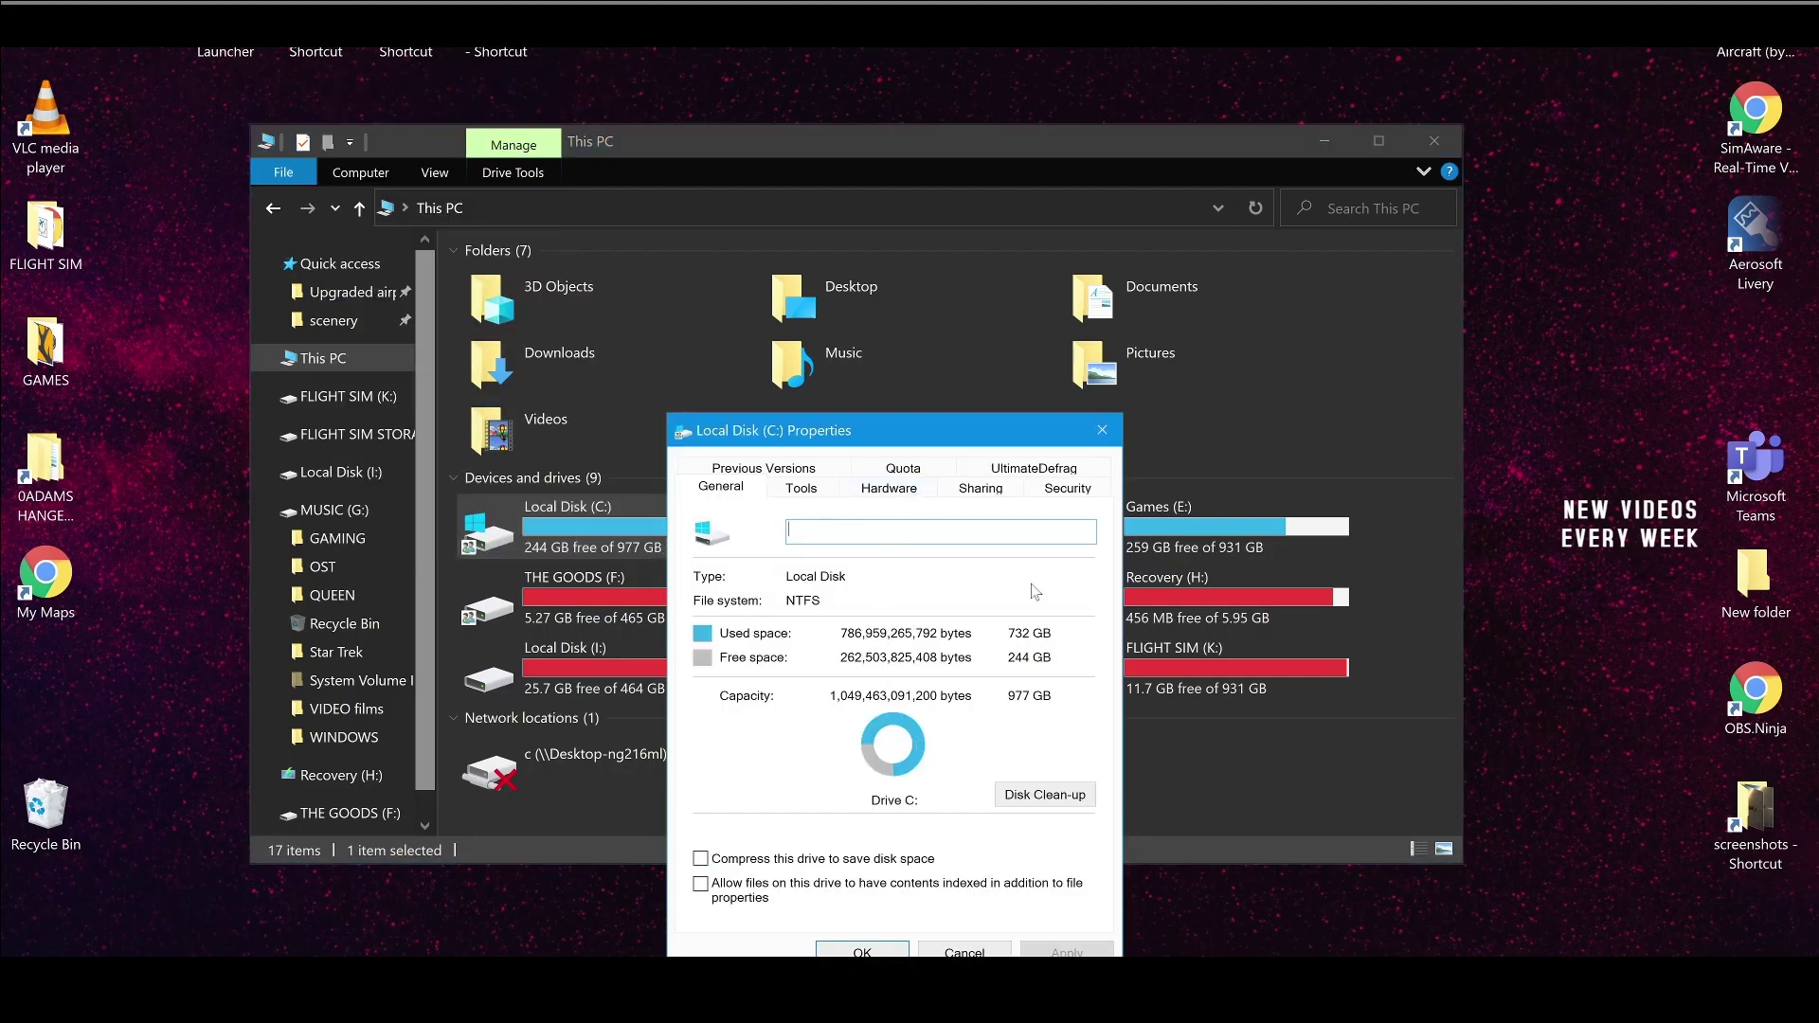
{"action": "left_click", "coordinate": [1080, 493]}
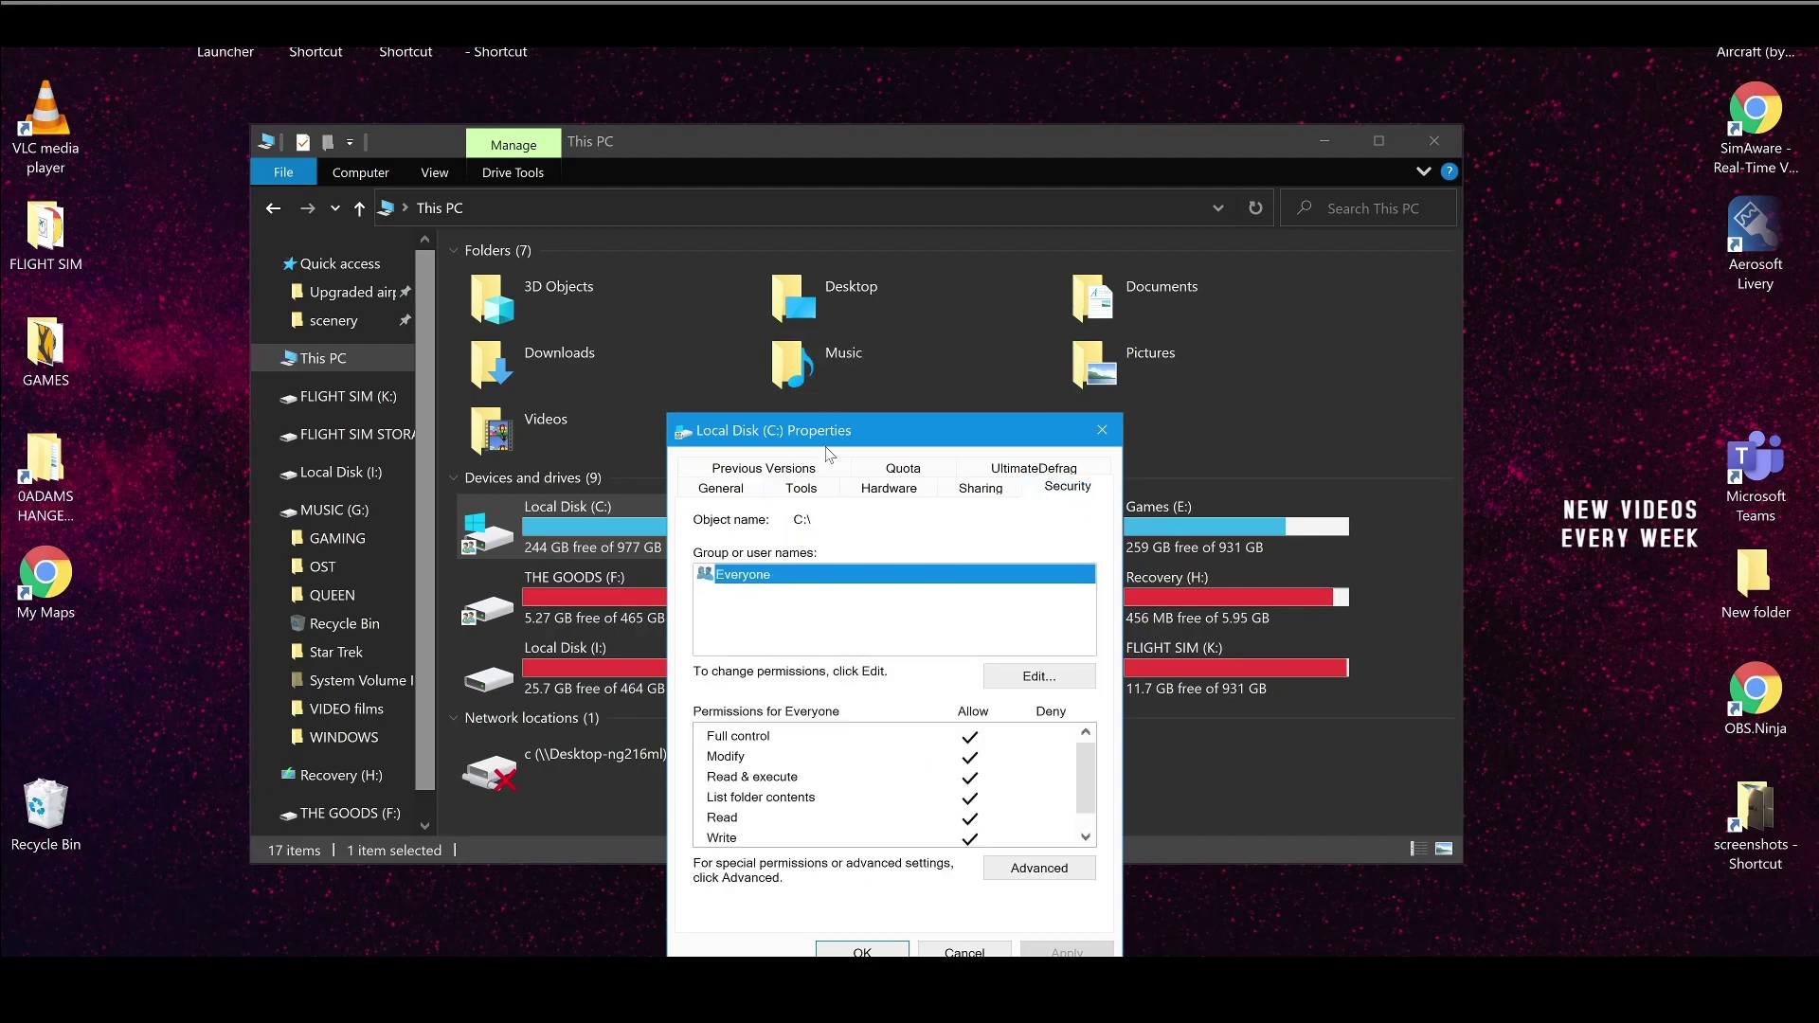
{"action": "left_click_drag", "start_coordinate": [917, 262], "coordinate": [917, 98]}
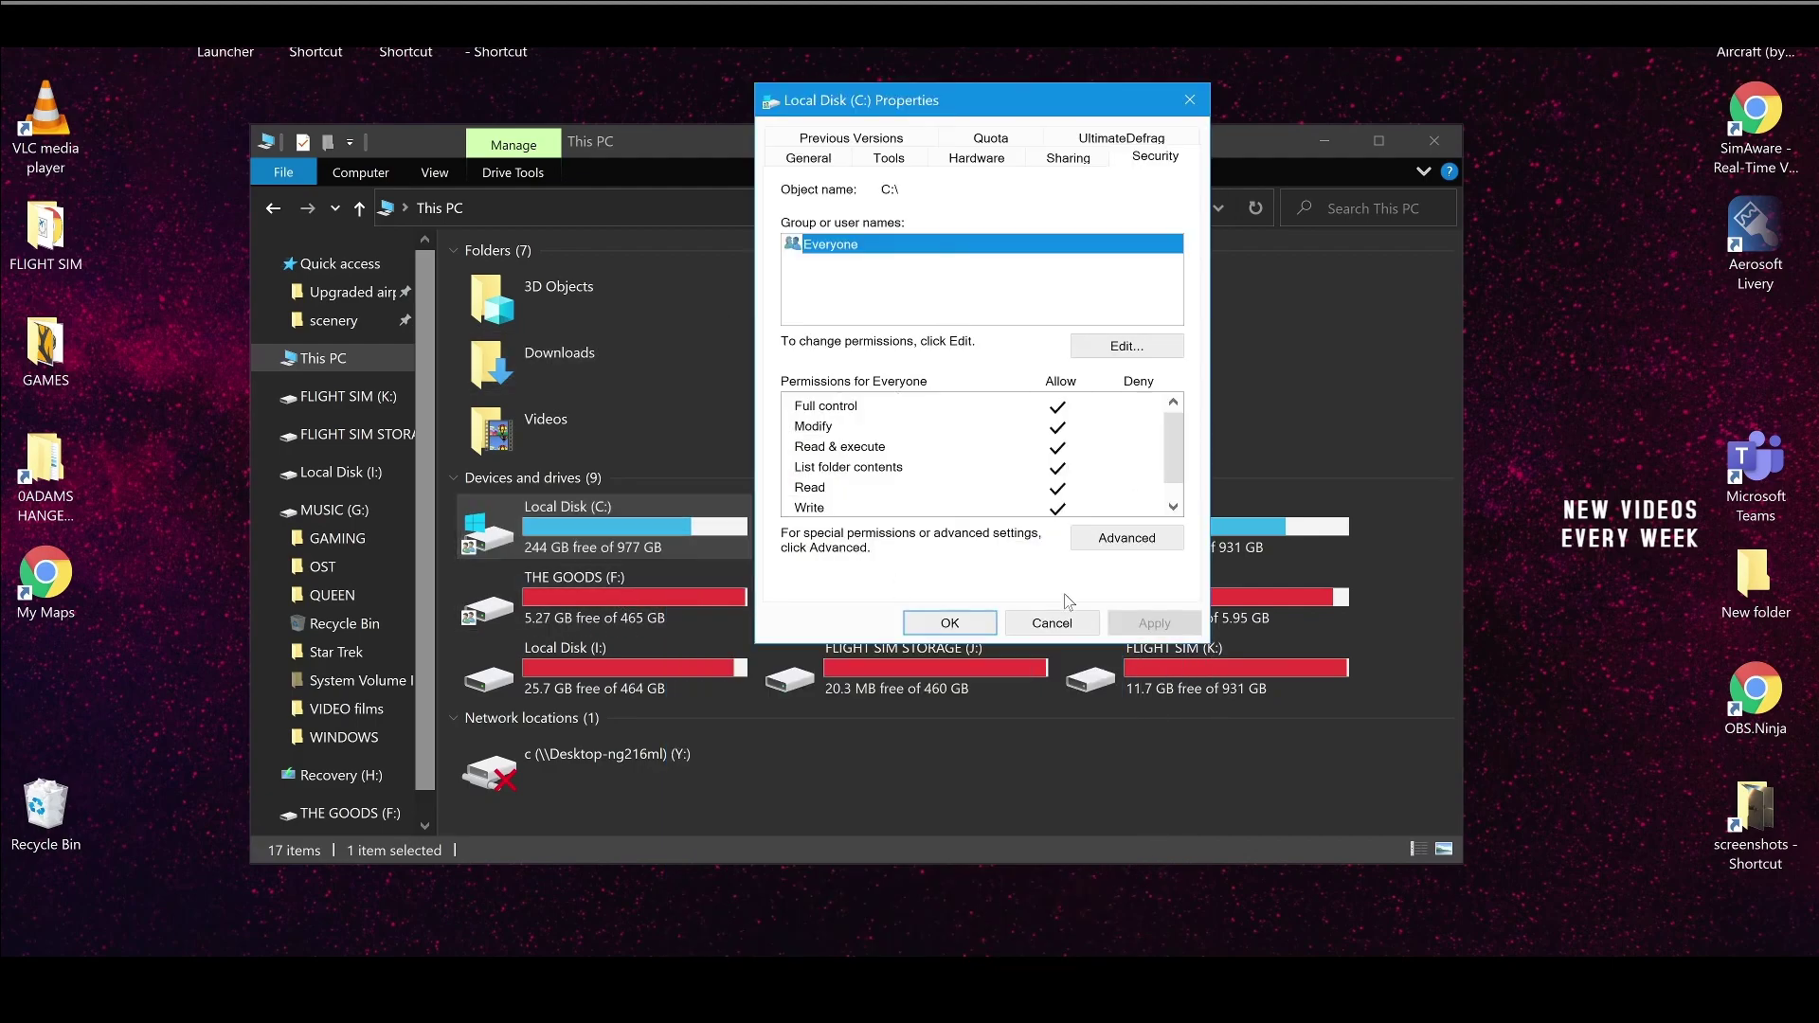
{"action": "left_click", "coordinate": [1052, 622]}
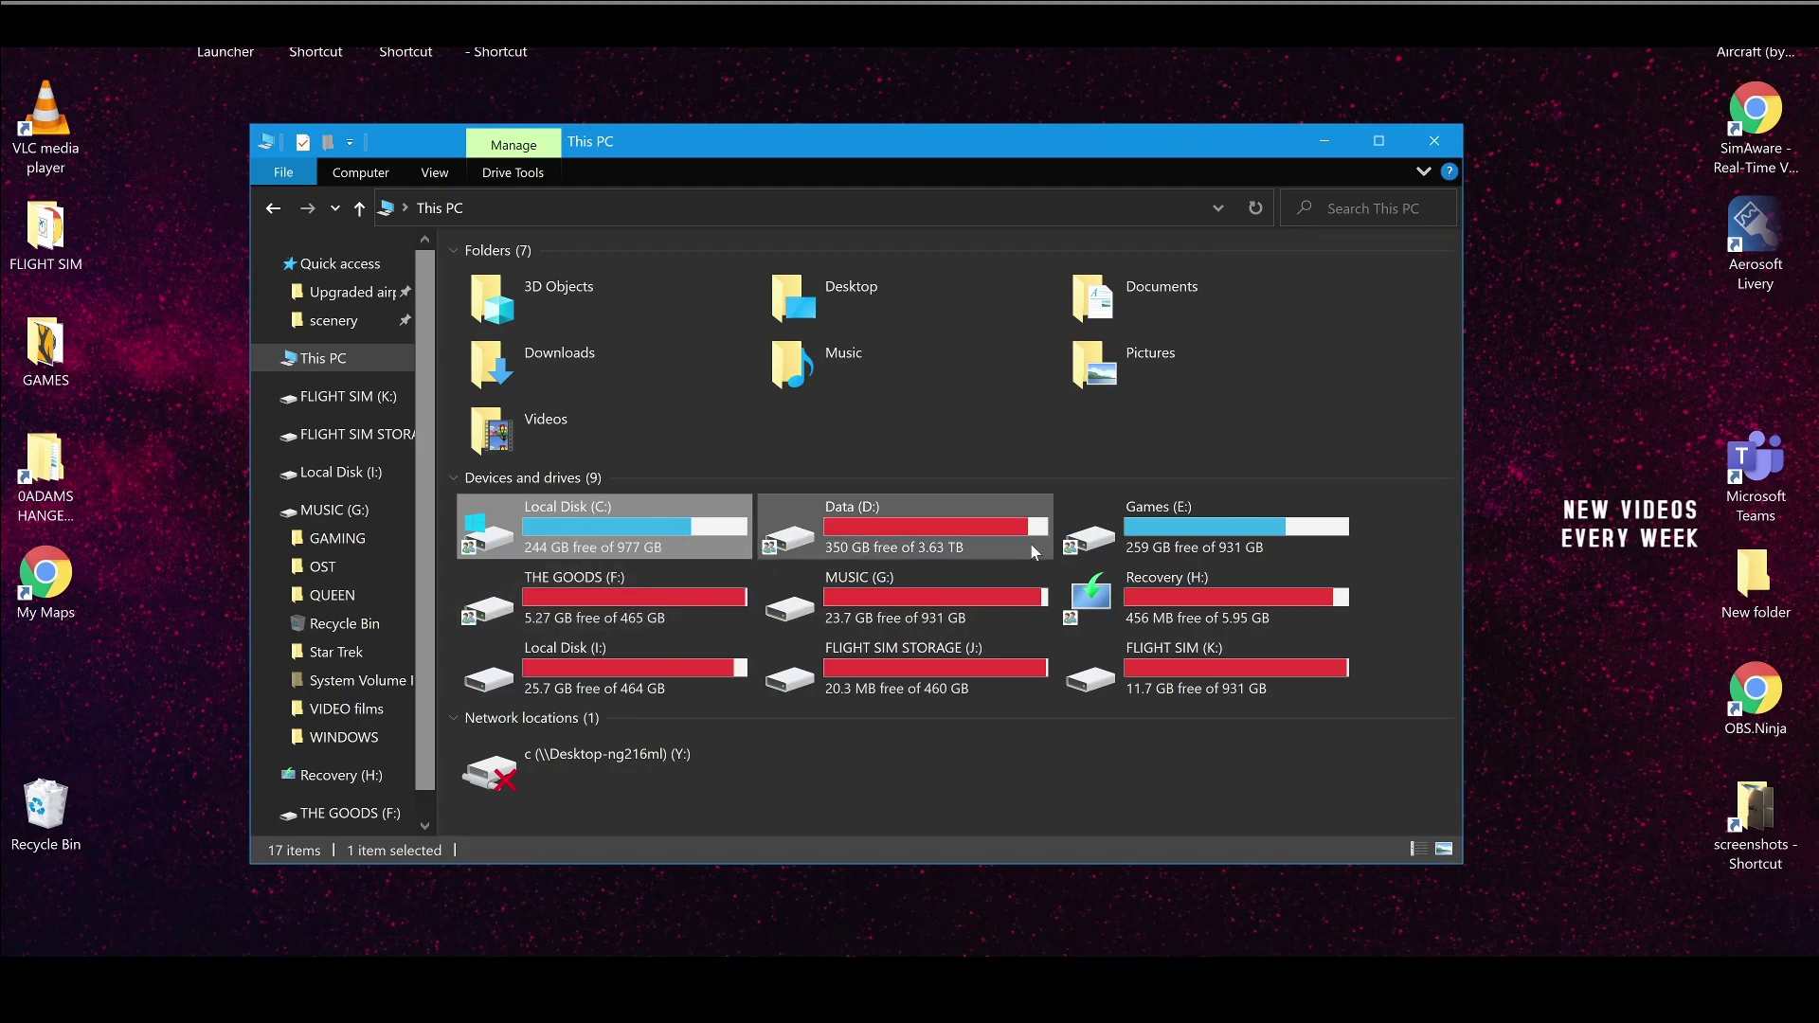
Close the This PC File Explorer window to reveal the desktop
{"action": "left_click", "coordinate": [1434, 141]}
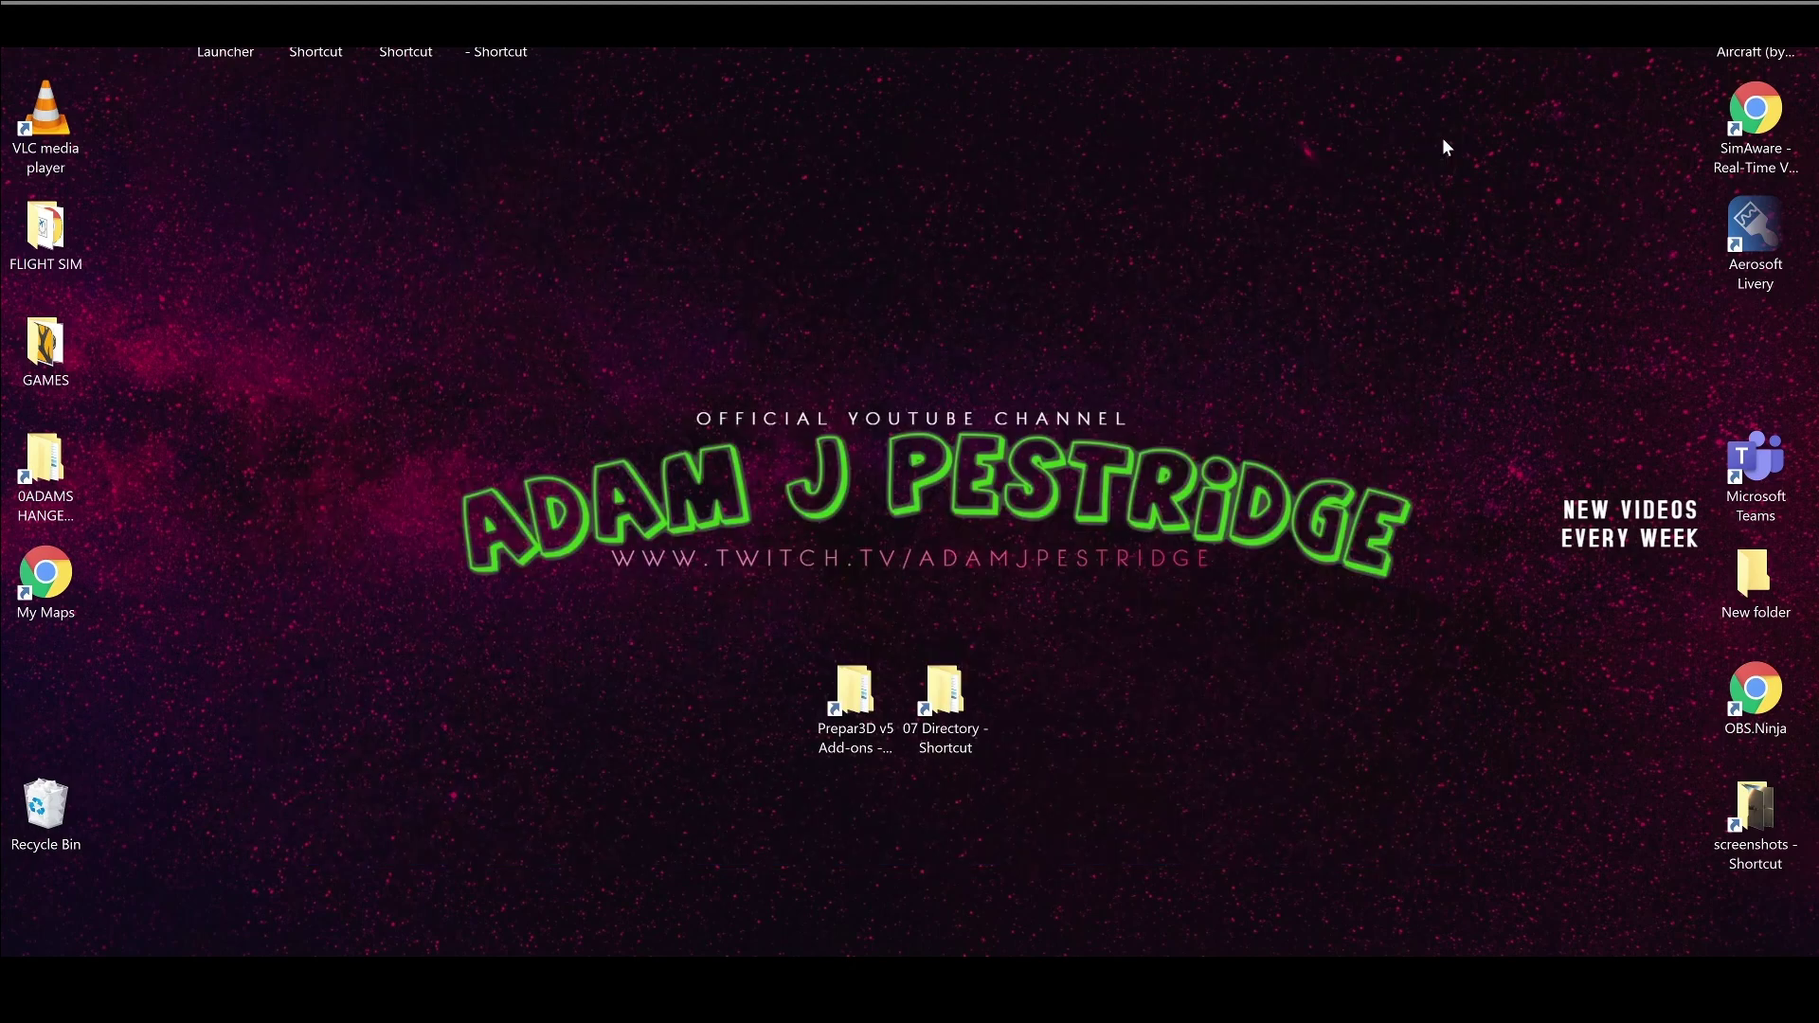